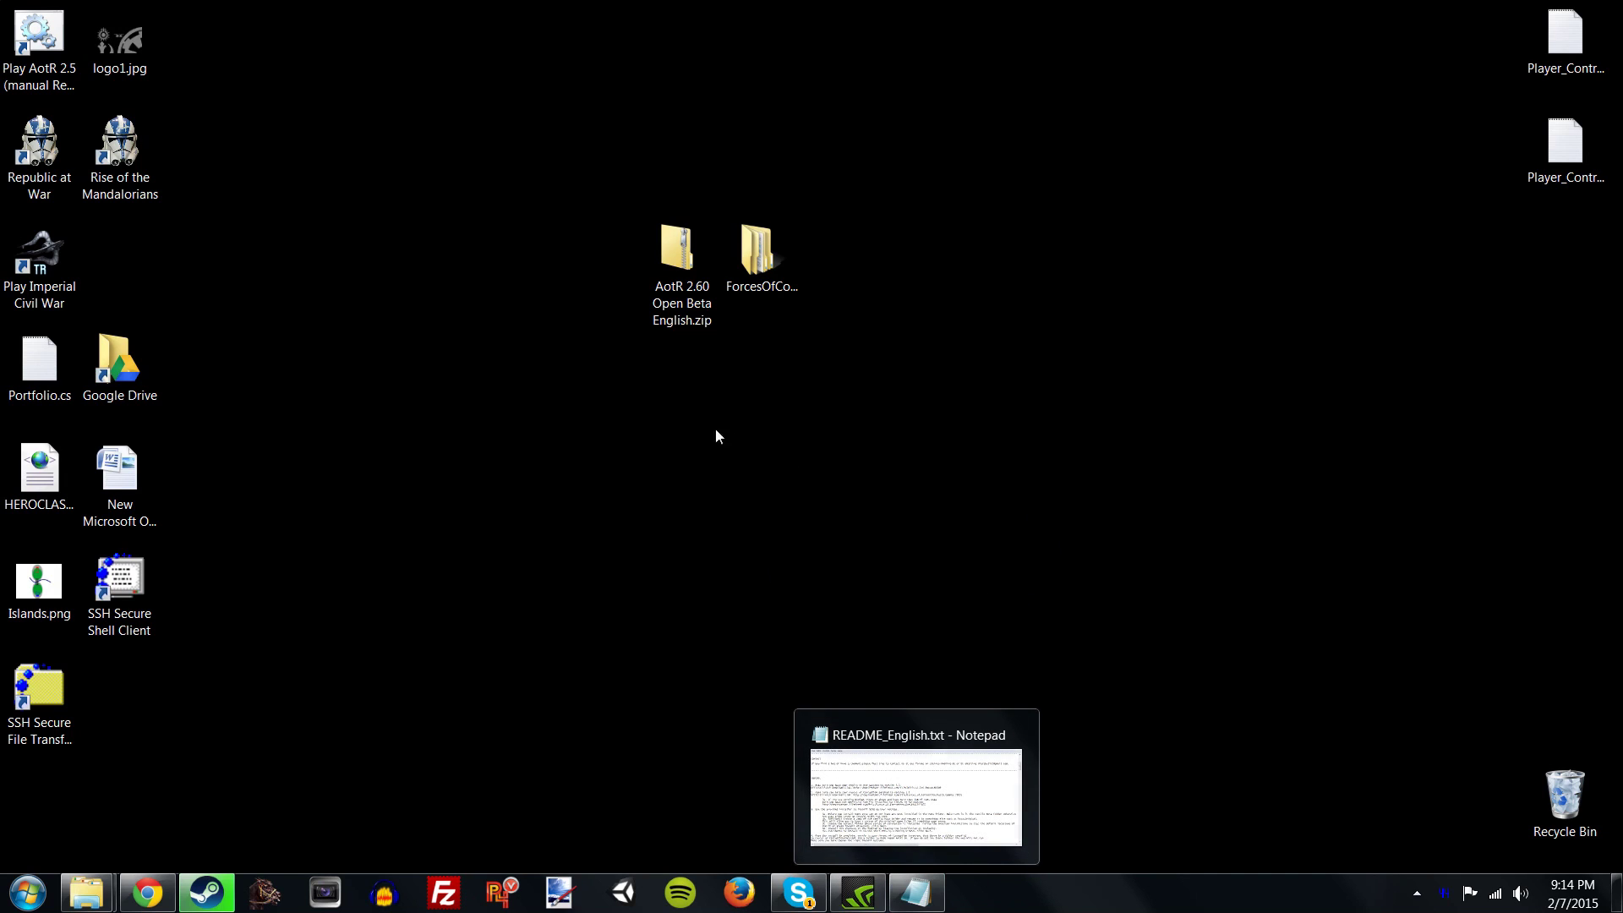
- Start the AotR 2.60 Open Beta English download from ModDB and close the mirror popup
left_click(148, 893)
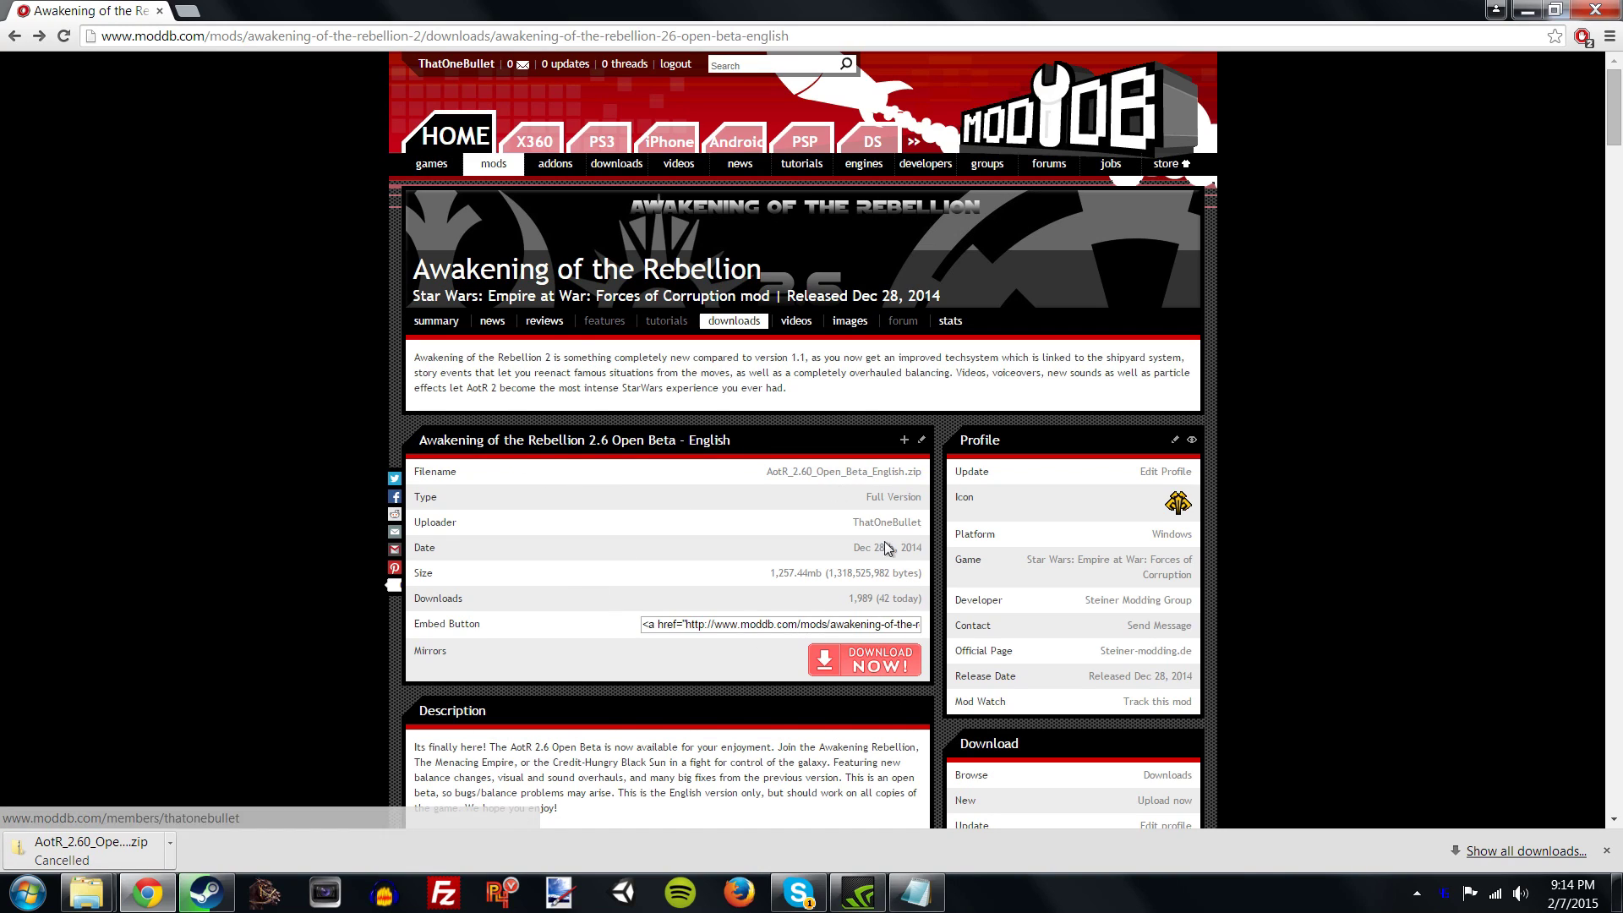
left_click_drag(565, 439, 730, 440)
left_click(849, 445)
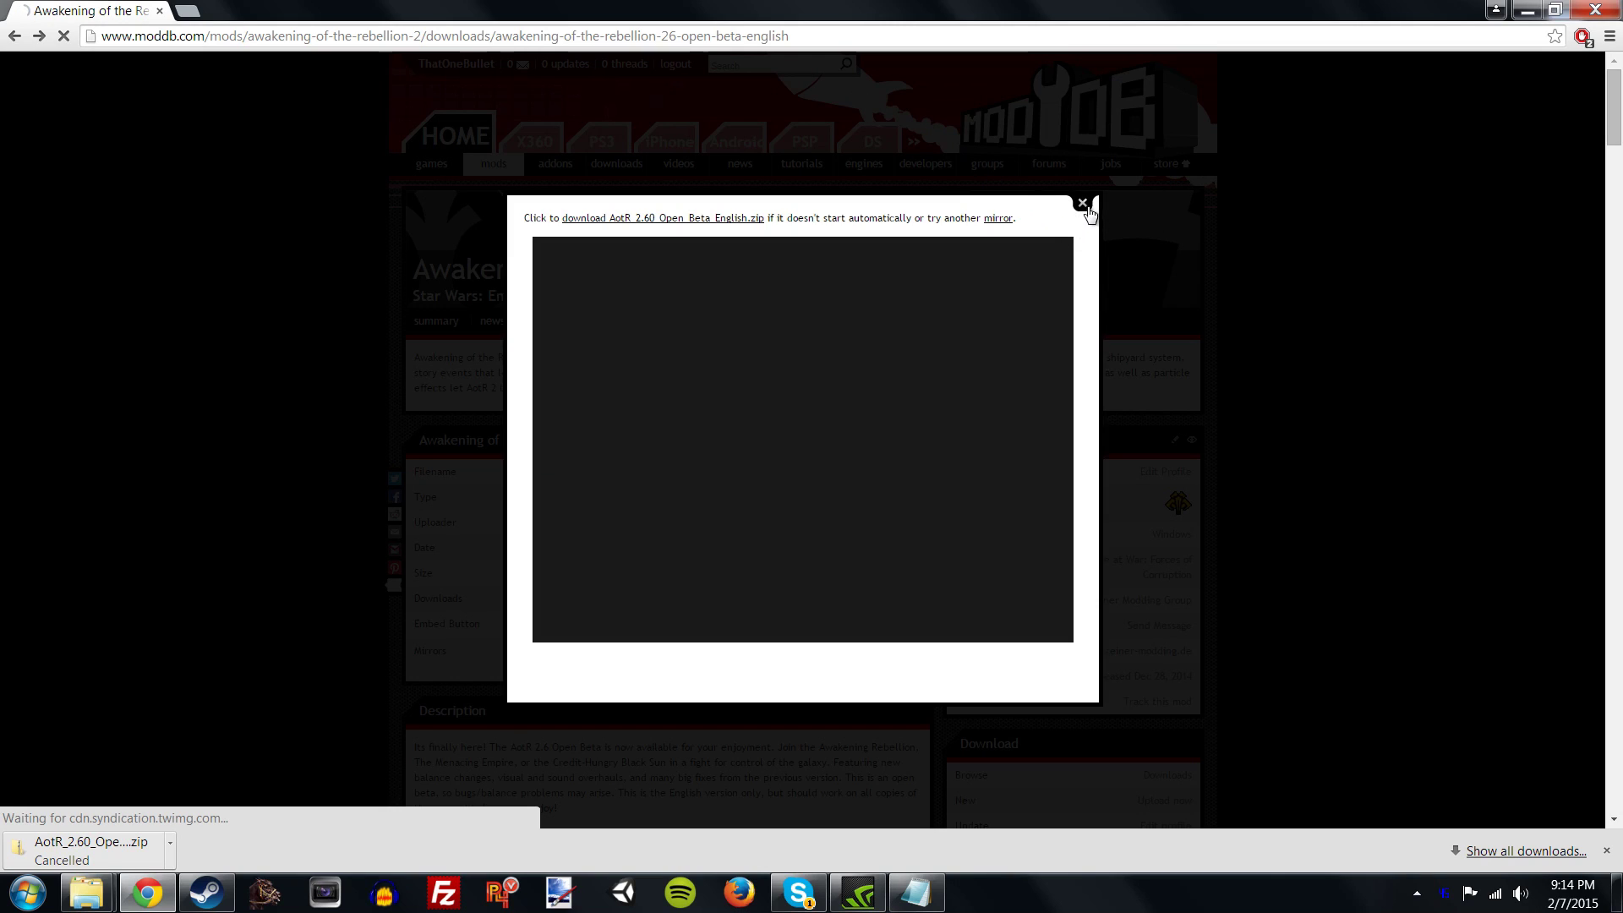
left_click(1254, 391)
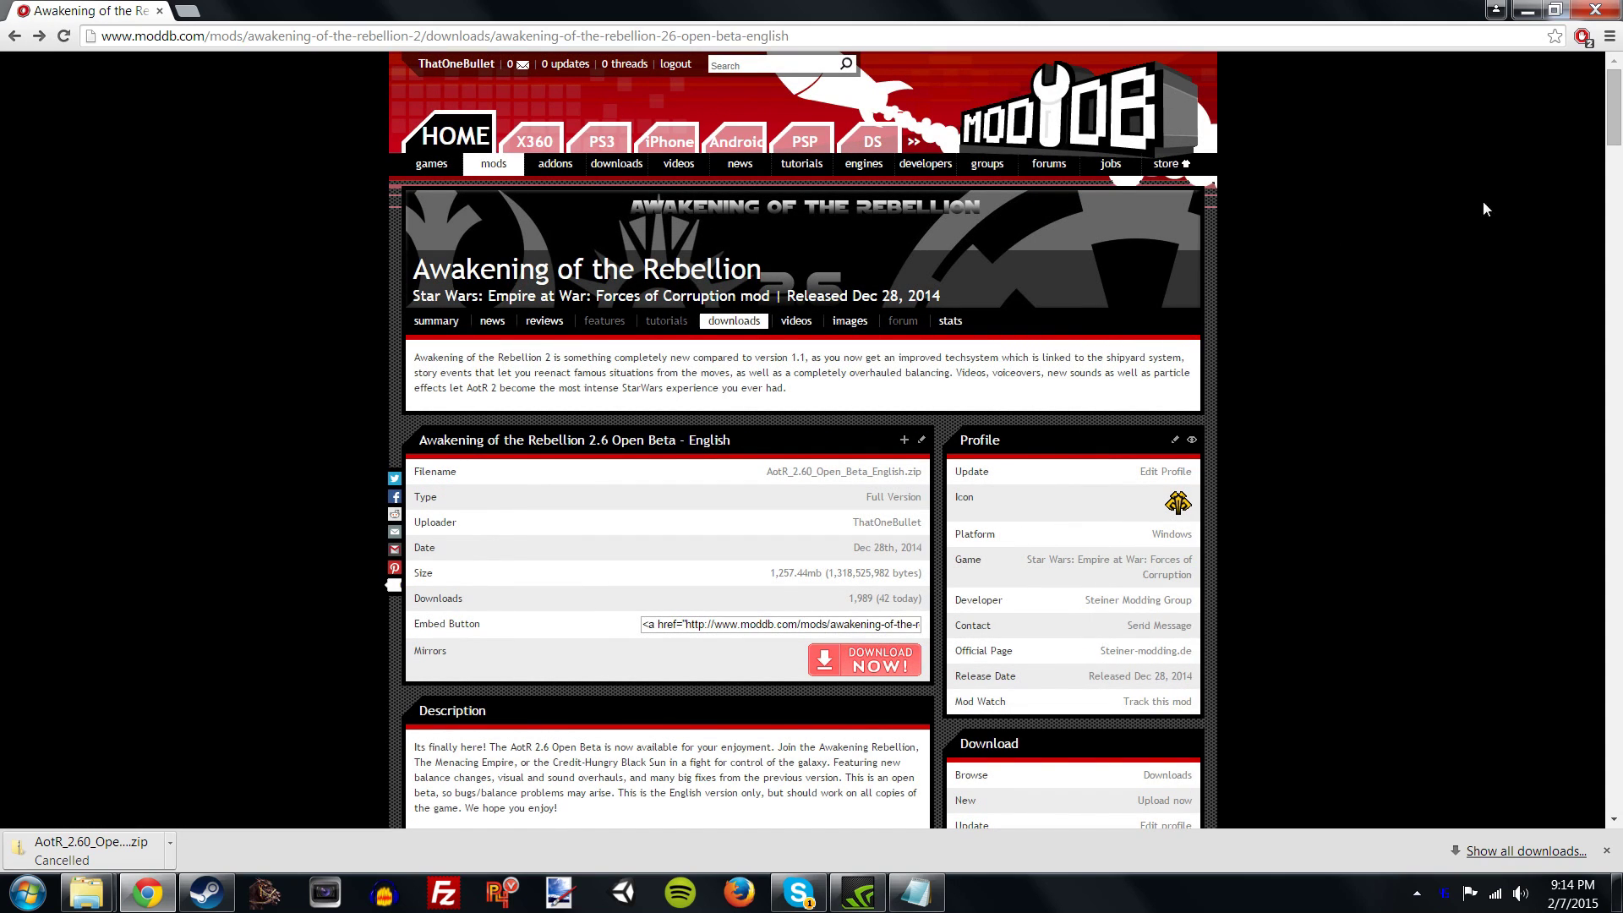
- Extract AotR_2.60_Open_Beta_English.zip from the desktop into its suggested desktop folder
left_click(1532, 12)
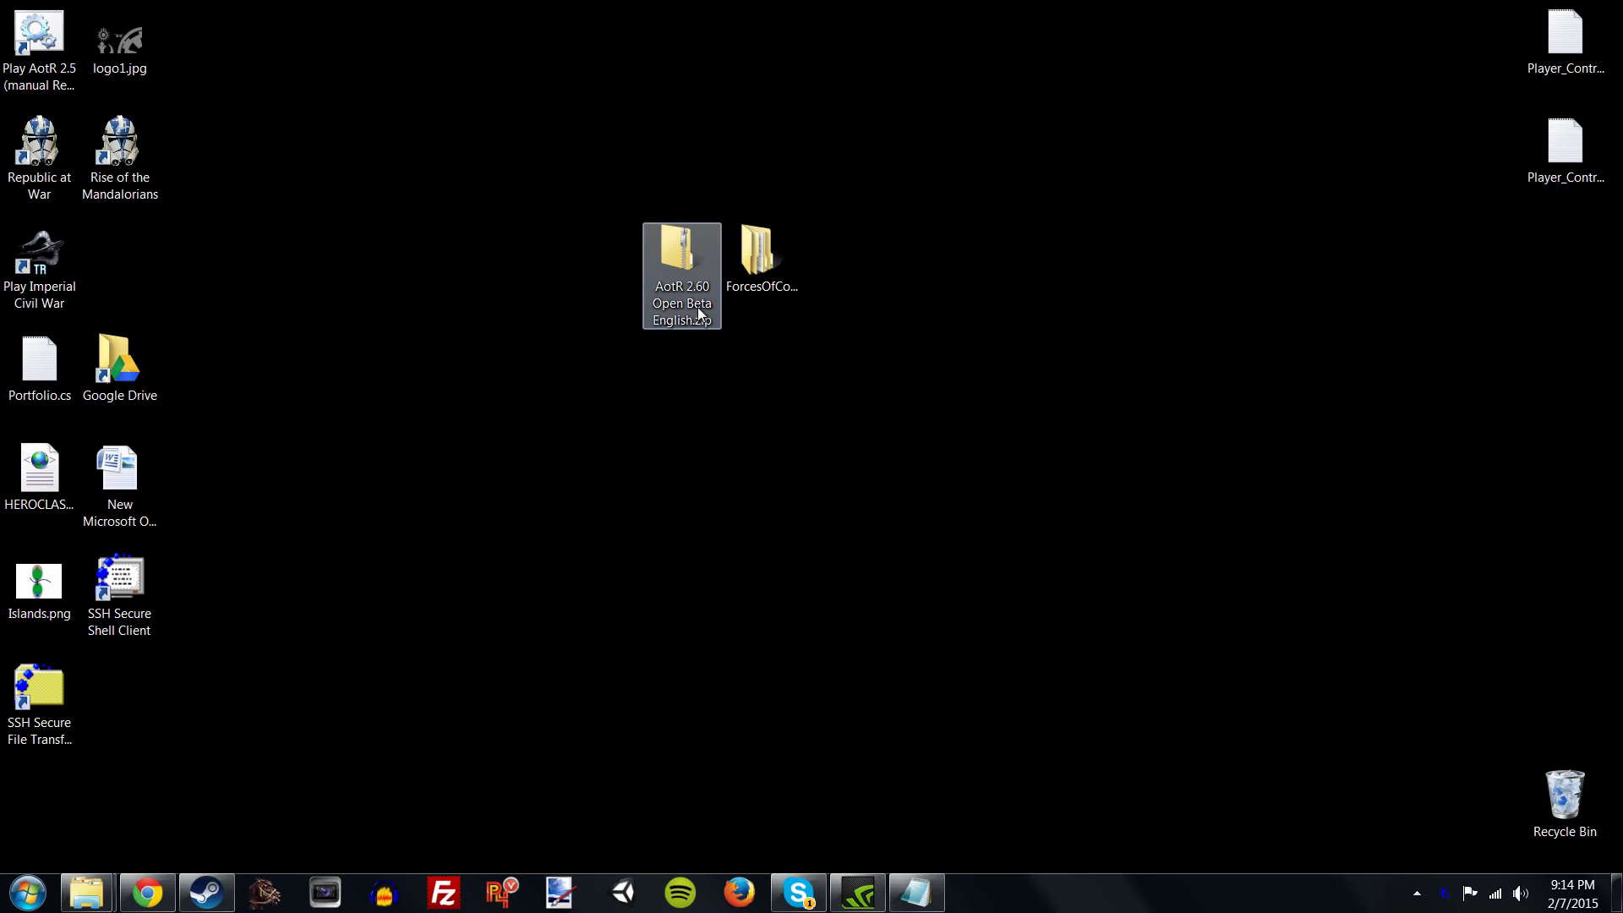
left_click(677, 257)
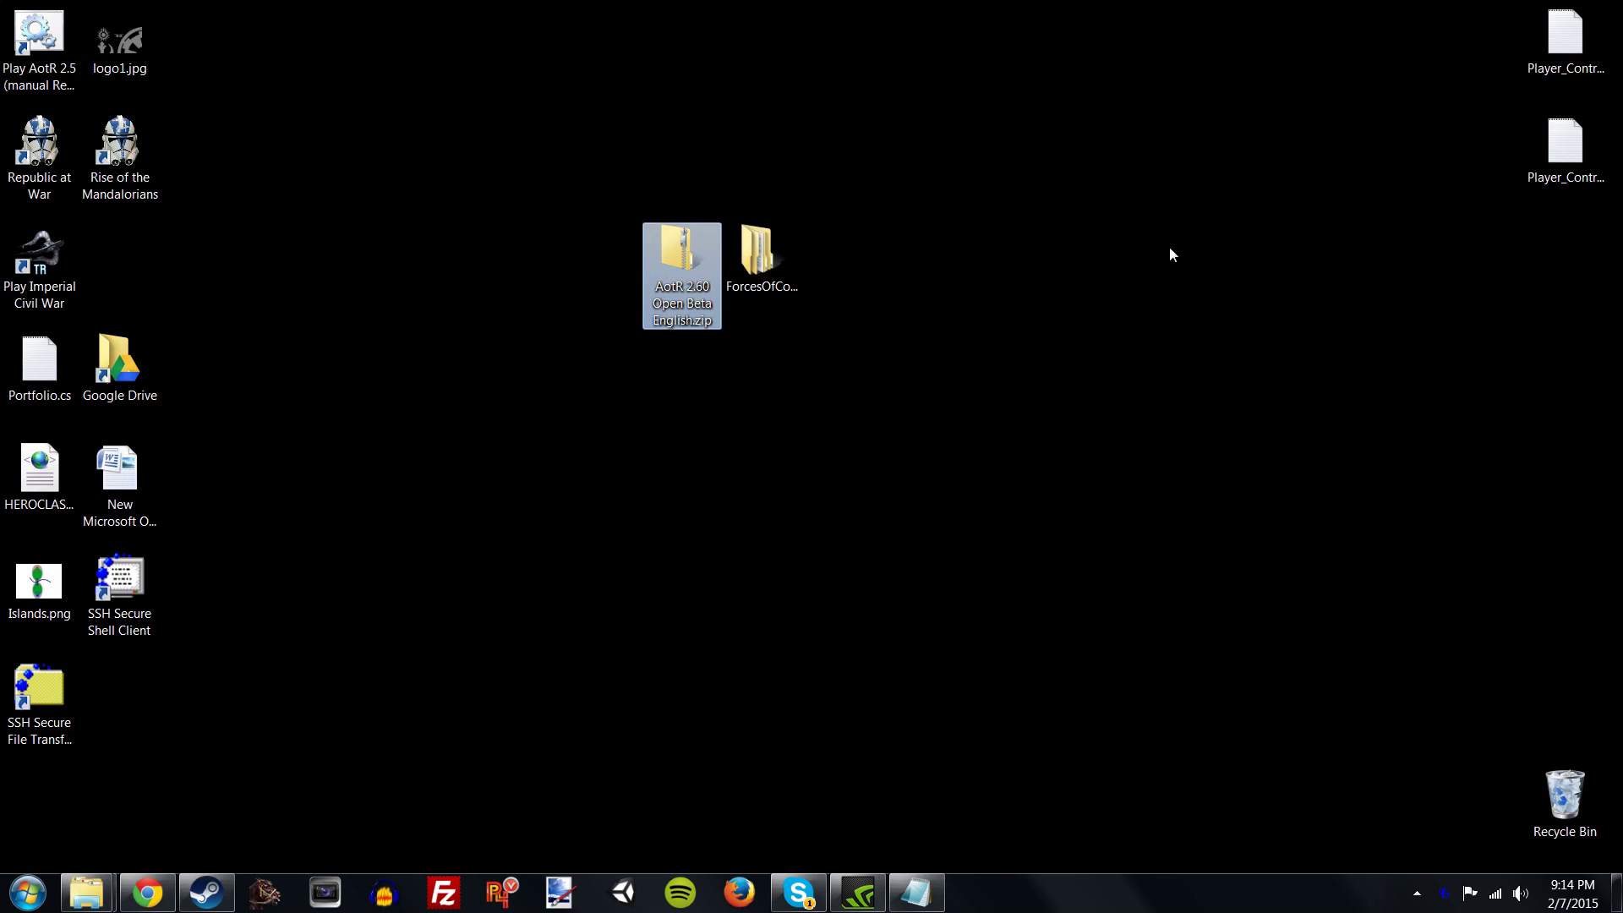
mouse_move(699, 267)
left_mouse_down()
mouse_move(649, 319)
mouse_move(694, 270)
left_mouse_up()
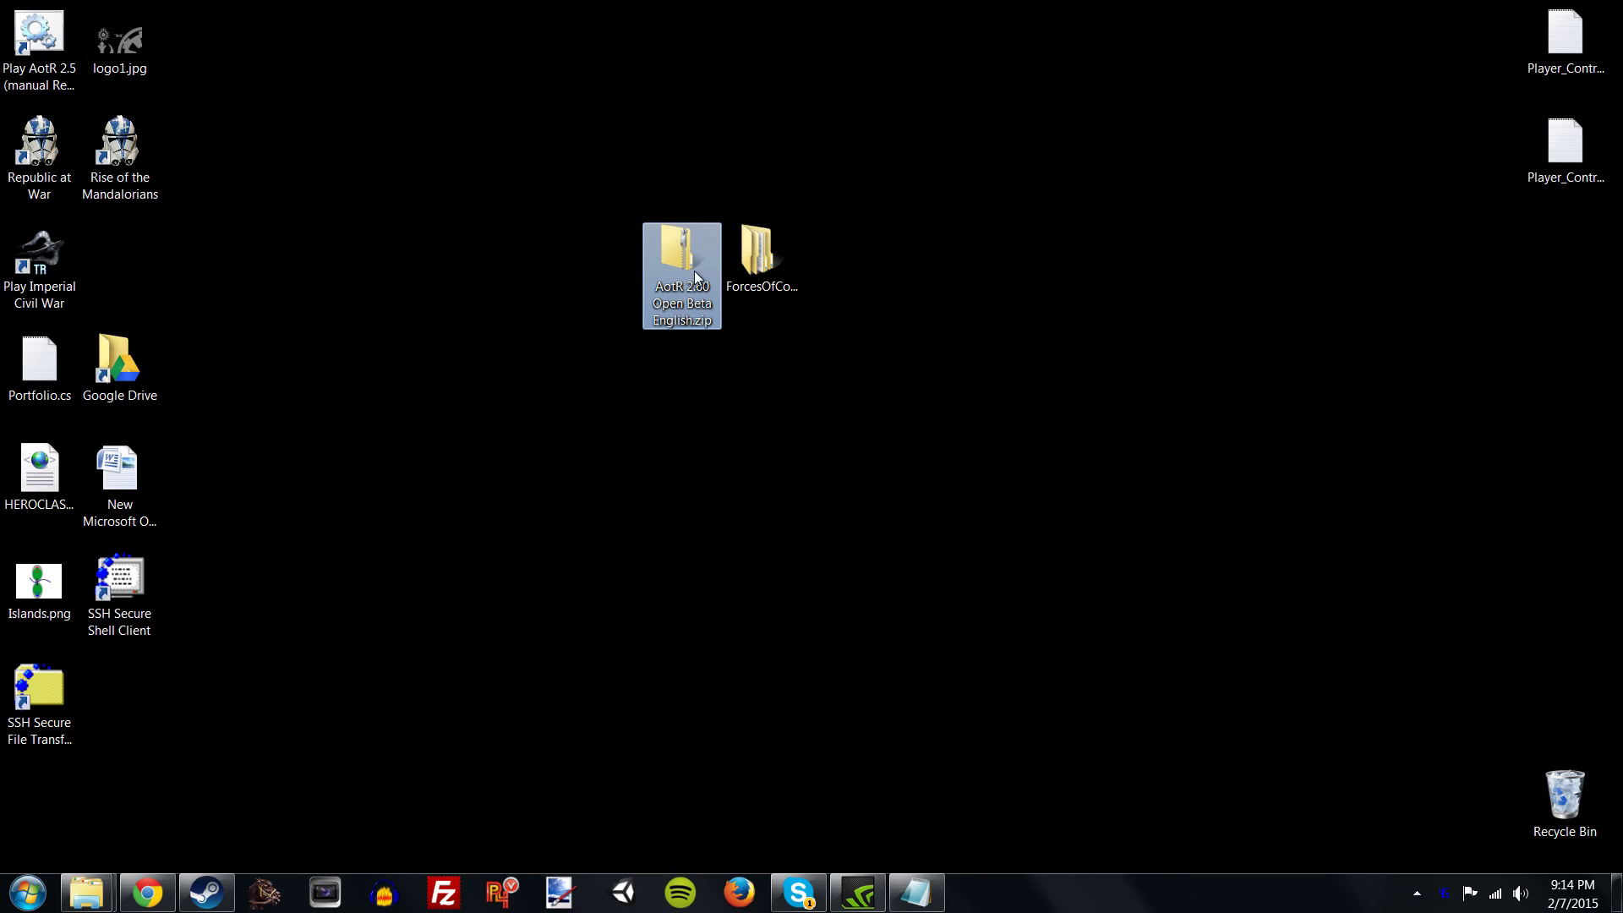
right_click(671, 256)
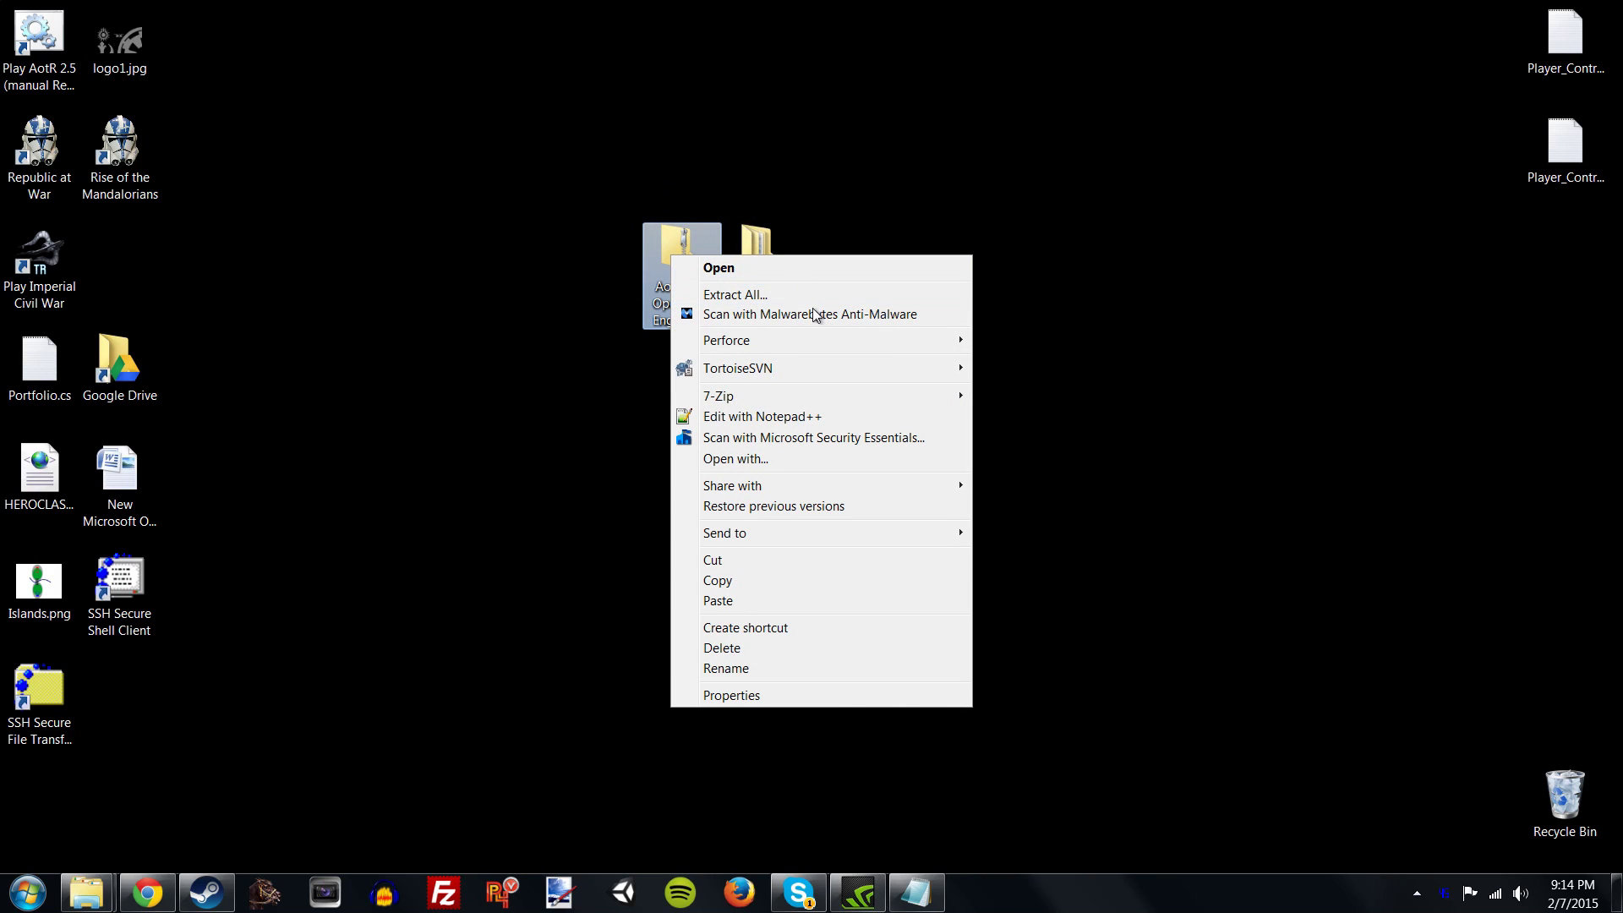
right_click(666, 233)
left_click(744, 272)
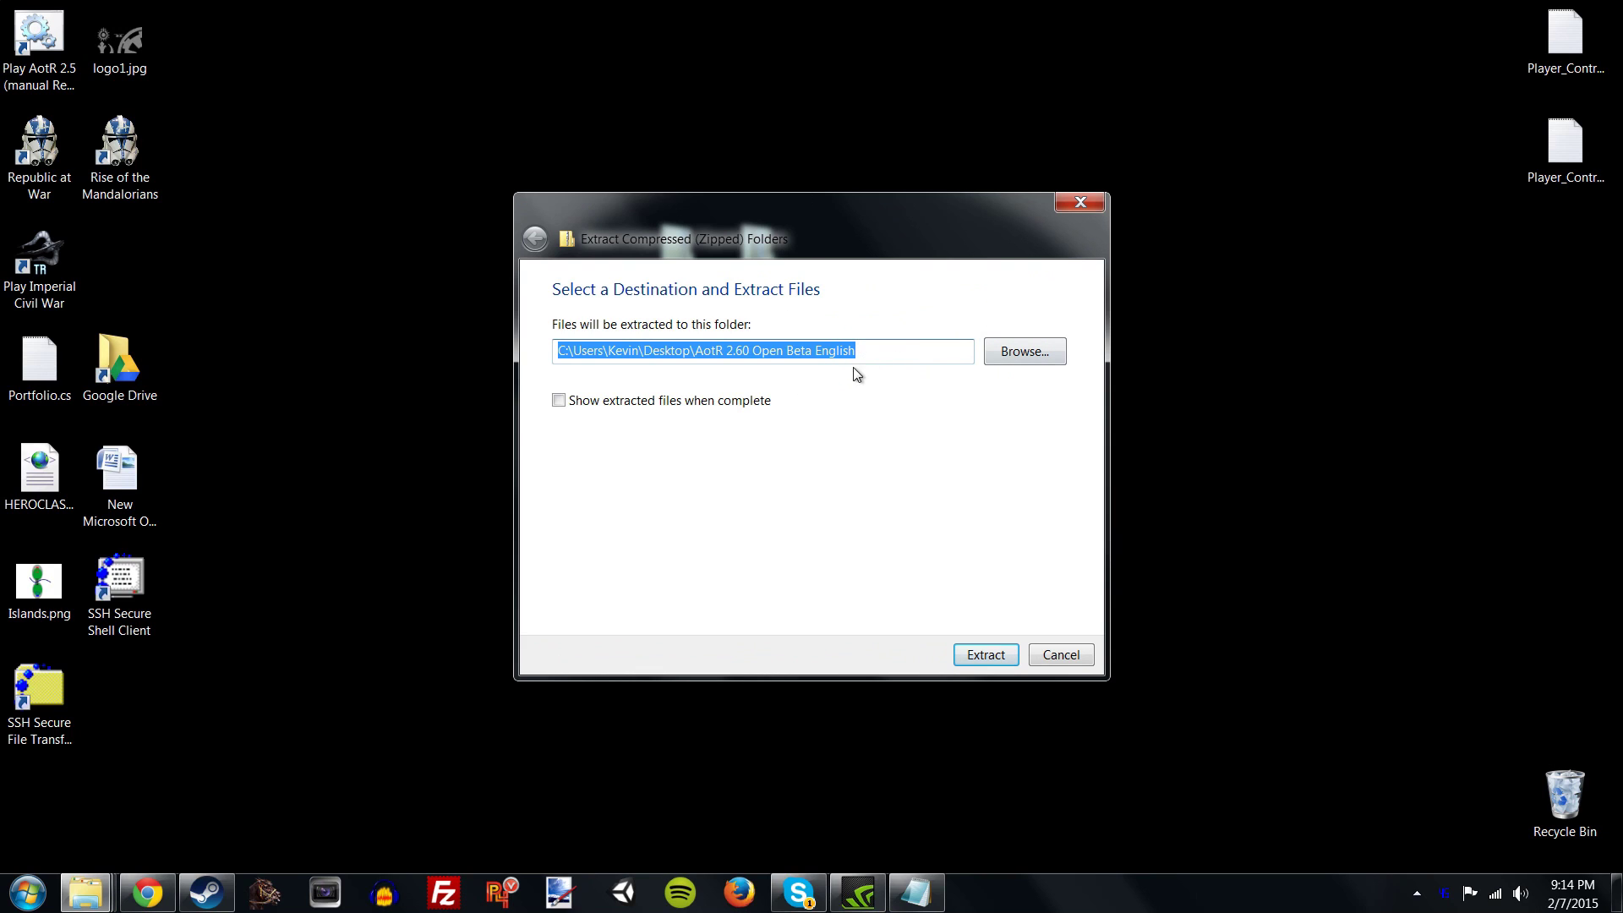
left_click(990, 657)
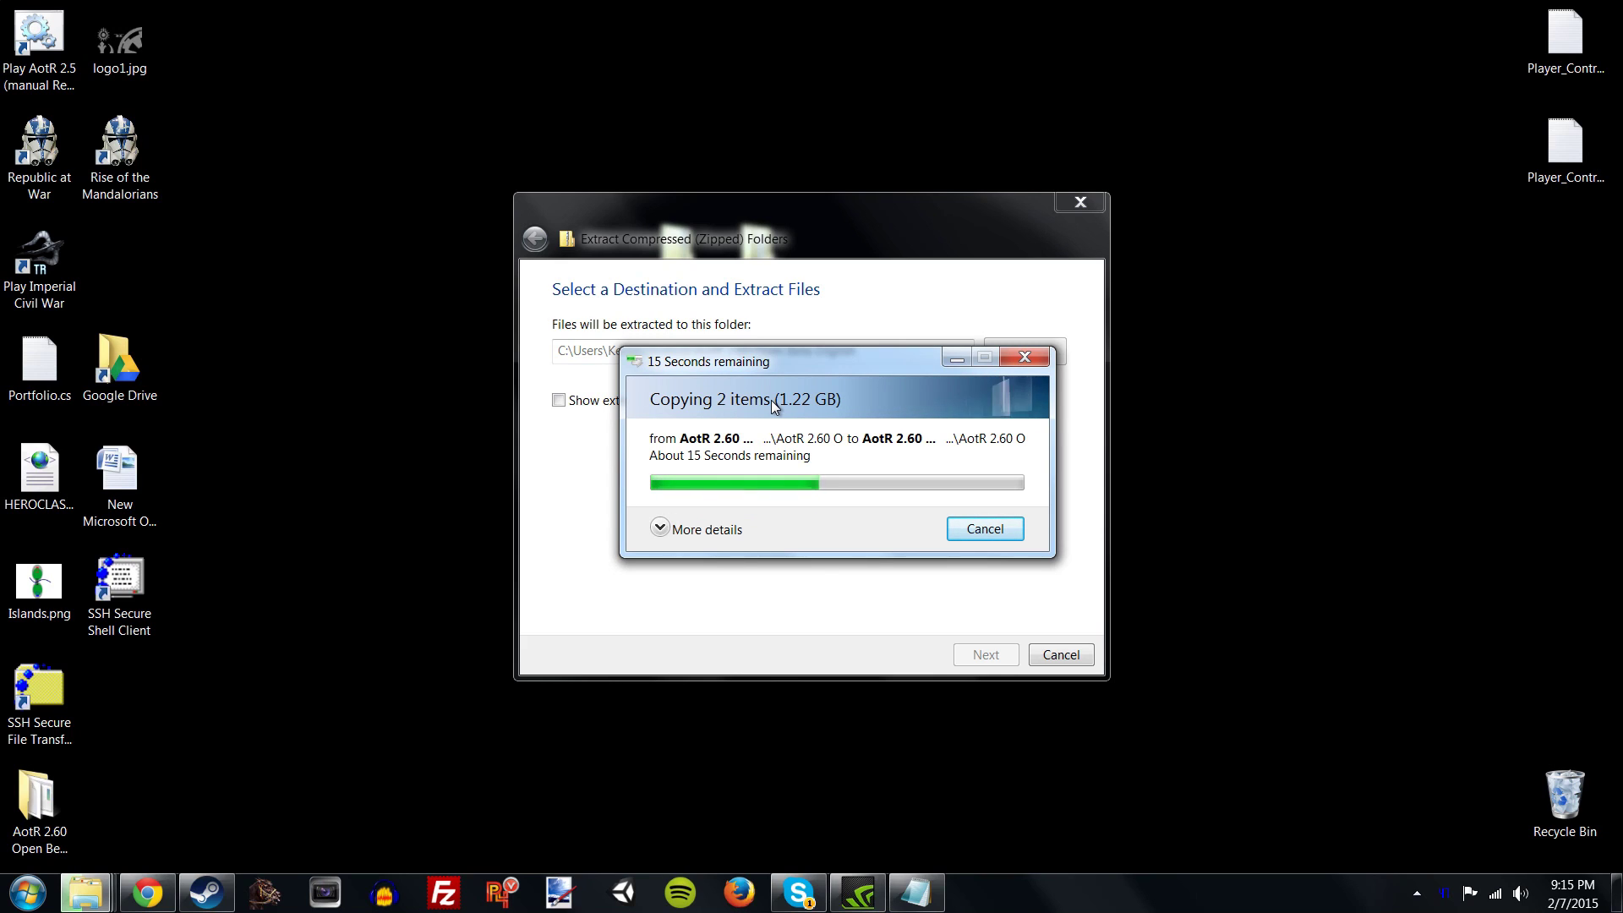
- Move the extracted AotR 2.60 folder up near the zip and open the zip
left_click_drag(39, 799, 440, 281)
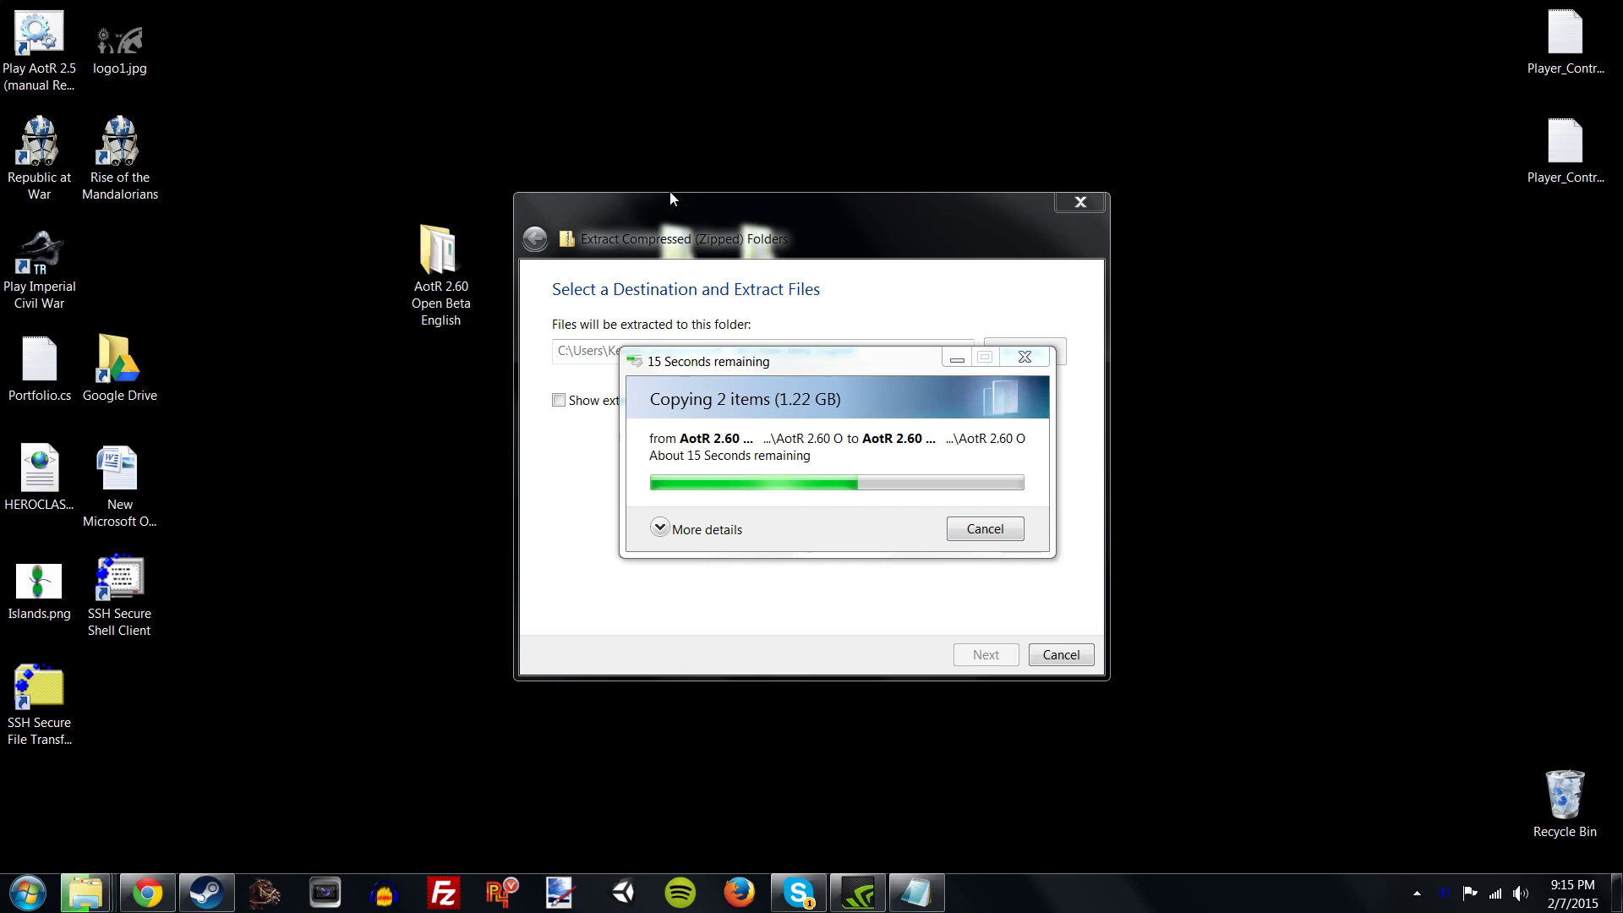
left_click_drag(657, 204, 940, 243)
double_click(677, 252)
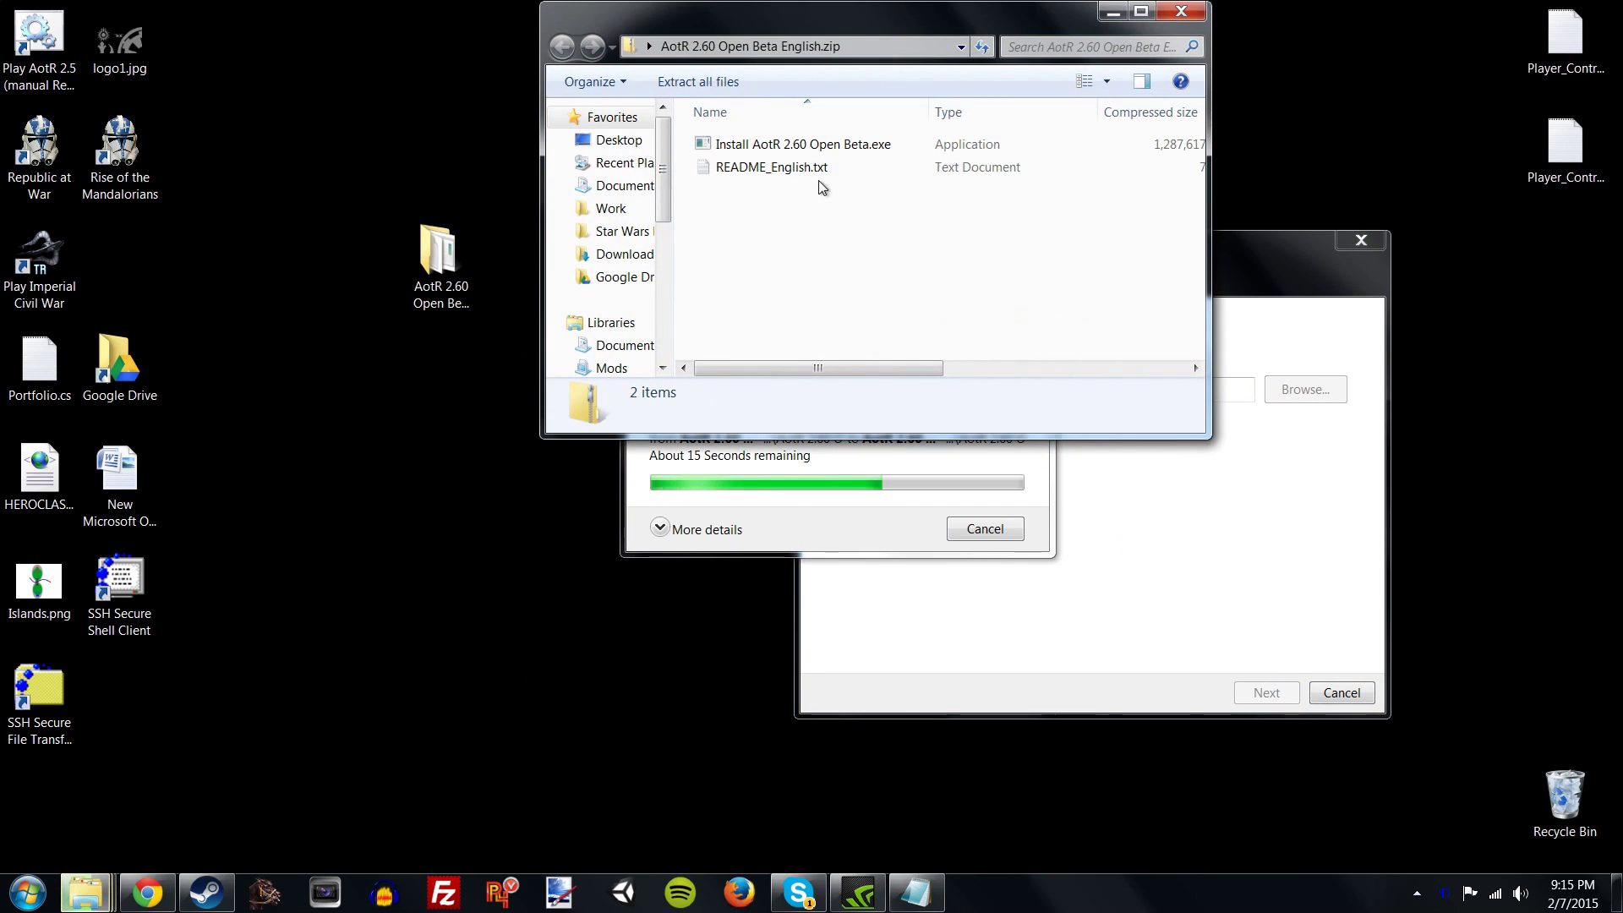
- Read README_English.txt in Notepad, then minimize it to the taskbar
double_click(798, 170)
left_click(1181, 11)
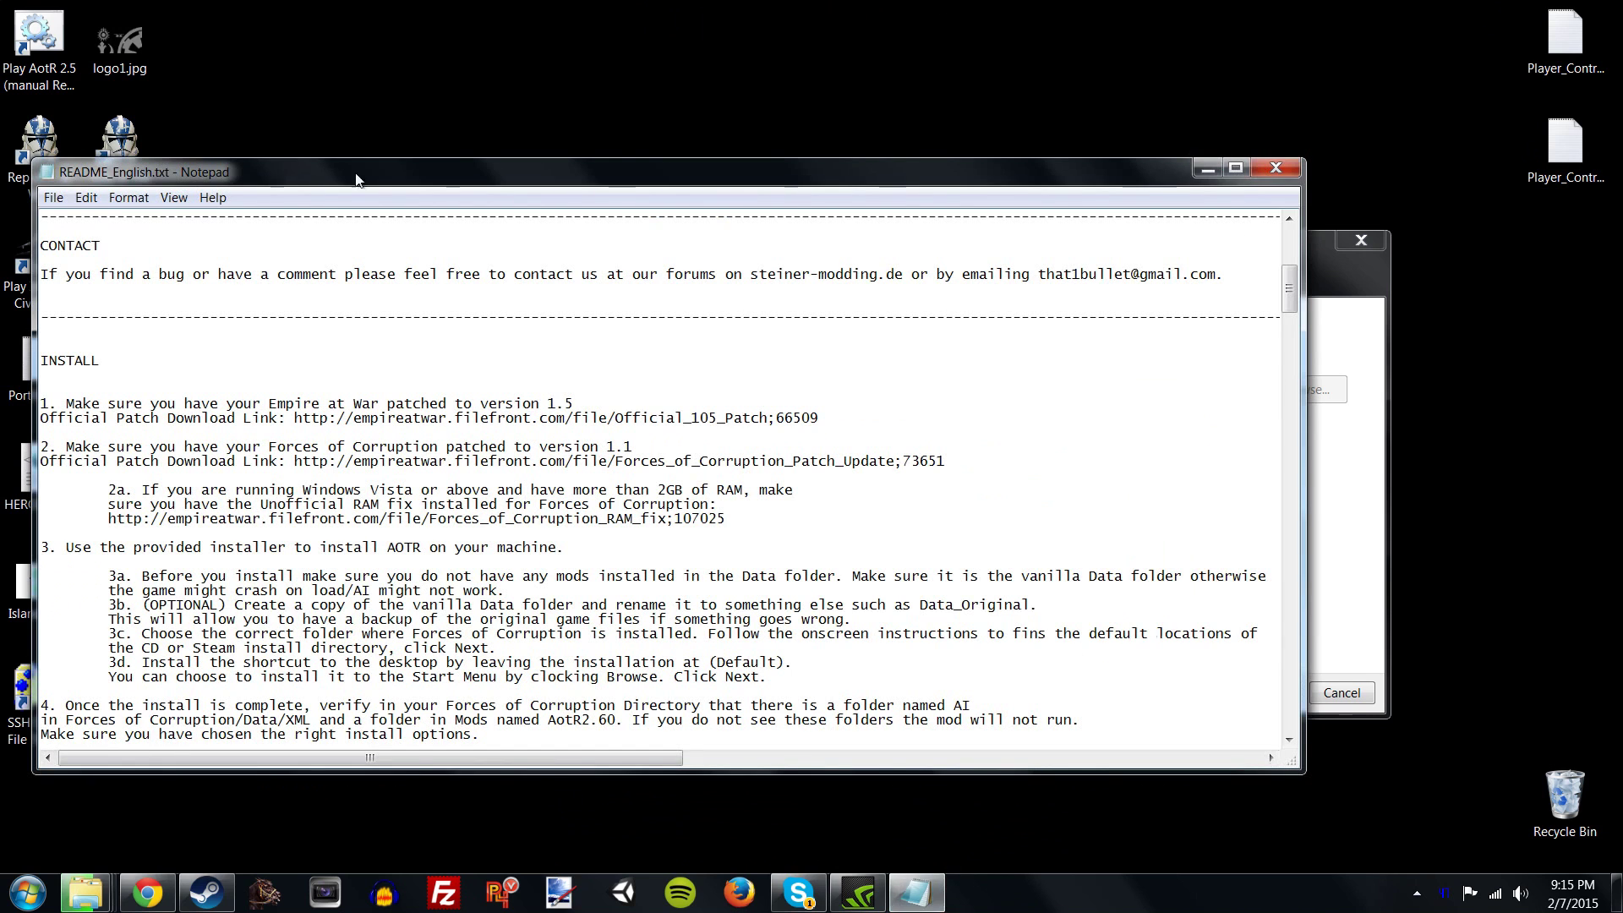
left_click_drag(356, 179, 580, 76)
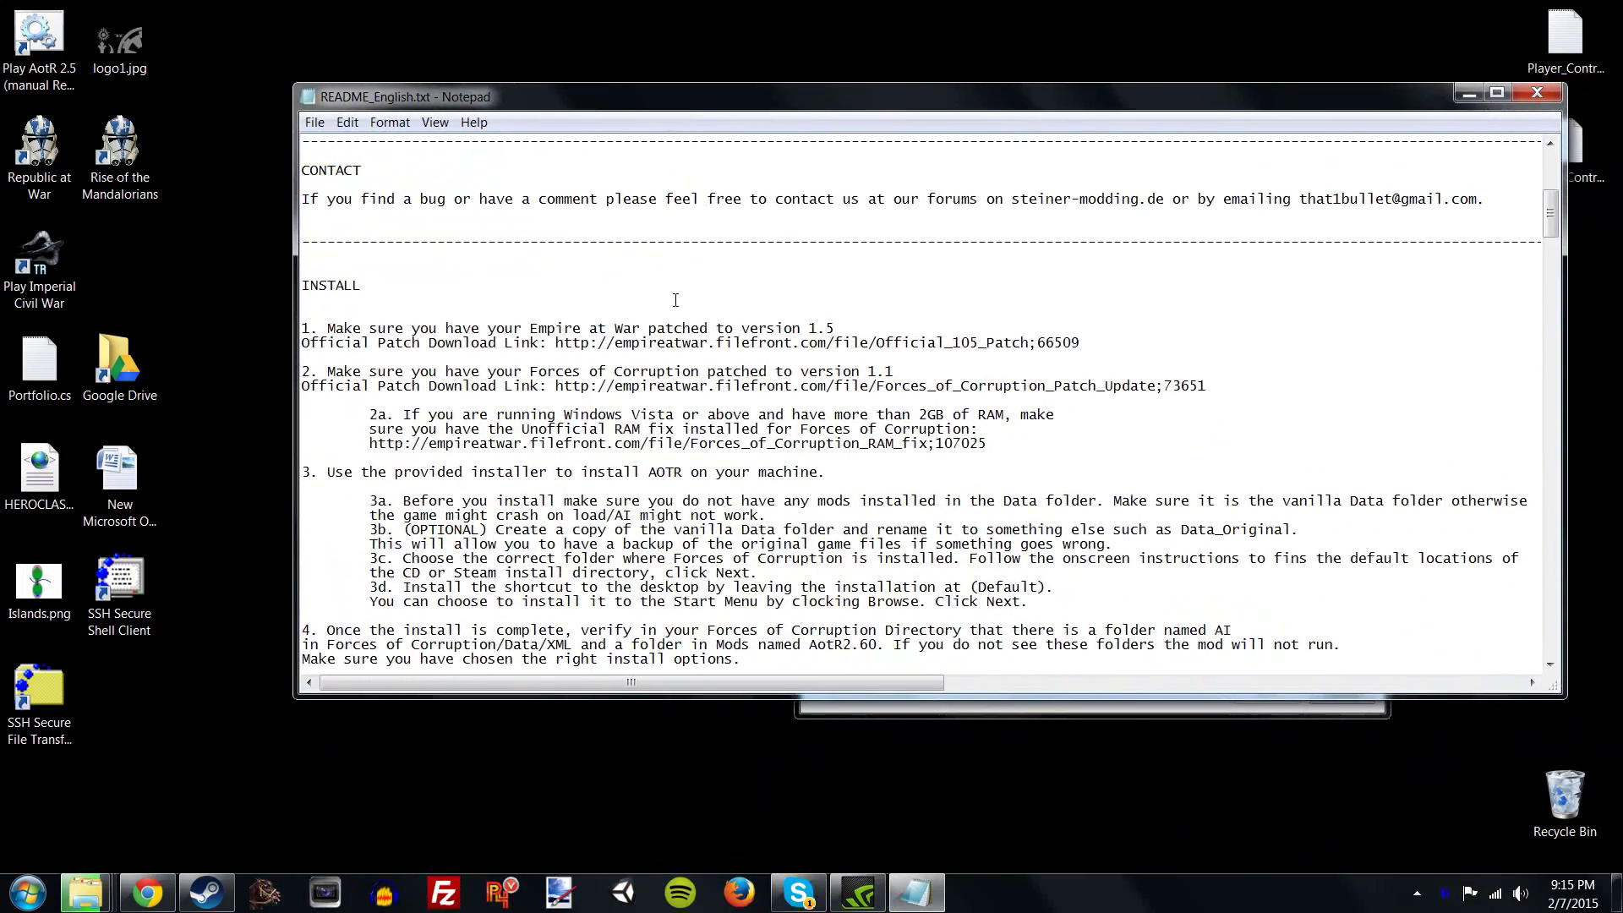
scroll(635, 442, "up", 5)
scroll(635, 442, "up", 4)
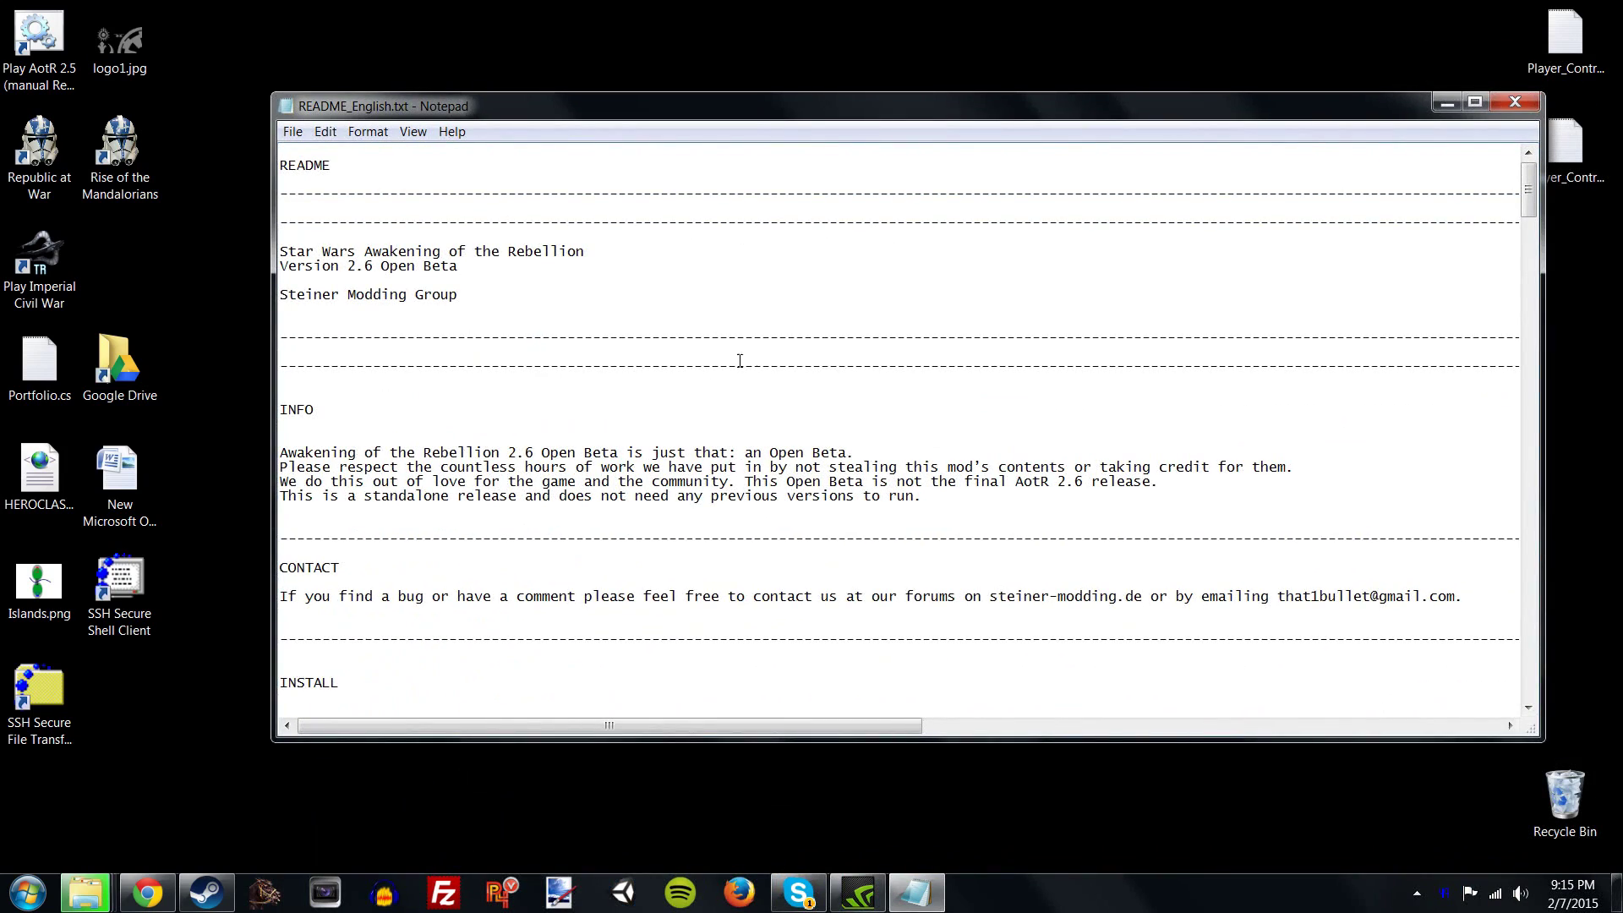
scroll(778, 364, "down", 2)
scroll(783, 372, "down", 6)
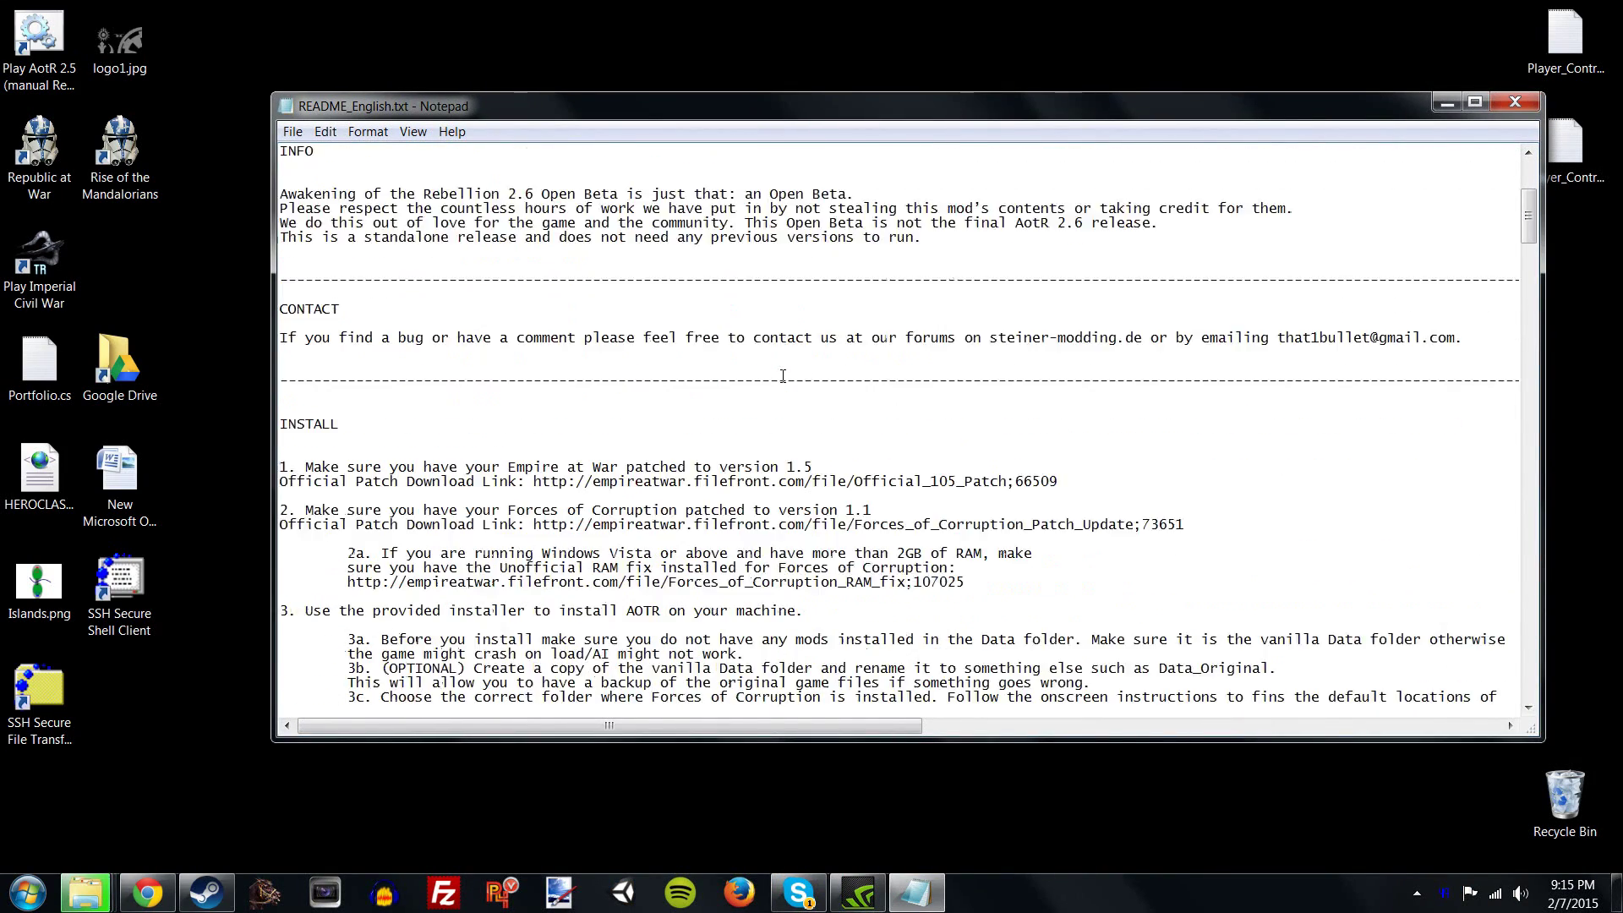
mouse_move(306, 381)
left_mouse_down()
mouse_move(968, 443)
mouse_move(1221, 438)
mouse_move(279, 378)
left_mouse_up()
left_click(295, 364)
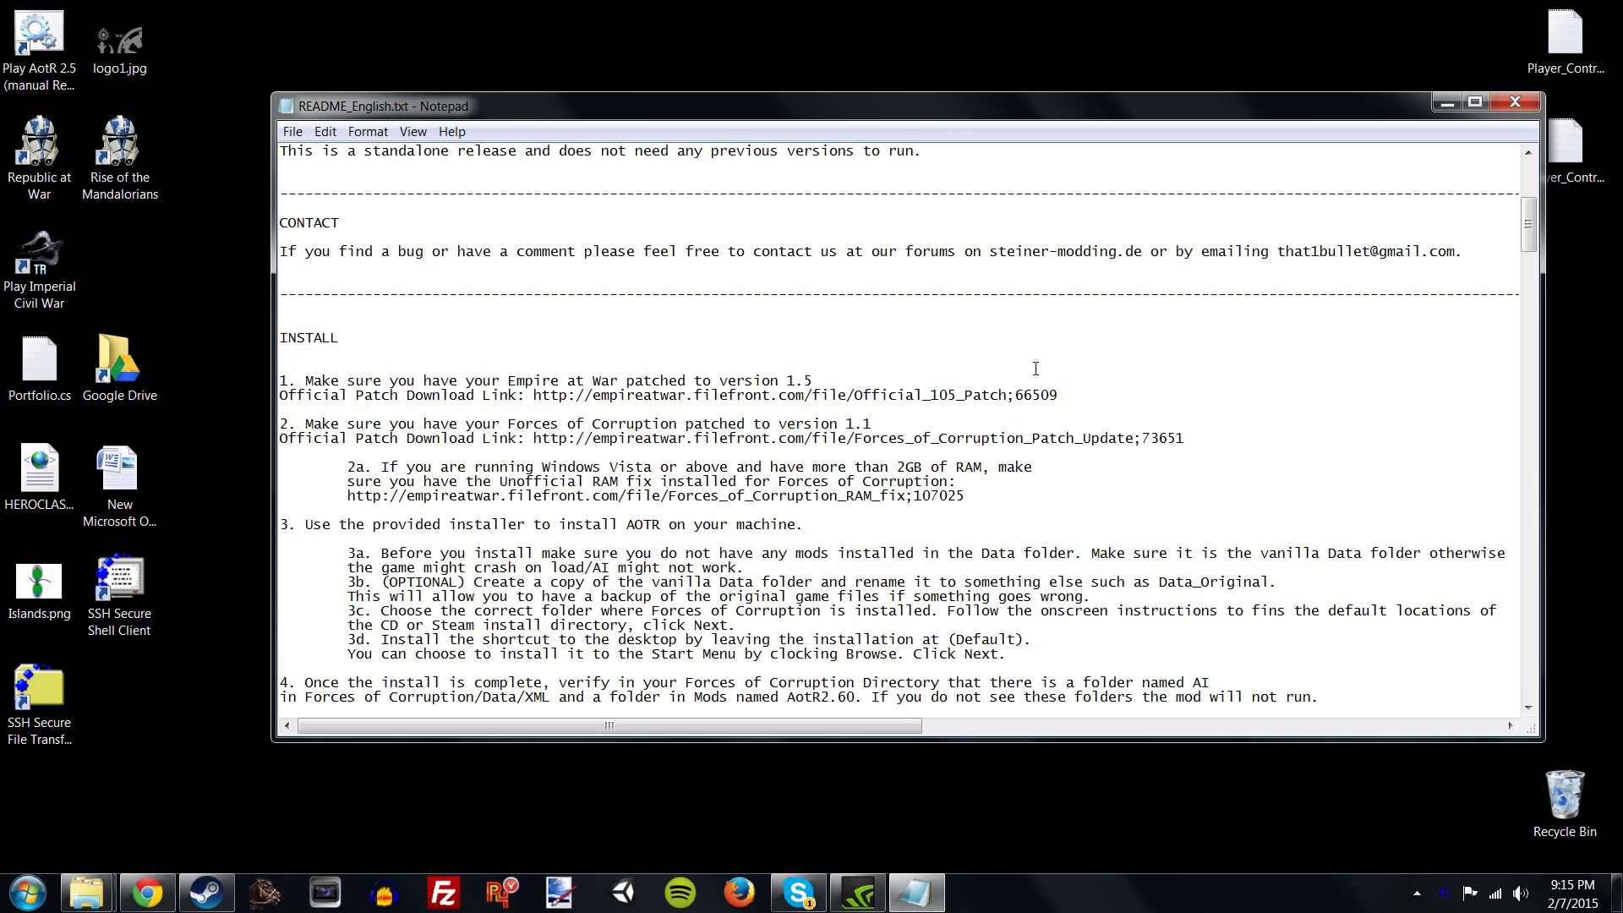
left_click(1447, 102)
- Place the extracted AotR 2.60 folder beside the zip, open it, and open README_English.txt
left_click_drag(438, 253, 597, 258)
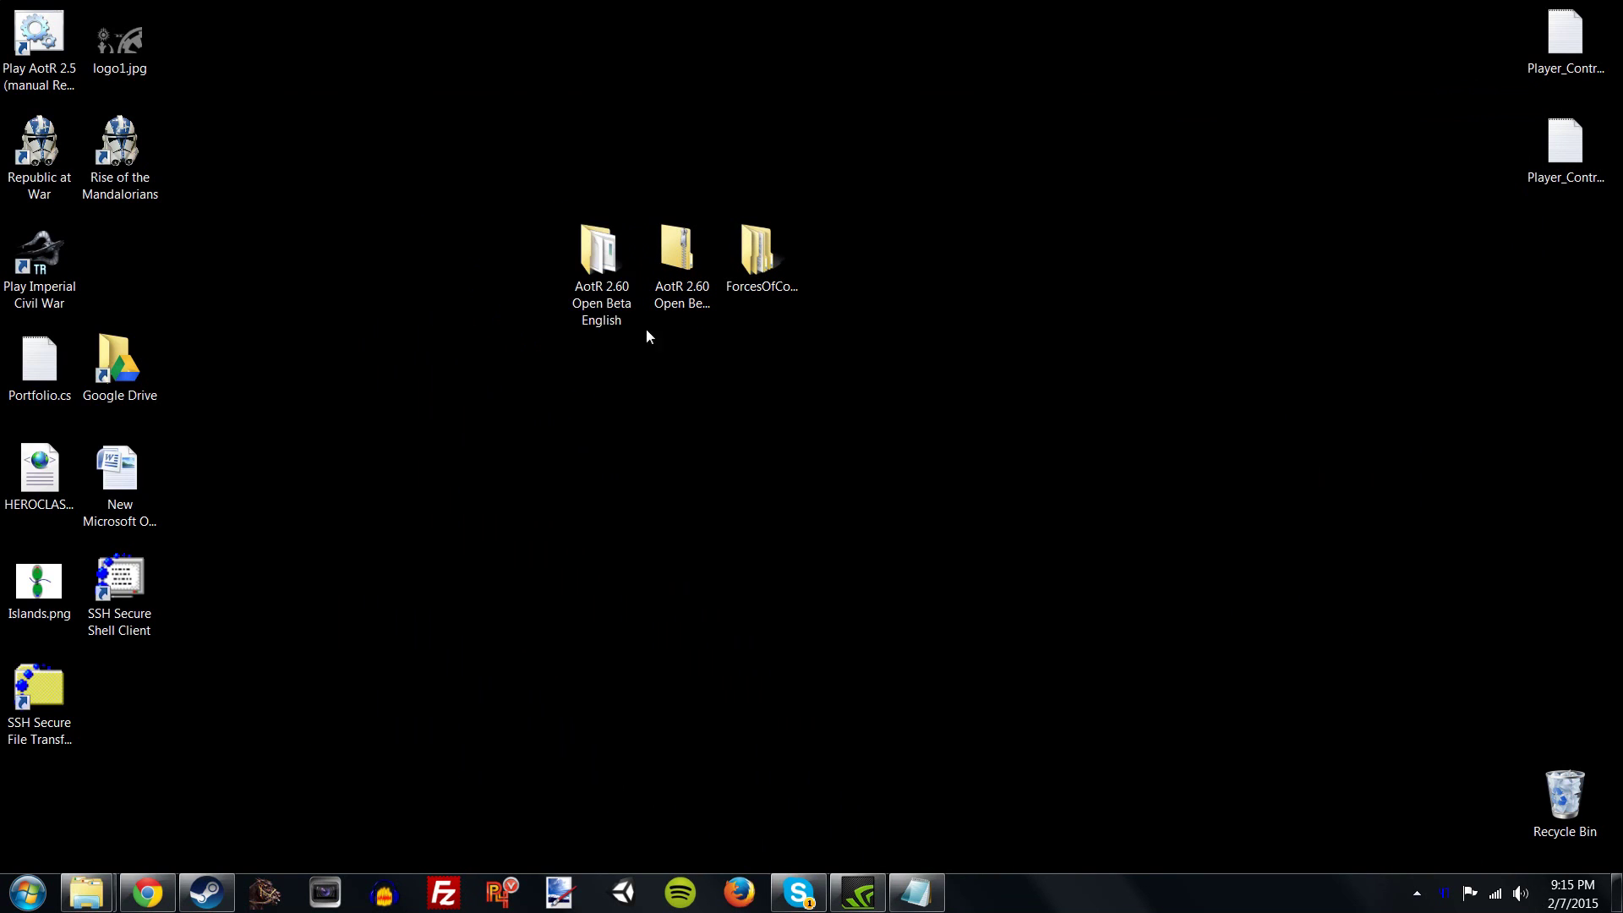
double_click(599, 260)
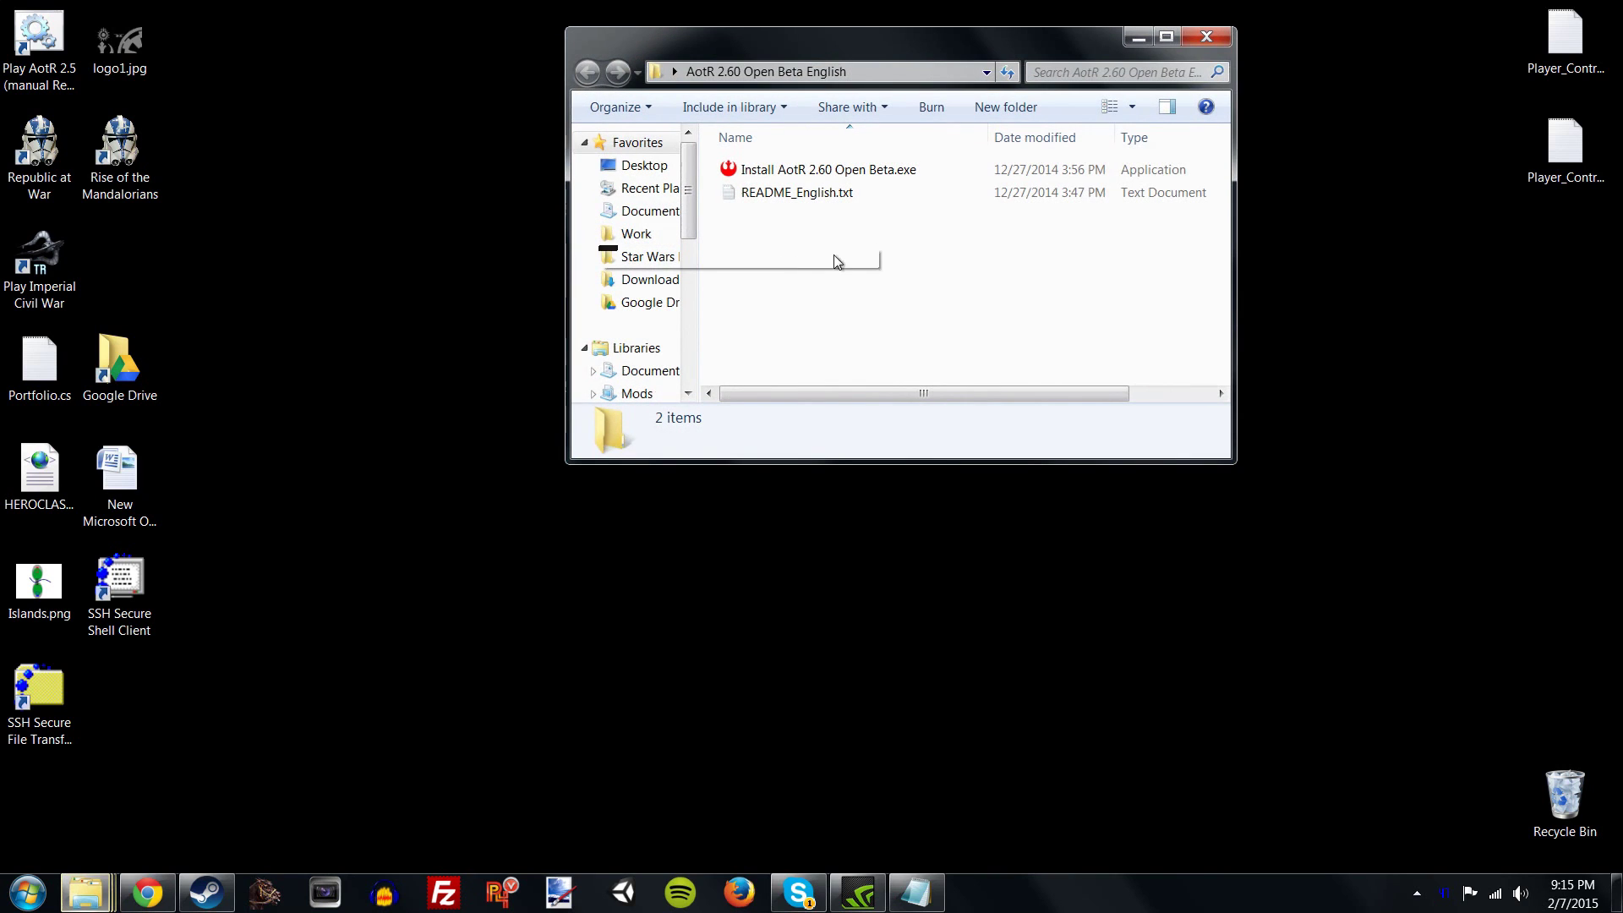
left_click_drag(887, 41, 988, 66)
double_click(895, 223)
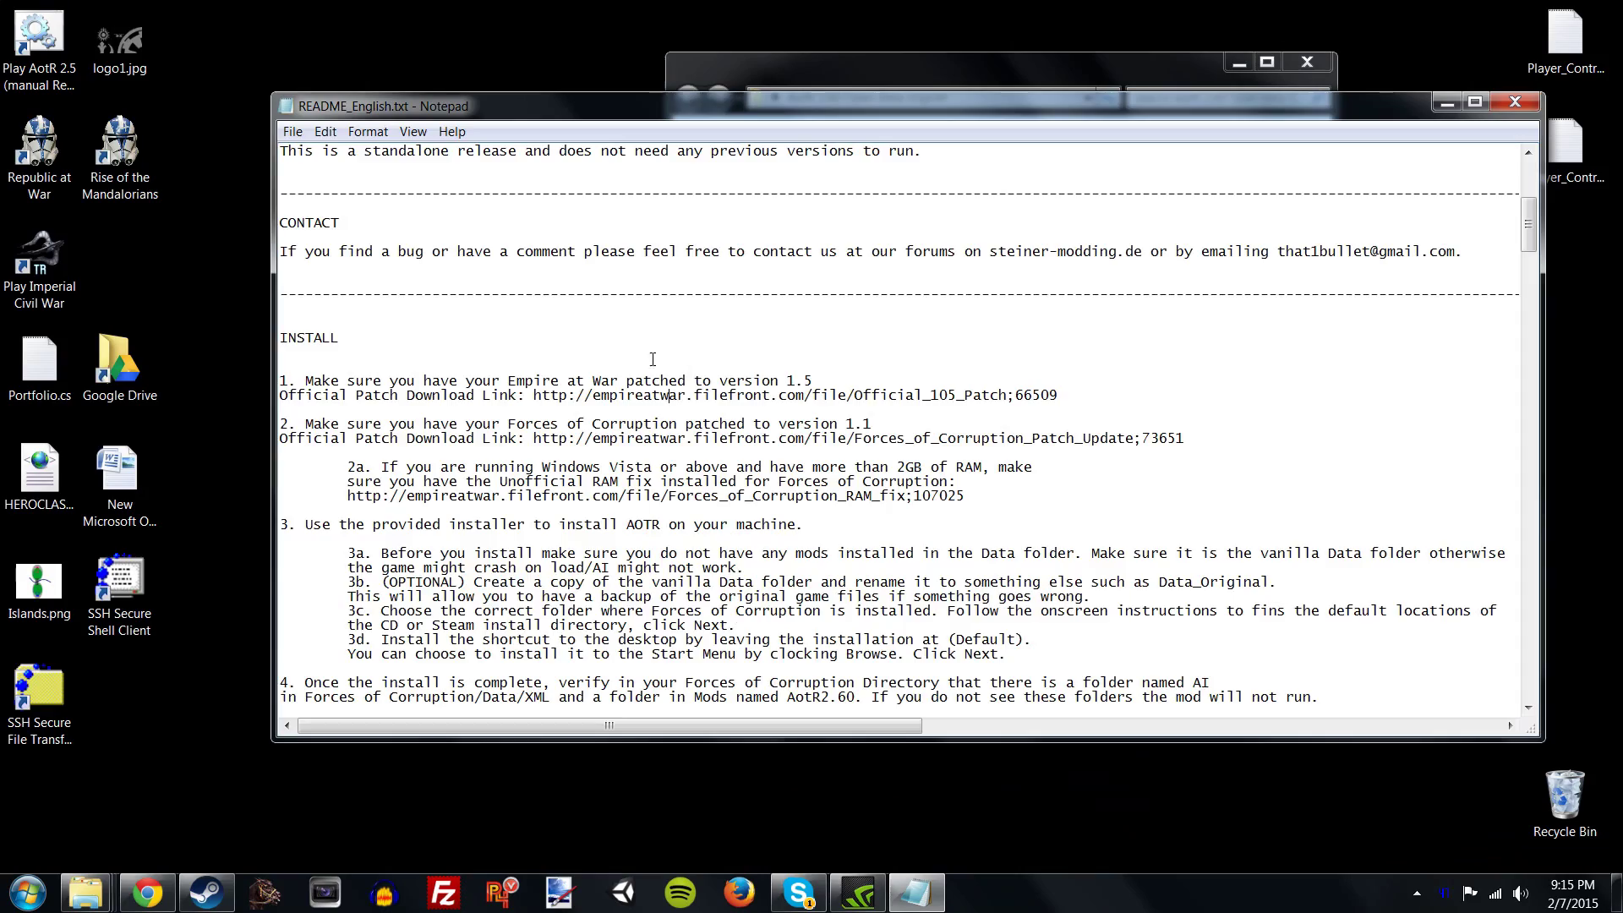
scroll(652, 359, "down", 12)
left_click_drag(1528, 288, 1530, 157)
left_click_drag(1101, 104, 1084, 67)
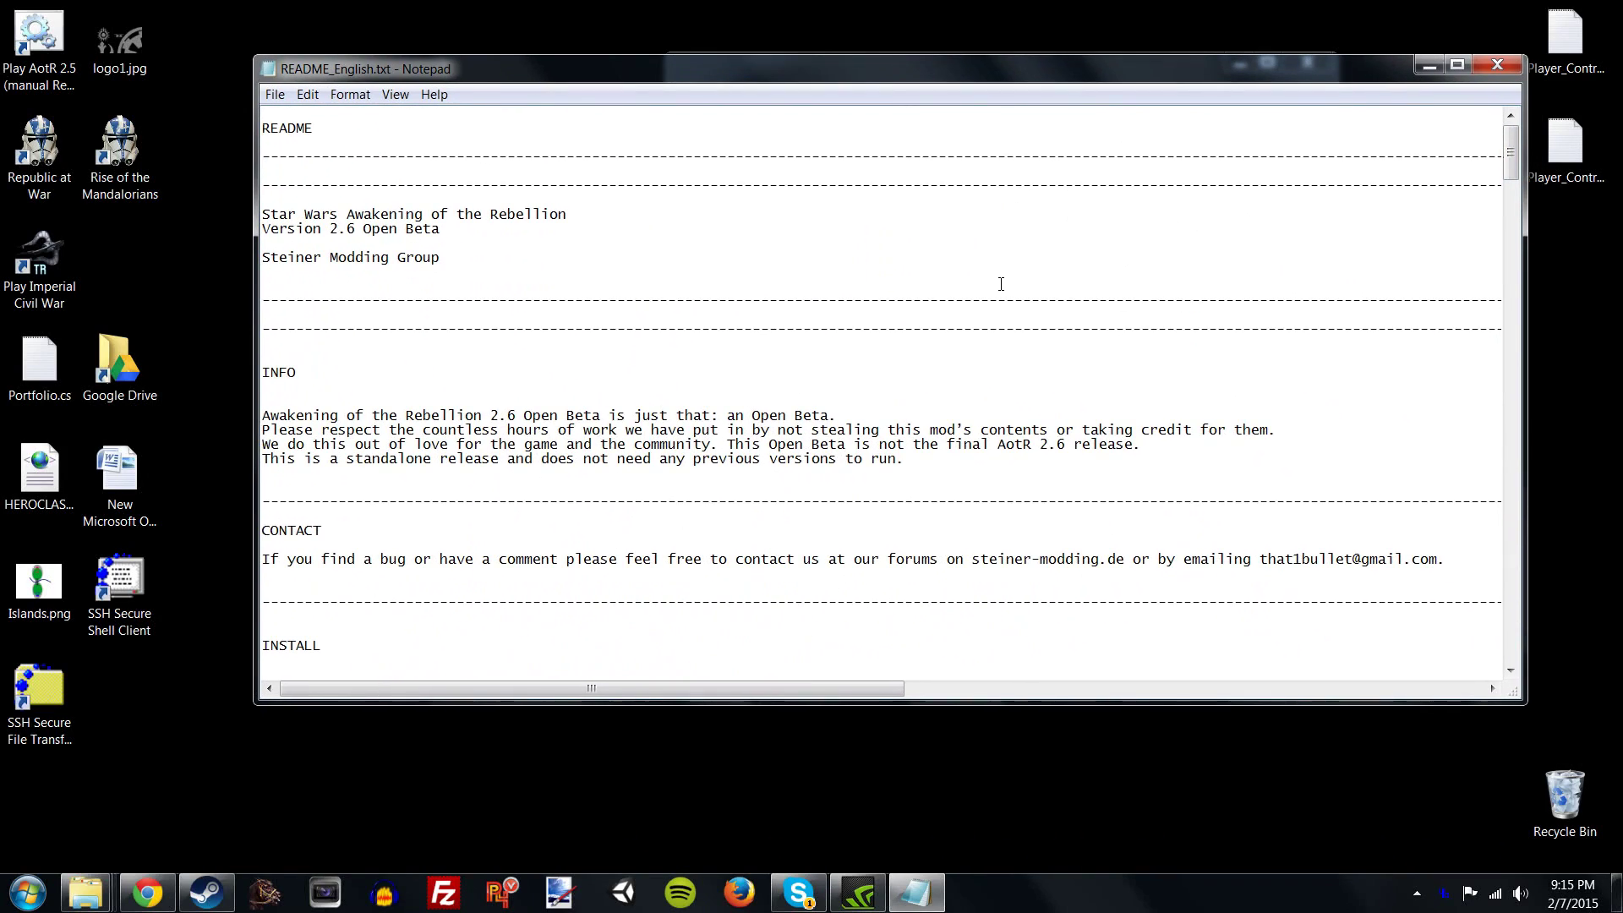
scroll(1001, 284, "down", 13)
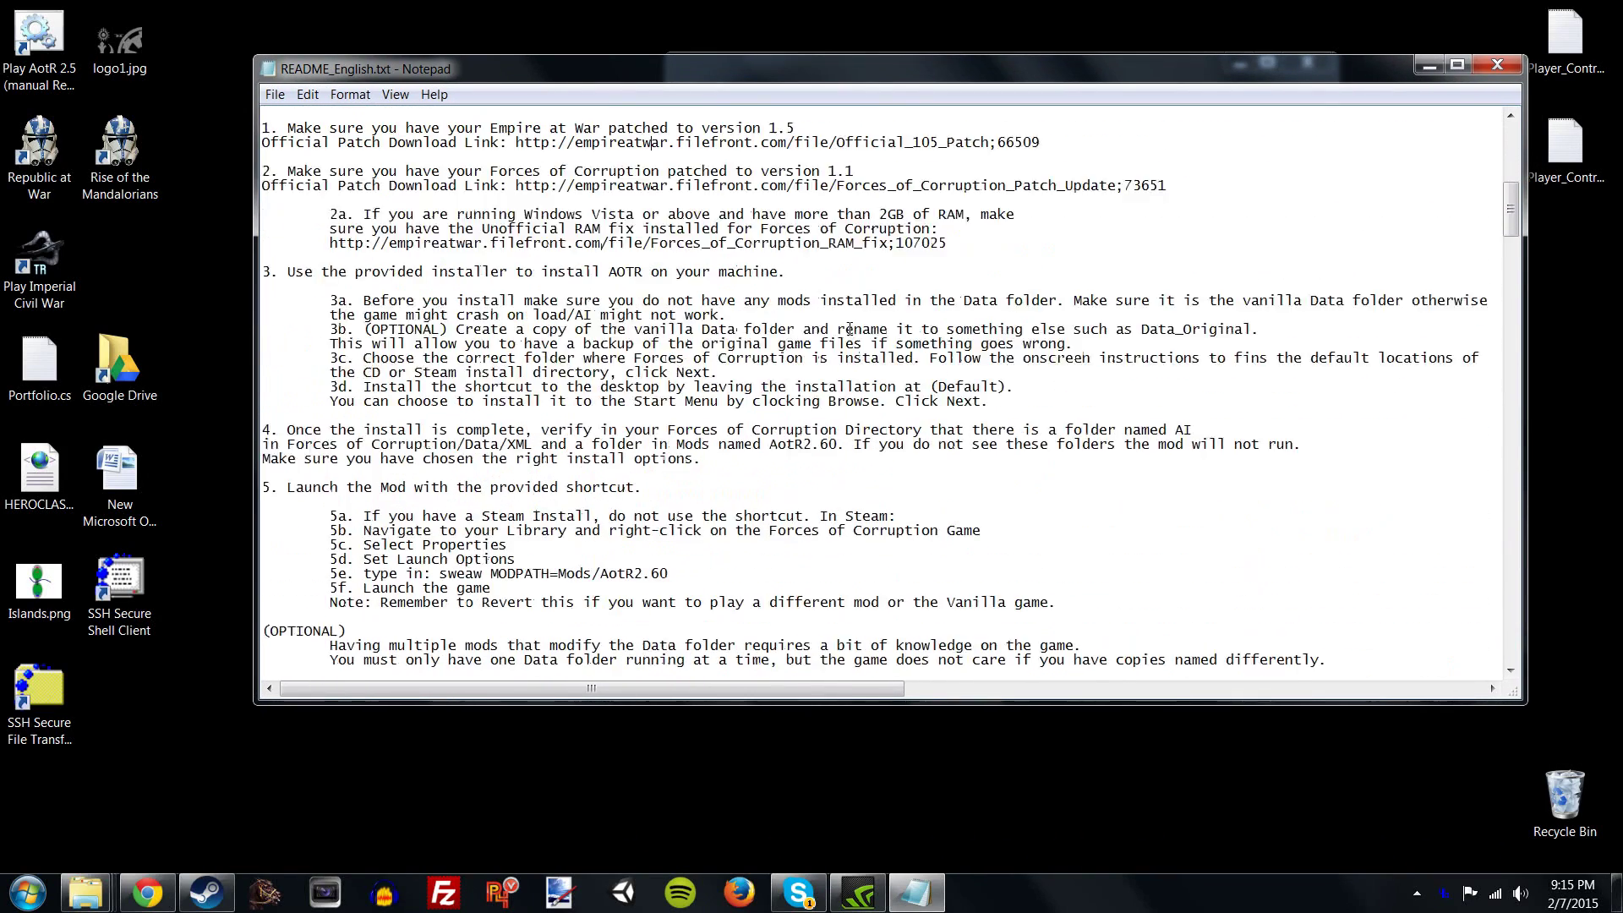
scroll(1209, 333, "up", 4)
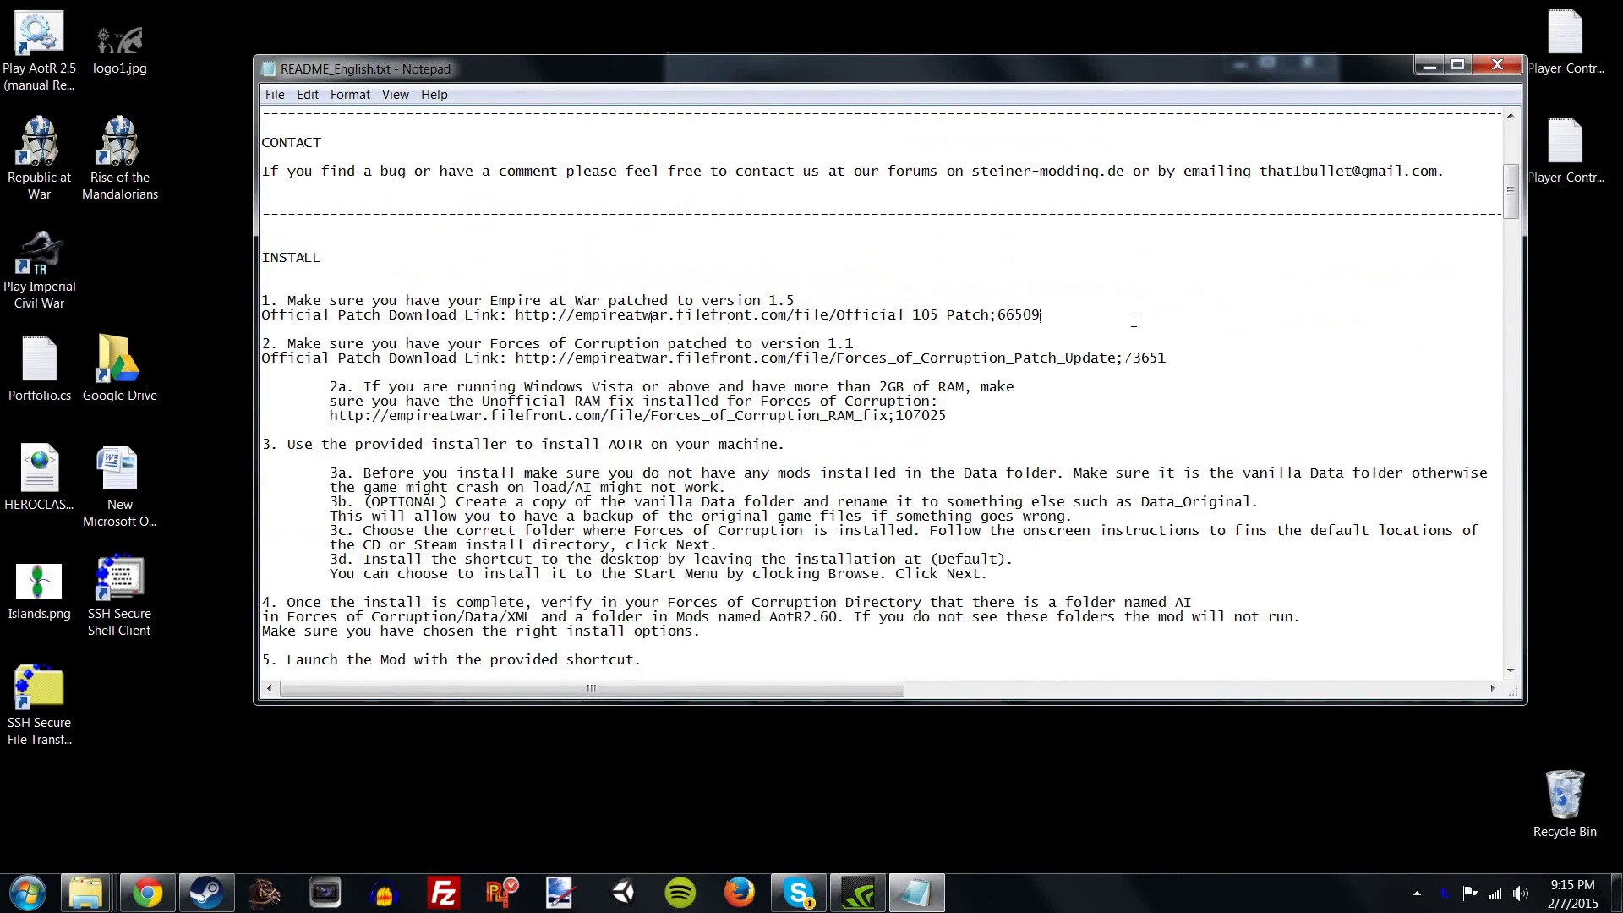
scroll(1519, 205, "down", 2)
scroll(1520, 185, "up", 4)
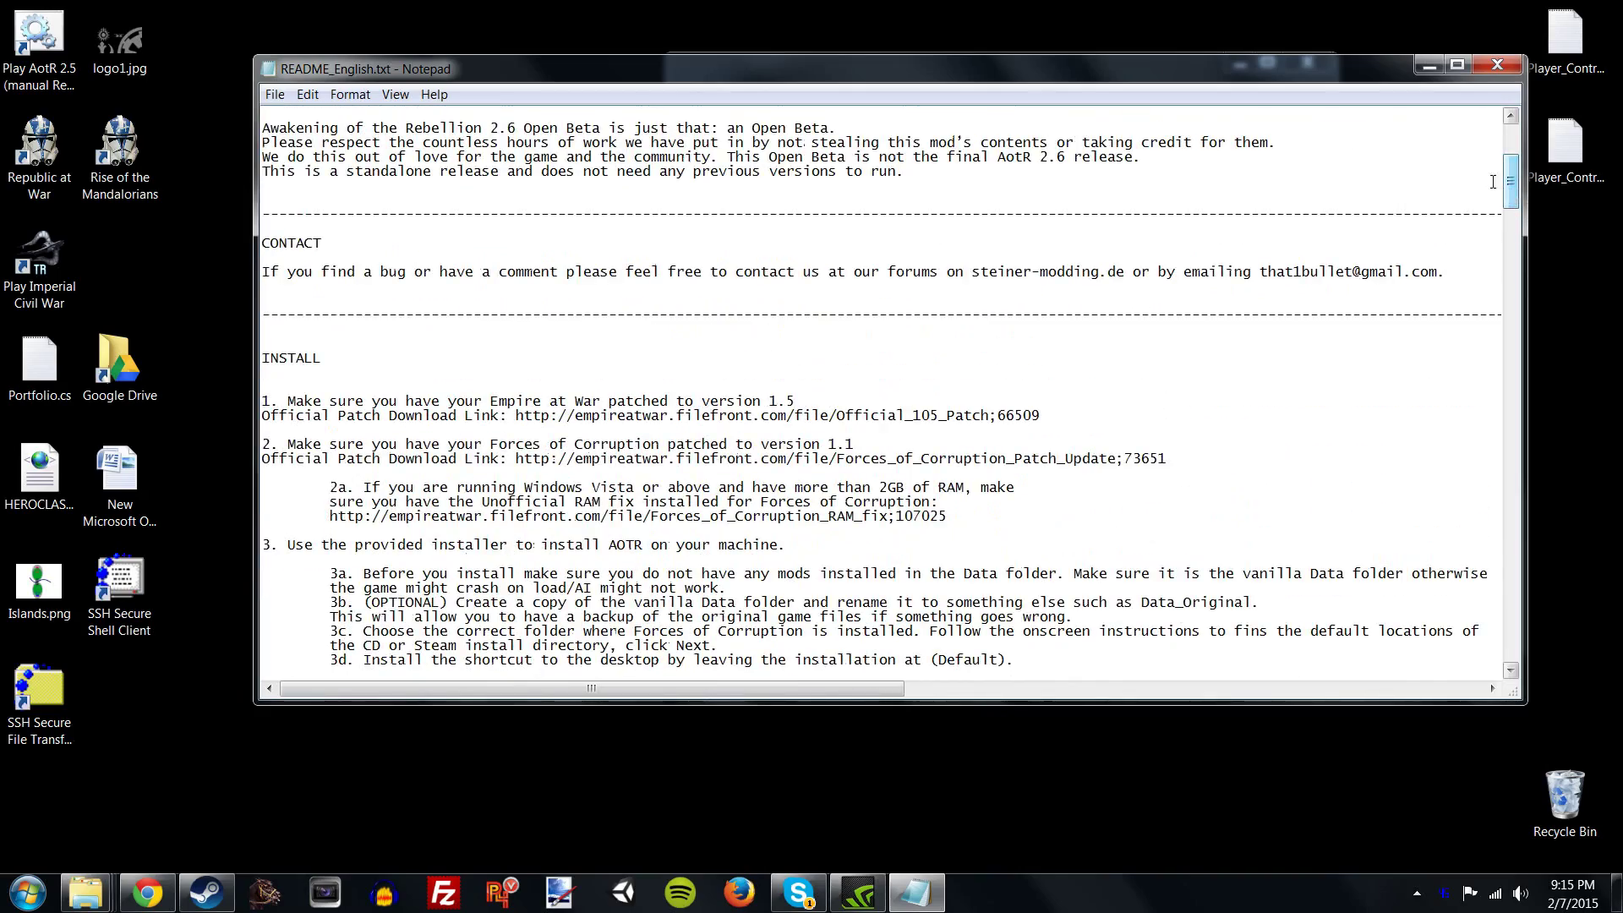
left_click_drag(1511, 184, 1516, 254)
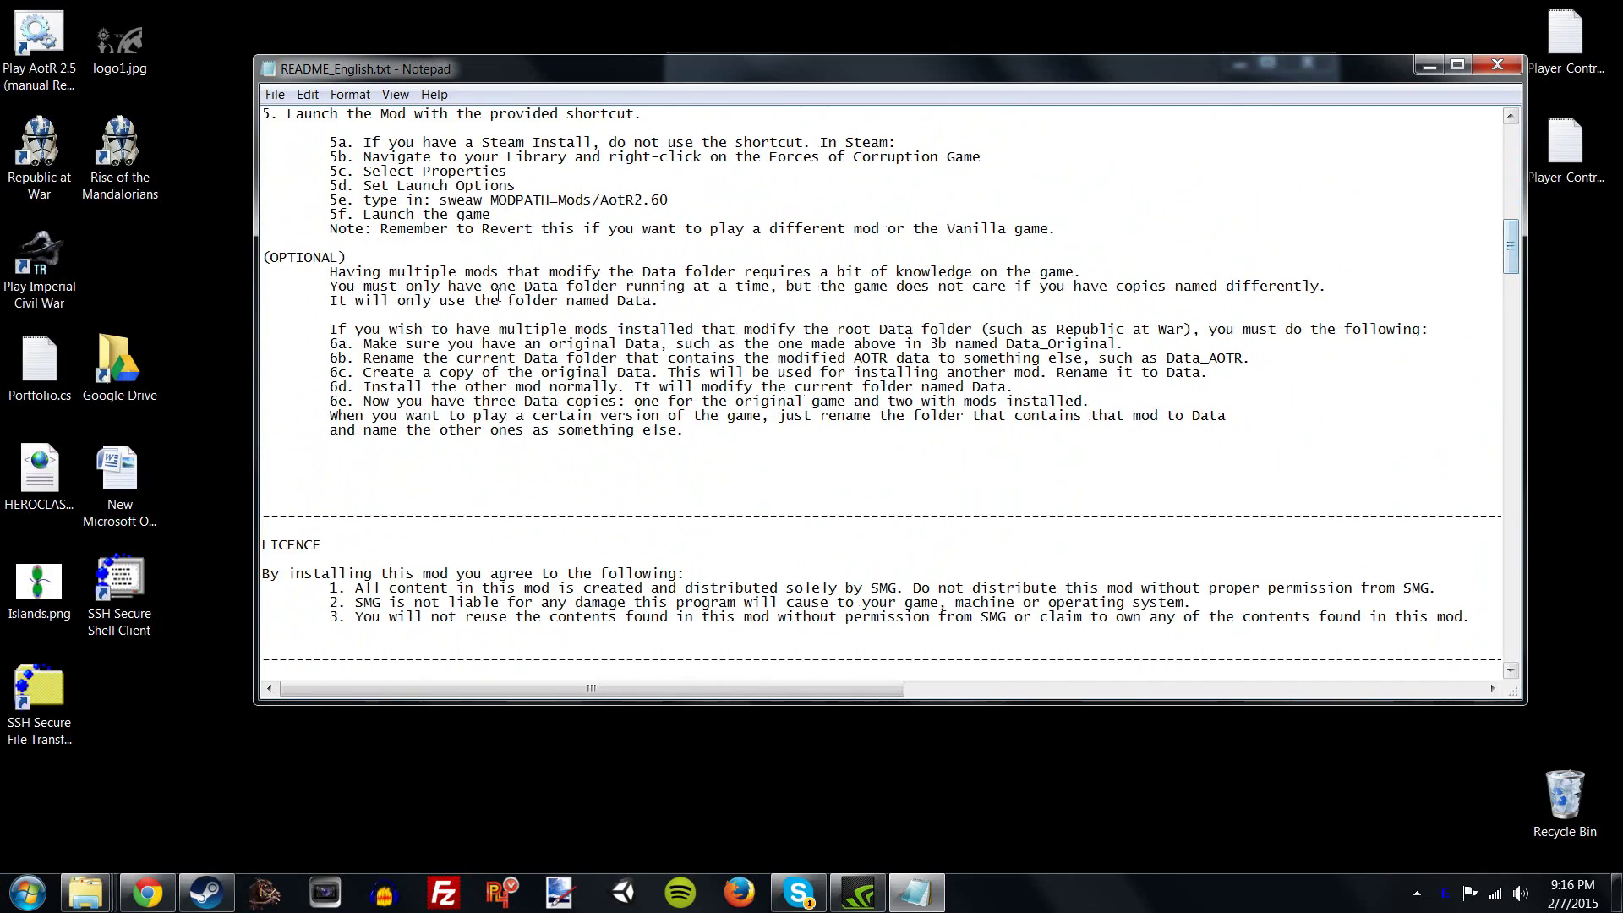
left_click_drag(318, 266, 1164, 431)
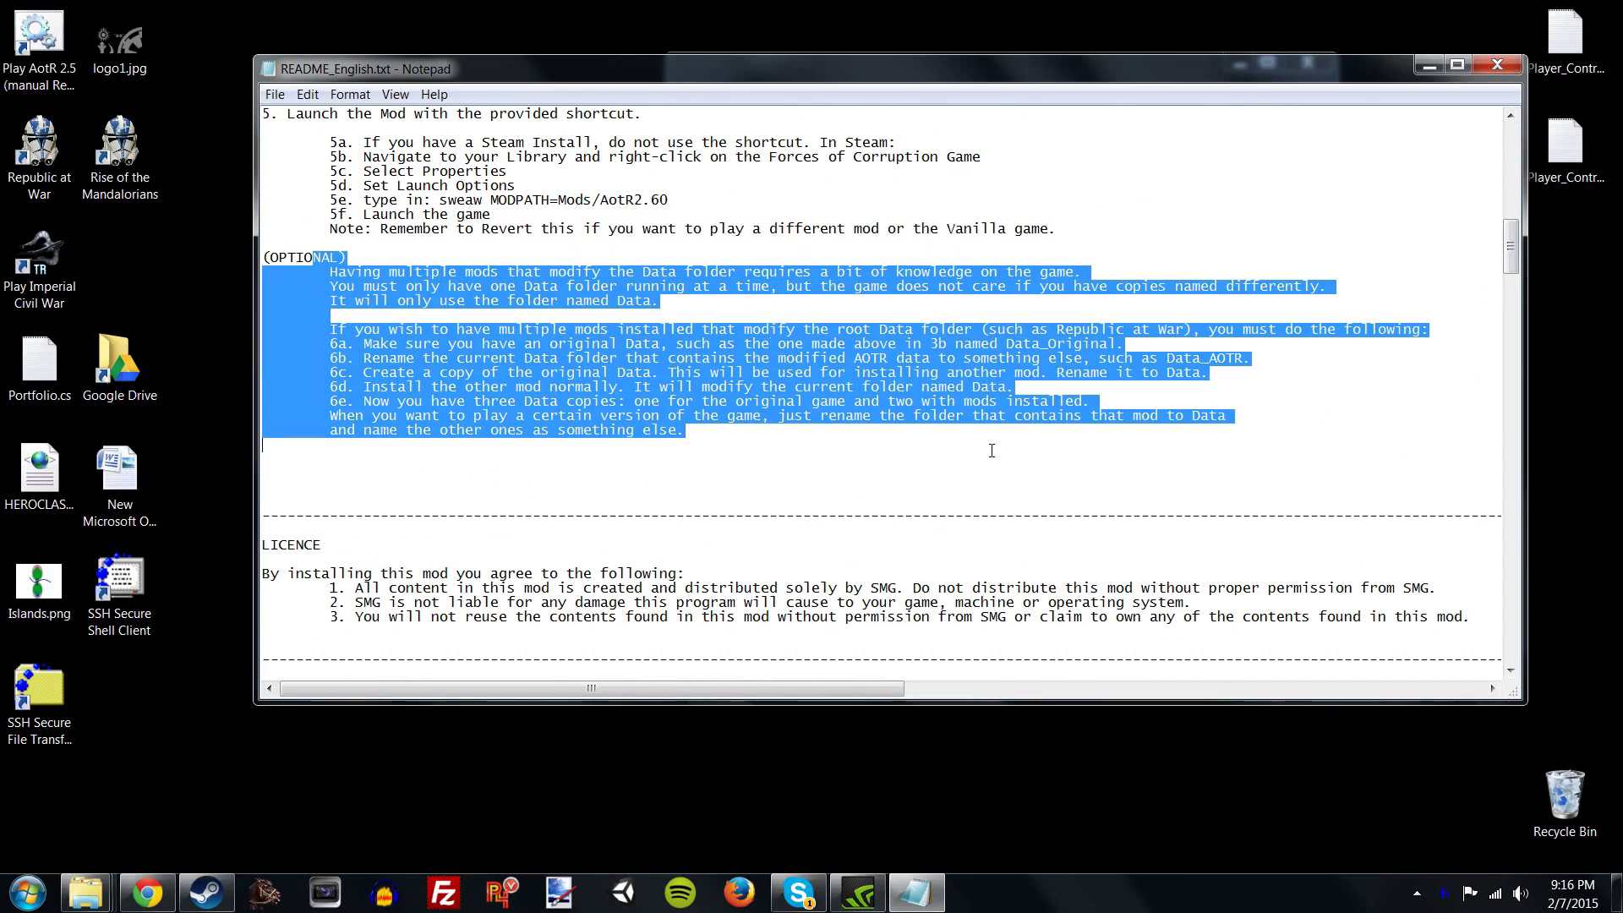
left_click(1164, 431)
left_click_drag(1514, 259, 1513, 294)
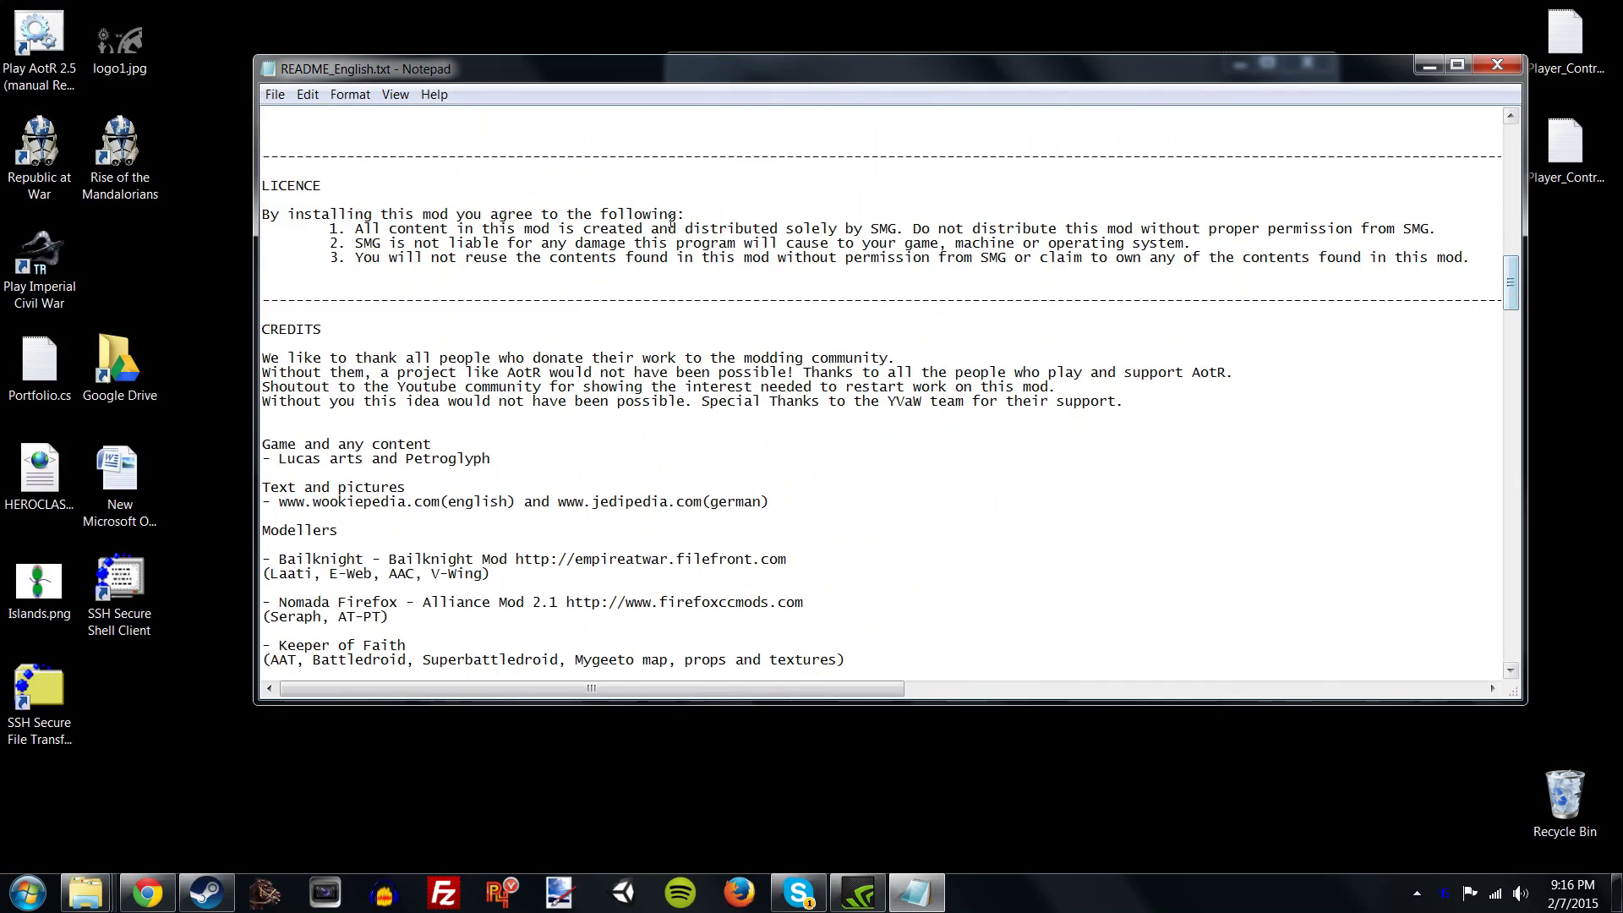
left_click_drag(1511, 294, 1493, 153)
left_click_drag(1069, 70, 1053, 89)
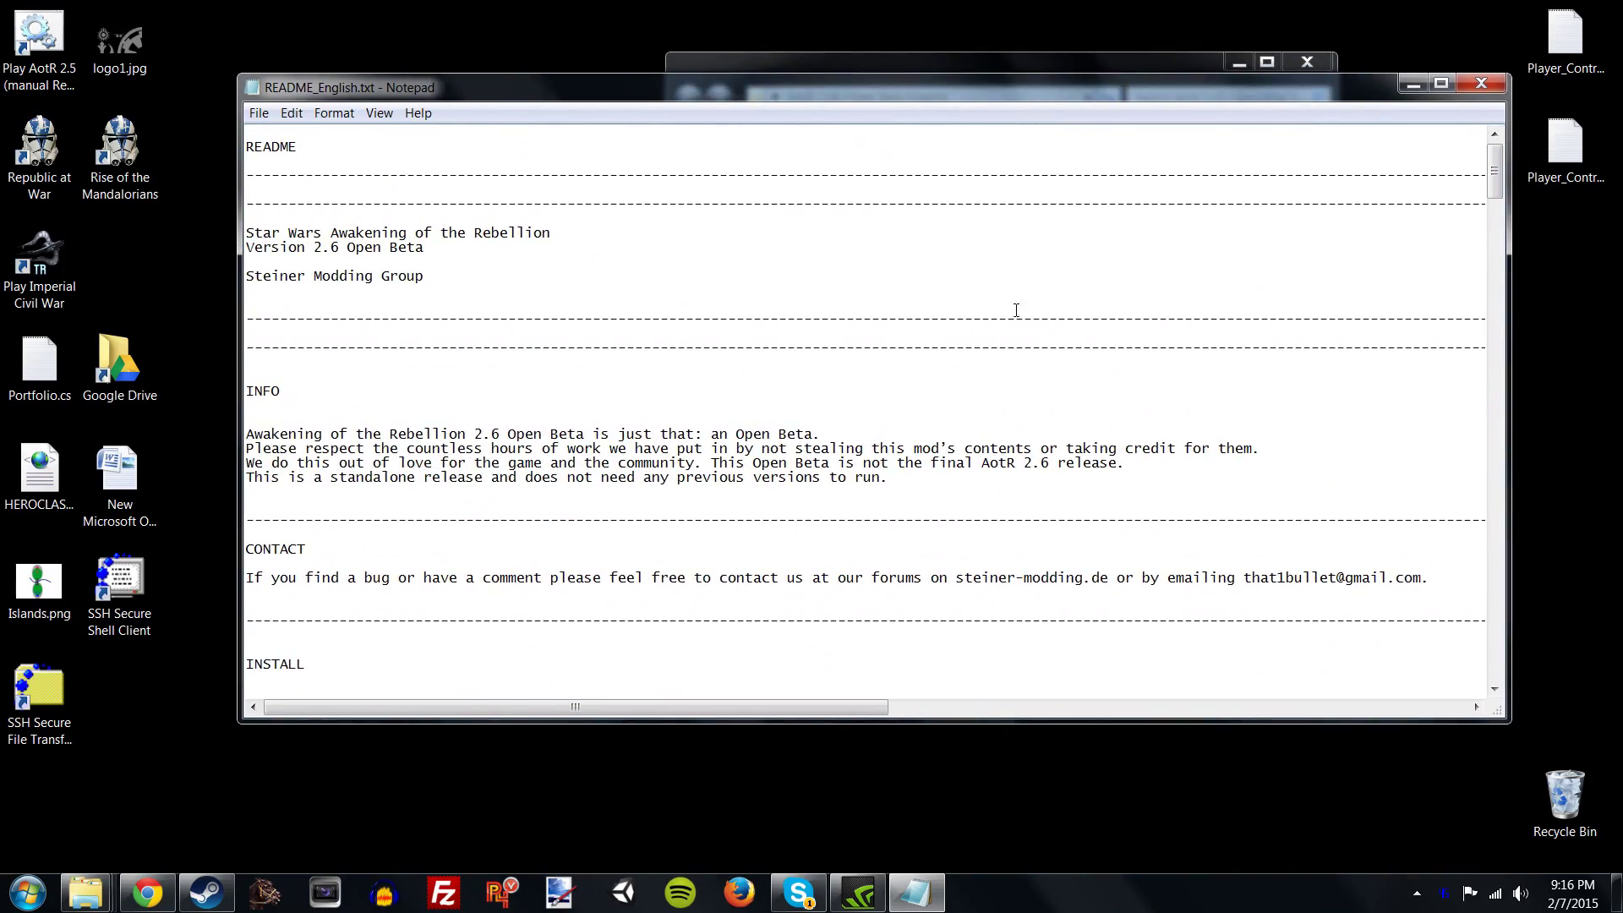
scroll(1498, 208, "down", 2)
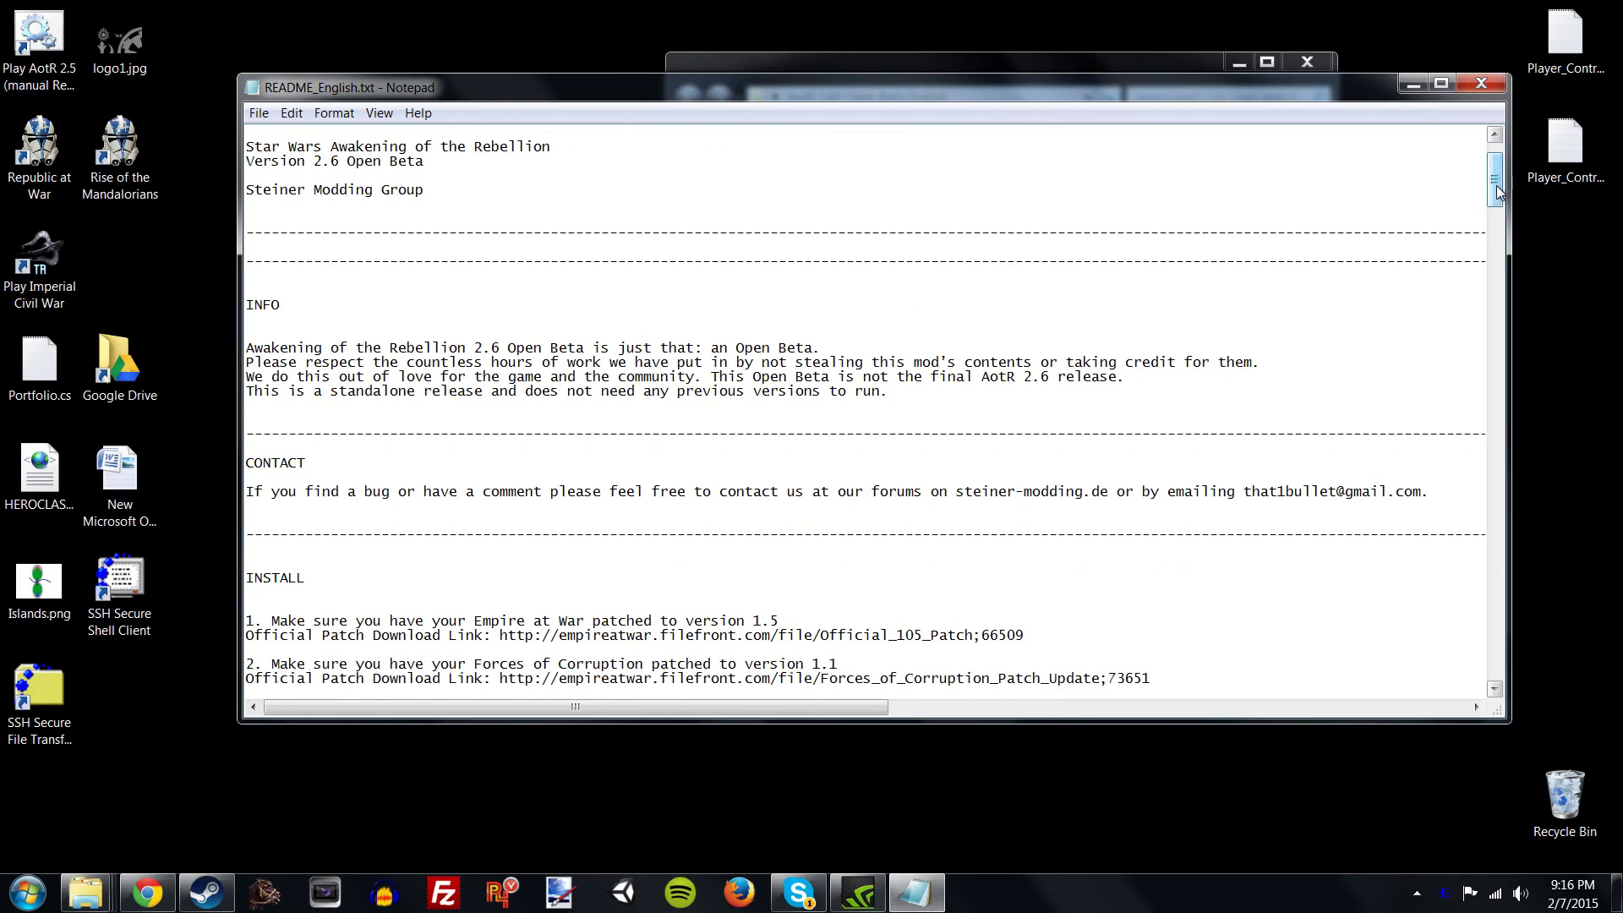
left_click_drag(1497, 191, 1496, 222)
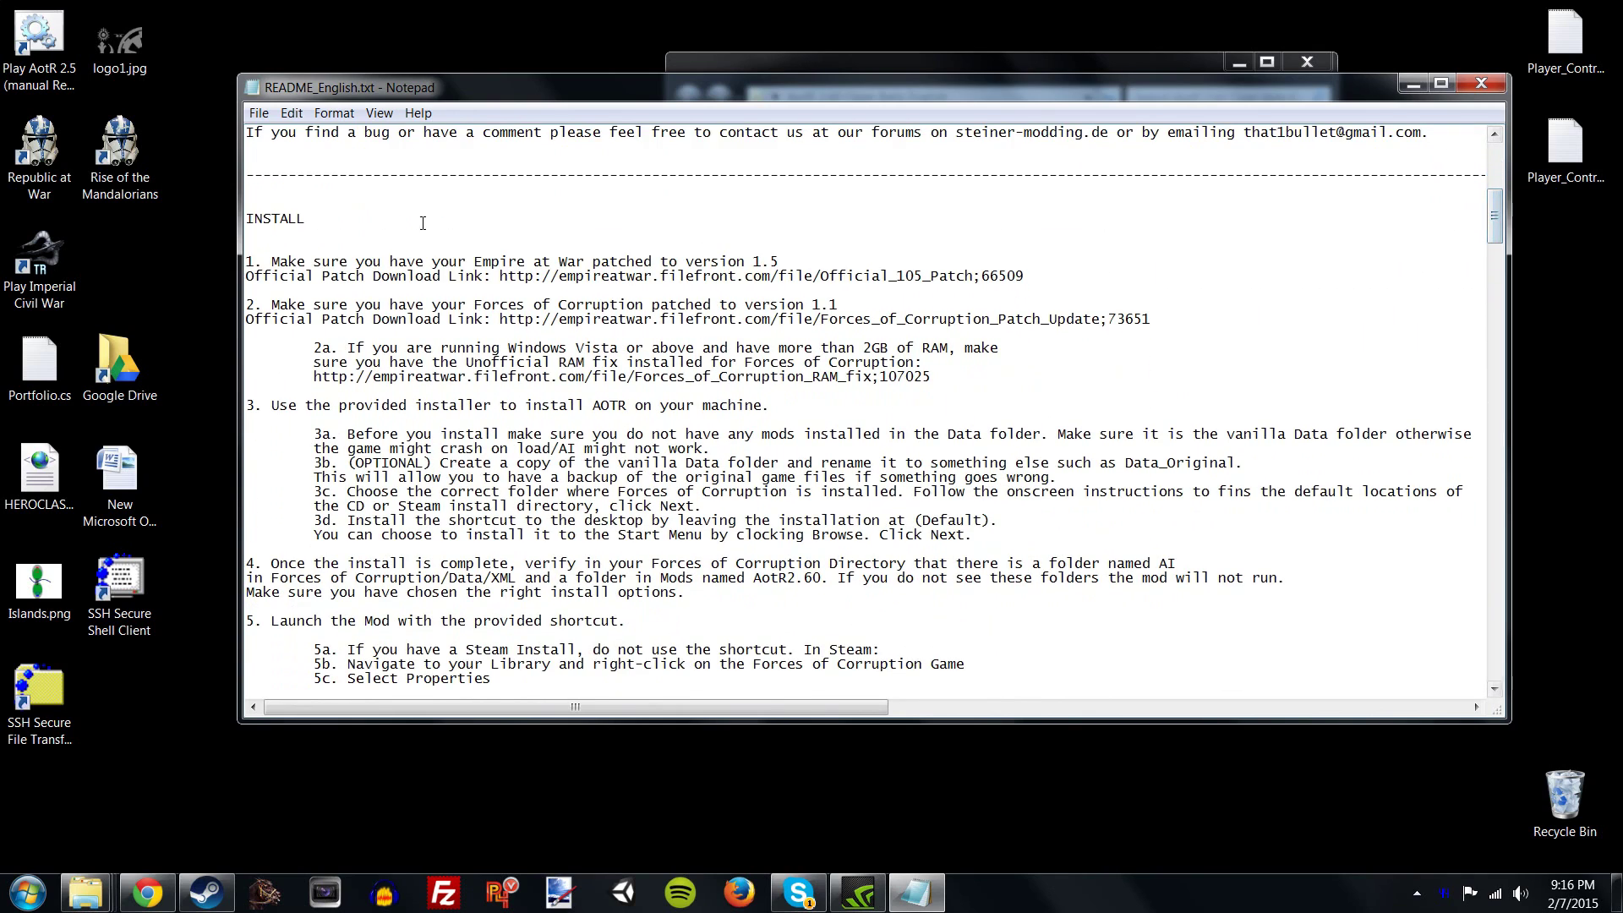
mouse_move(250, 262)
left_mouse_down()
mouse_move(349, 262)
mouse_move(247, 268)
left_mouse_up()
left_click(392, 275)
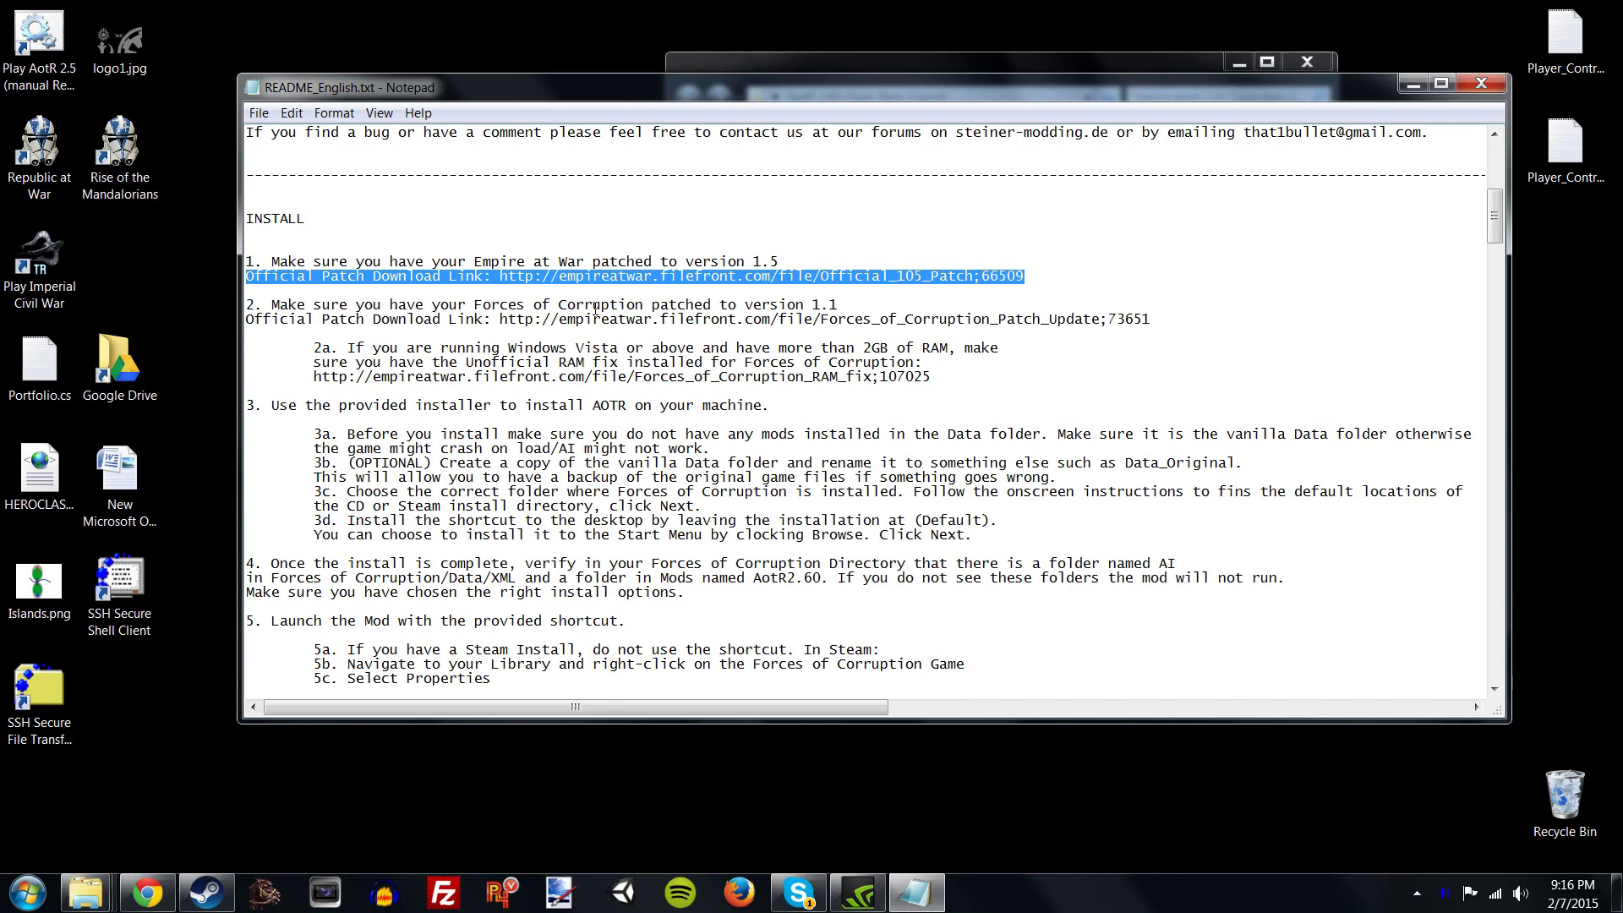
left_click_drag(500, 276, 1062, 279)
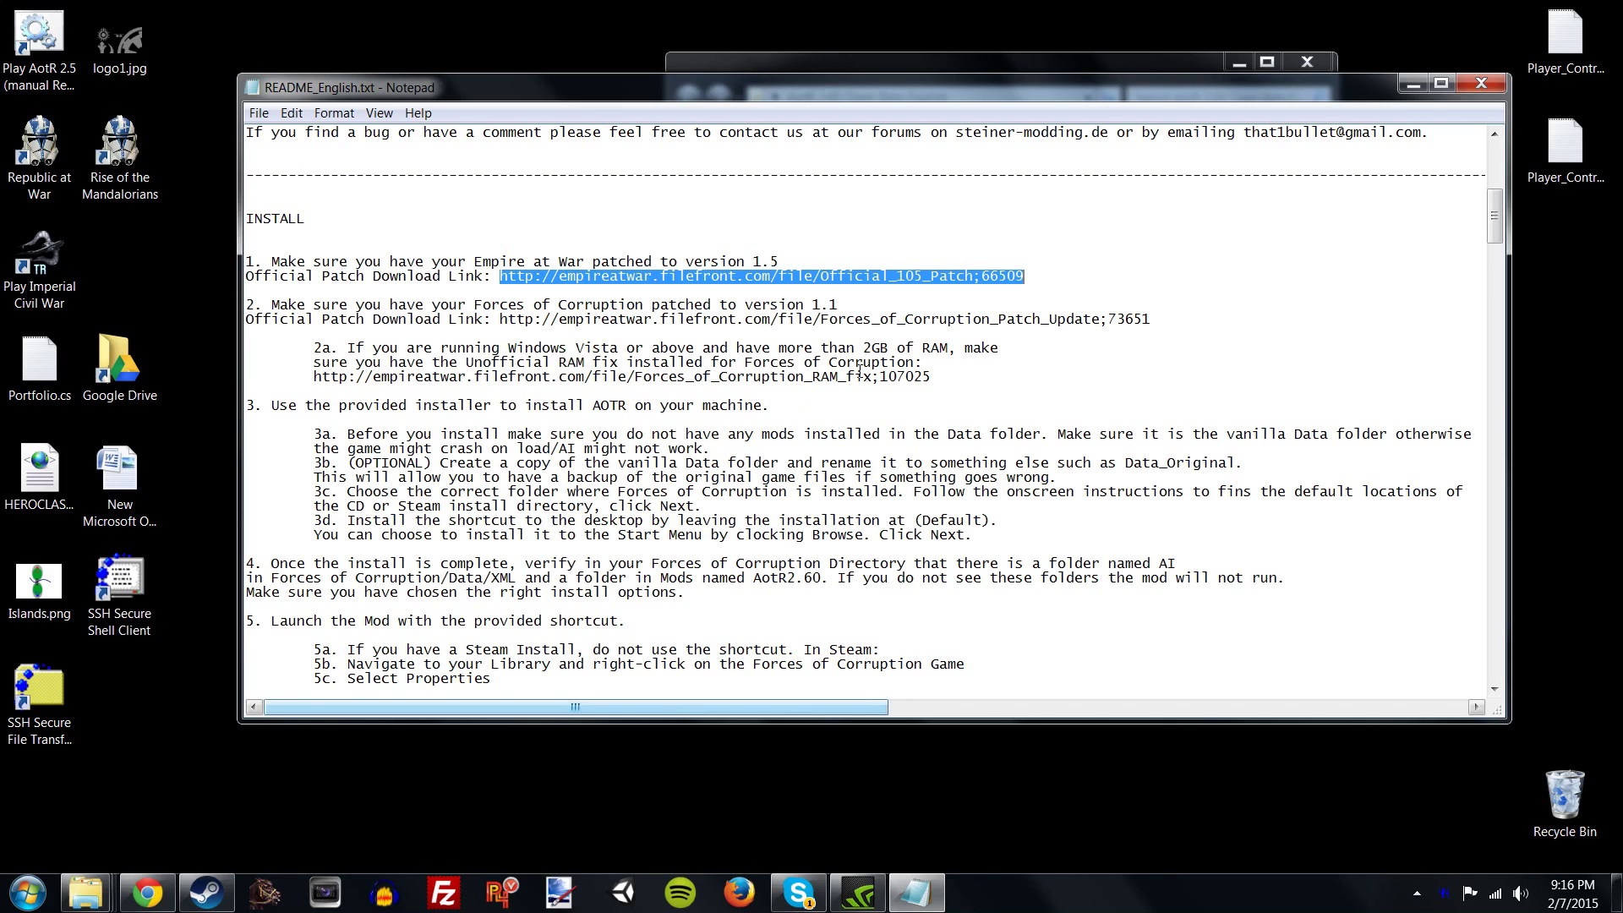
left_click(576, 319)
left_click_drag(503, 319, 1163, 320)
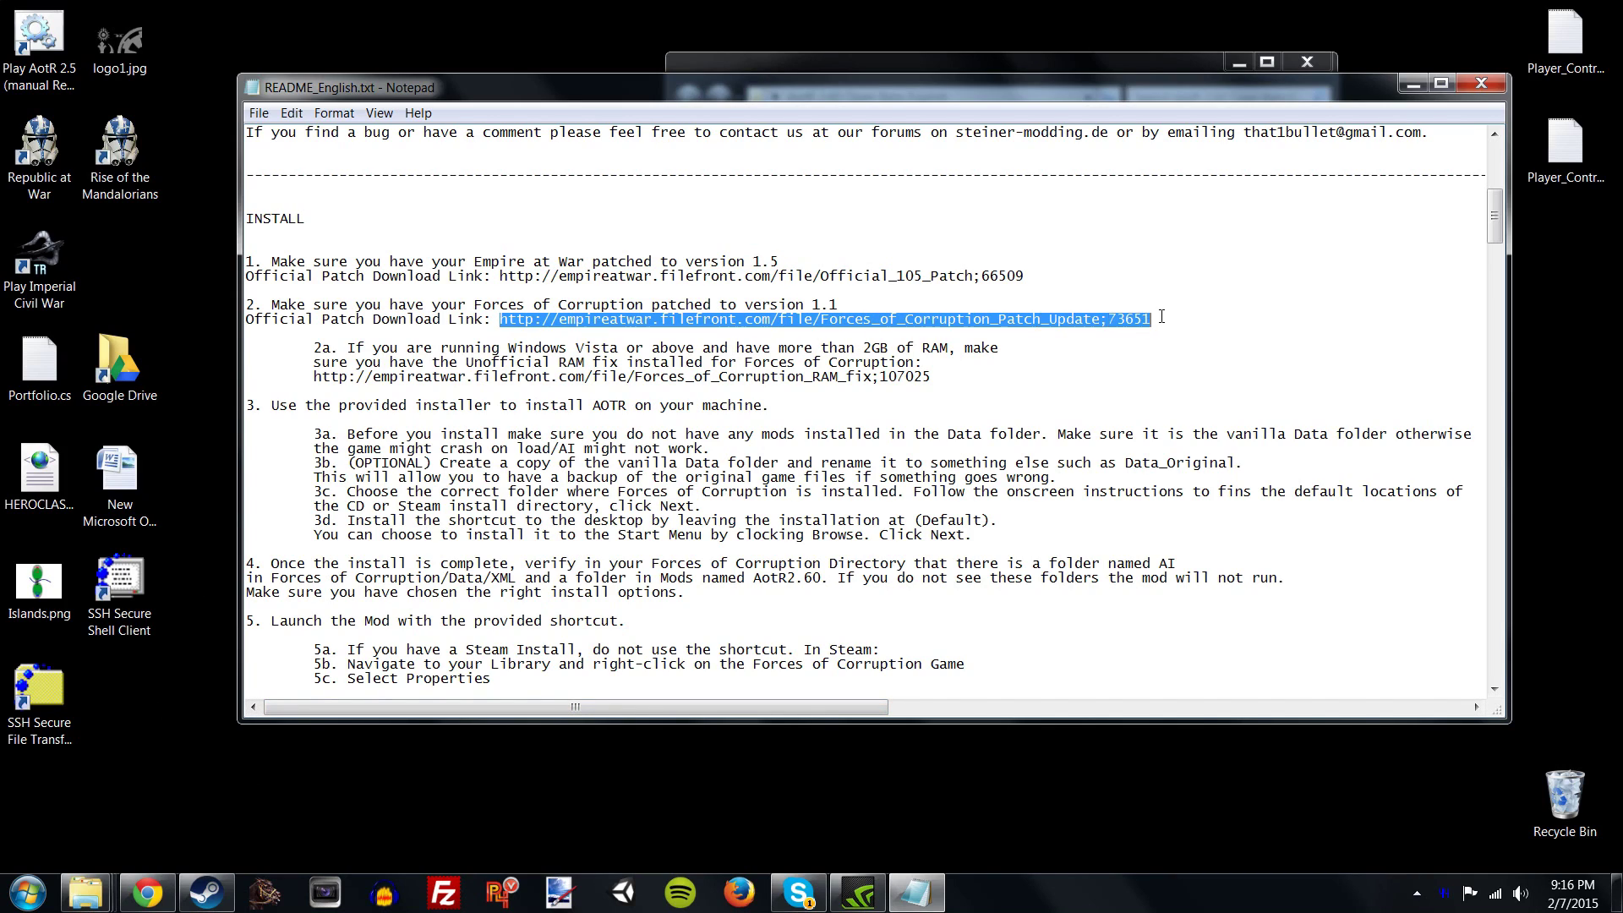
left_click(1178, 318)
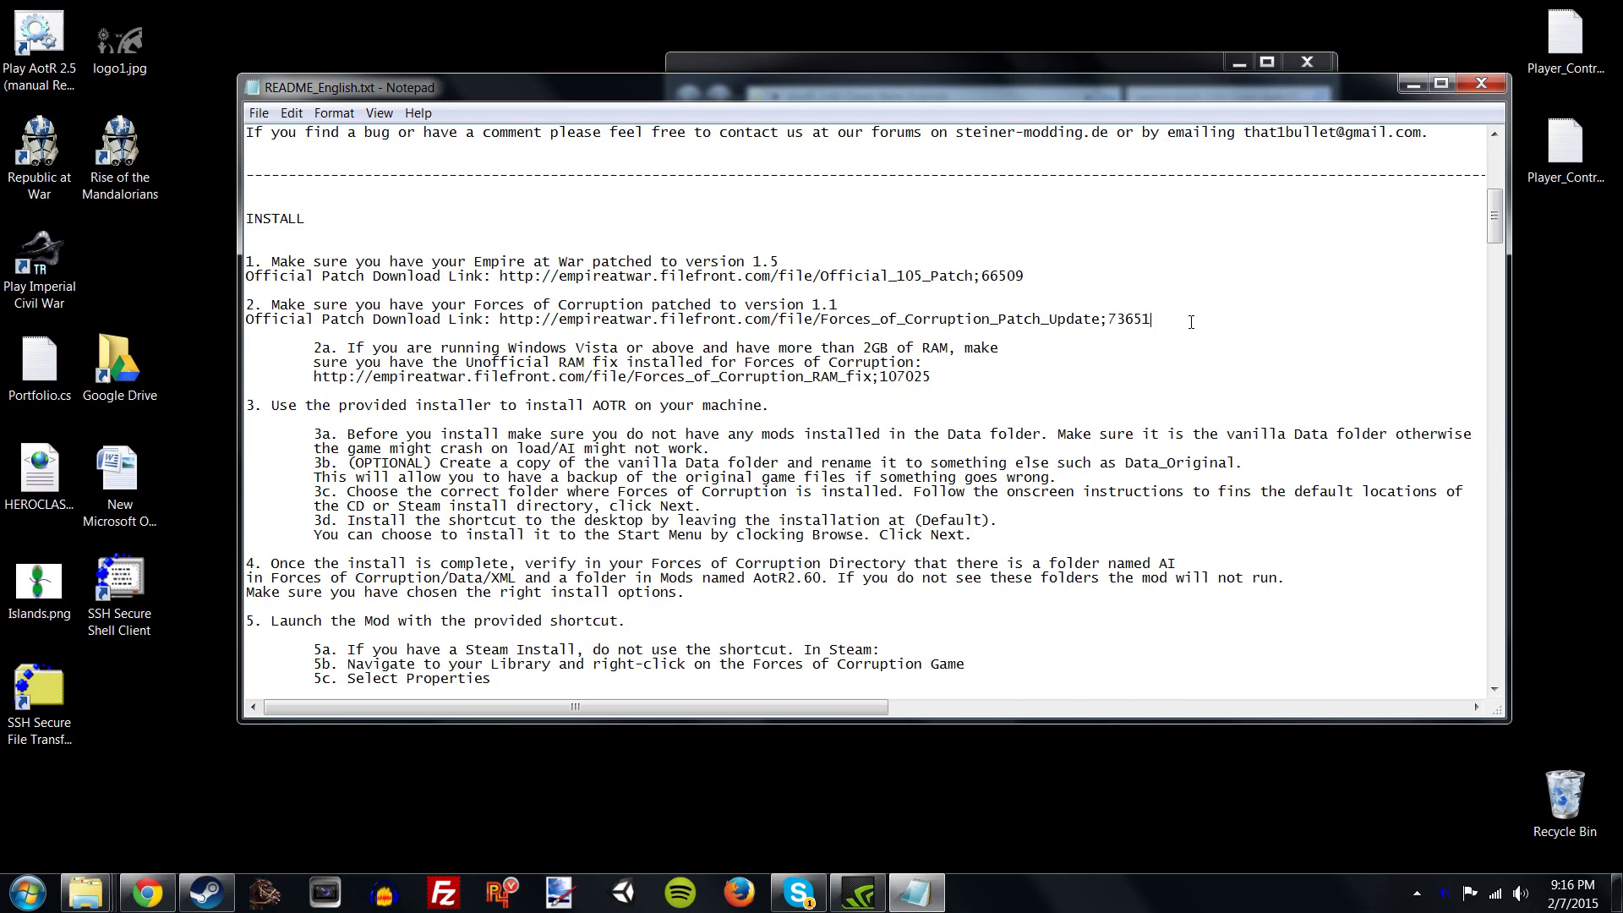
left_click_drag(1192, 322, 1041, 287)
left_click(503, 277)
left_click_drag(500, 261, 781, 261)
left_click(803, 262)
left_click_drag(476, 310, 871, 306)
left_click(875, 304)
left_click_drag(496, 264, 1058, 336)
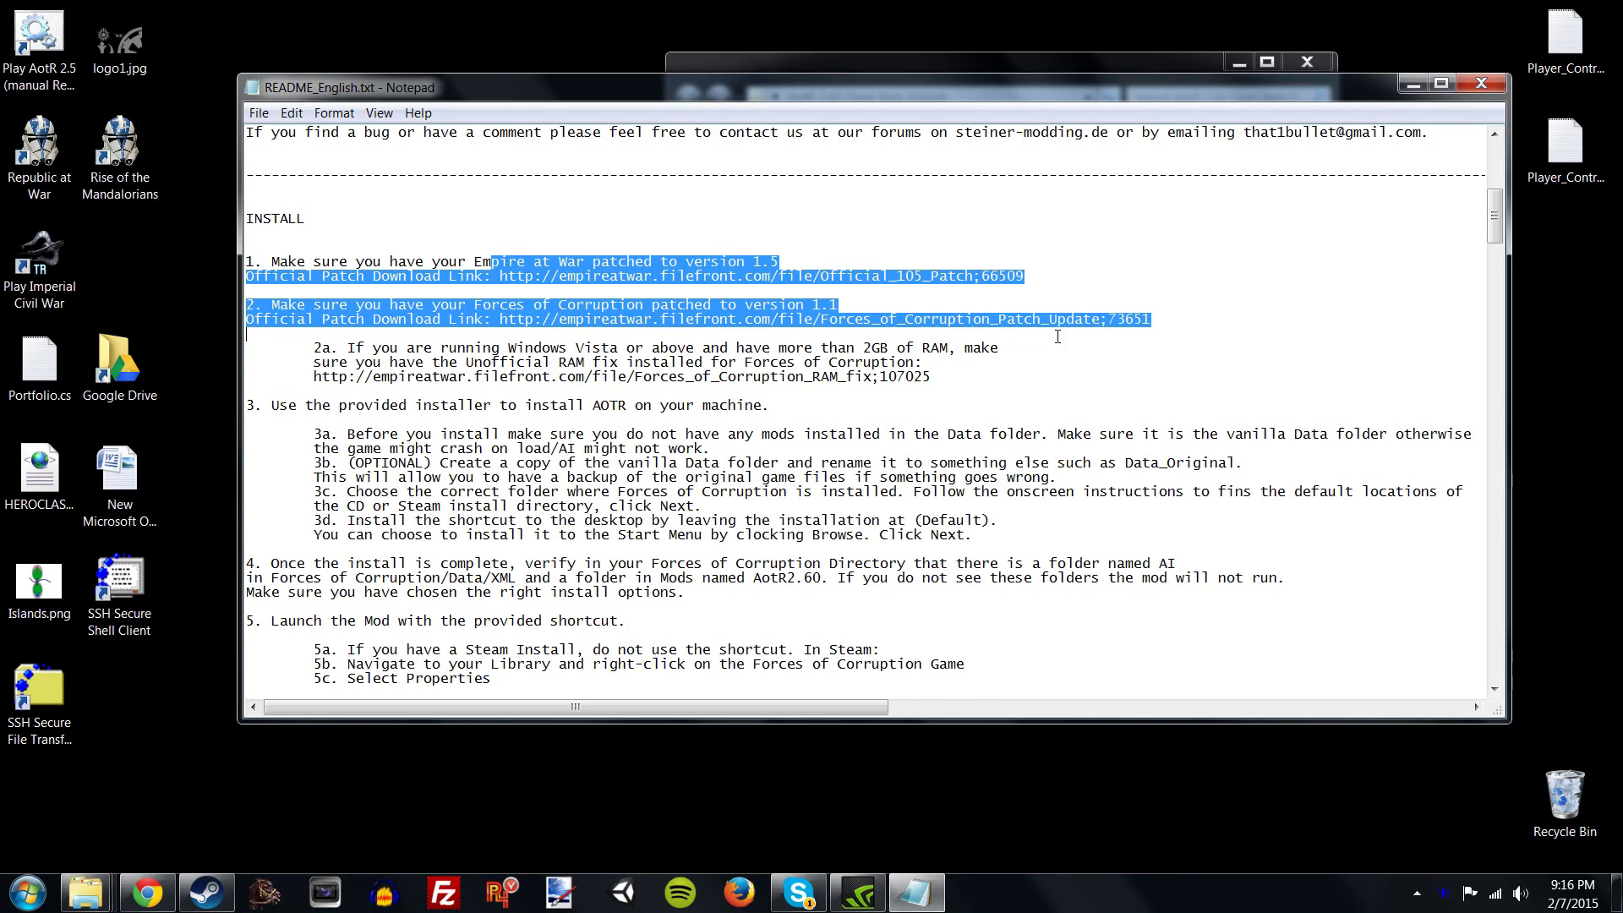
left_click(1179, 323)
left_click_drag(532, 250, 1222, 321)
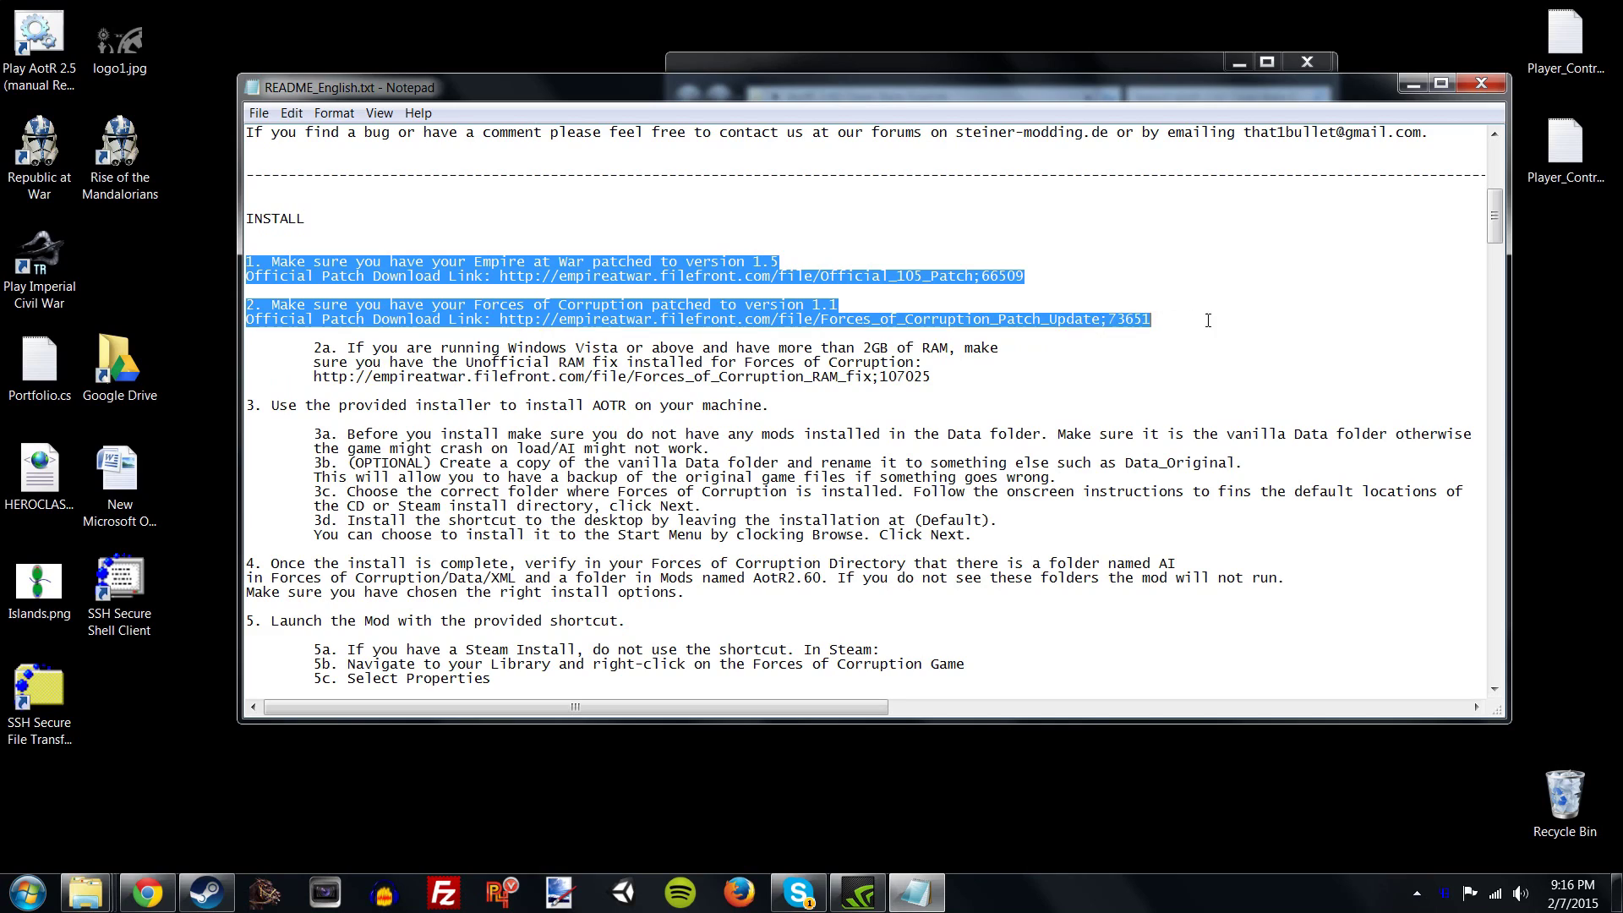
left_click(1227, 319)
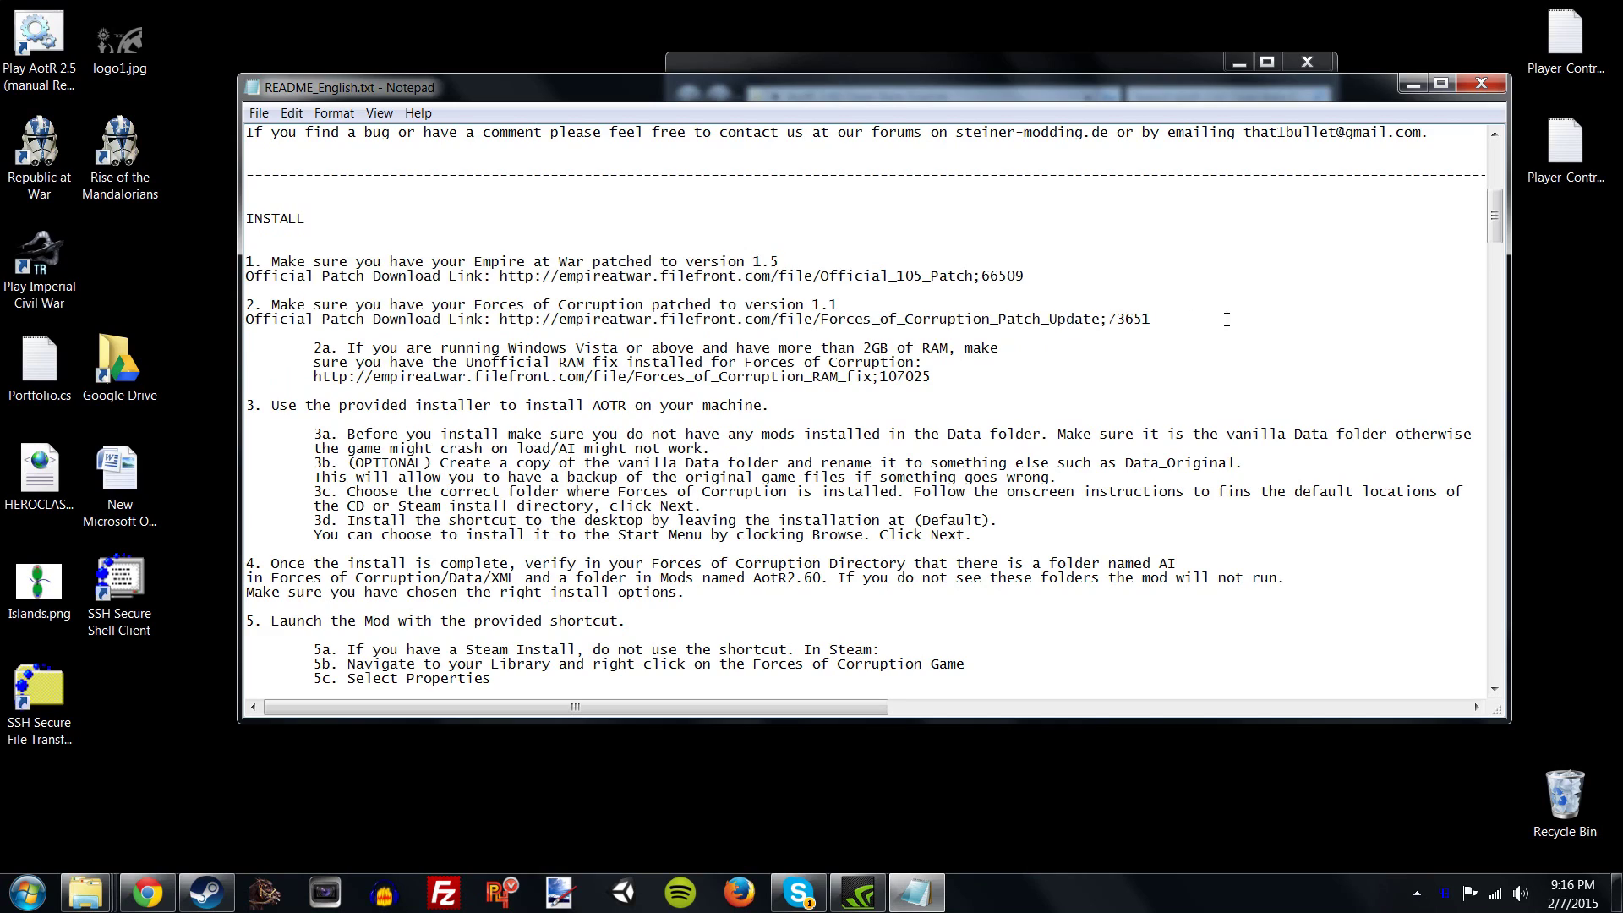
- Highlight the README's step 2a RAM fix note, then clear the highlight
left_click(1174, 324)
left_click_drag(529, 338, 915, 348)
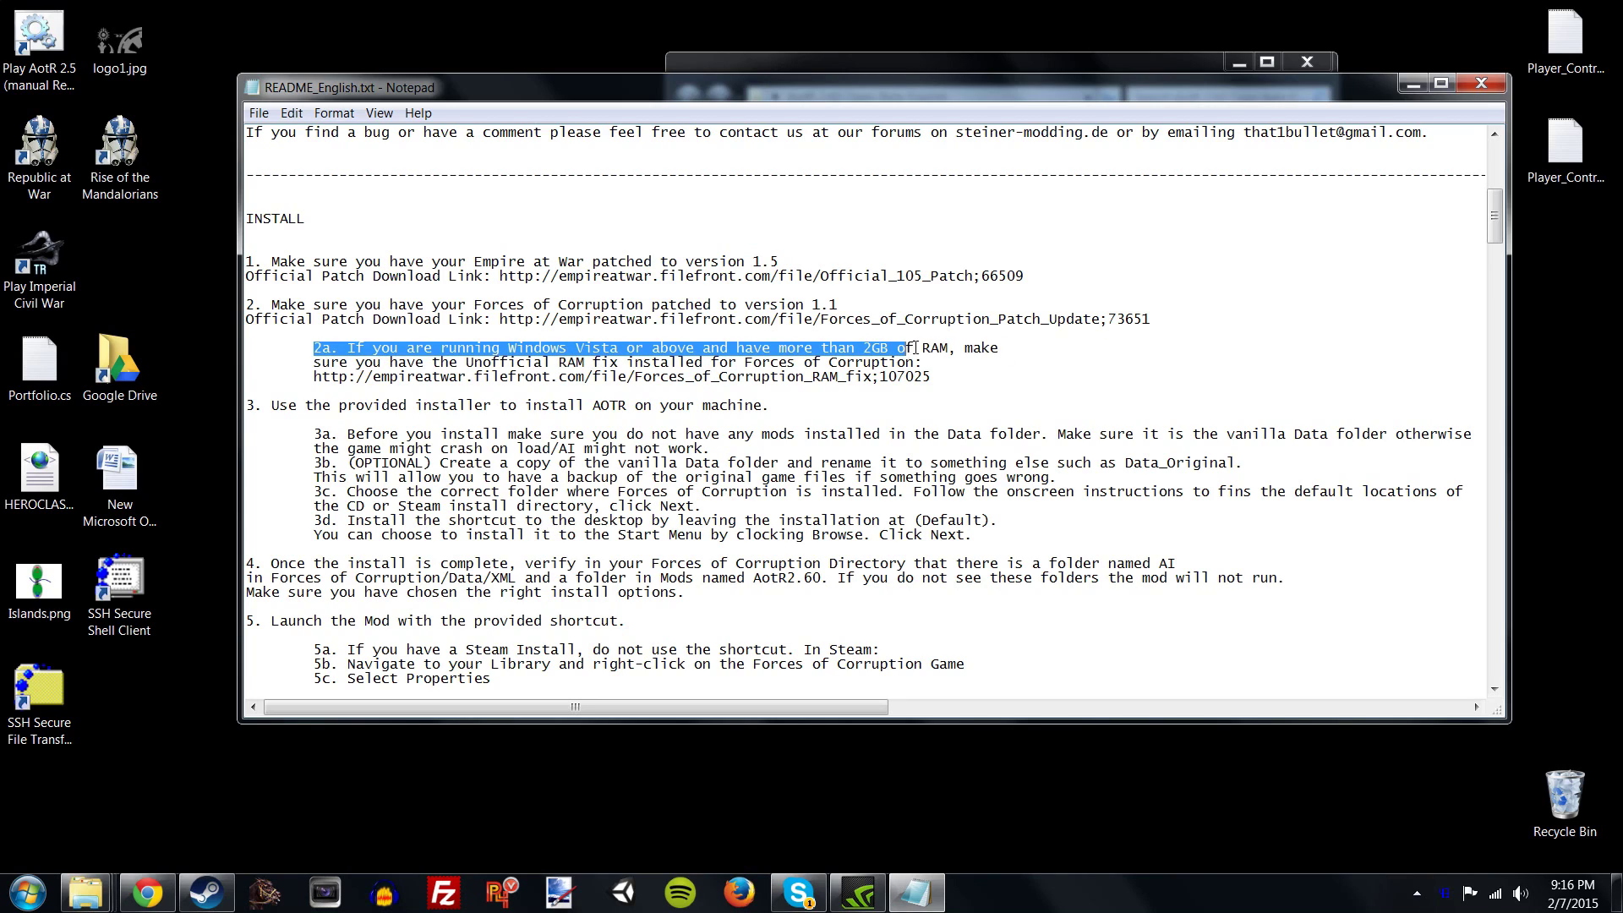
mouse_move(1021, 337)
left_mouse_down()
mouse_move(1014, 372)
mouse_move(1023, 351)
left_mouse_up()
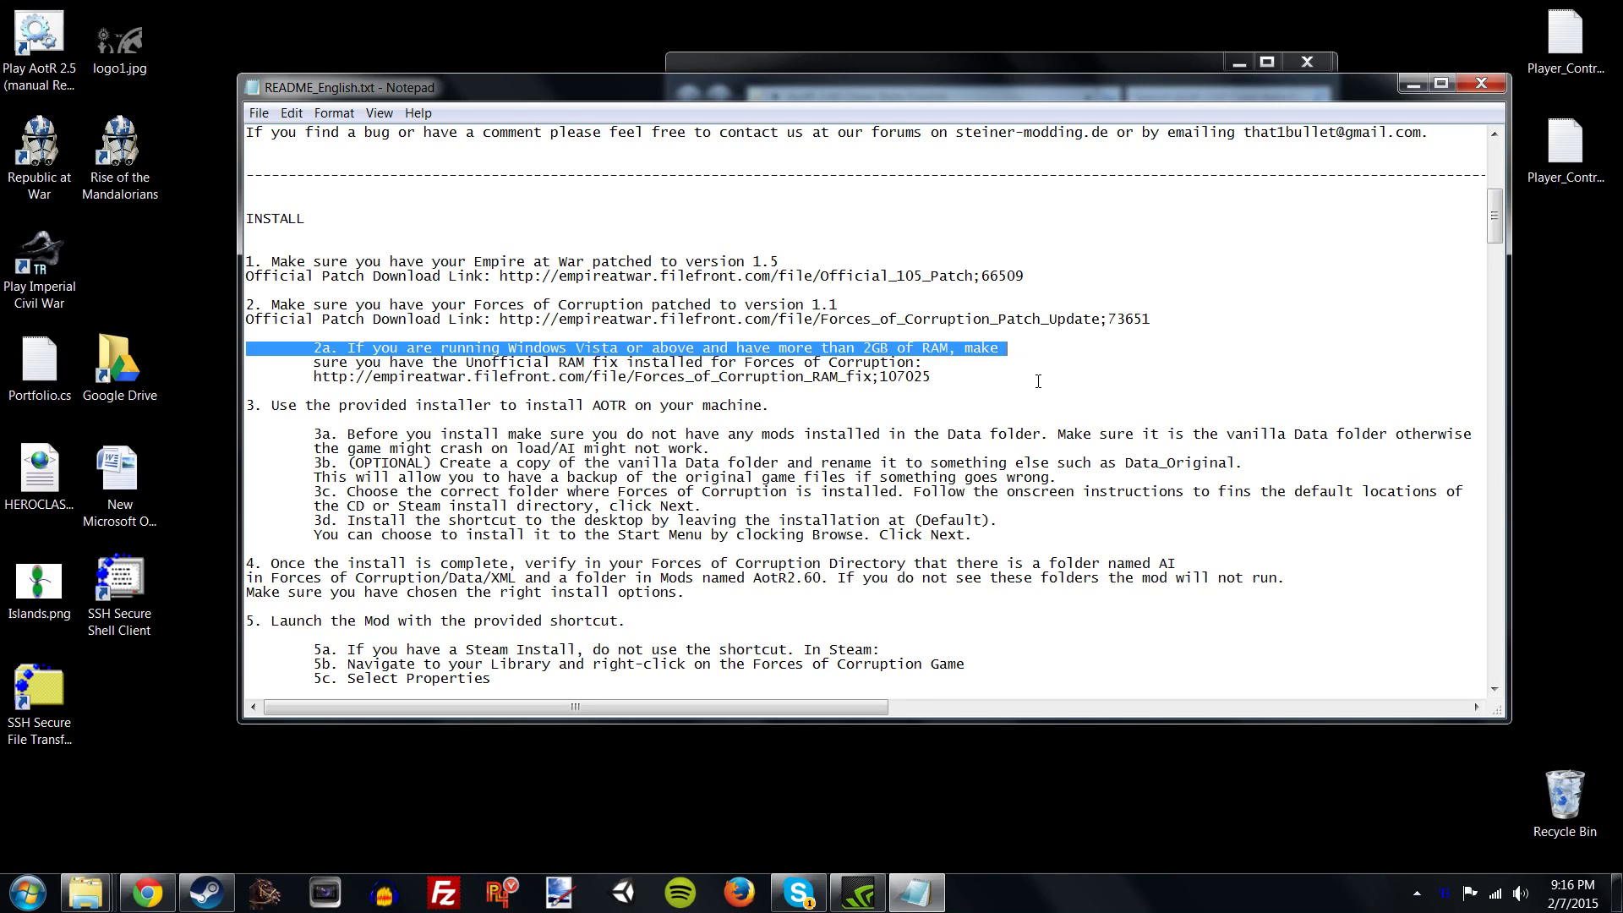
left_click(1036, 385)
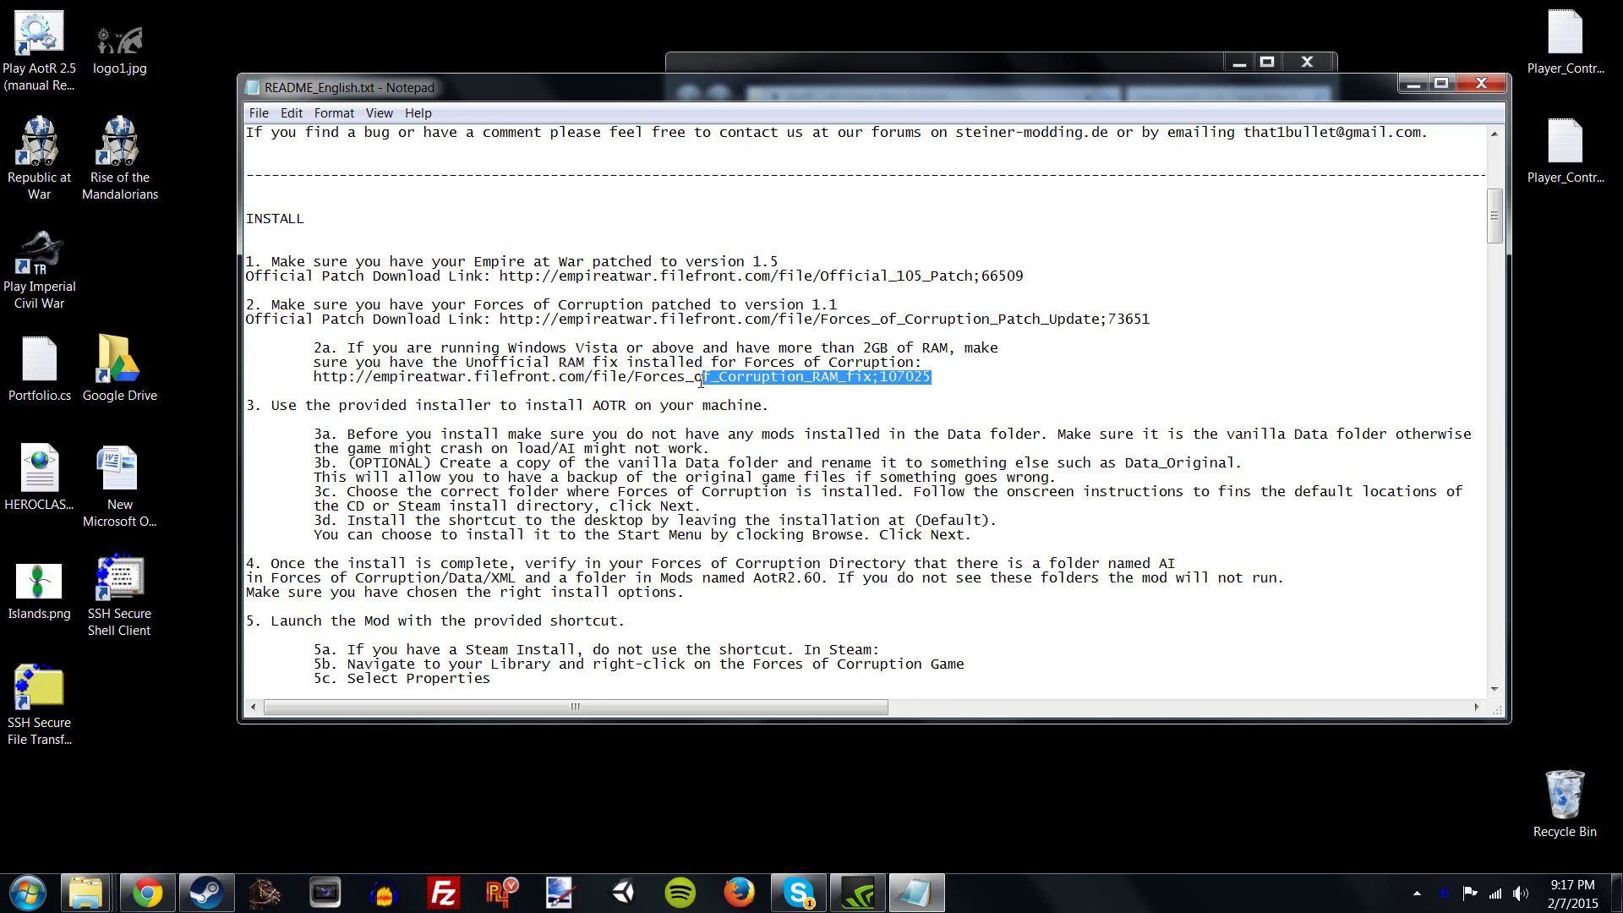
left_click(560, 385)
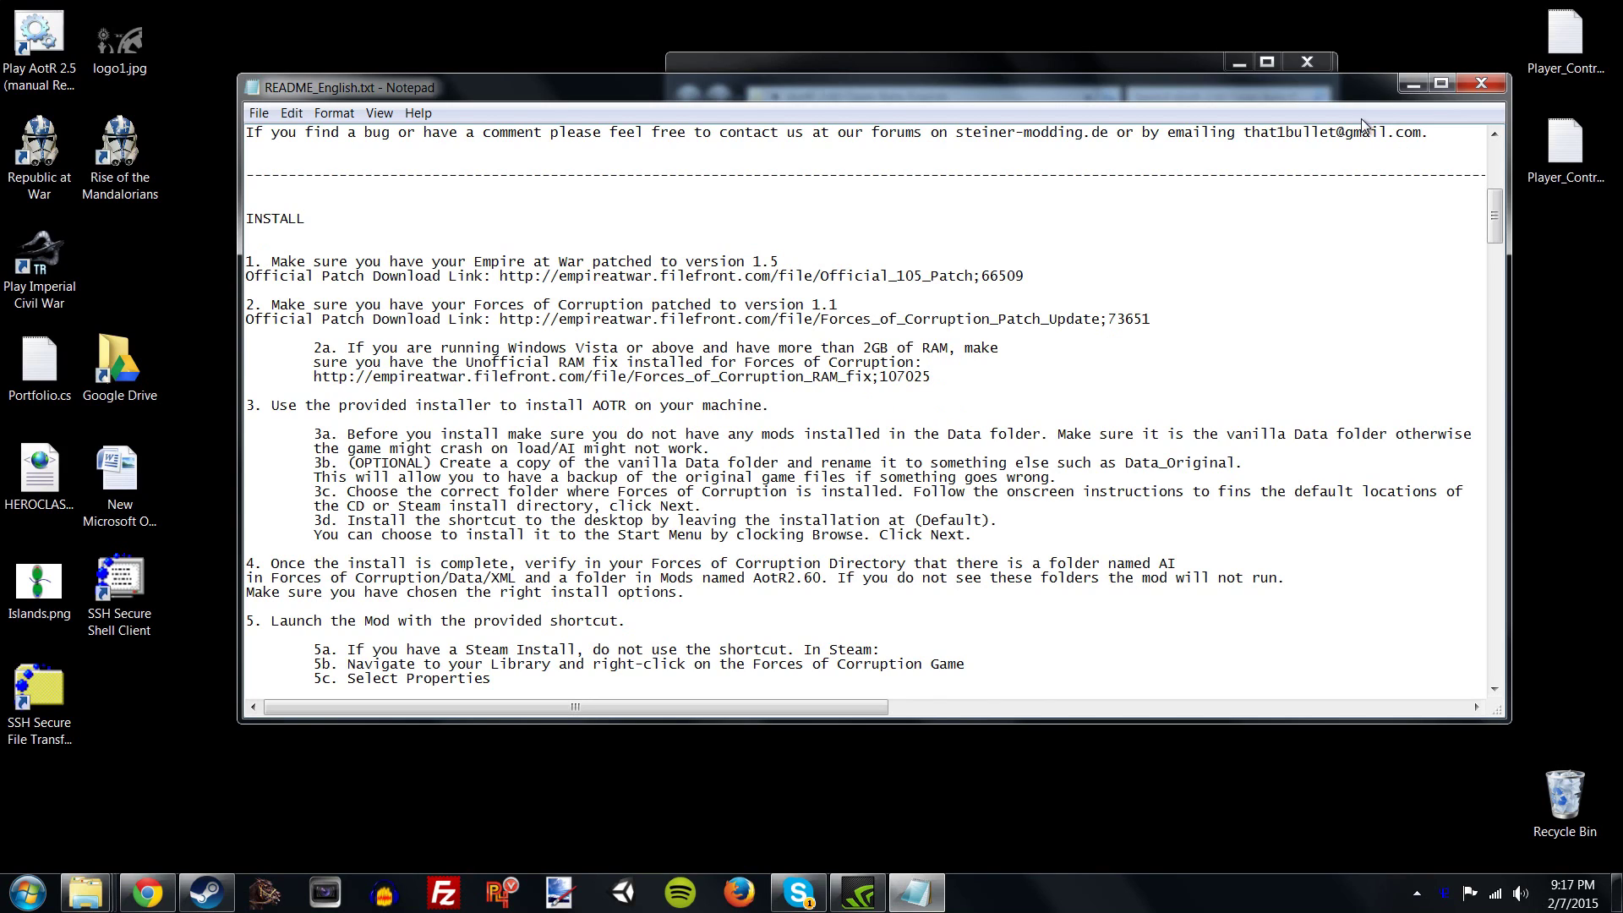
- Reposition and minimize the README, then move the AotR folder window up and left
left_click_drag(1318, 91, 1303, 94)
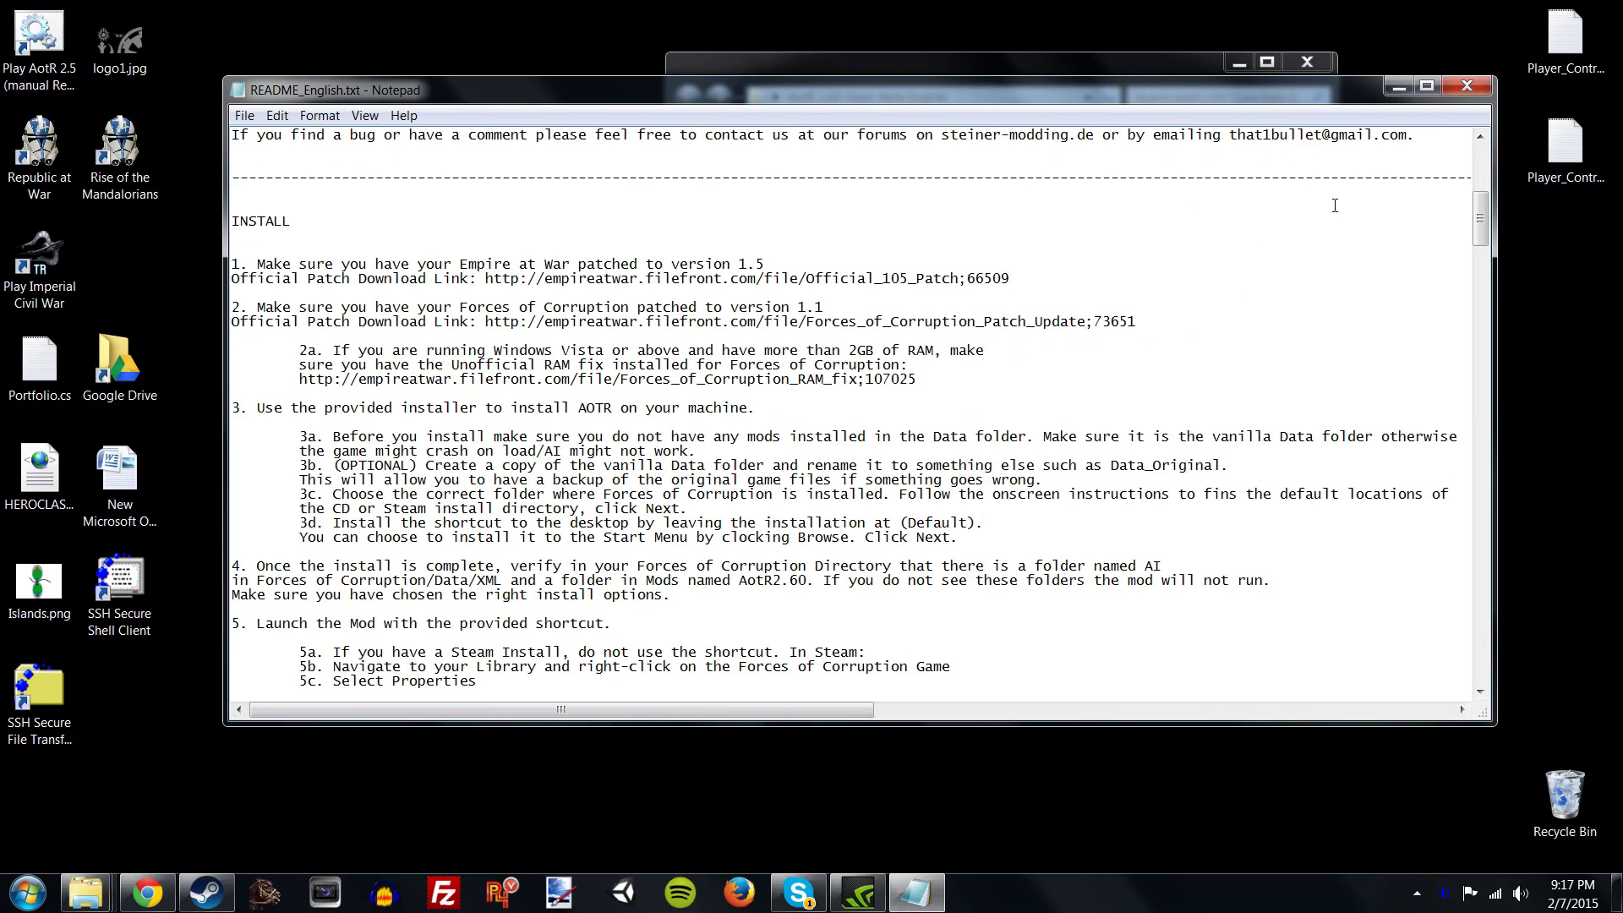
left_click_drag(1334, 102, 1347, 152)
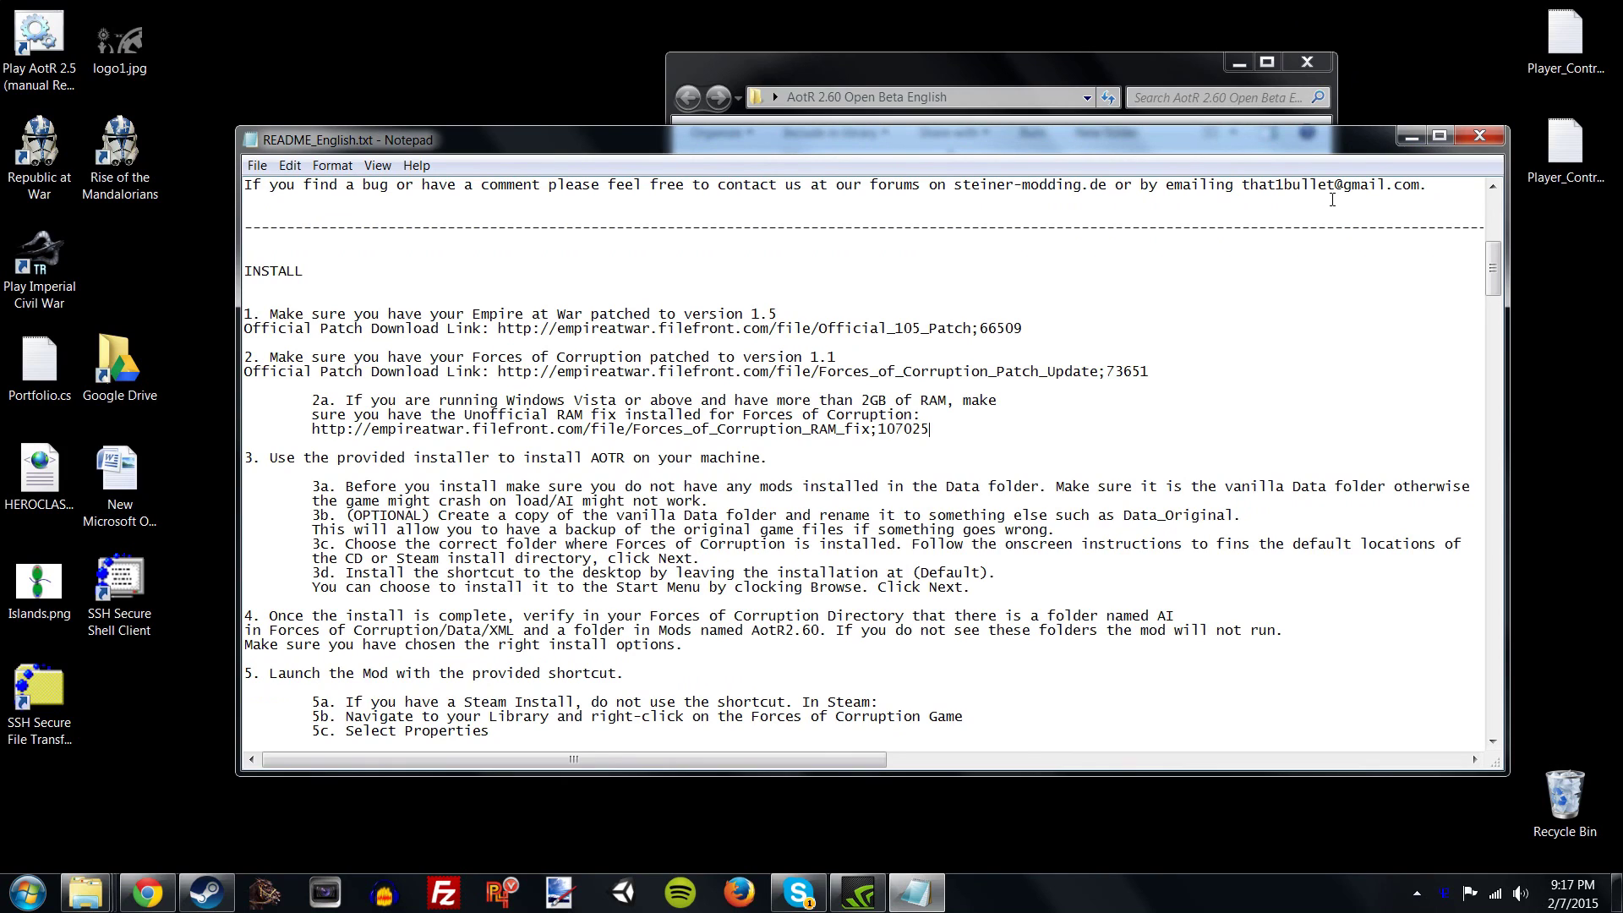
left_click_drag(1364, 155, 1360, 144)
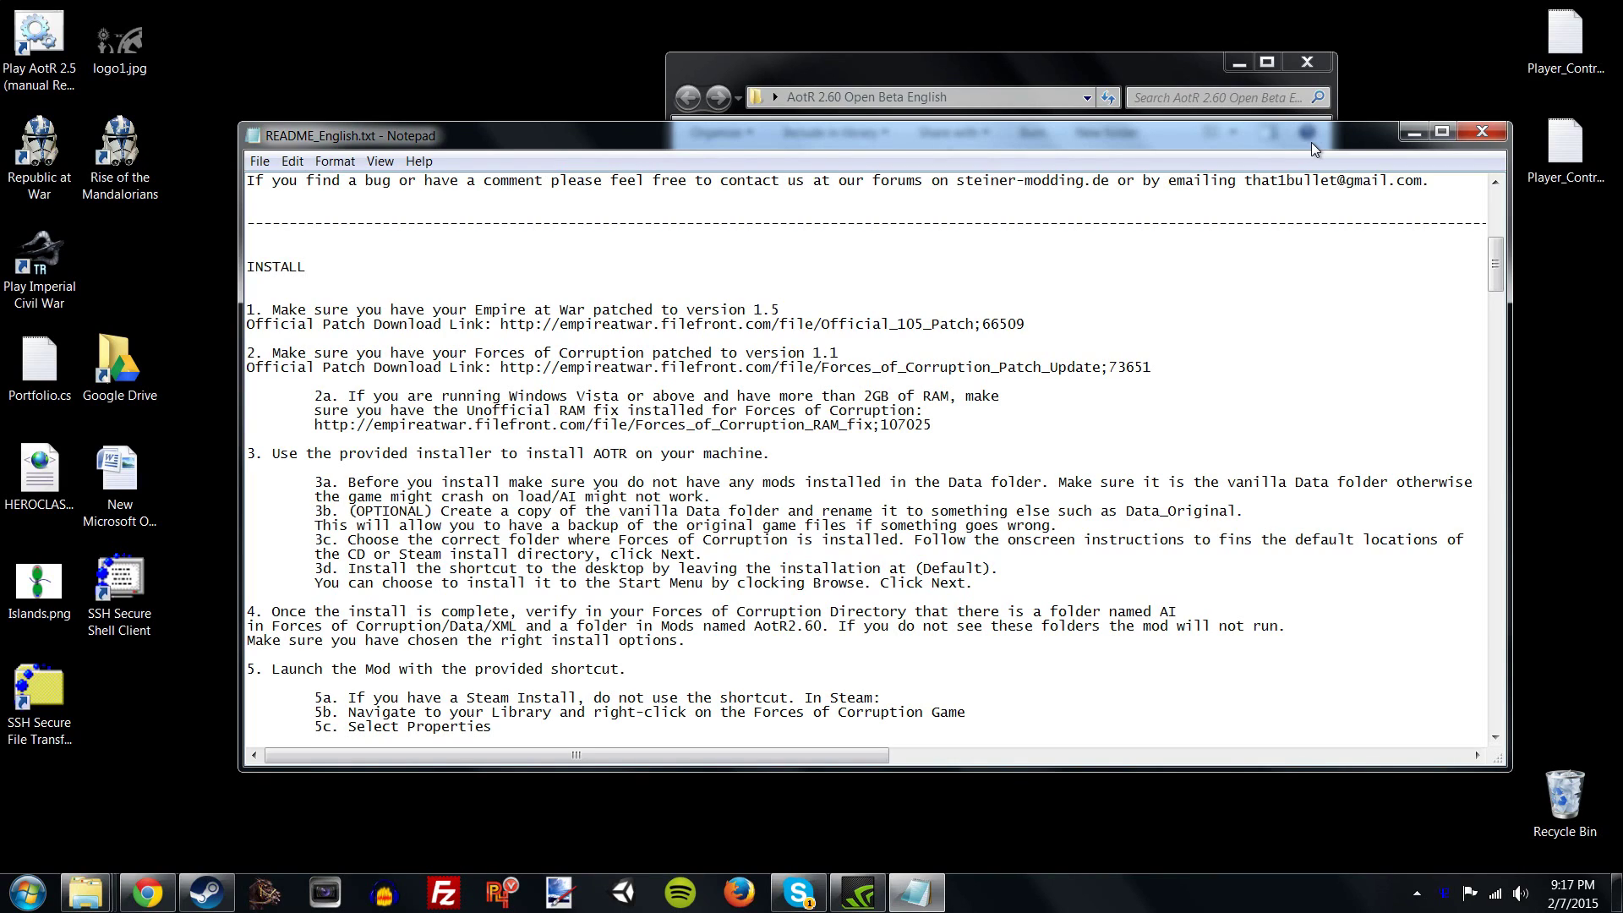
left_click(1415, 135)
left_click_drag(1024, 66, 1073, 129)
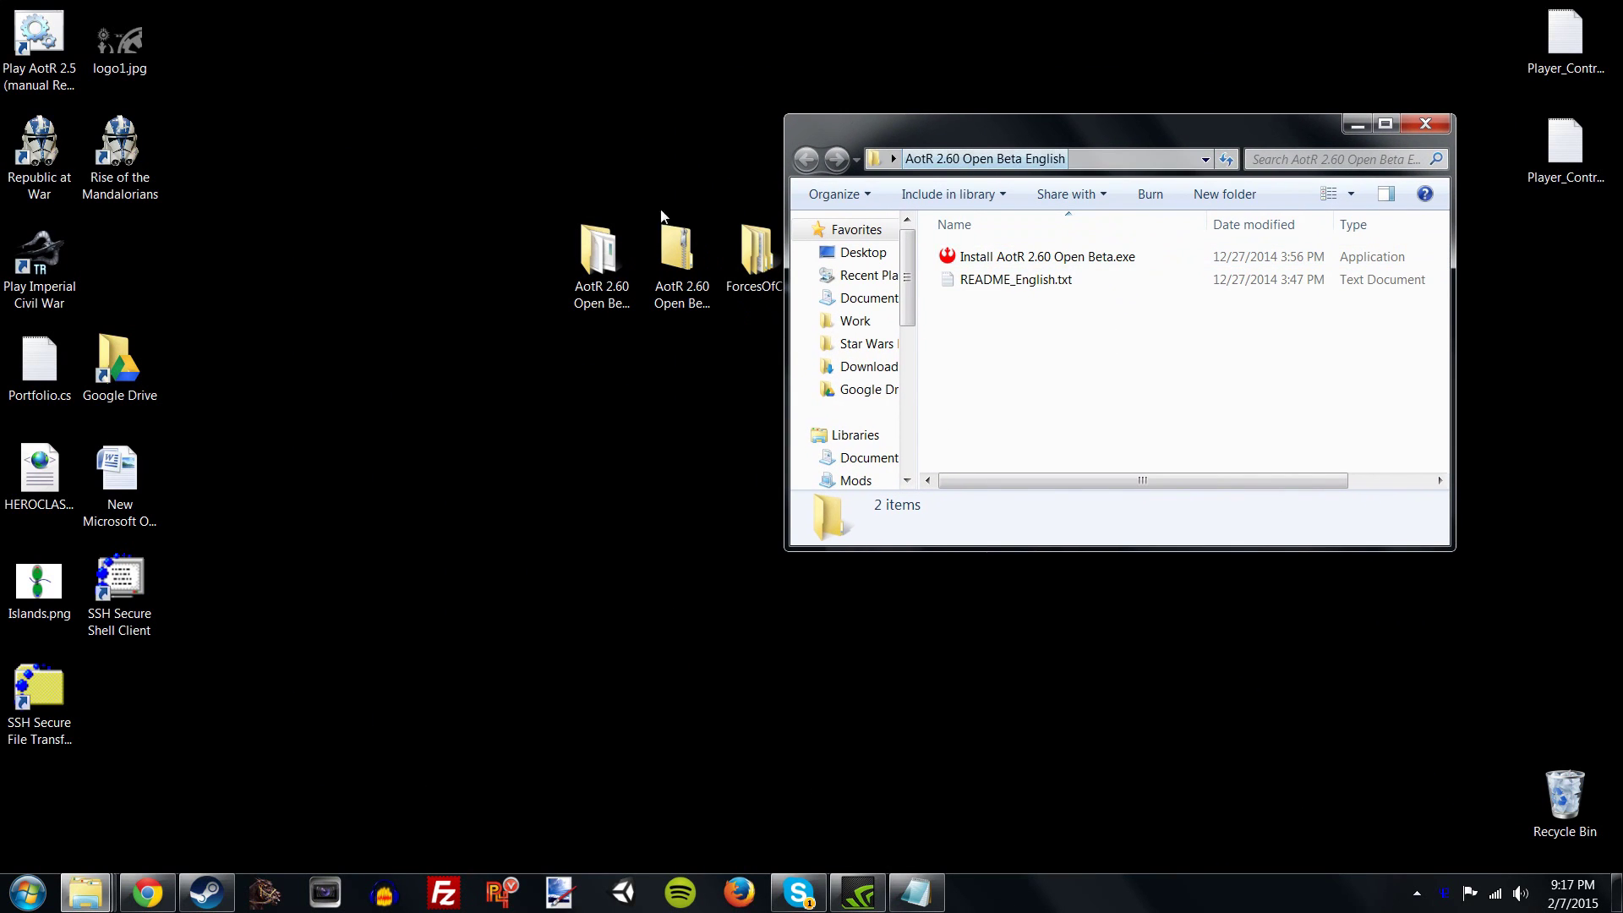
- Bring the Computer window forward and open Local Disk (C:)
left_click(102, 896)
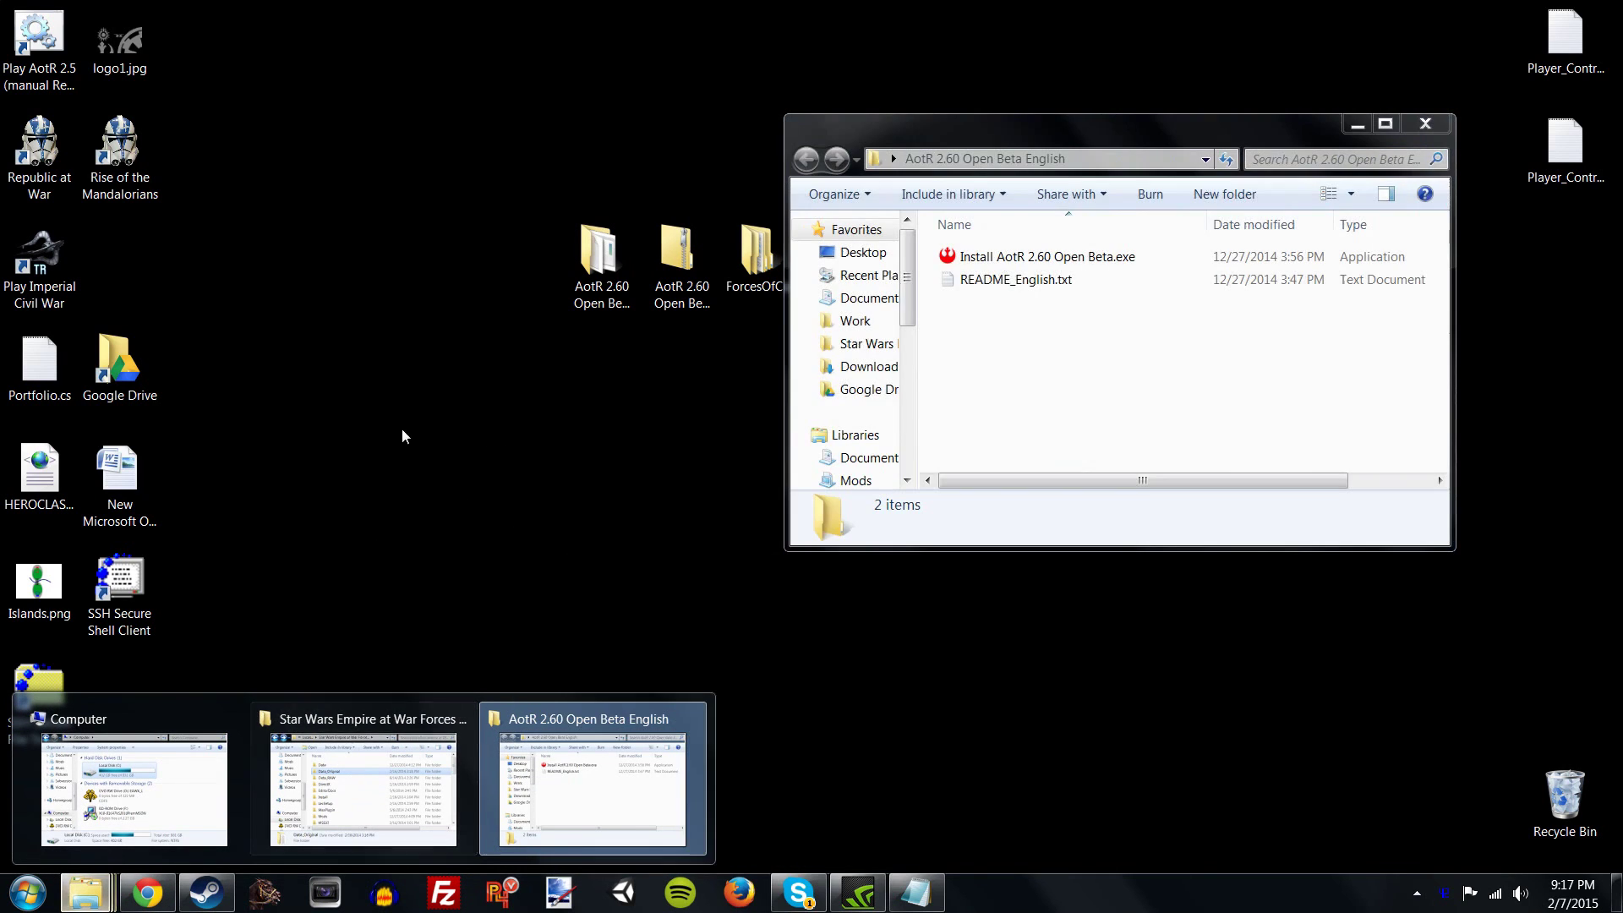
left_click(403, 429)
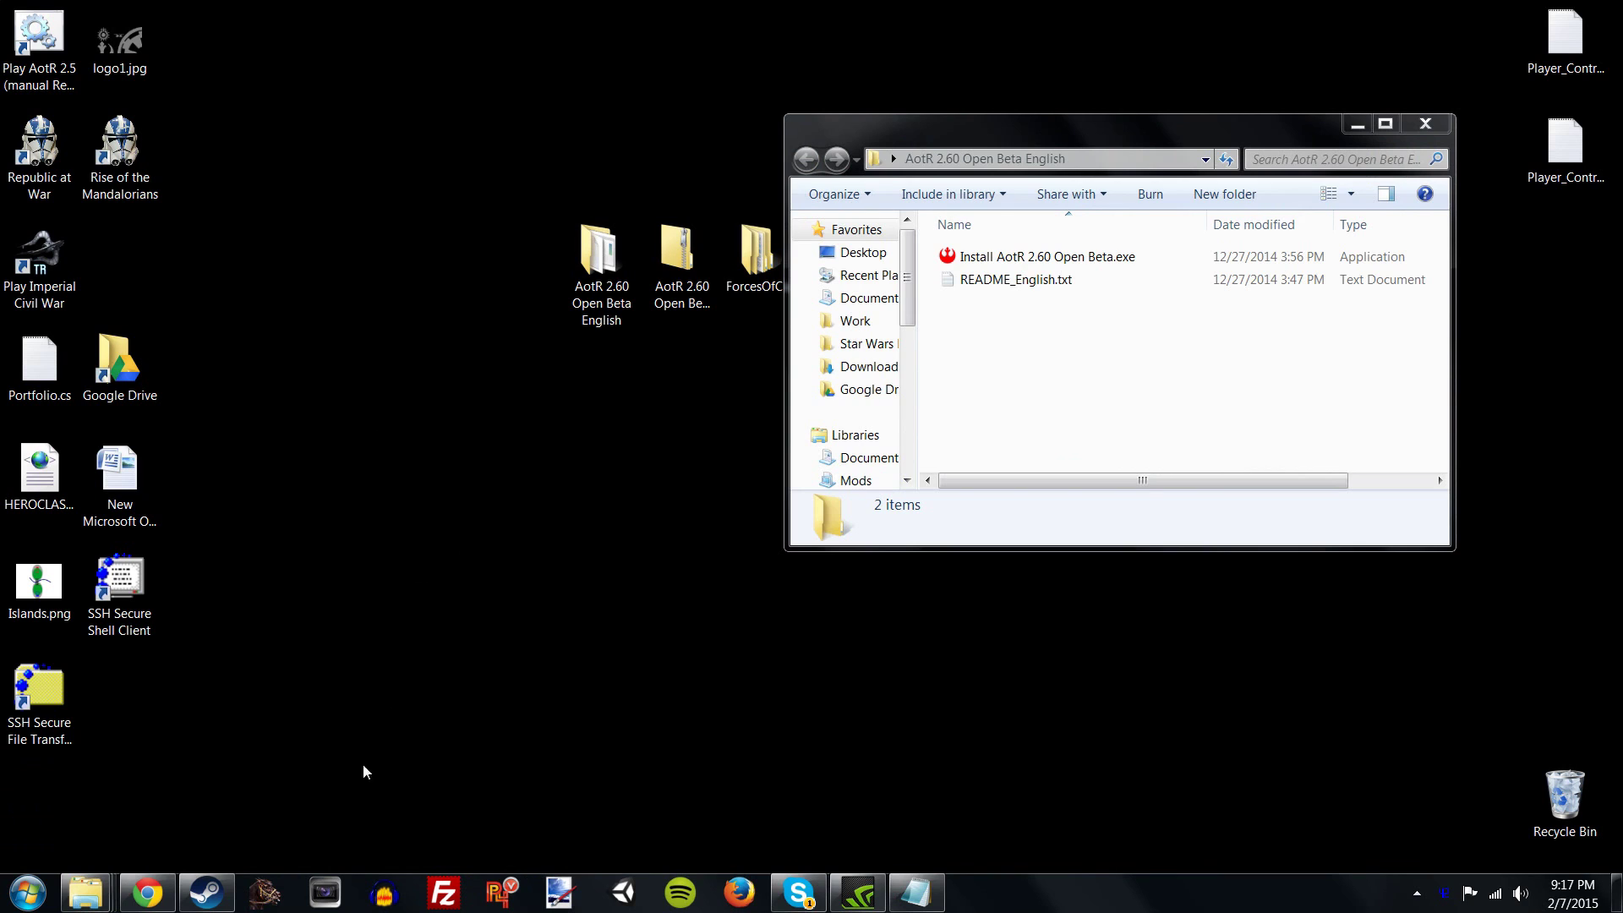
left_click(85, 894)
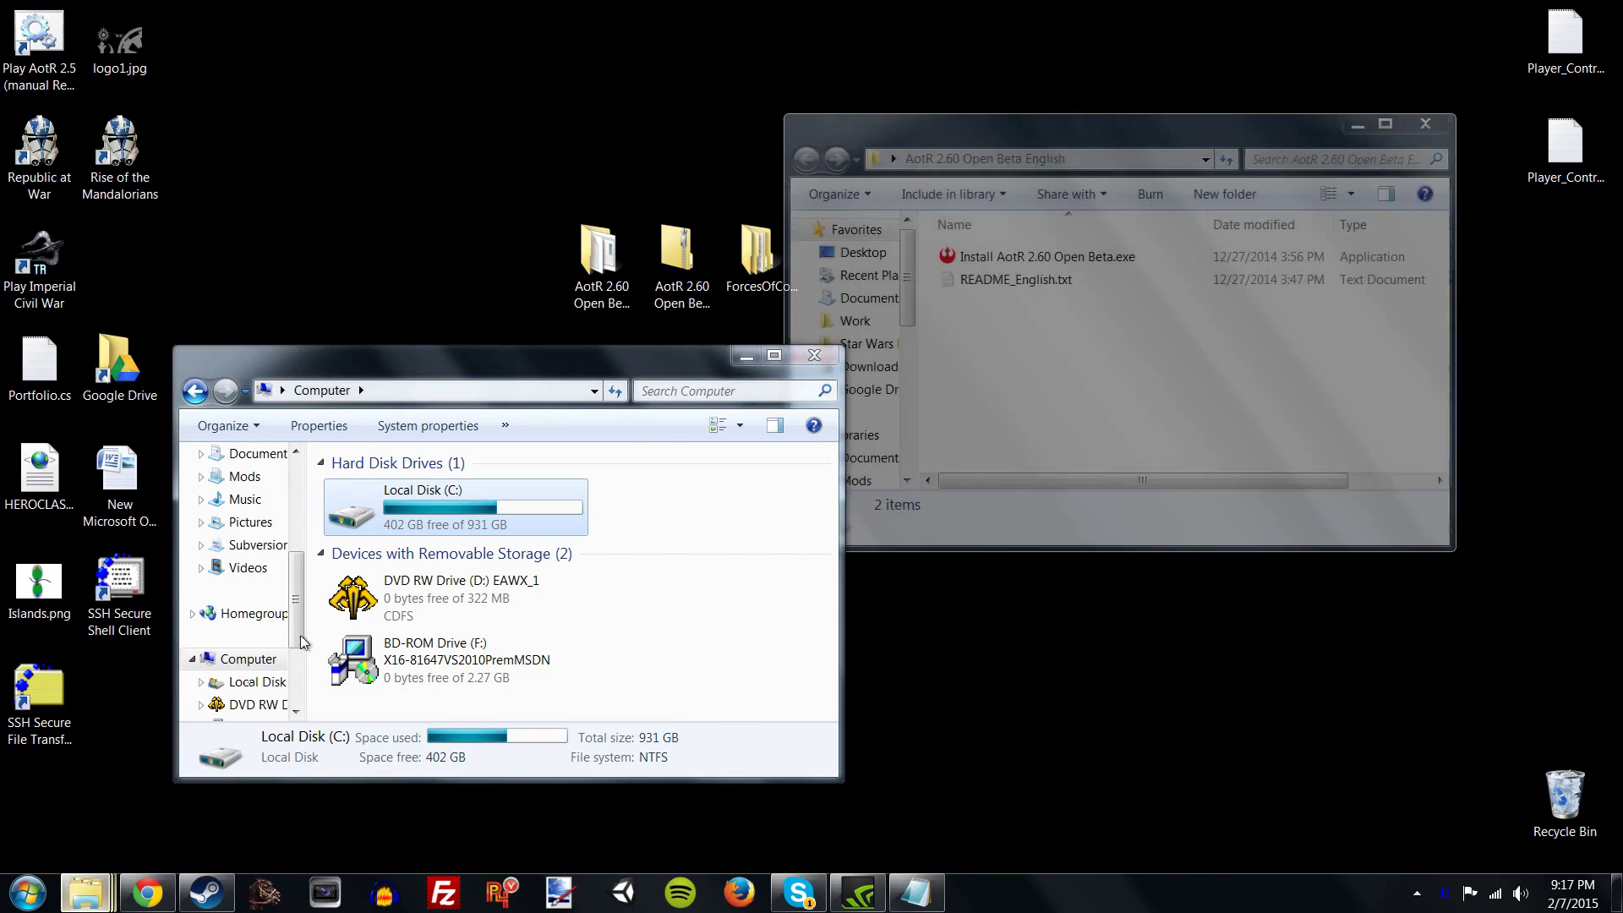
left_click(127, 784)
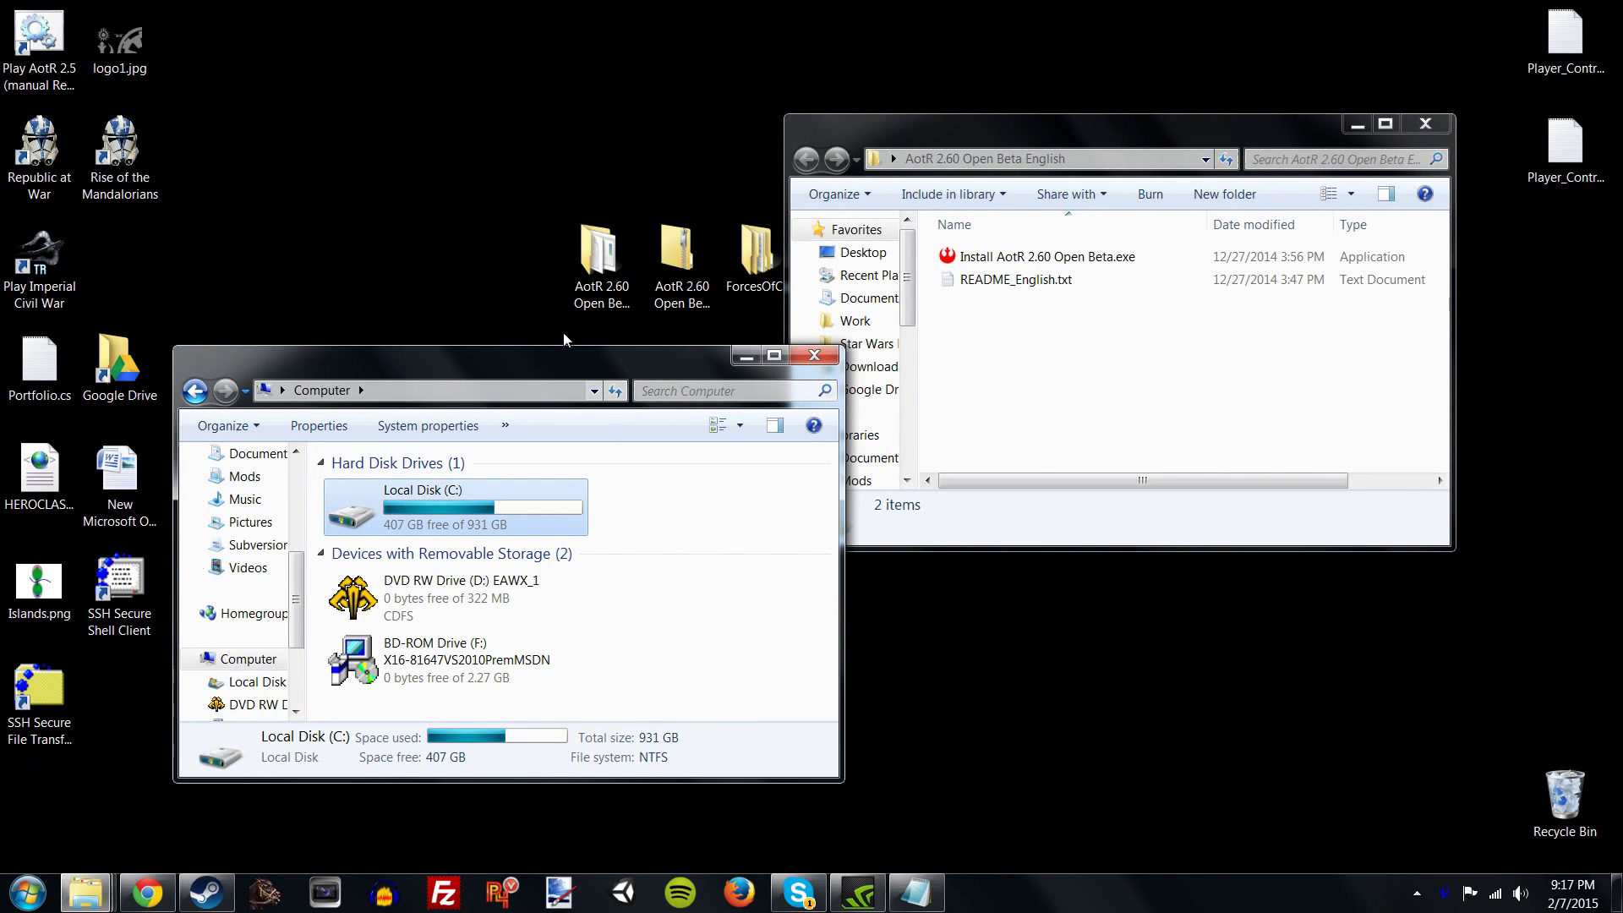
left_click_drag(520, 379, 688, 113)
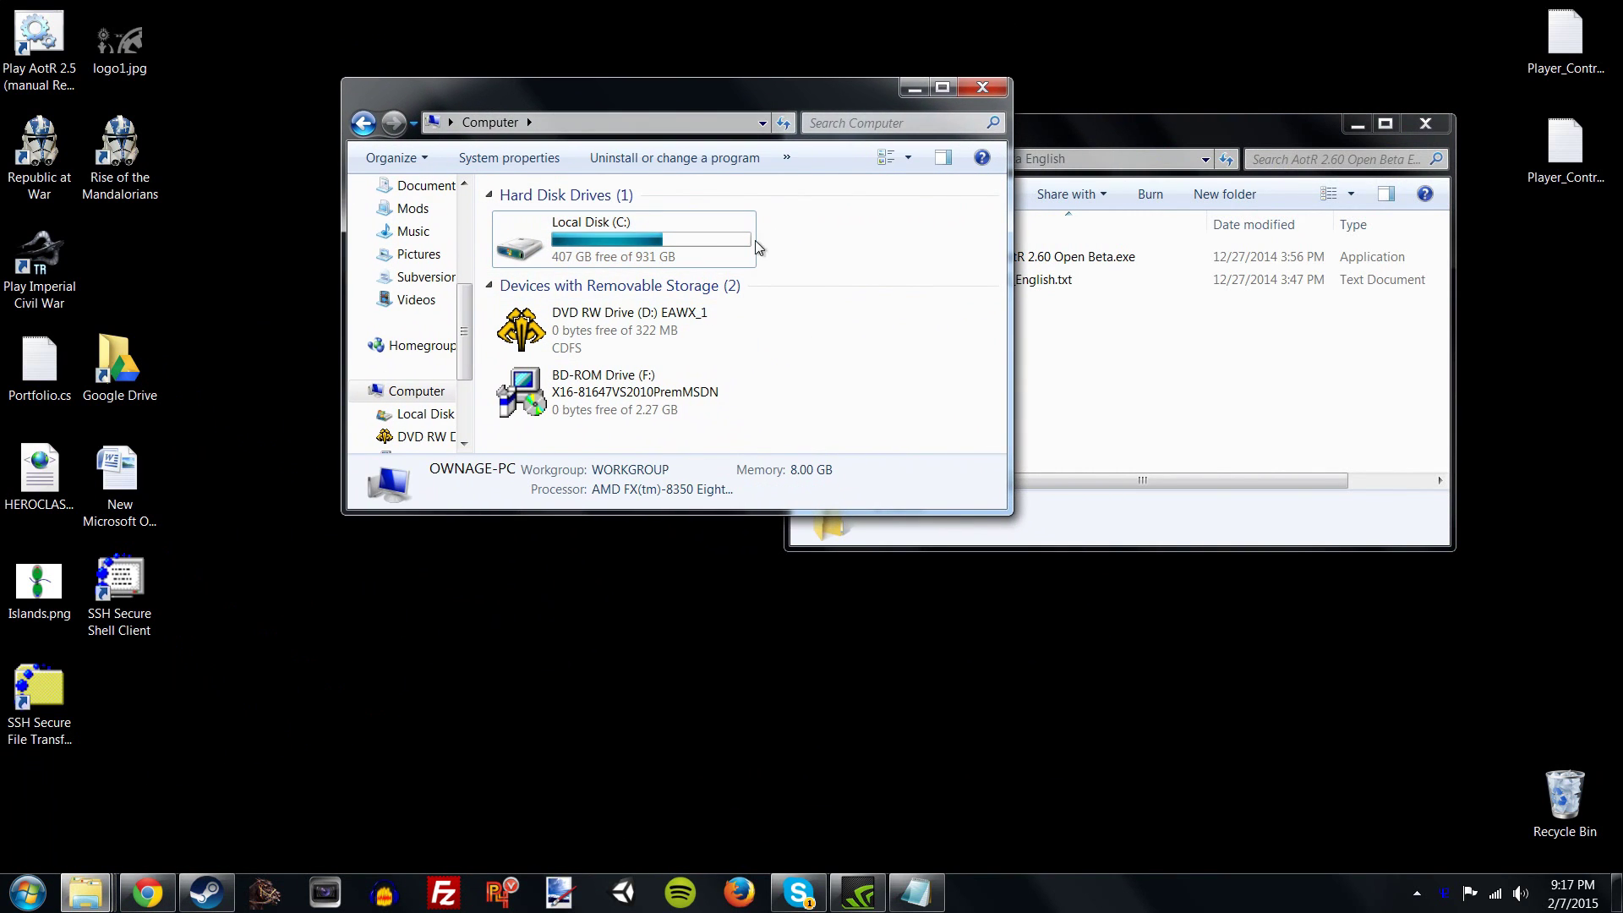
double_click(652, 247)
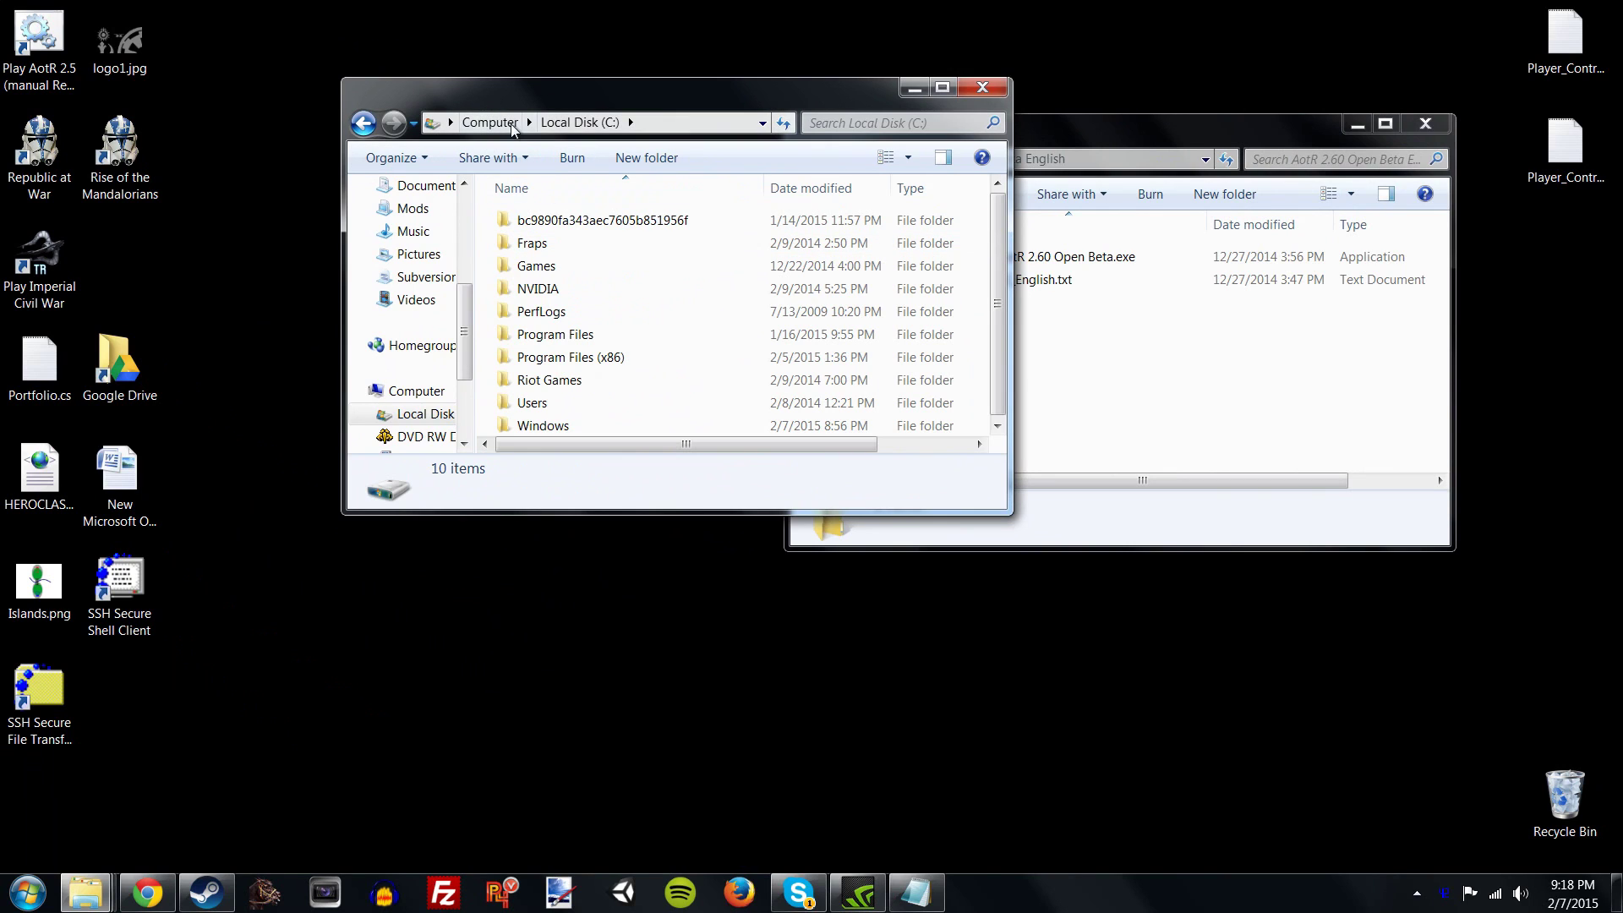
left_click(522, 120)
double_click(627, 233)
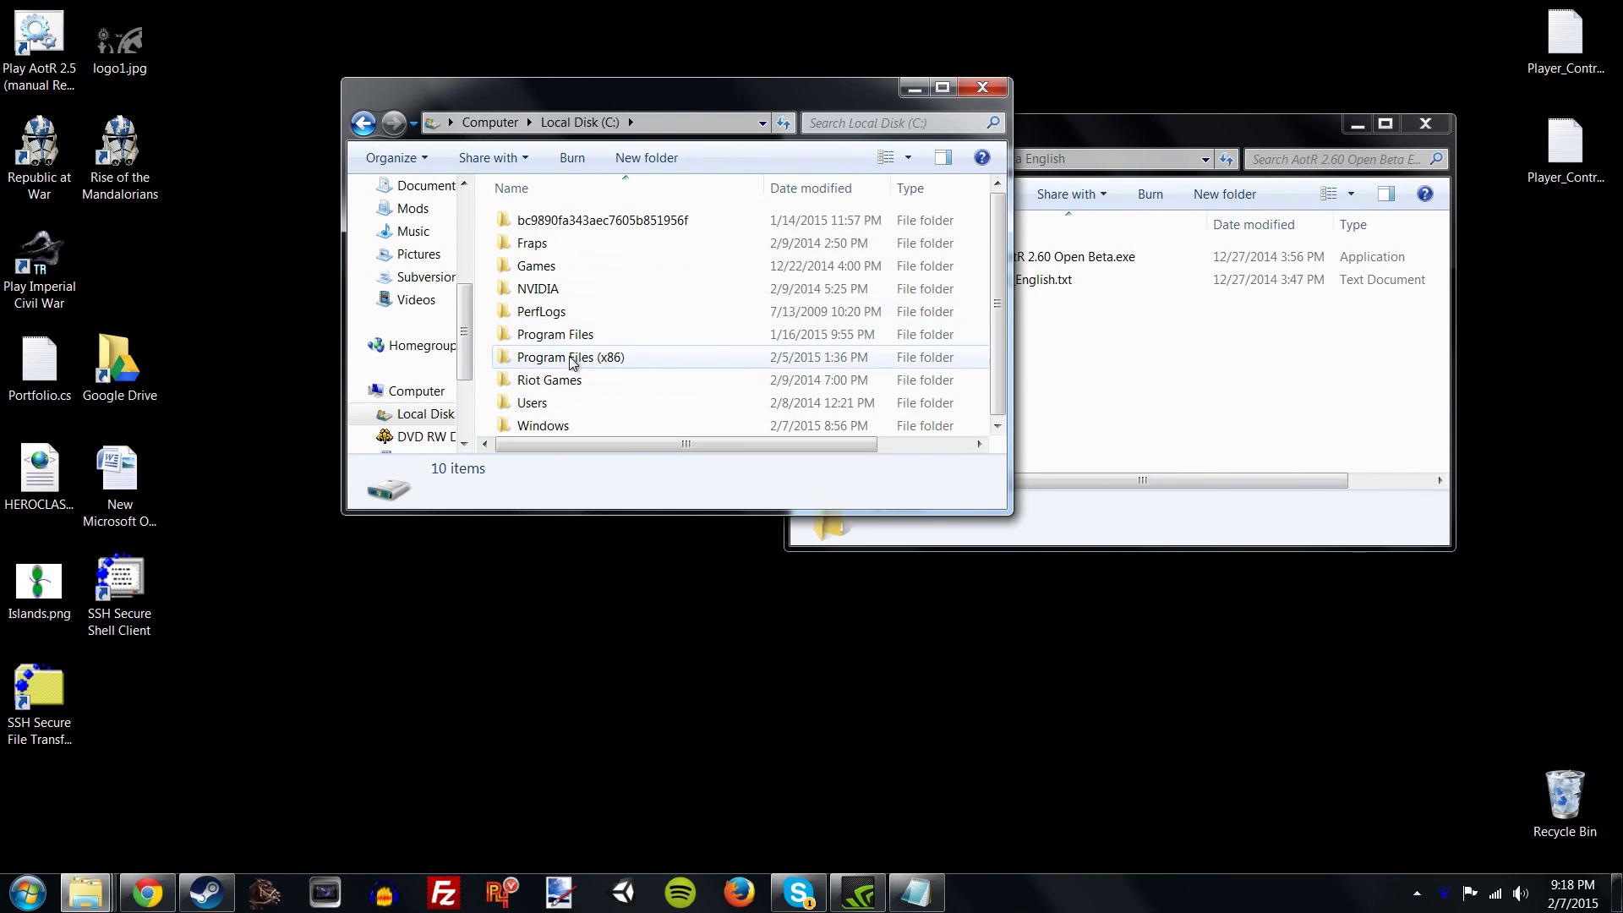
- Navigate to Program Files (x86) > LucasArts > Forces of Corruption
double_click(584, 358)
scroll(602, 283, "down", 3)
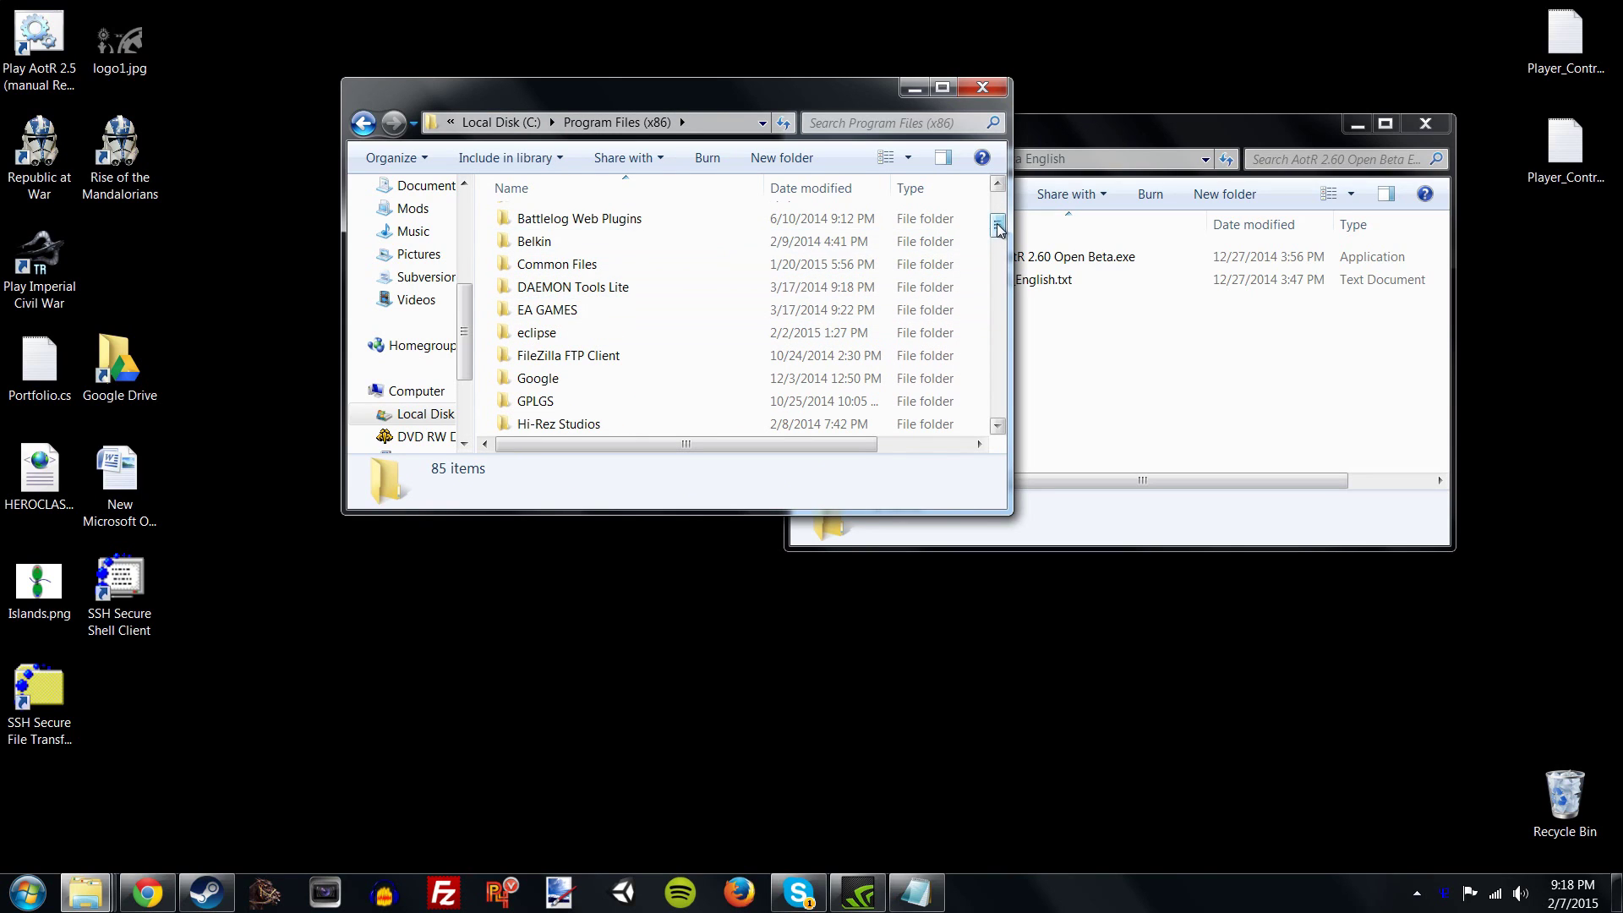
left_click_drag(999, 227, 963, 267)
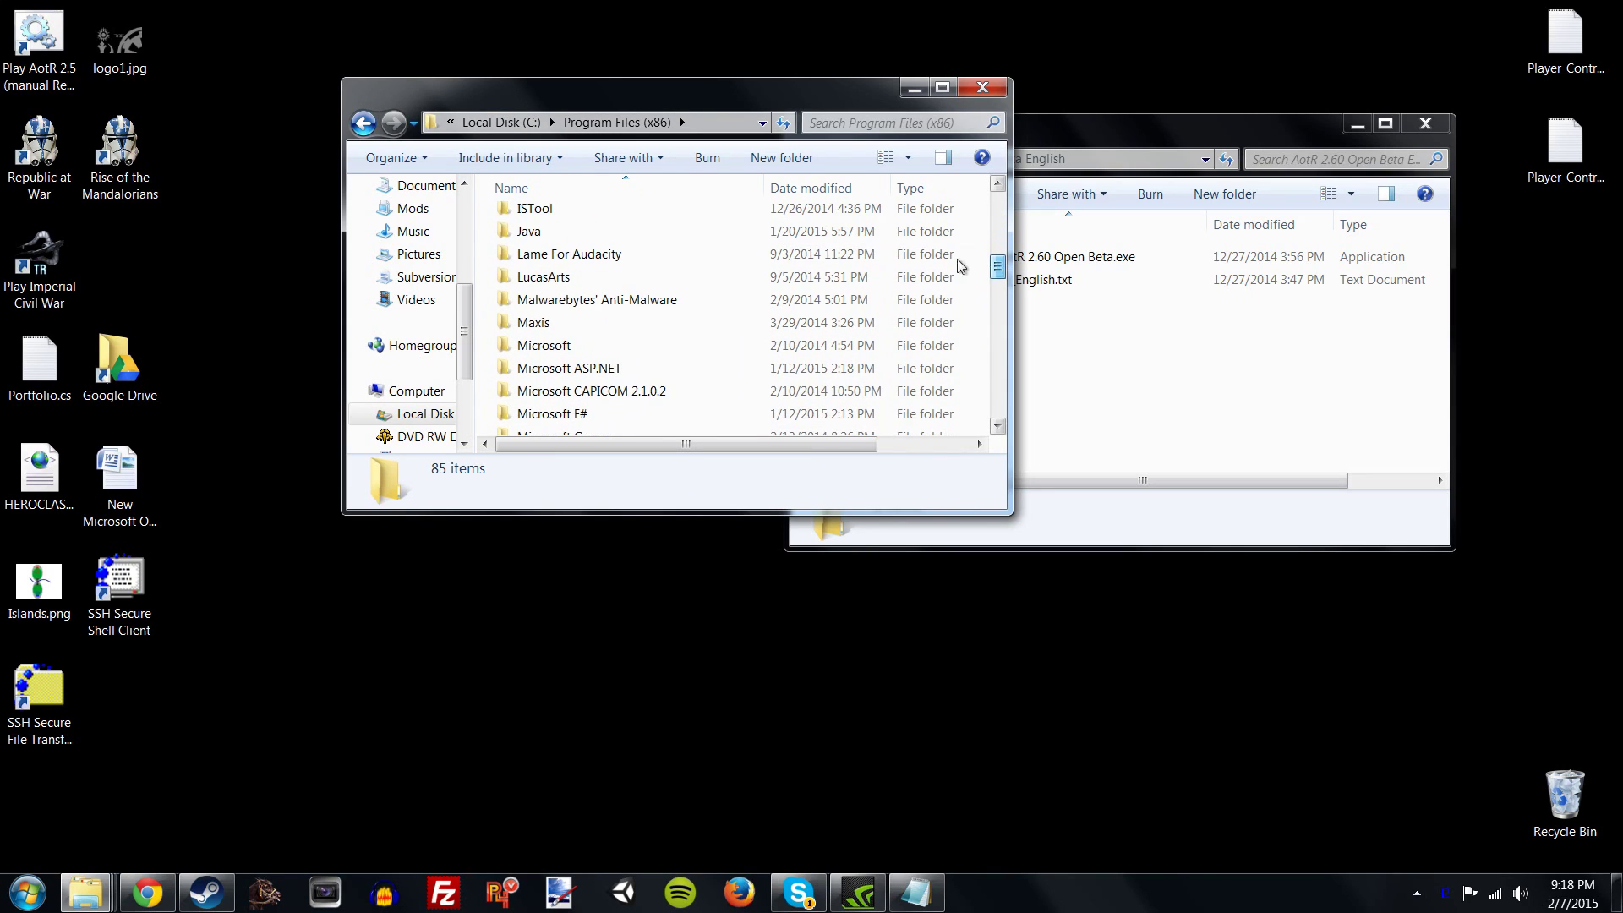
double_click(572, 279)
double_click(652, 244)
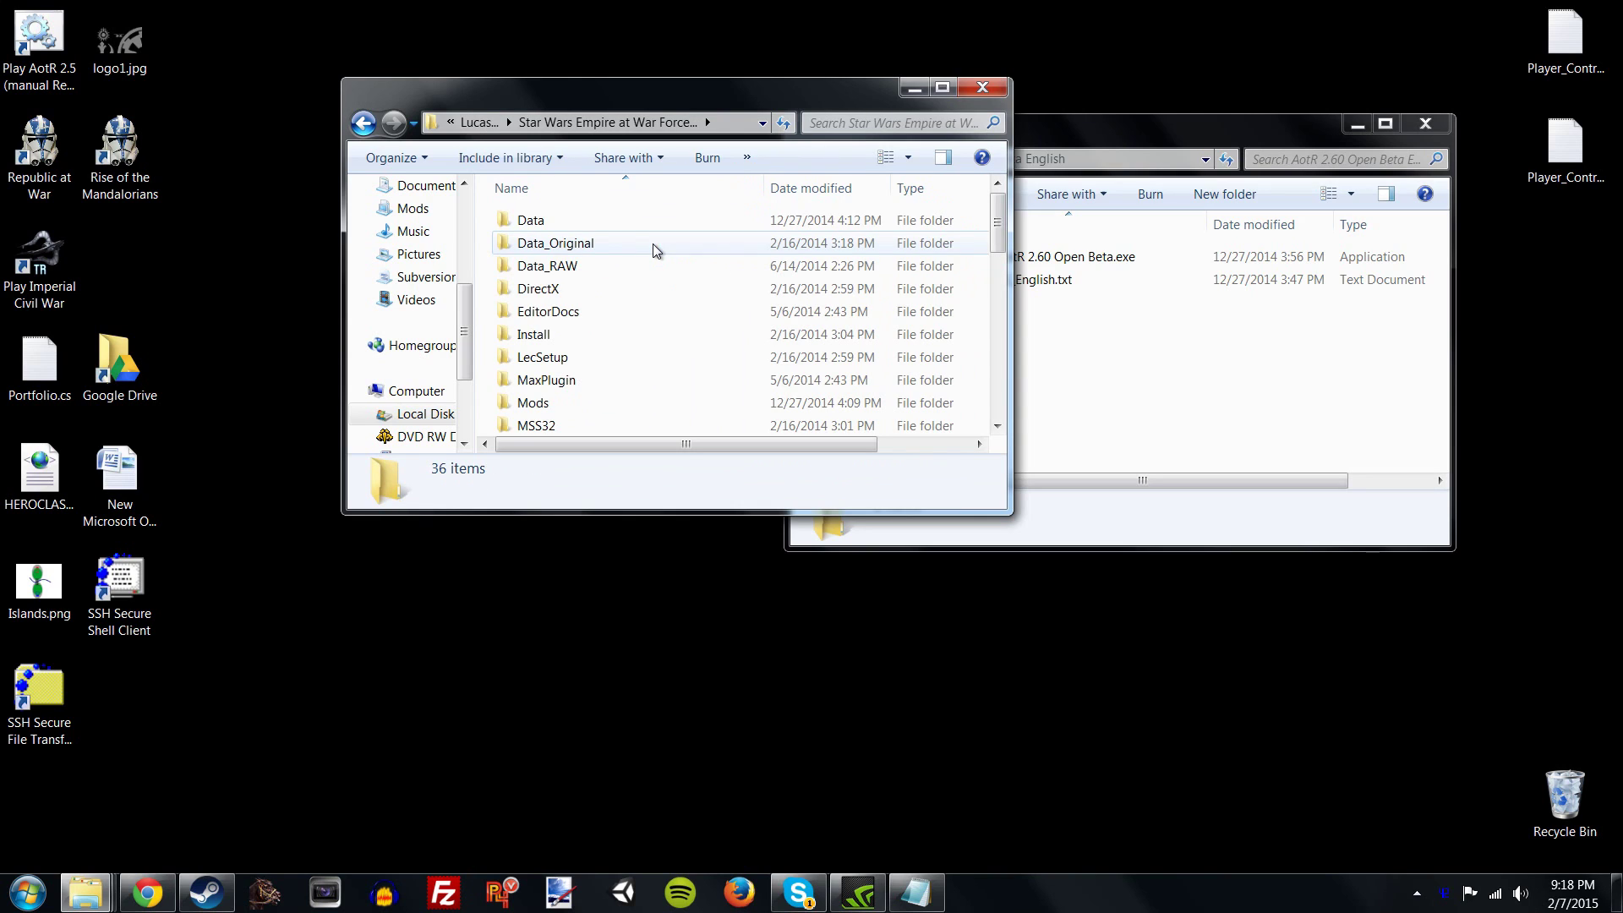
mouse_move(999, 221)
left_mouse_down()
mouse_move(1000, 394)
mouse_move(998, 224)
left_mouse_up()
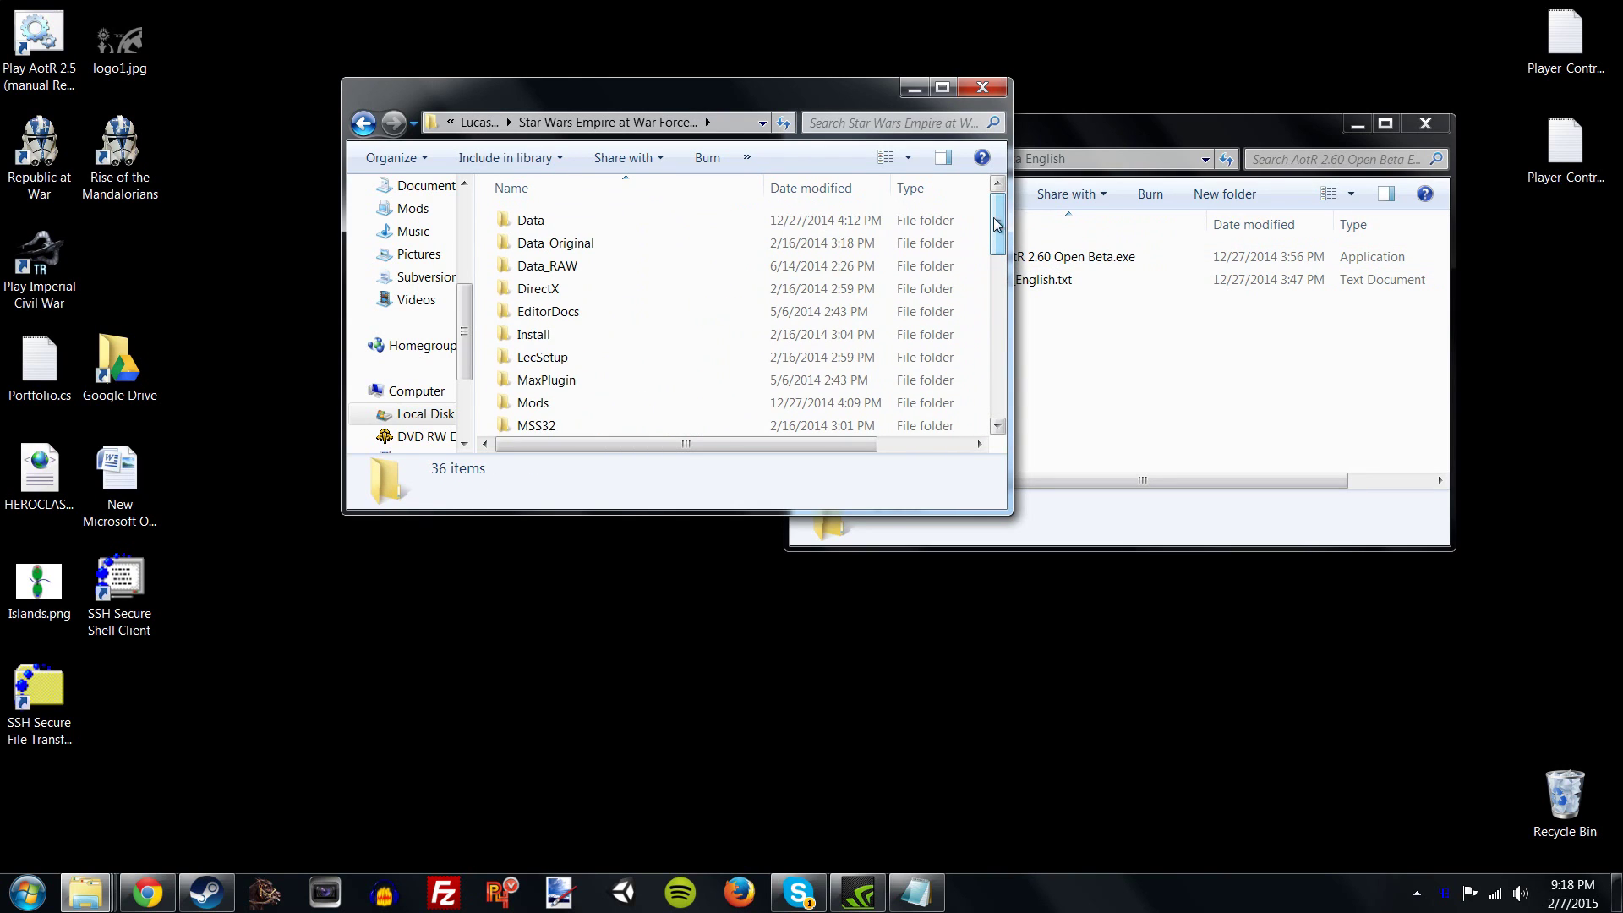
- Step through the Data, Data_Original and Data_RAW folders, then close the install folder window
left_click(560, 223)
key("Down")
key("Down")
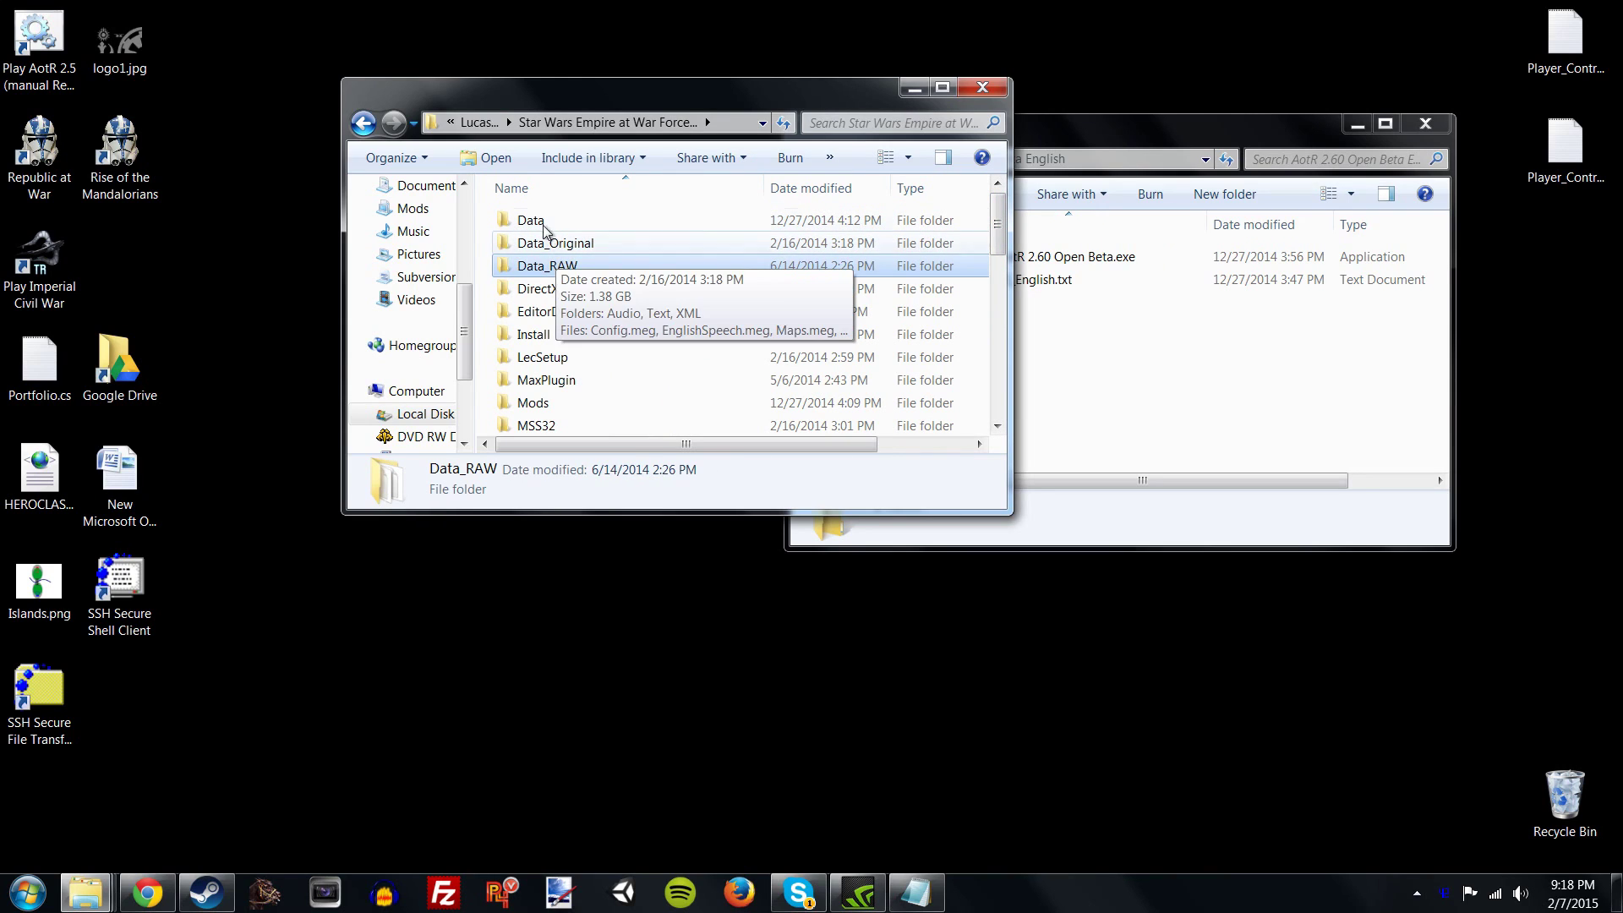
key("Up")
key("Up")
key("Down")
key("Down")
key("Up")
key("Up")
key("Down")
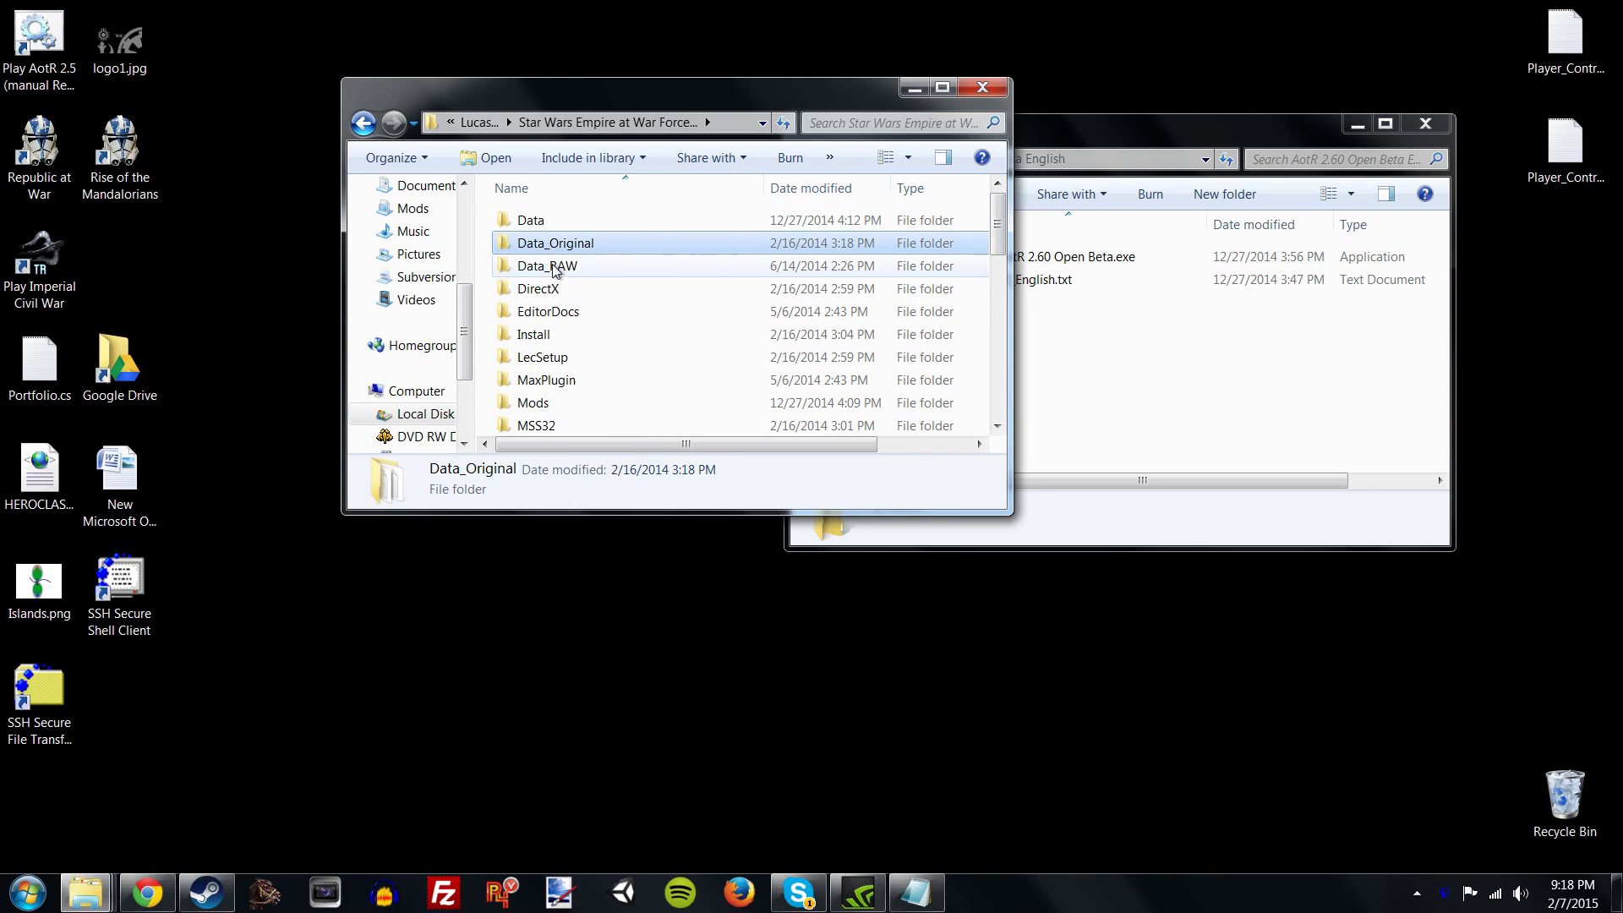
key("Down")
key("Up")
key("Down")
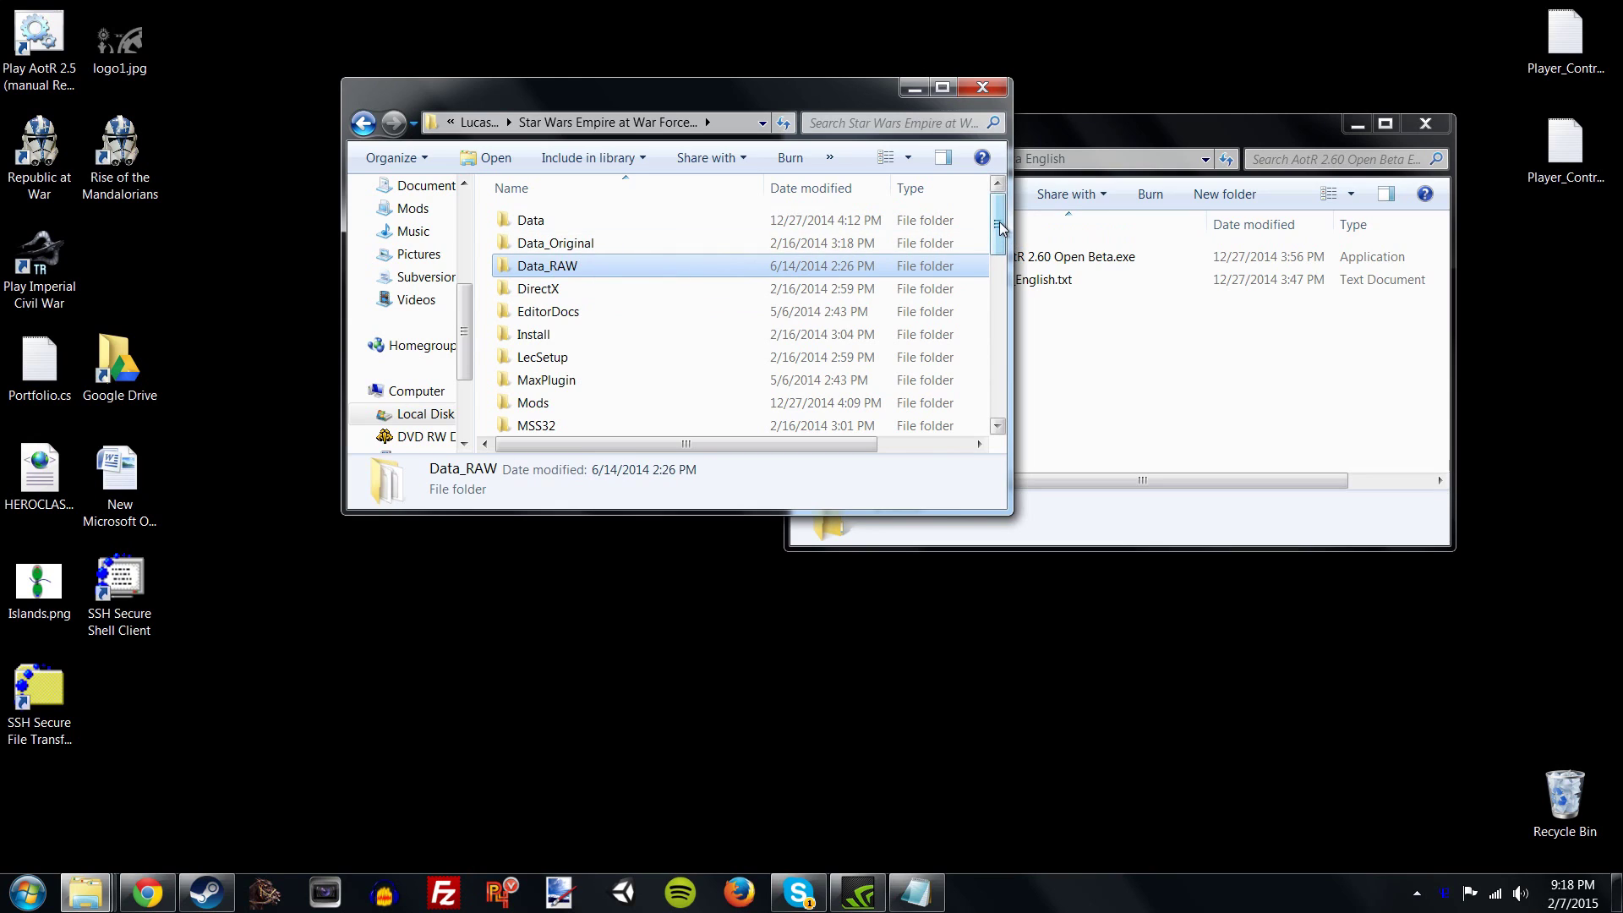
left_click_drag(1000, 221, 977, 100)
left_click(981, 88)
- Open the desktop ForcesOfCorruption folder and delete Install, LecSetup, MaxPlugin and MSS32
left_click_drag(1052, 140, 522, 87)
double_click(758, 253)
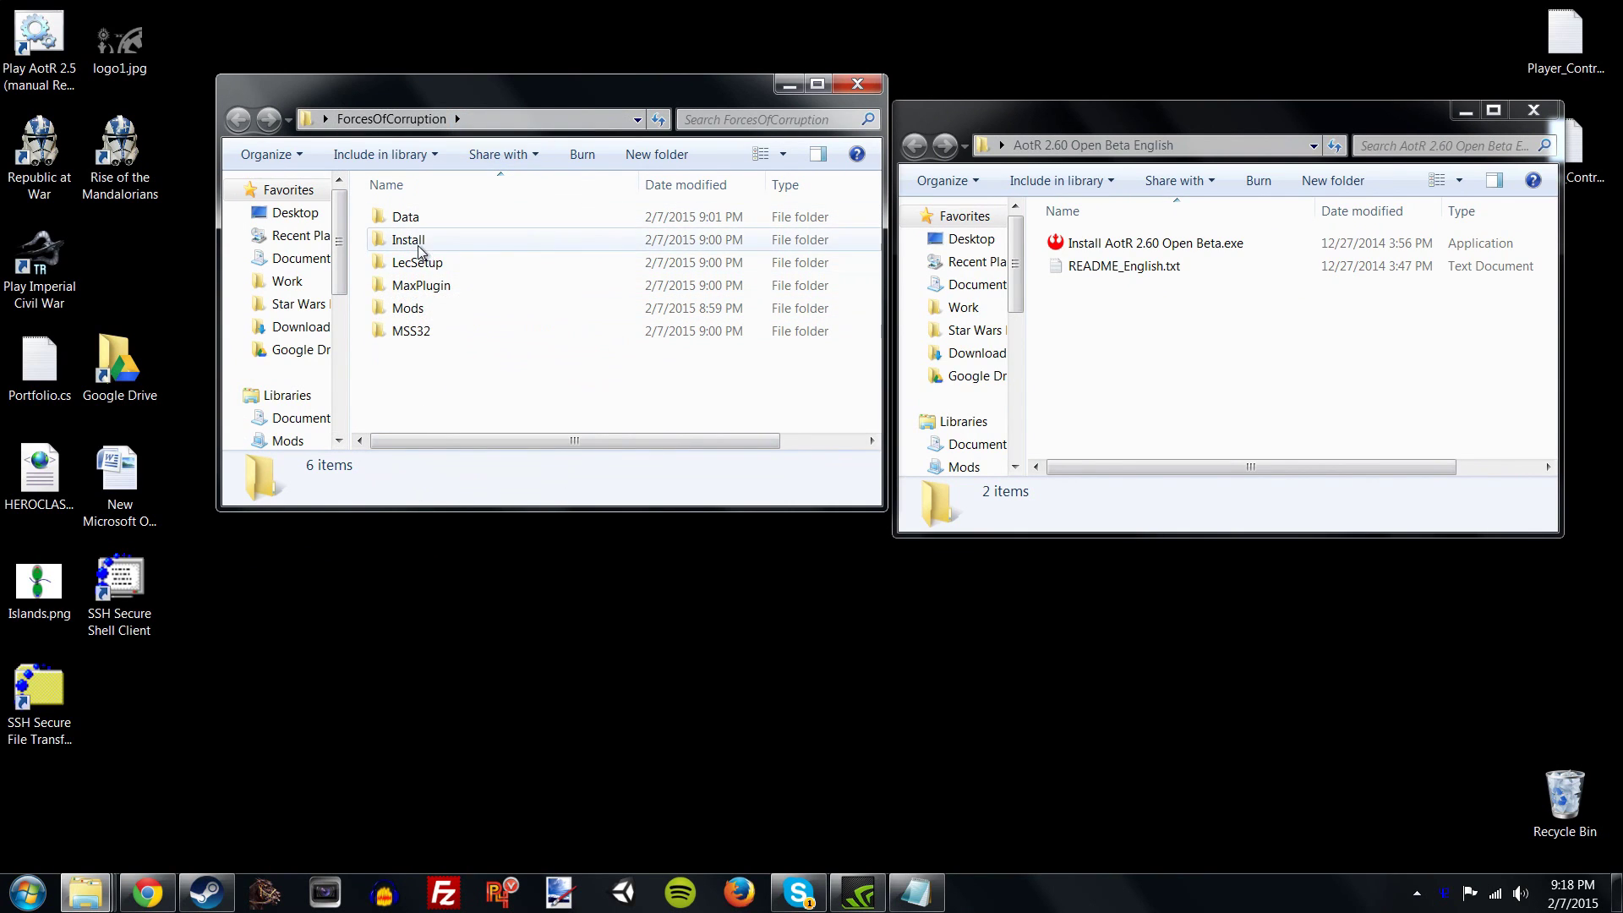
left_click(420, 262)
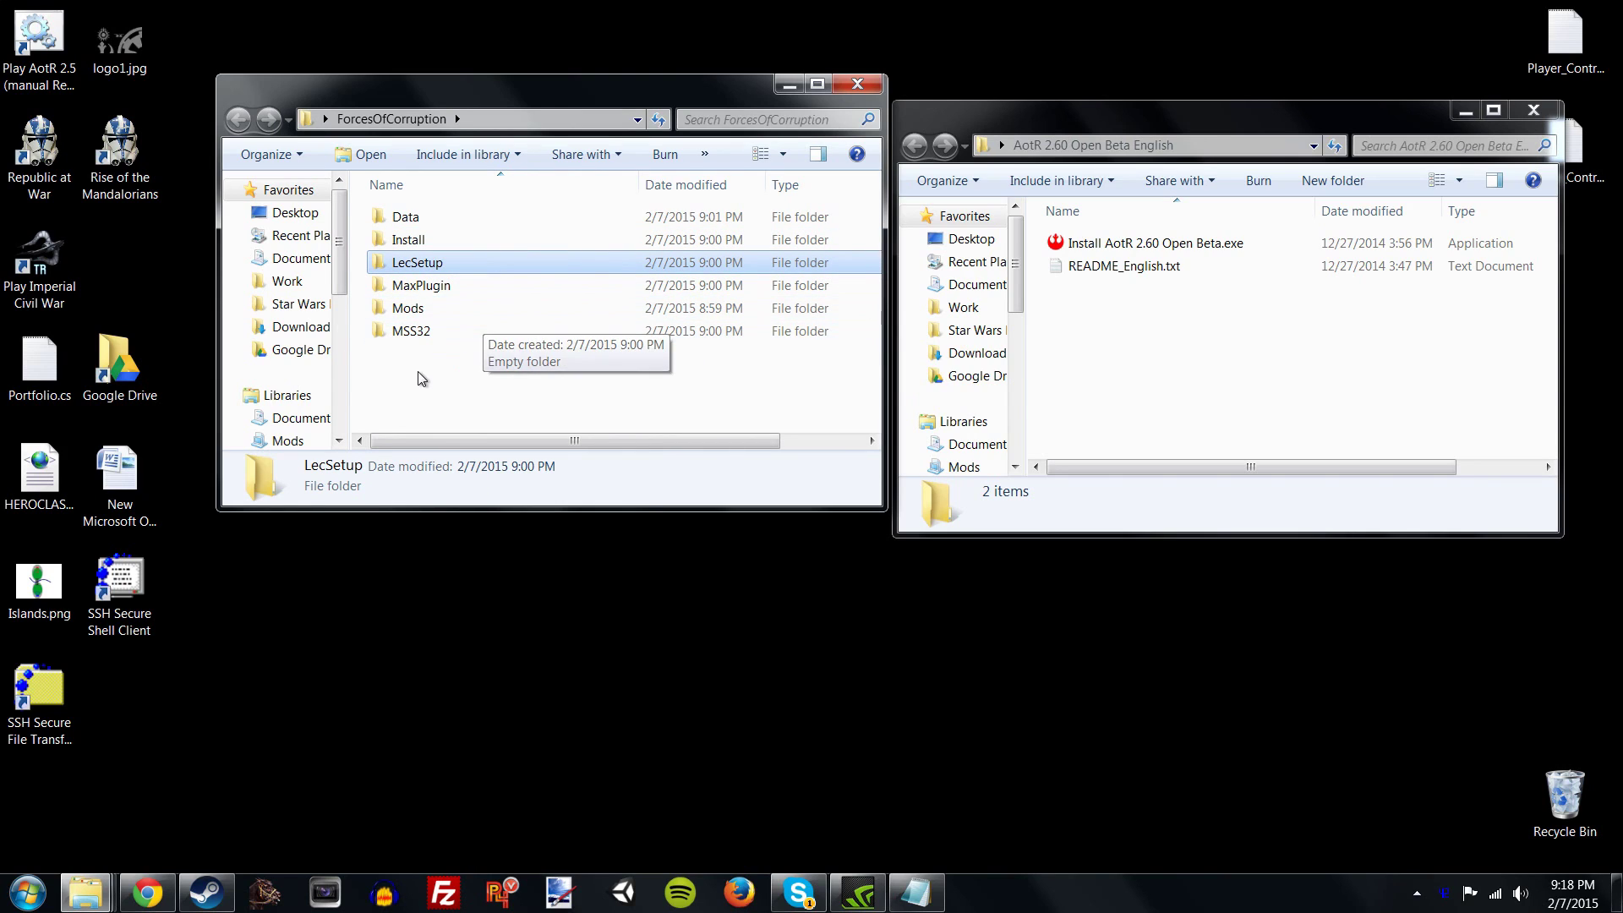
left_click_drag(418, 371, 456, 362)
key("Delete")
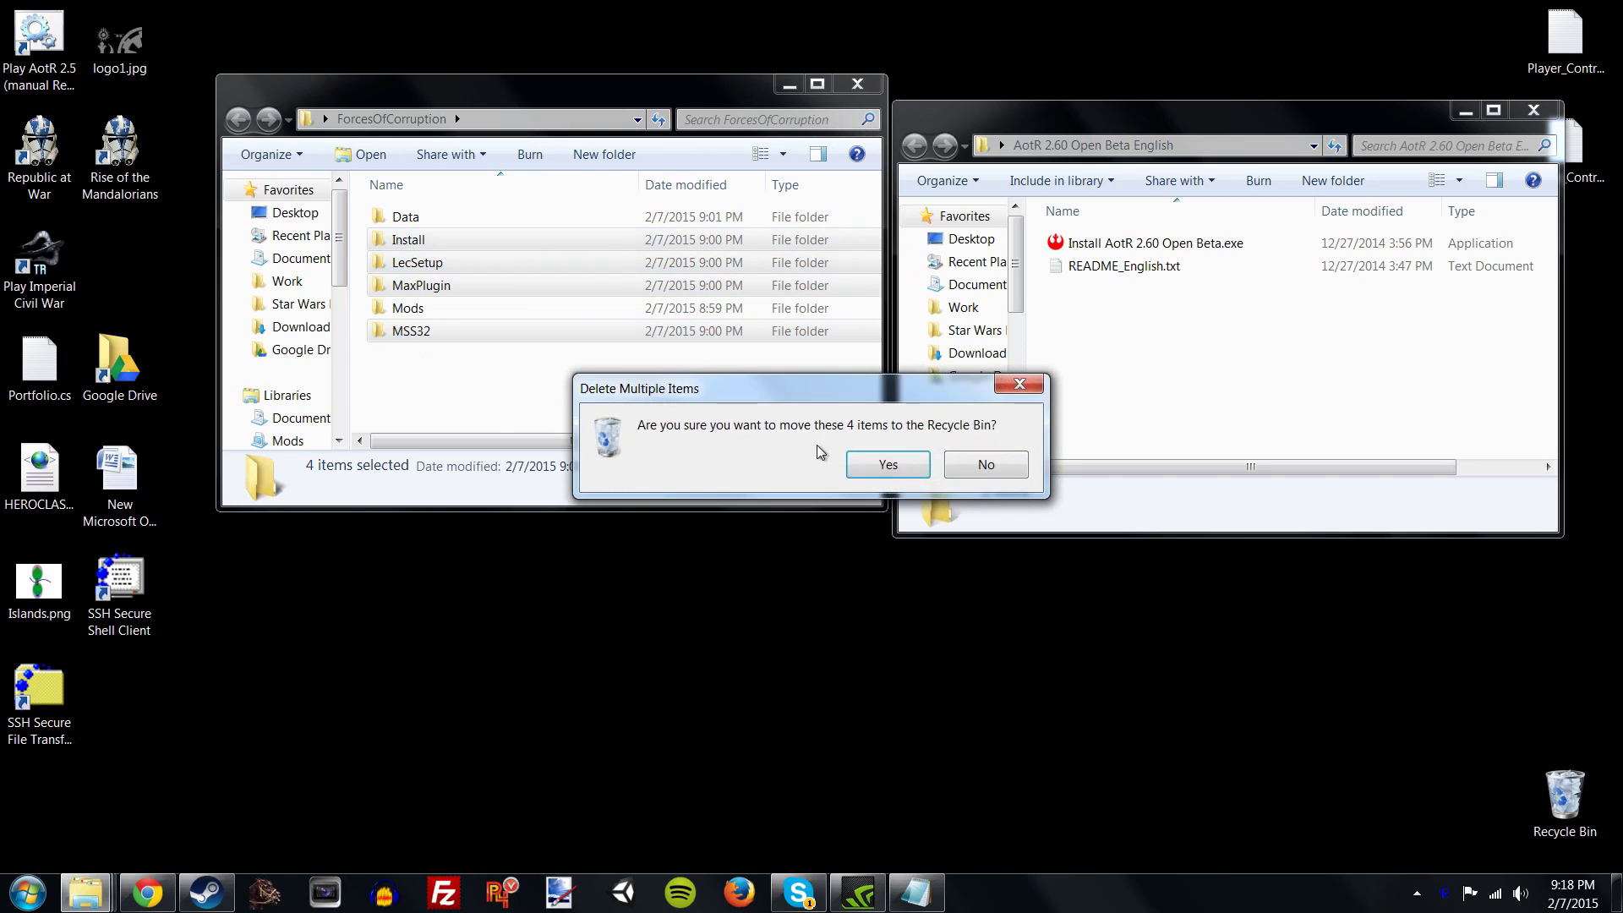
key("Return")
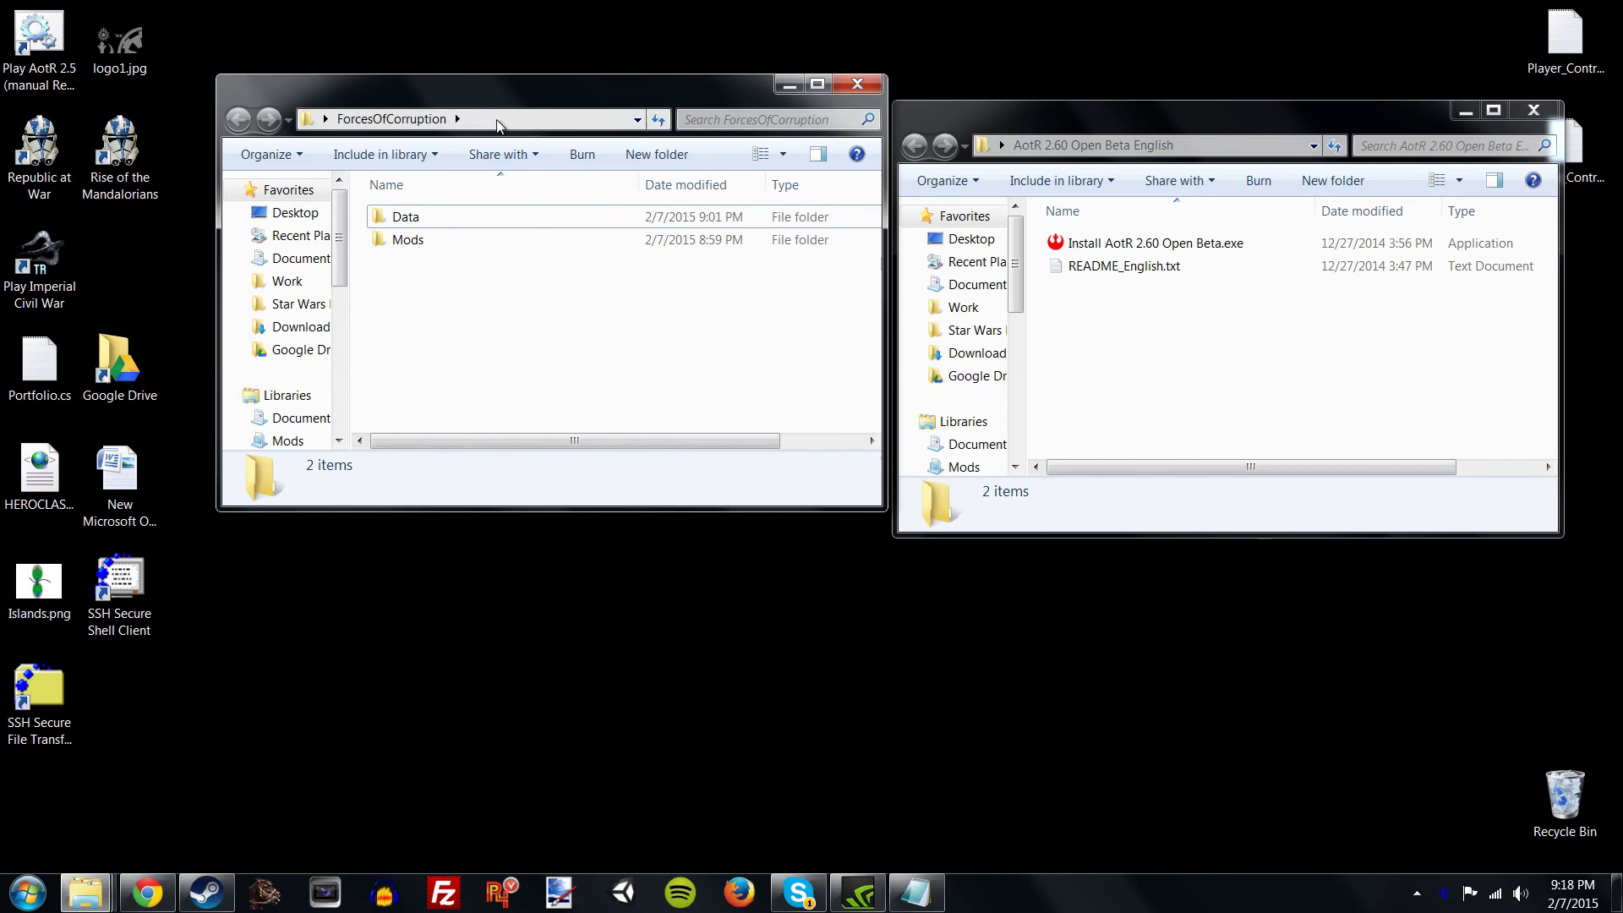
- Move the ForcesOfCorruption window down and right beside the AotR folder
left_click_drag(505, 102, 648, 247)
left_click(559, 388)
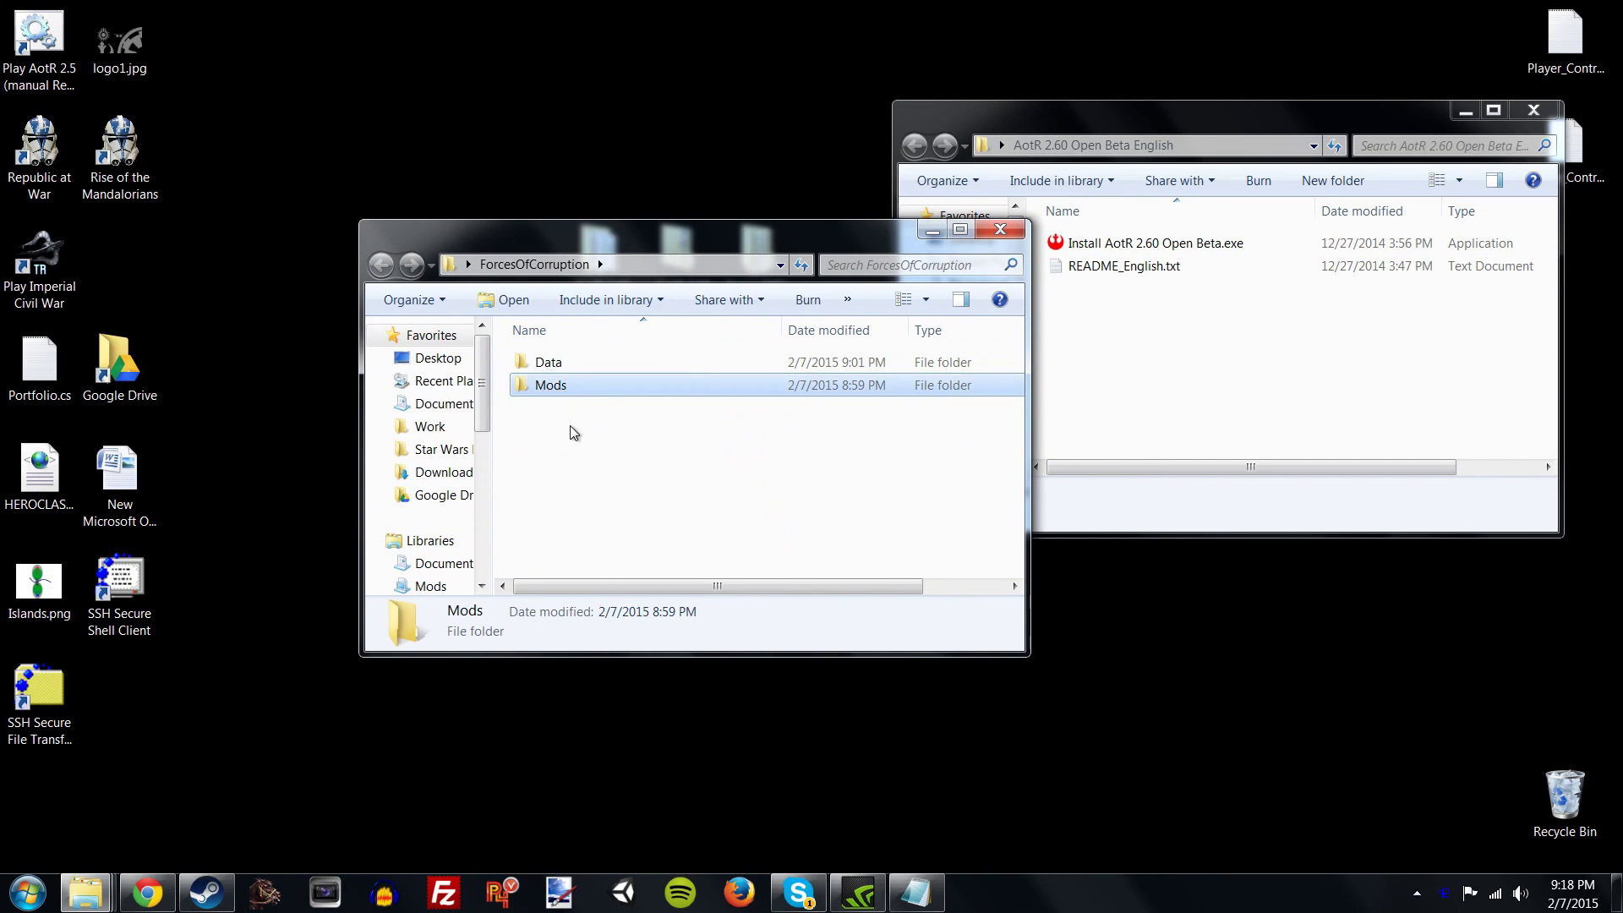
left_click(562, 446)
left_click_drag(597, 247, 713, 370)
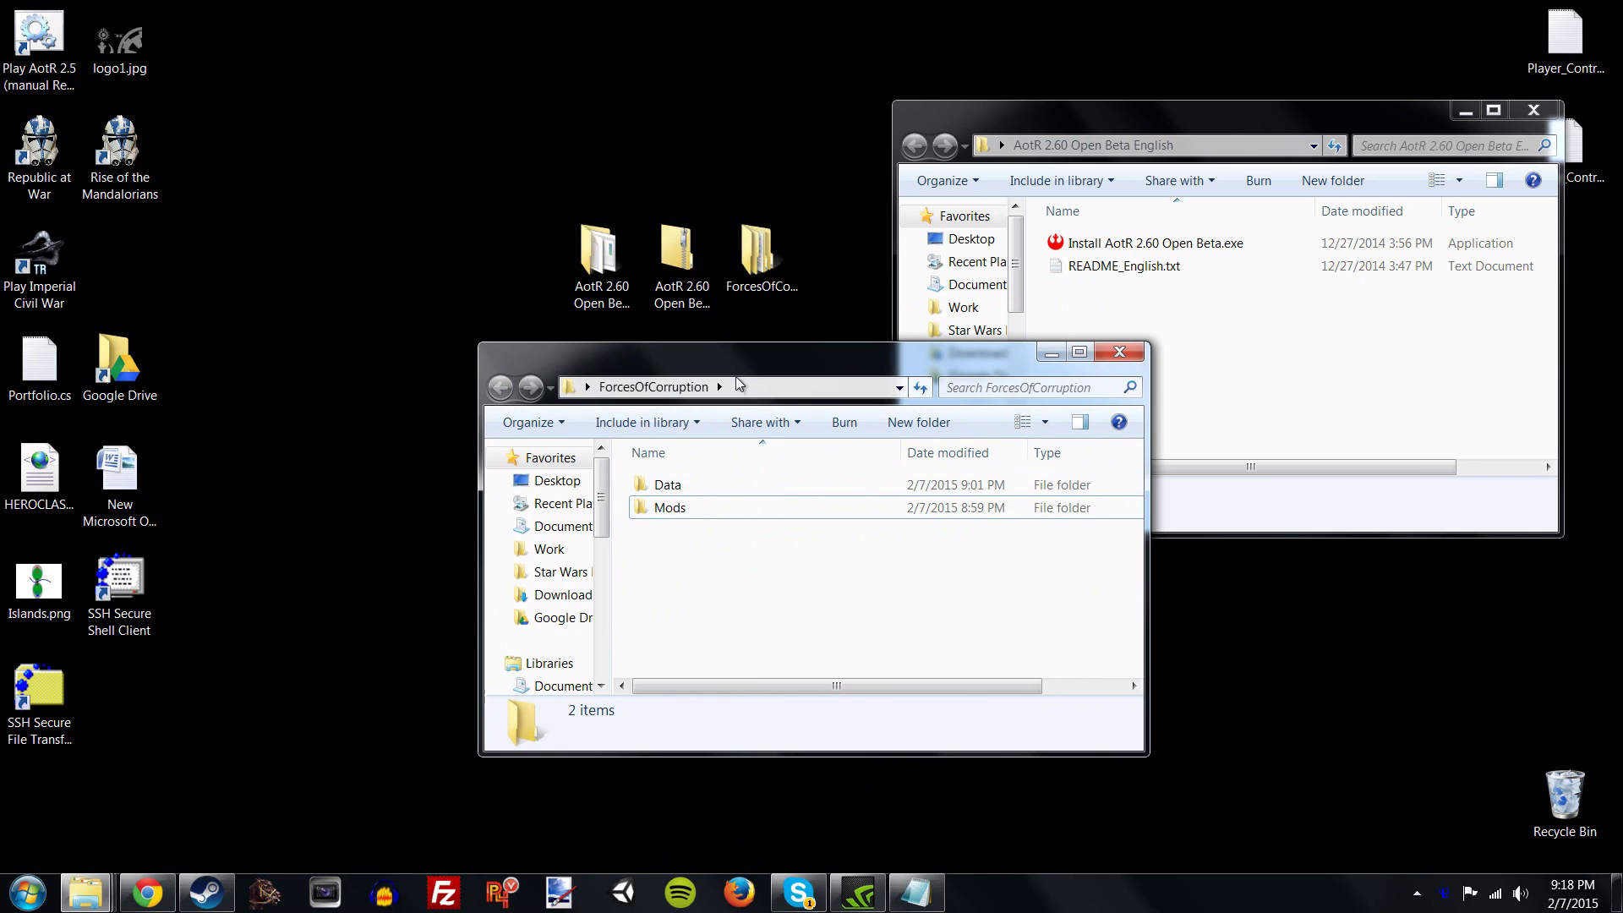
left_click_drag(753, 352, 714, 370)
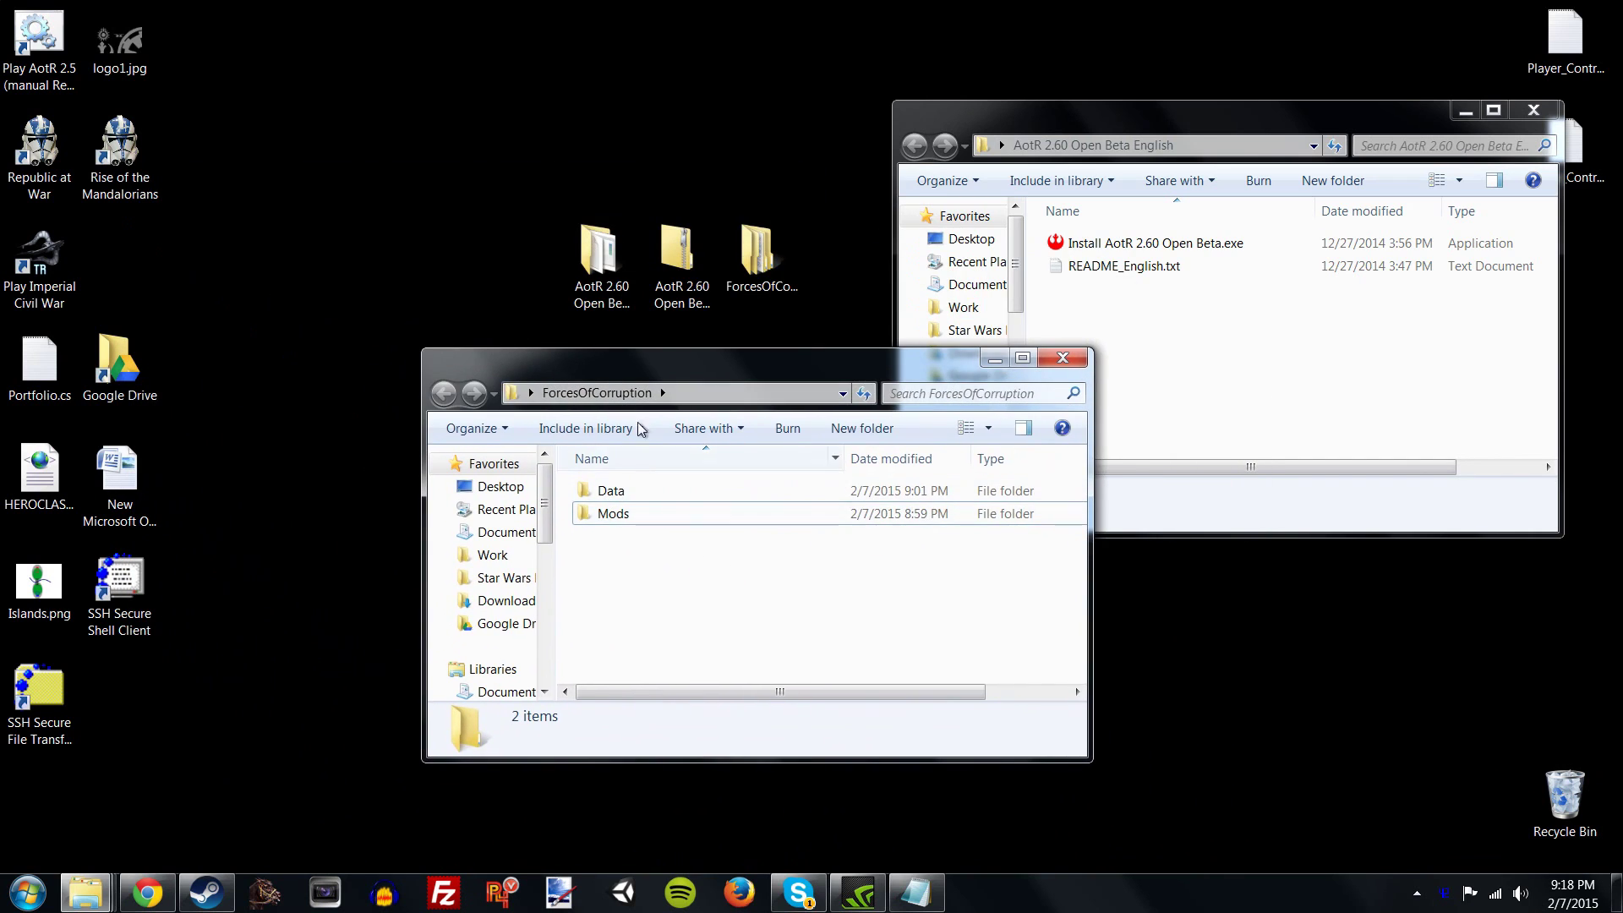
- Open the ForcesOfCorruption Data folder and scroll through its contents
double_click(612, 491)
scroll(660, 574, "down", 2)
scroll(660, 574, "up", 2)
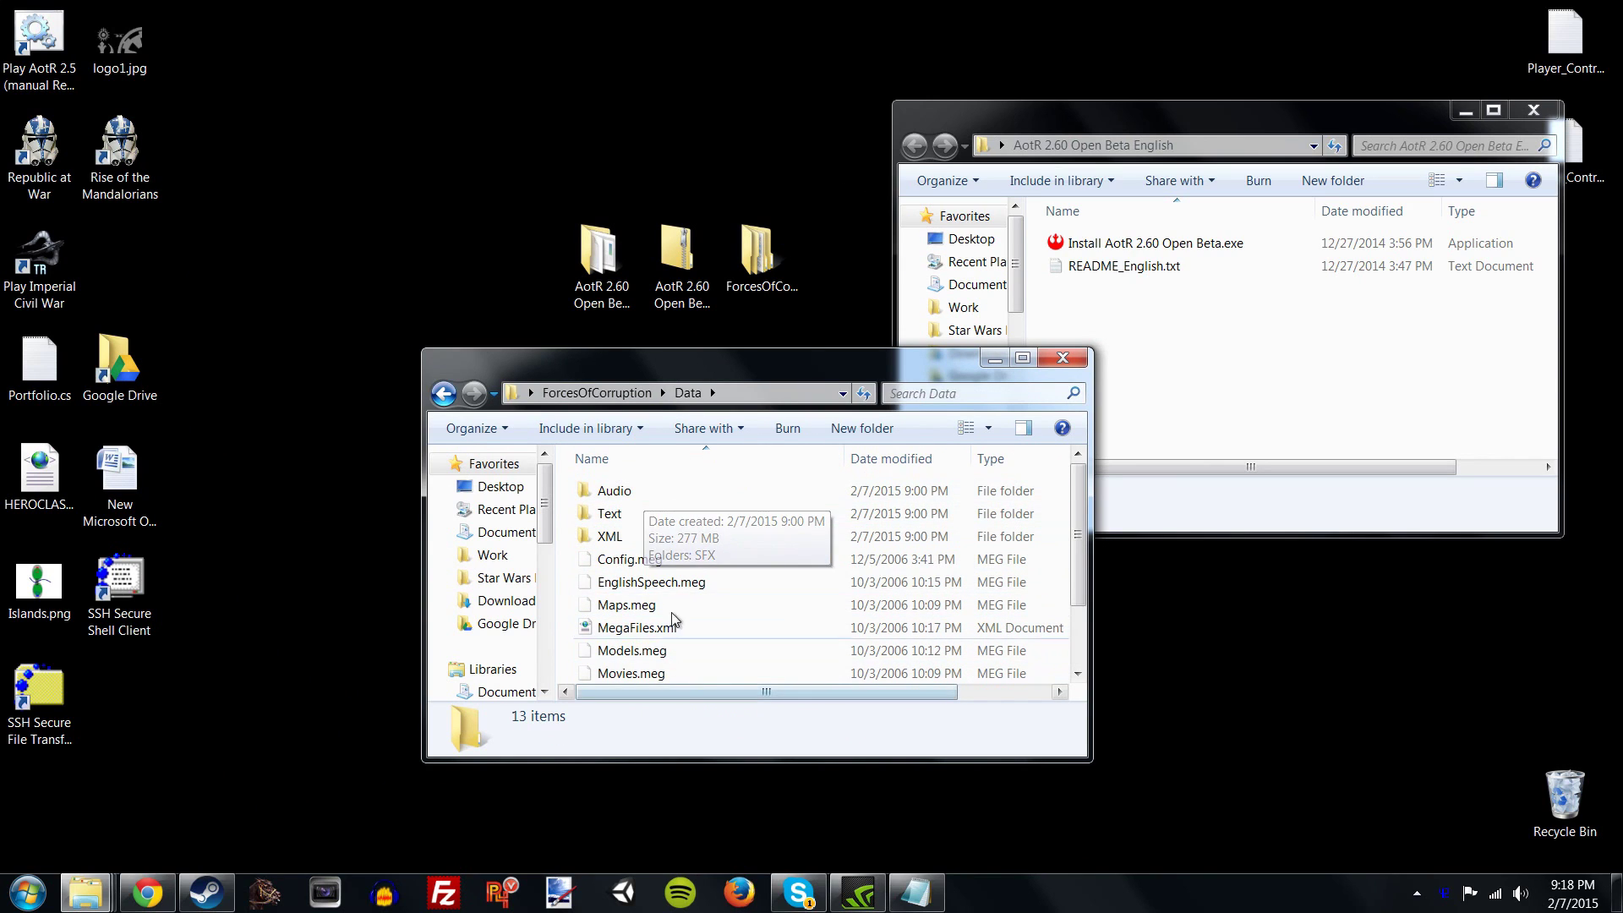
scroll(668, 626, "down", 2)
scroll(661, 490, "up", 2)
scroll(666, 550, "down", 2)
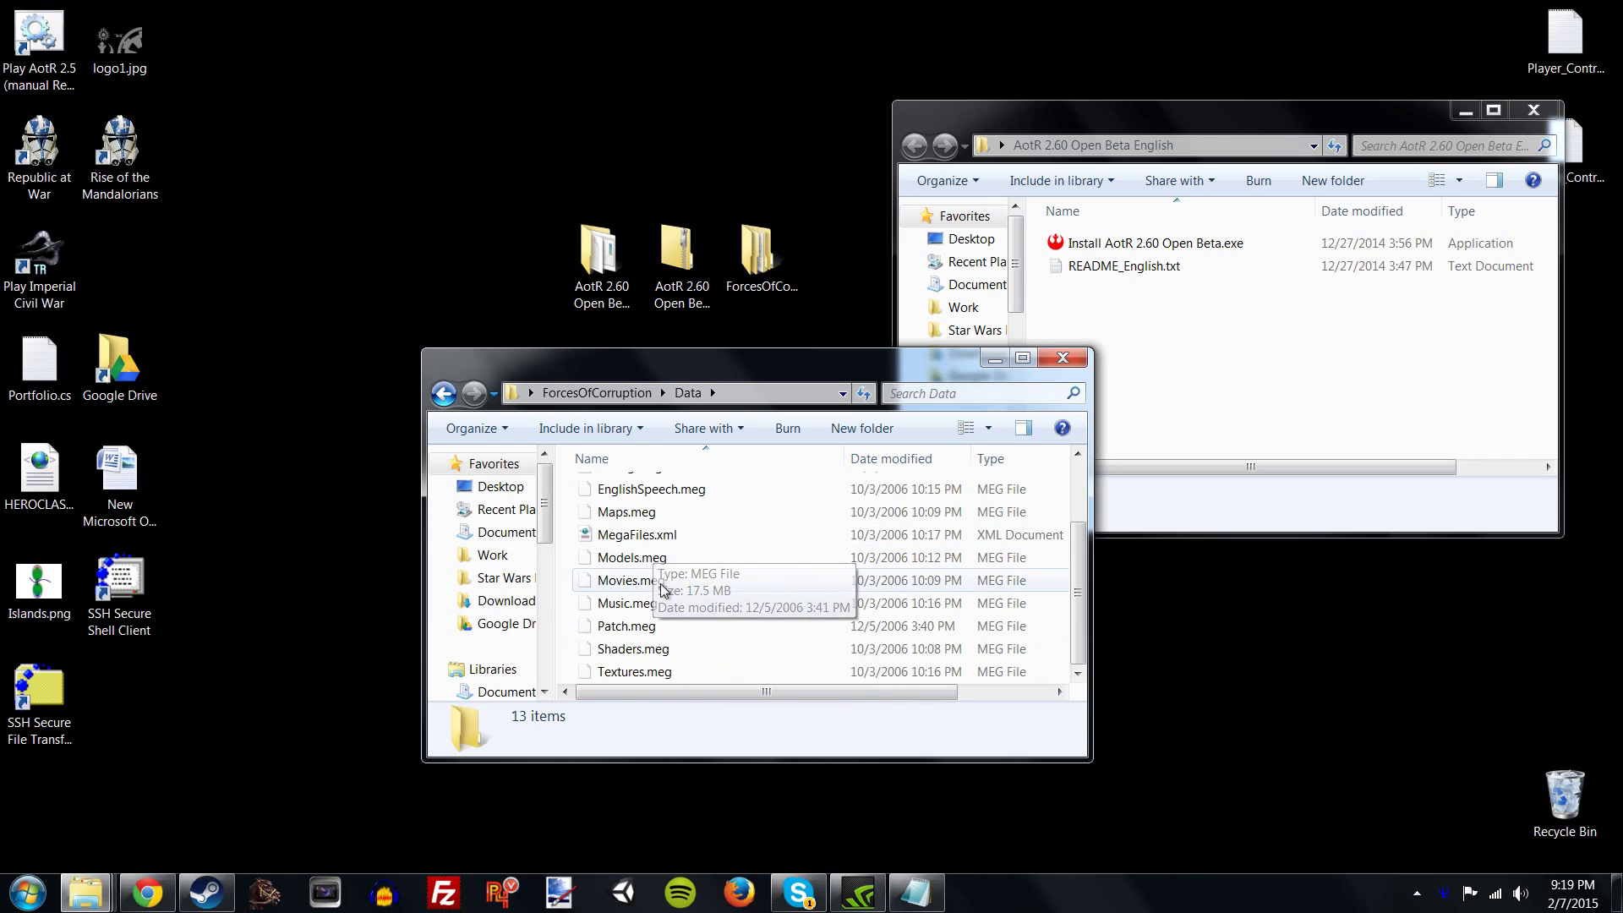
scroll(664, 590, "up", 2)
scroll(694, 597, "down", 2)
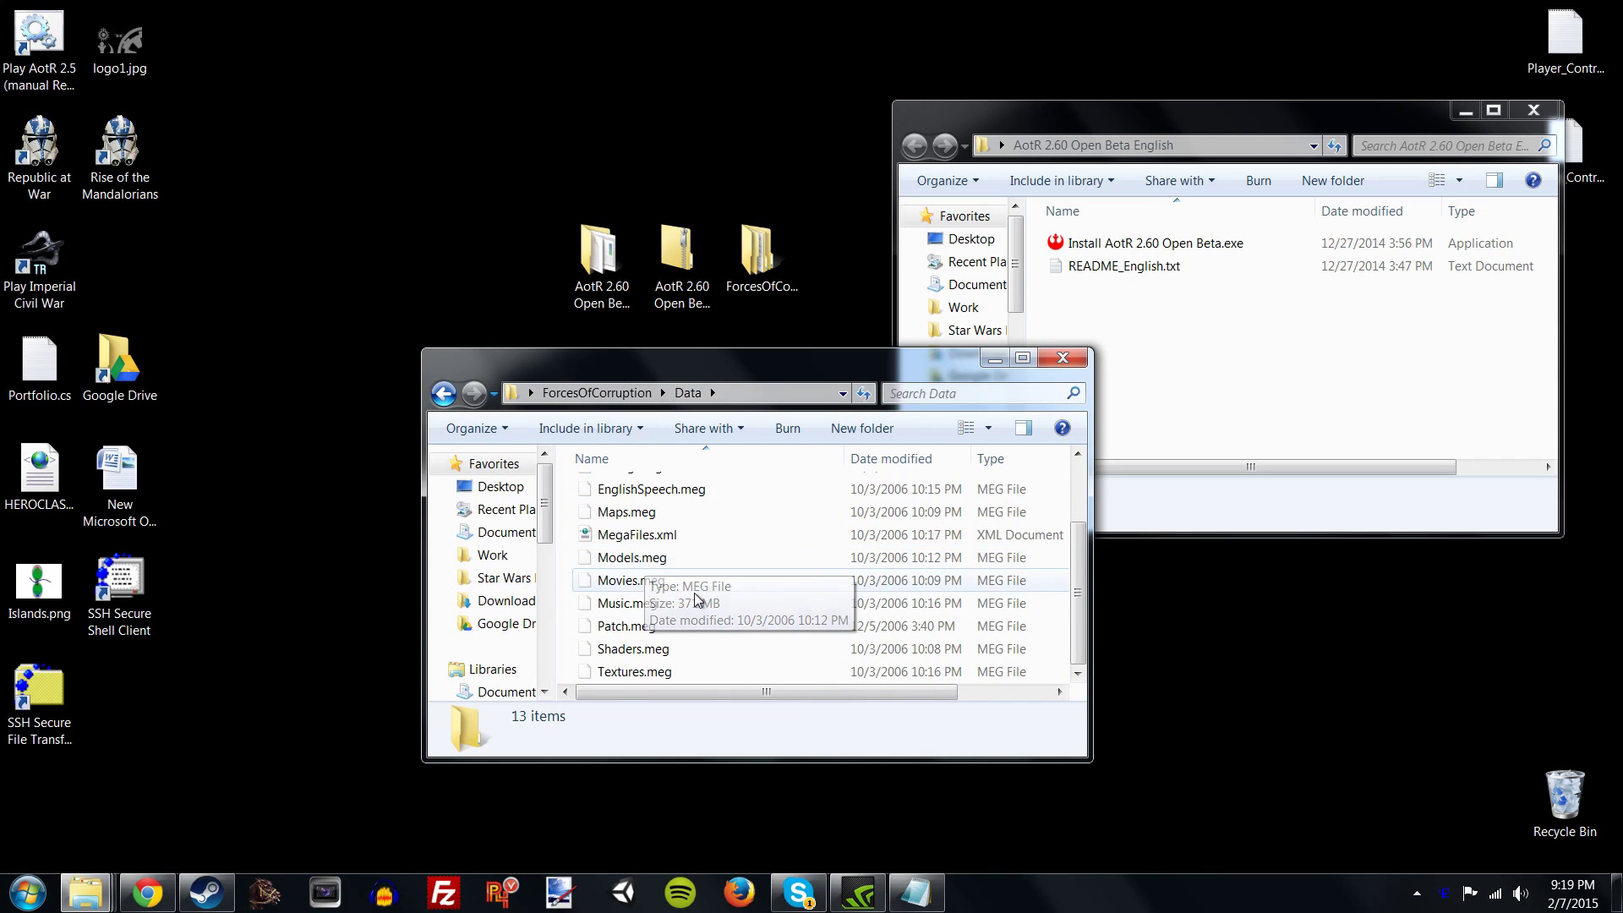
scroll(695, 599, "up", 2)
left_click_drag(706, 372, 670, 359)
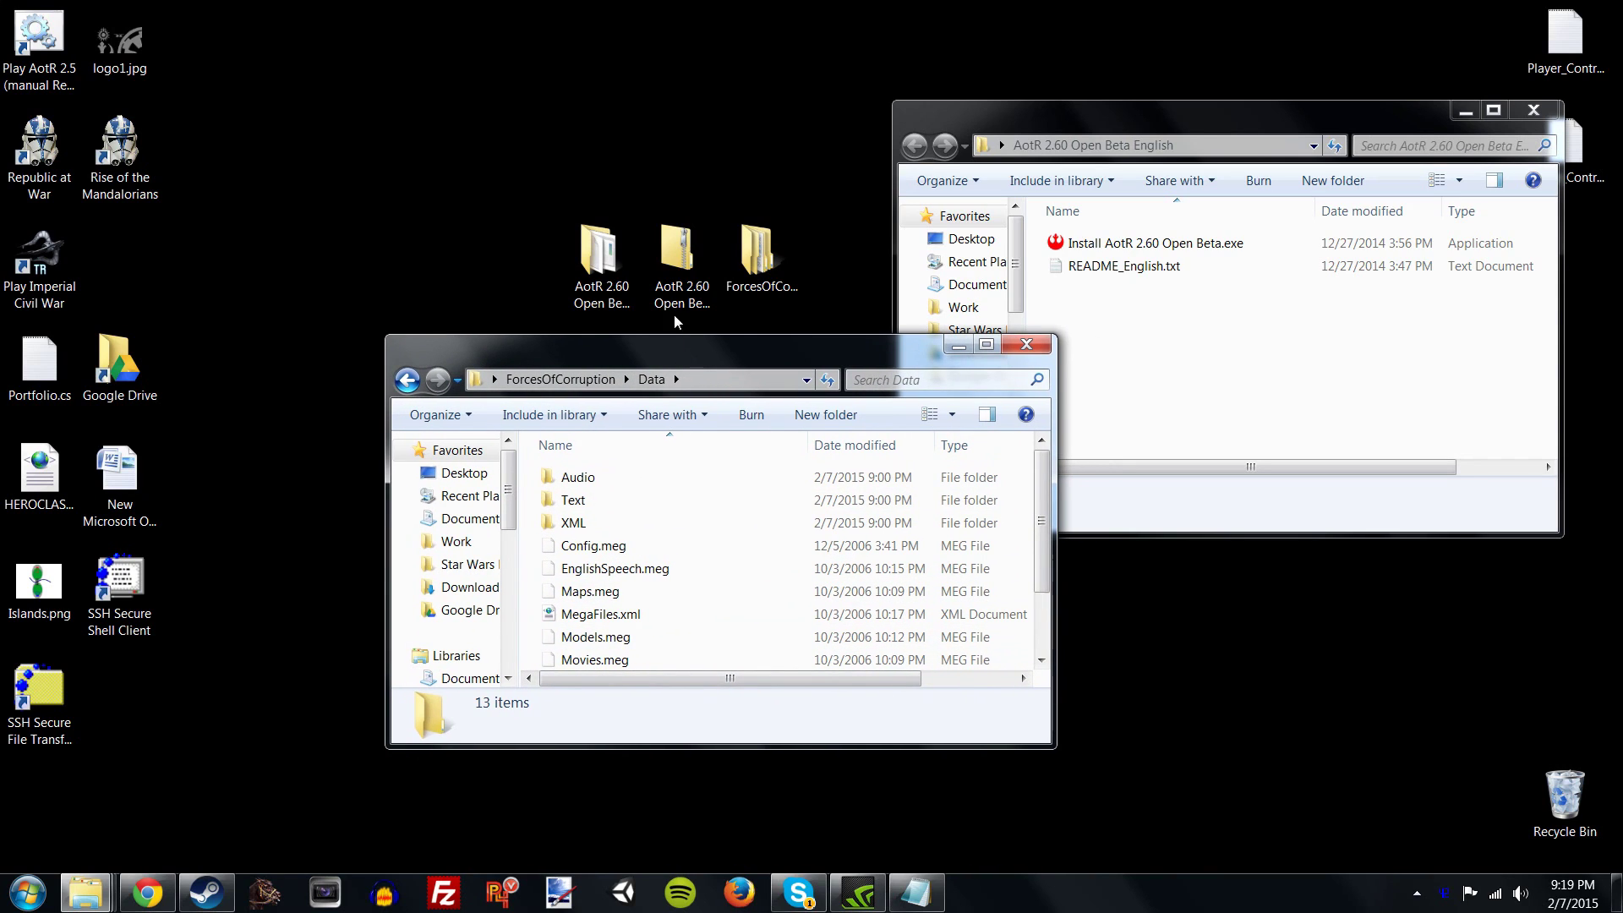
- Bring the Empire at War install folder forward and open its Data_RAW folder
left_click(86, 892)
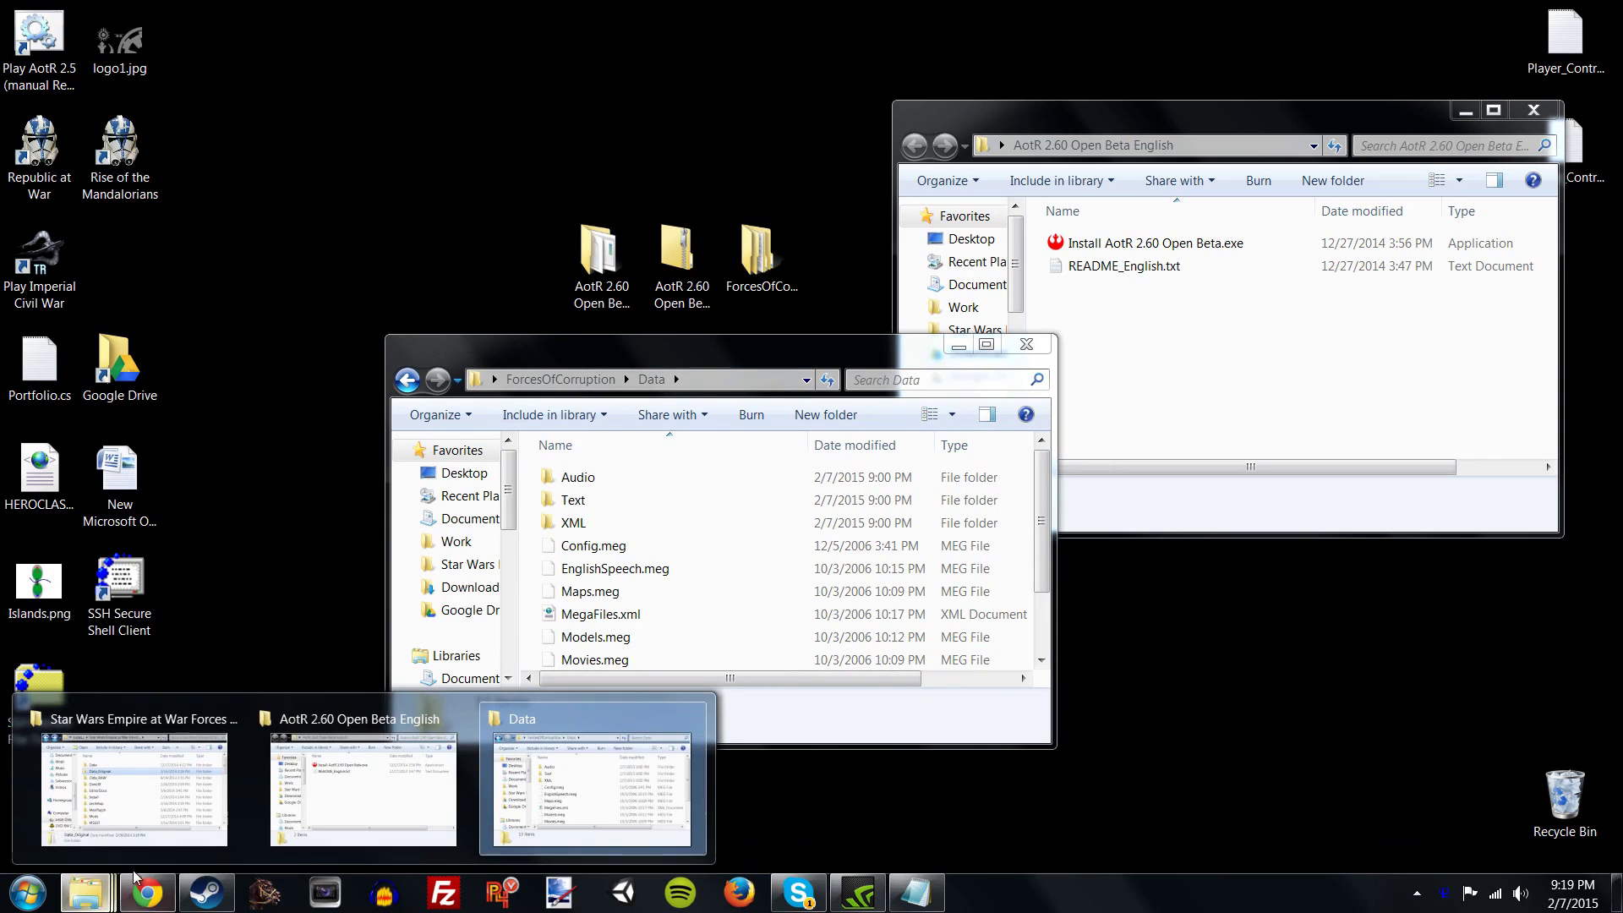
left_click(169, 813)
left_click_drag(813, 468, 947, 101)
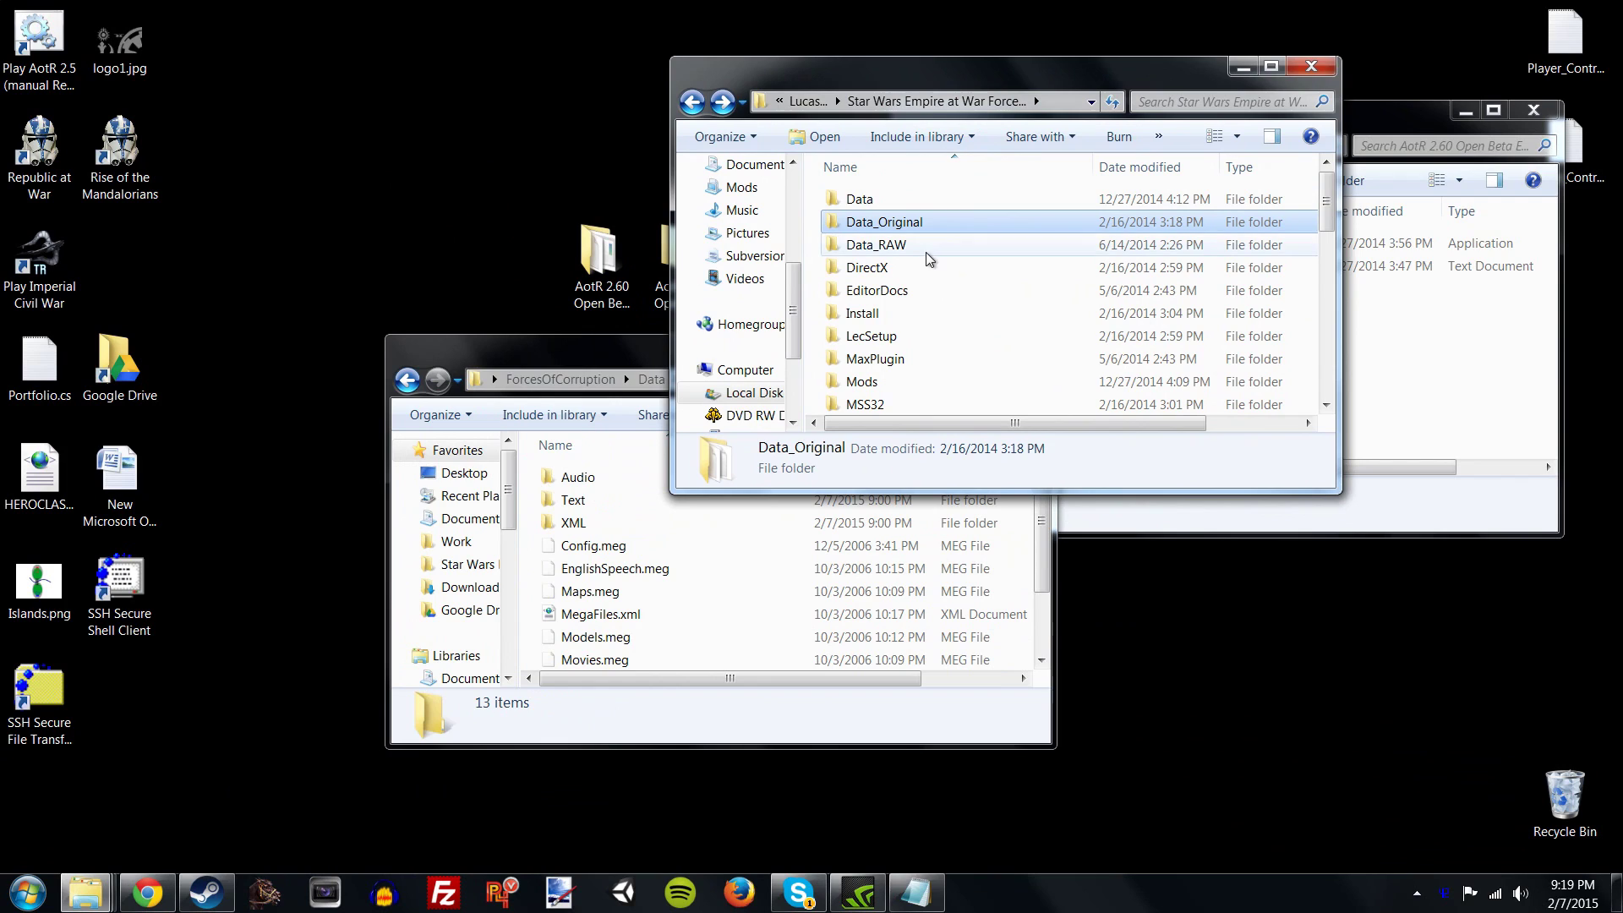
left_click(892, 247)
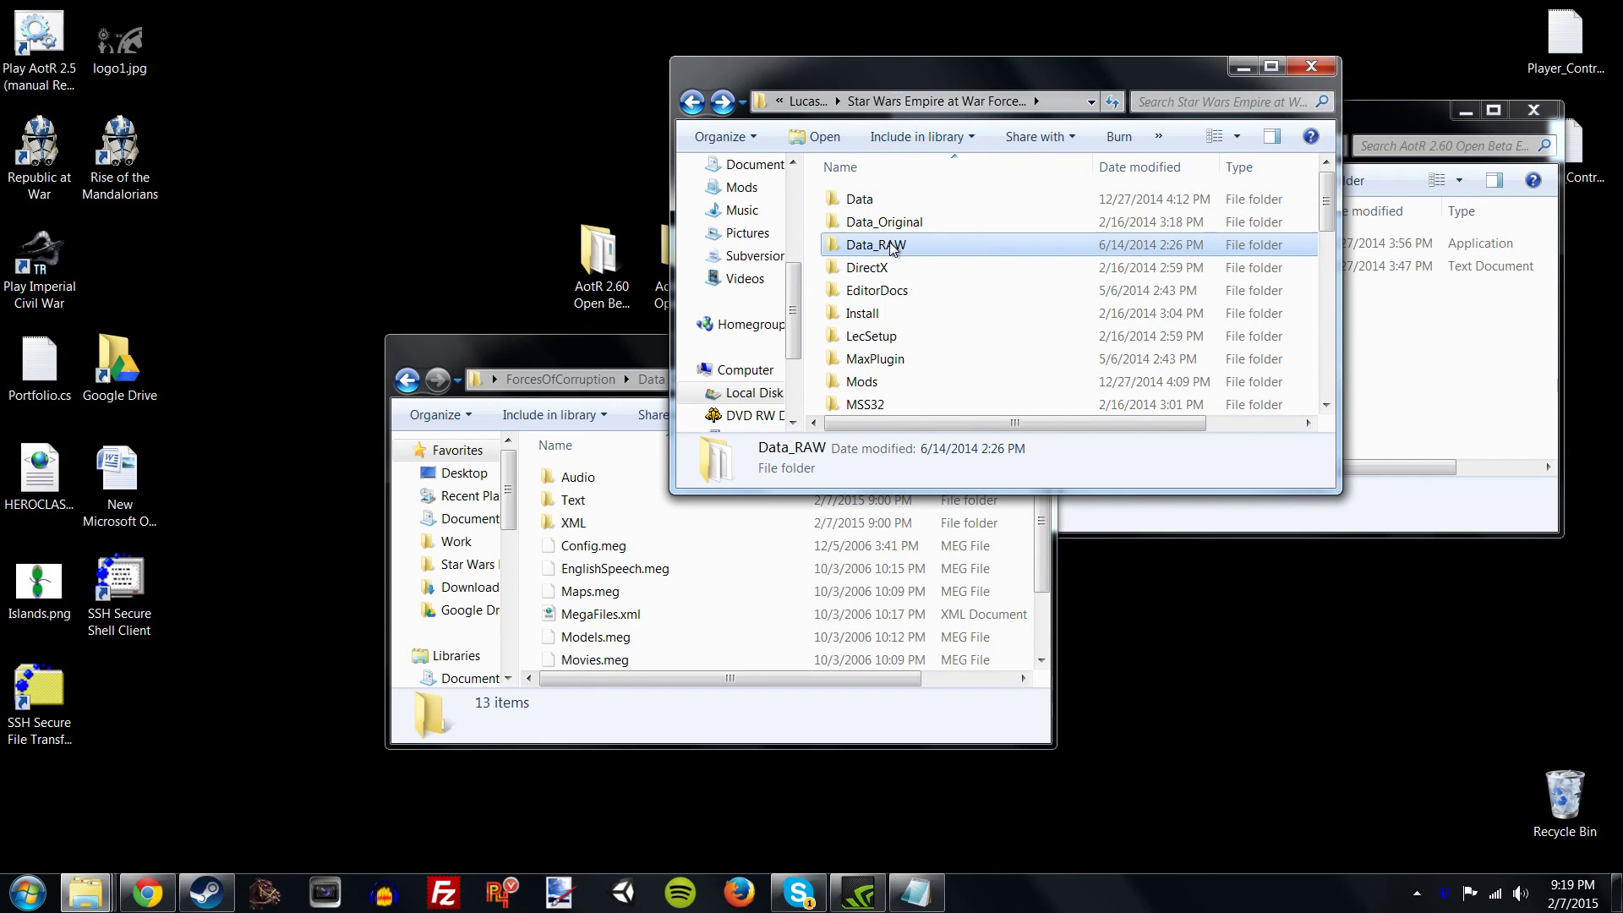
double_click(891, 247)
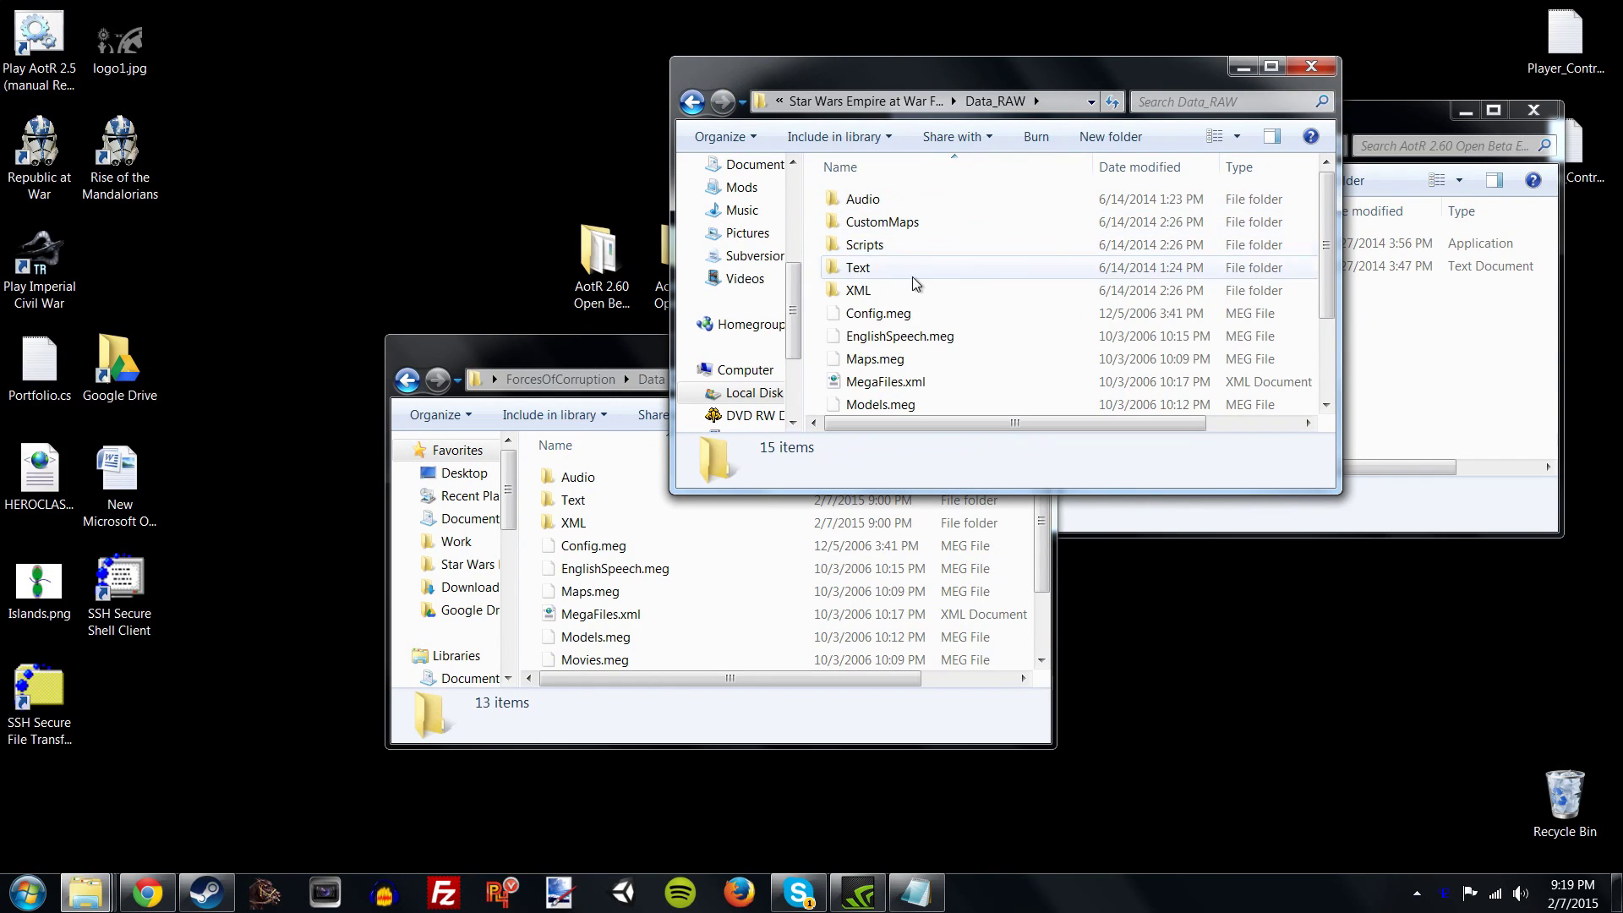
scroll(903, 272, "down", 1)
scroll(903, 272, "up", 1)
left_click_drag(905, 67, 1069, 199)
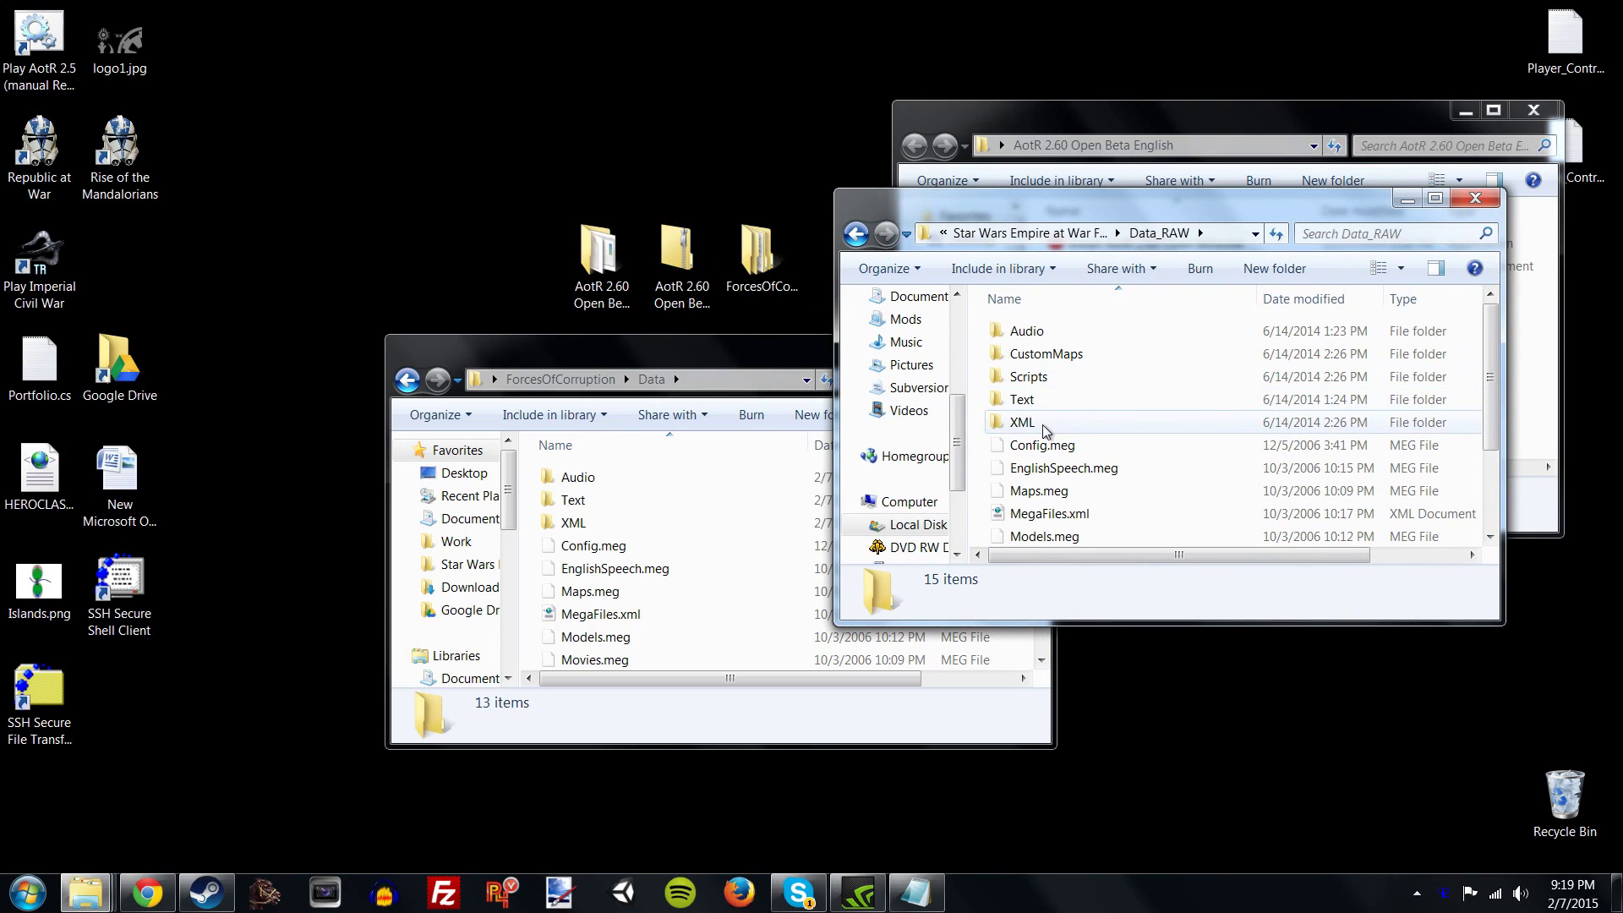
- Look inside Data_RAW's XML and AI subfolders, then return to the Data_RAW listing
left_click(1031, 376)
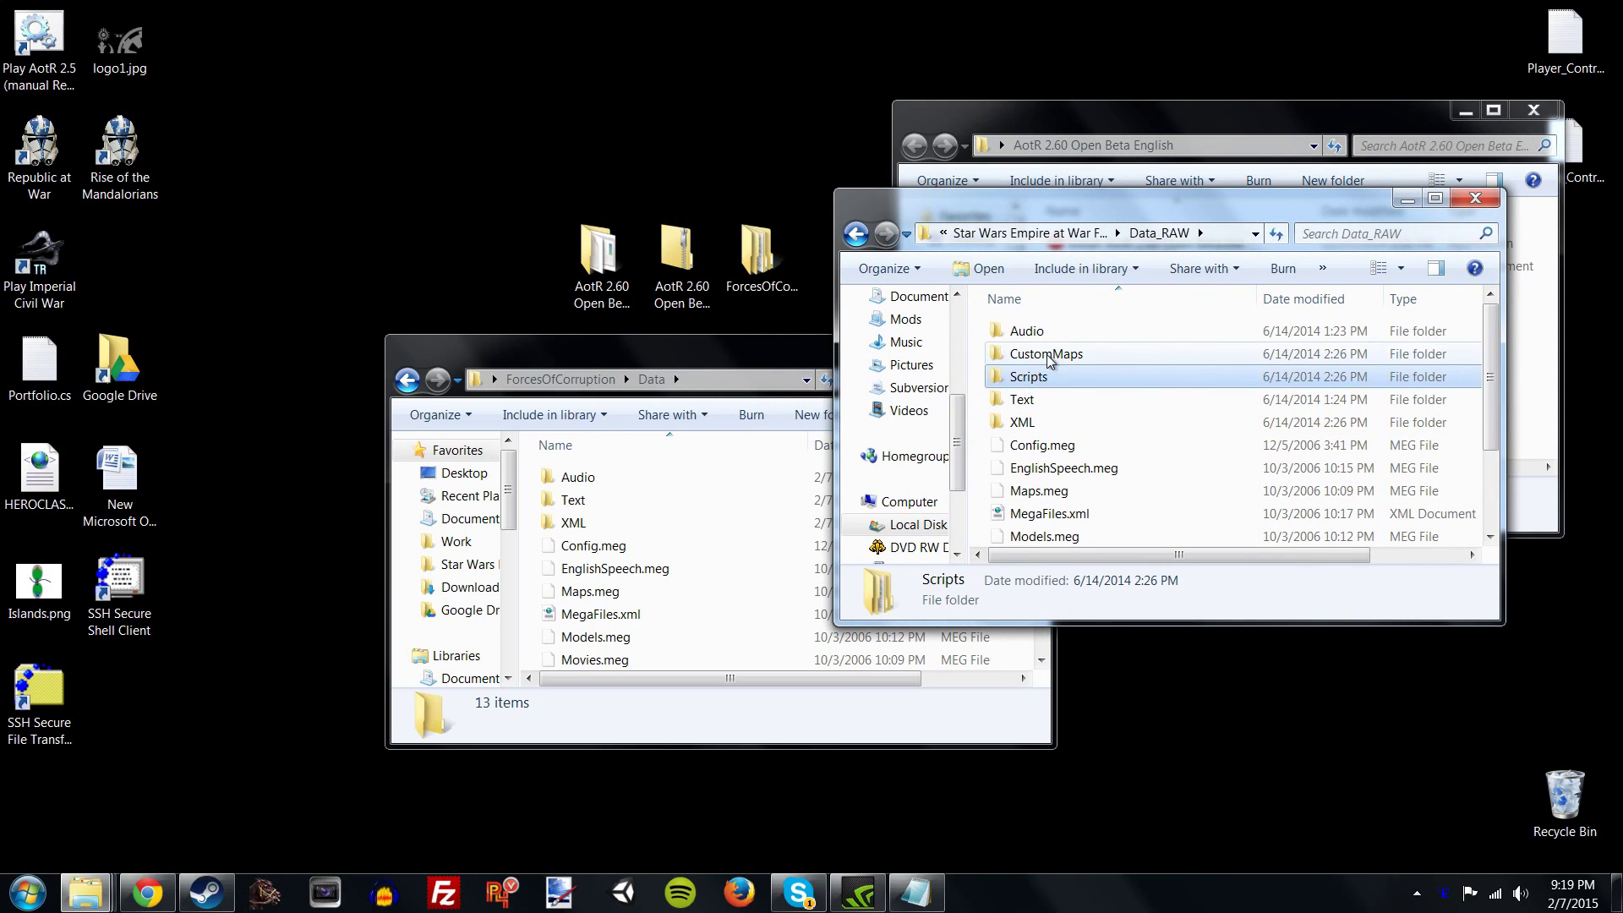
left_click(1047, 353)
double_click(1025, 422)
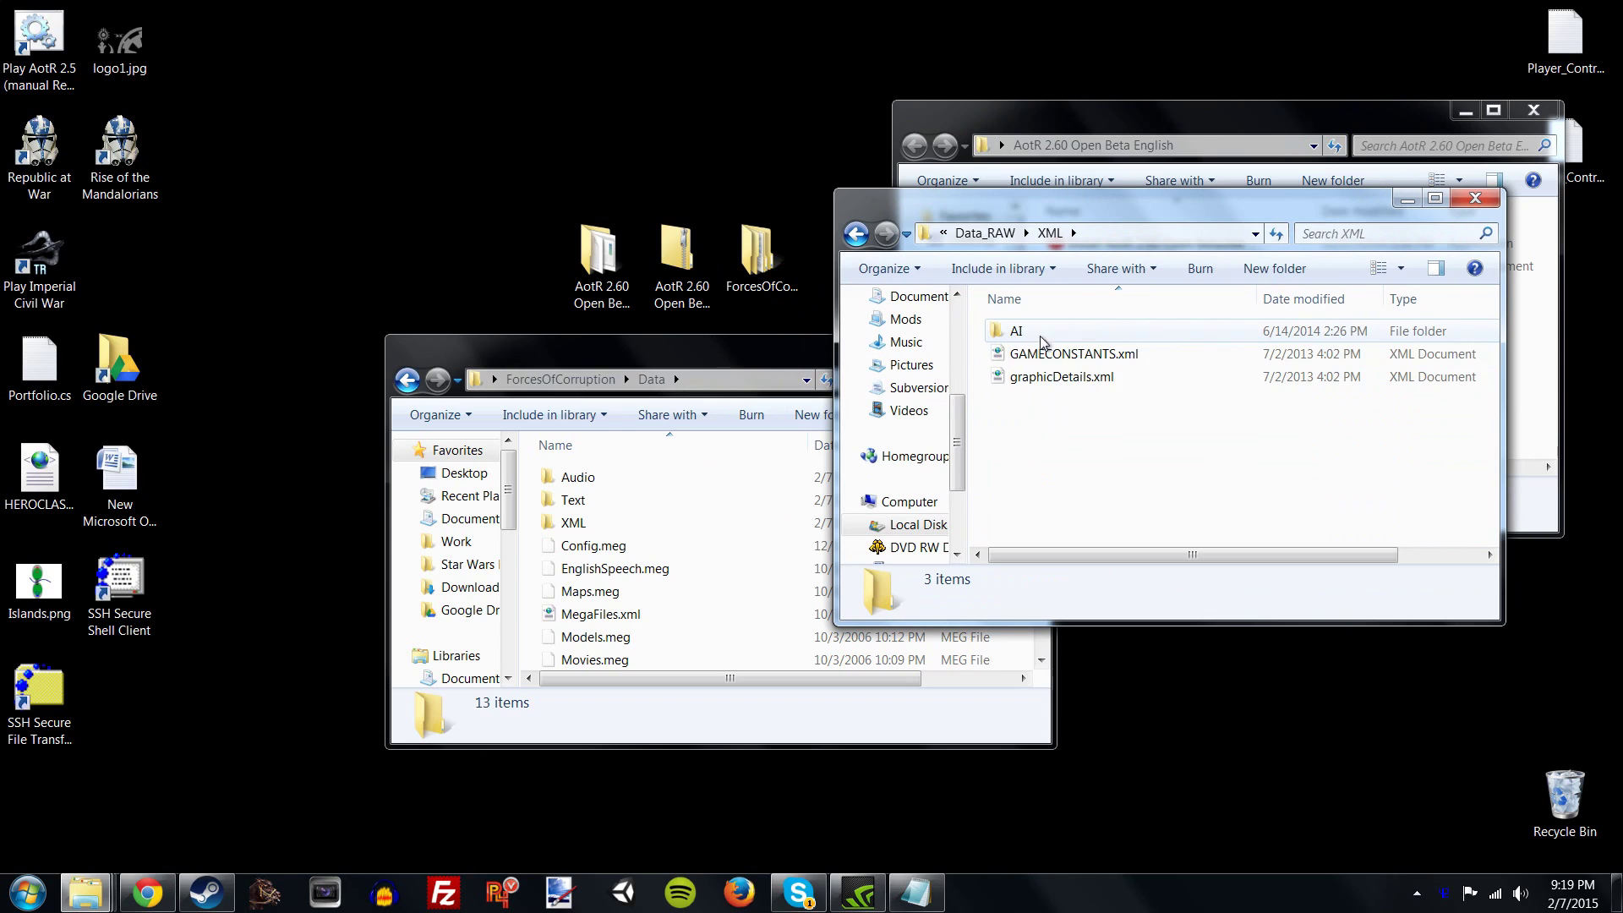
double_click(1014, 331)
left_click(856, 235)
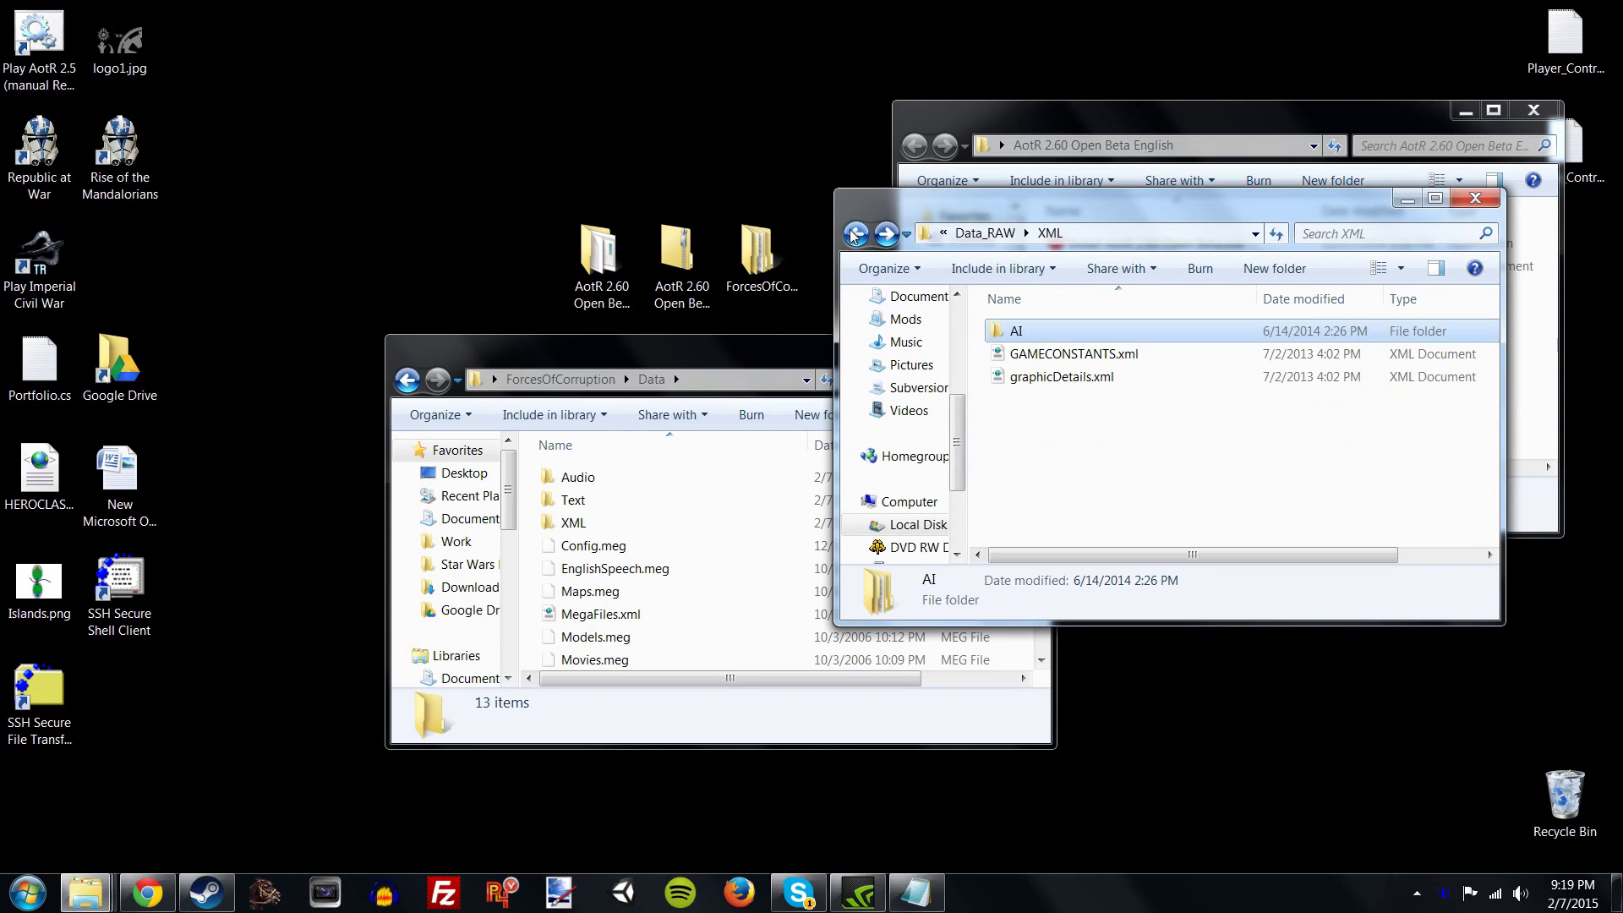
left_click(856, 234)
left_click_drag(735, 358, 809, 193)
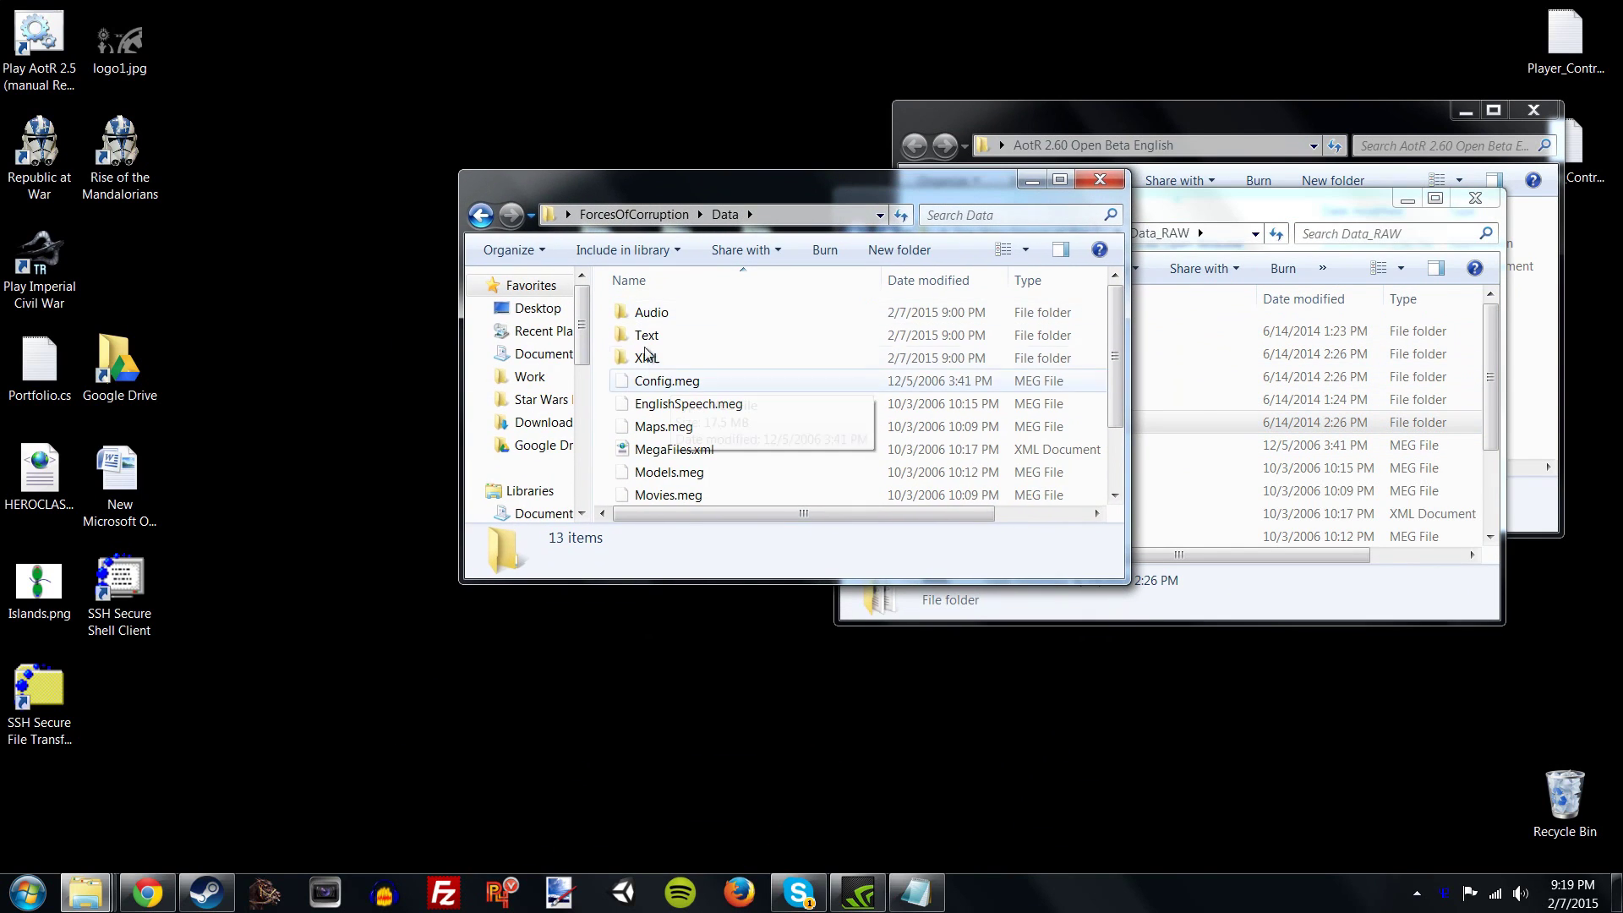
- Browse the copied Data > XML folder, then return to ForcesOfCorruption
scroll(735, 414, "down", 2)
scroll(677, 338, "up", 2)
left_click(660, 314)
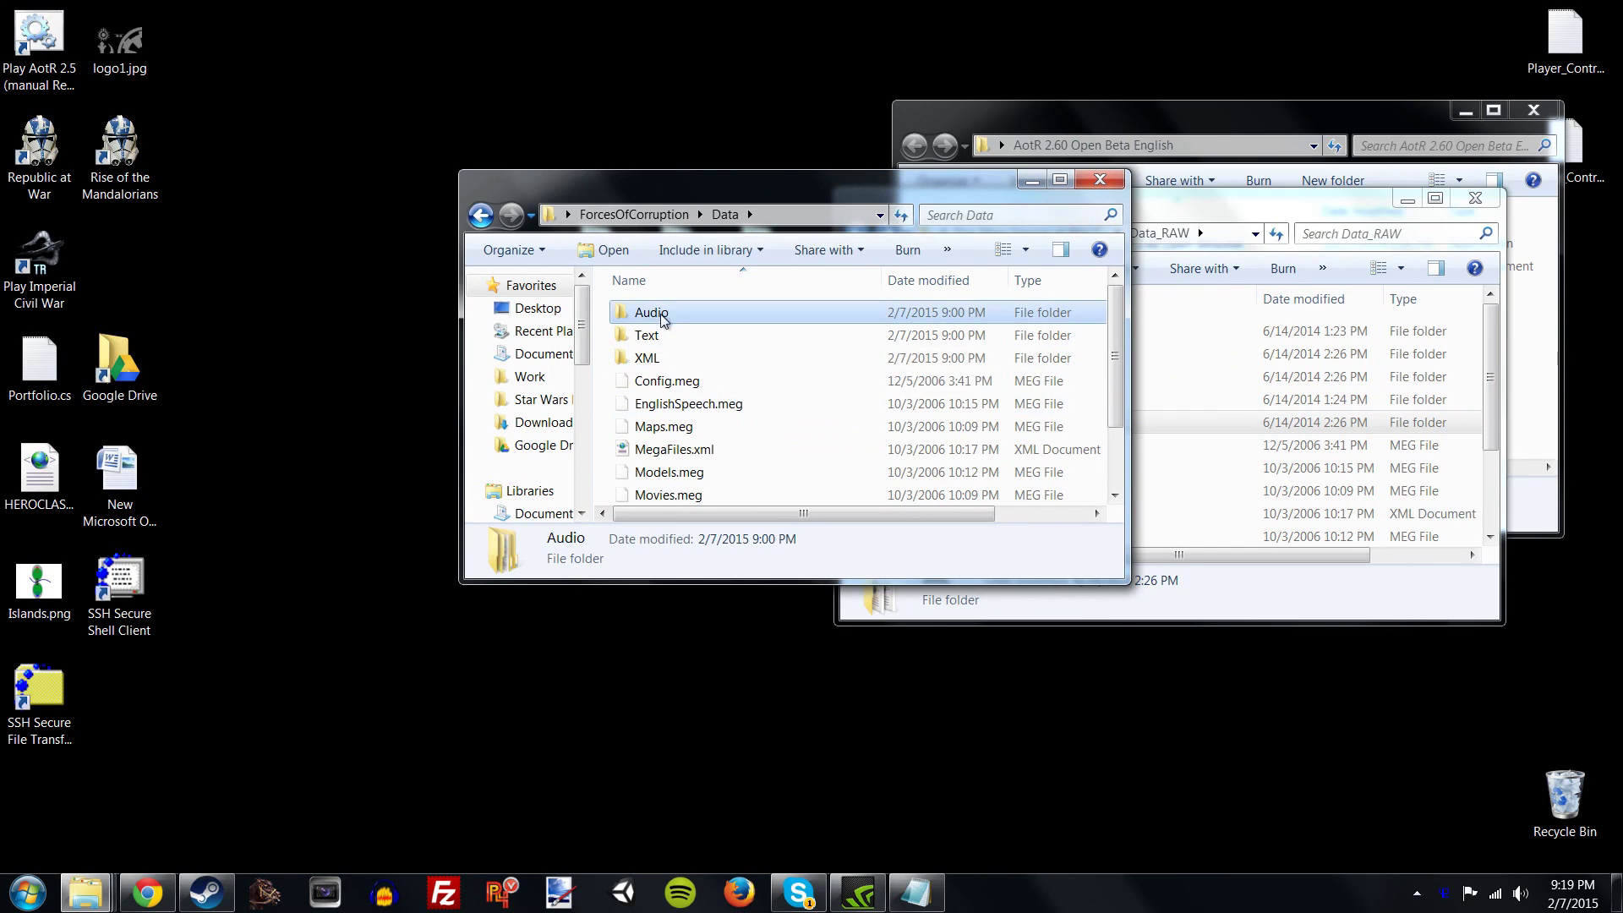
left_click(667, 335)
left_click(667, 359)
double_click(667, 359)
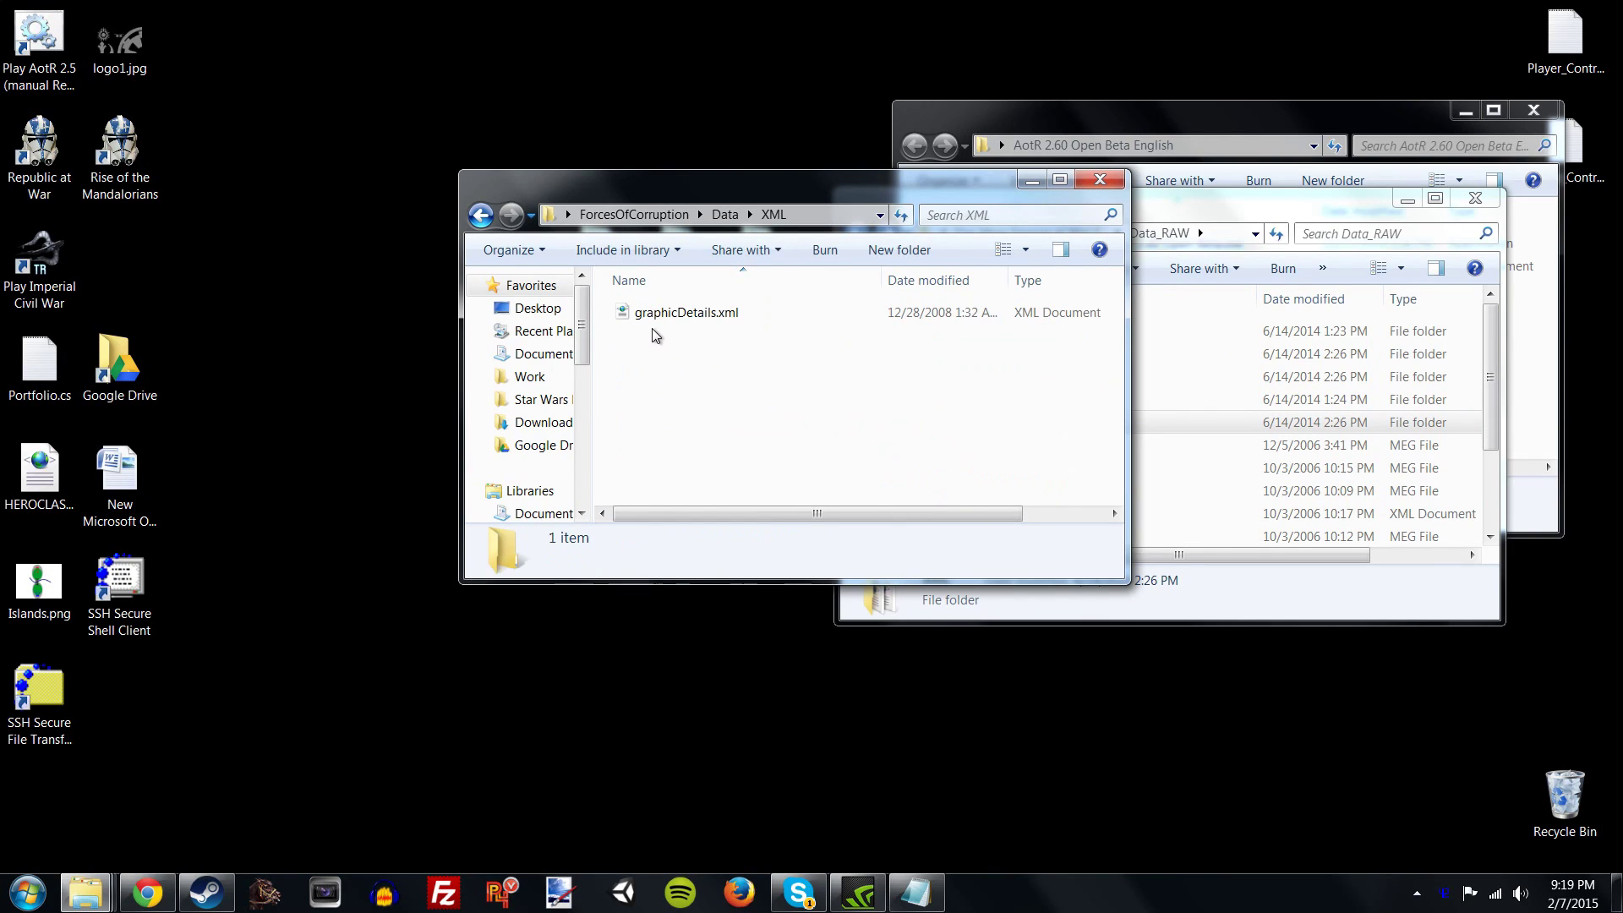
left_click(658, 314)
left_click(716, 380)
left_click(480, 215)
left_click(480, 215)
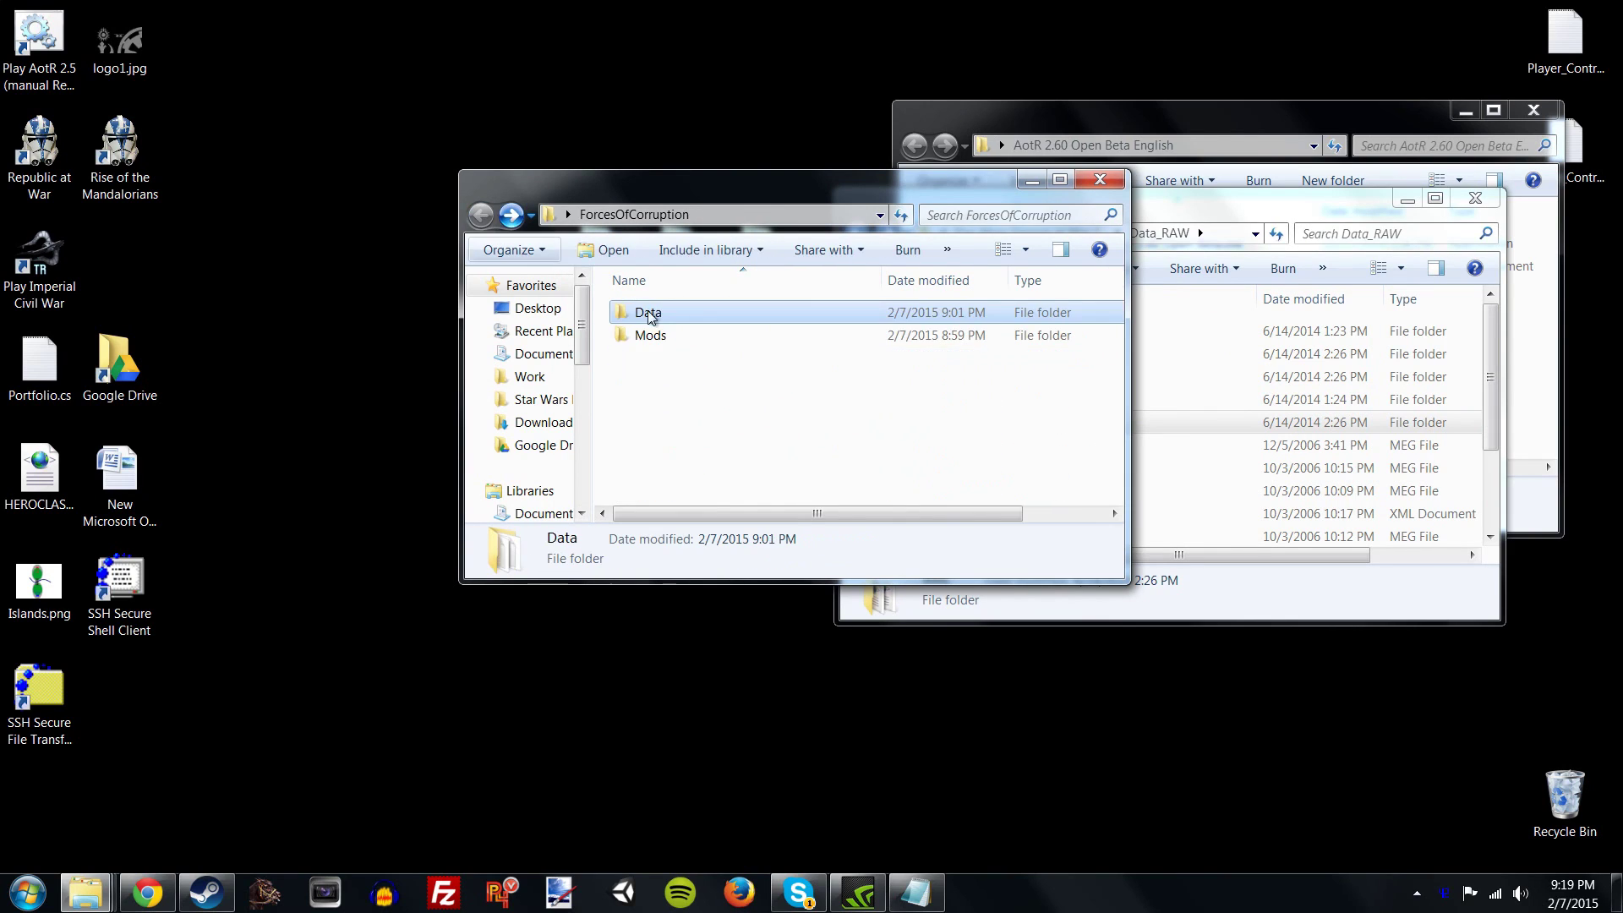
double_click(660, 318)
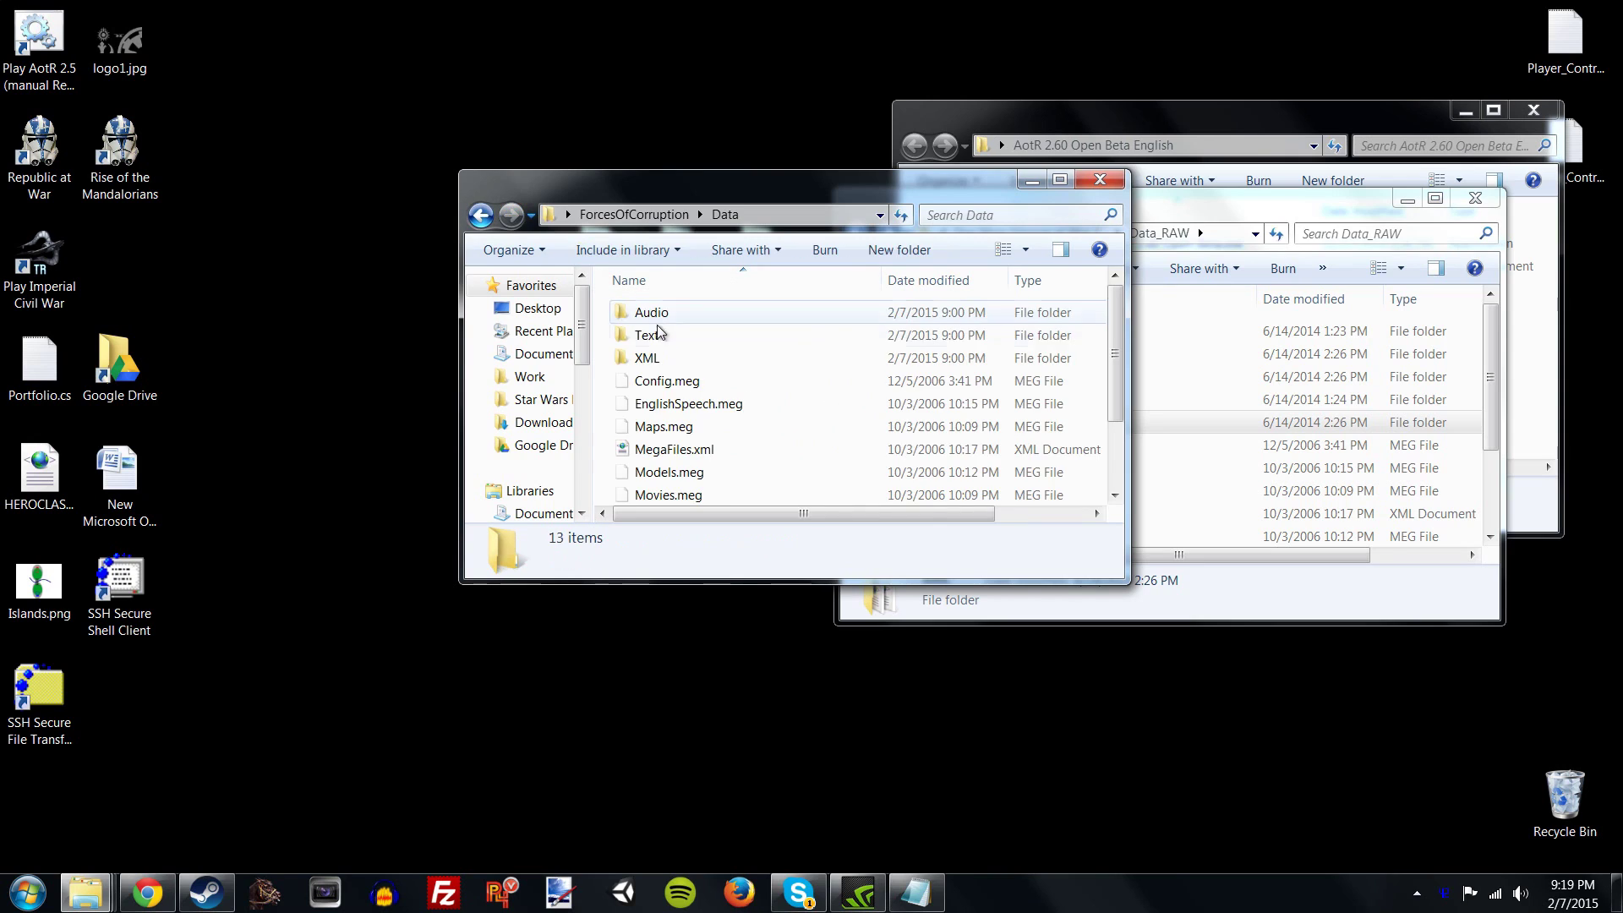
left_click(480, 214)
- Shift the ForcesOfCorruption window left and take Data_RAW back up to the install folder
left_click_drag(719, 179, 393, 171)
left_click_drag(1076, 204, 1148, 186)
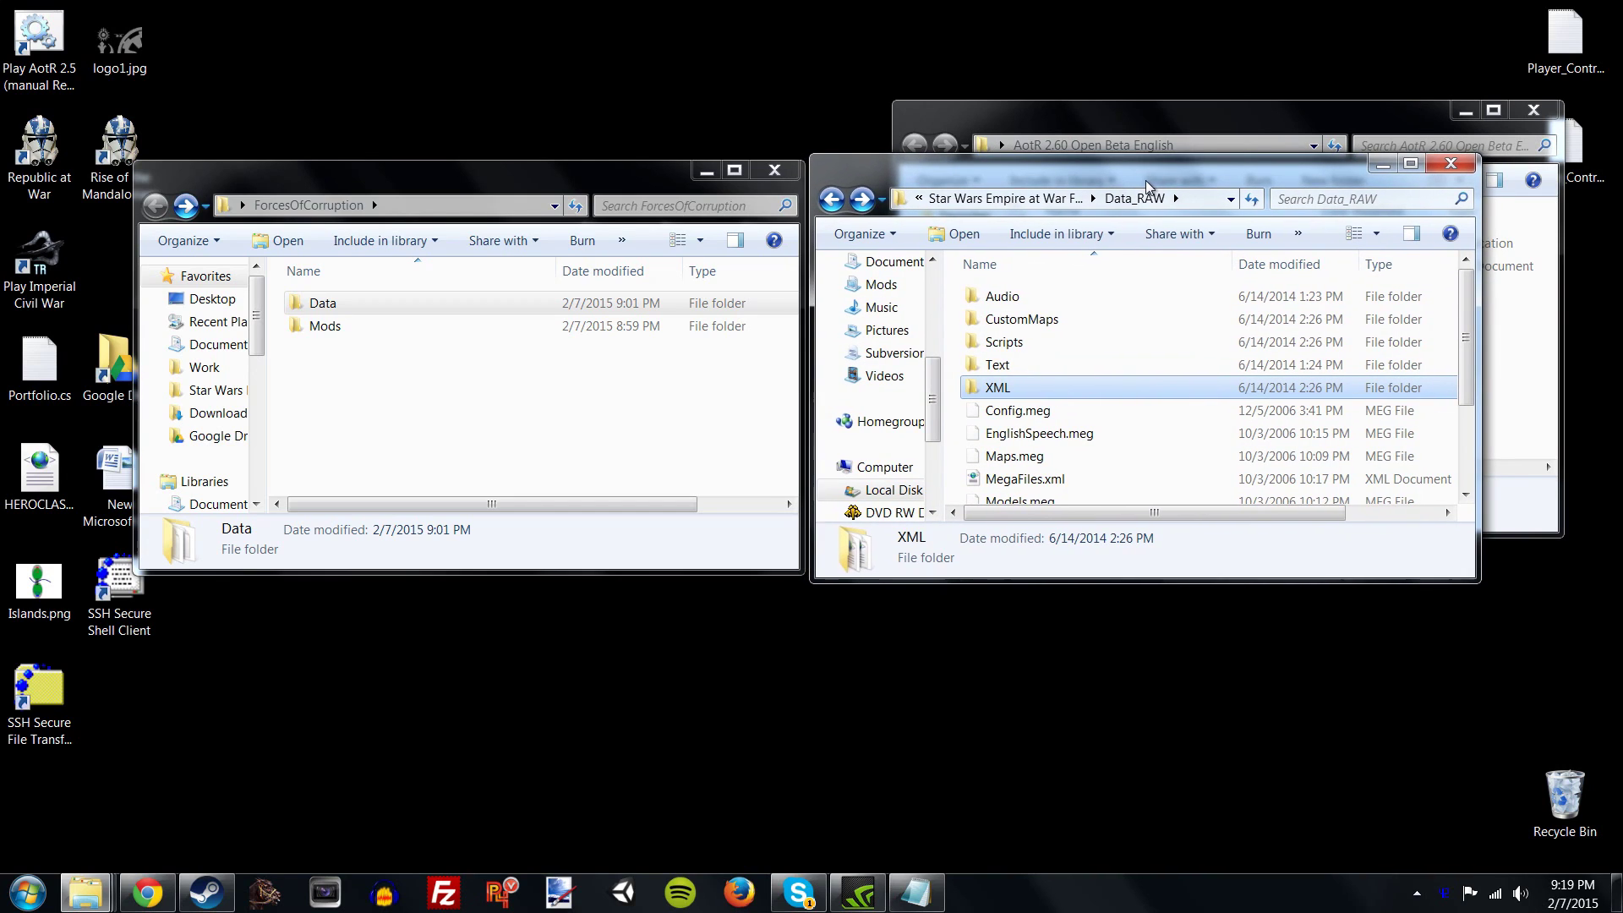
left_click(832, 199)
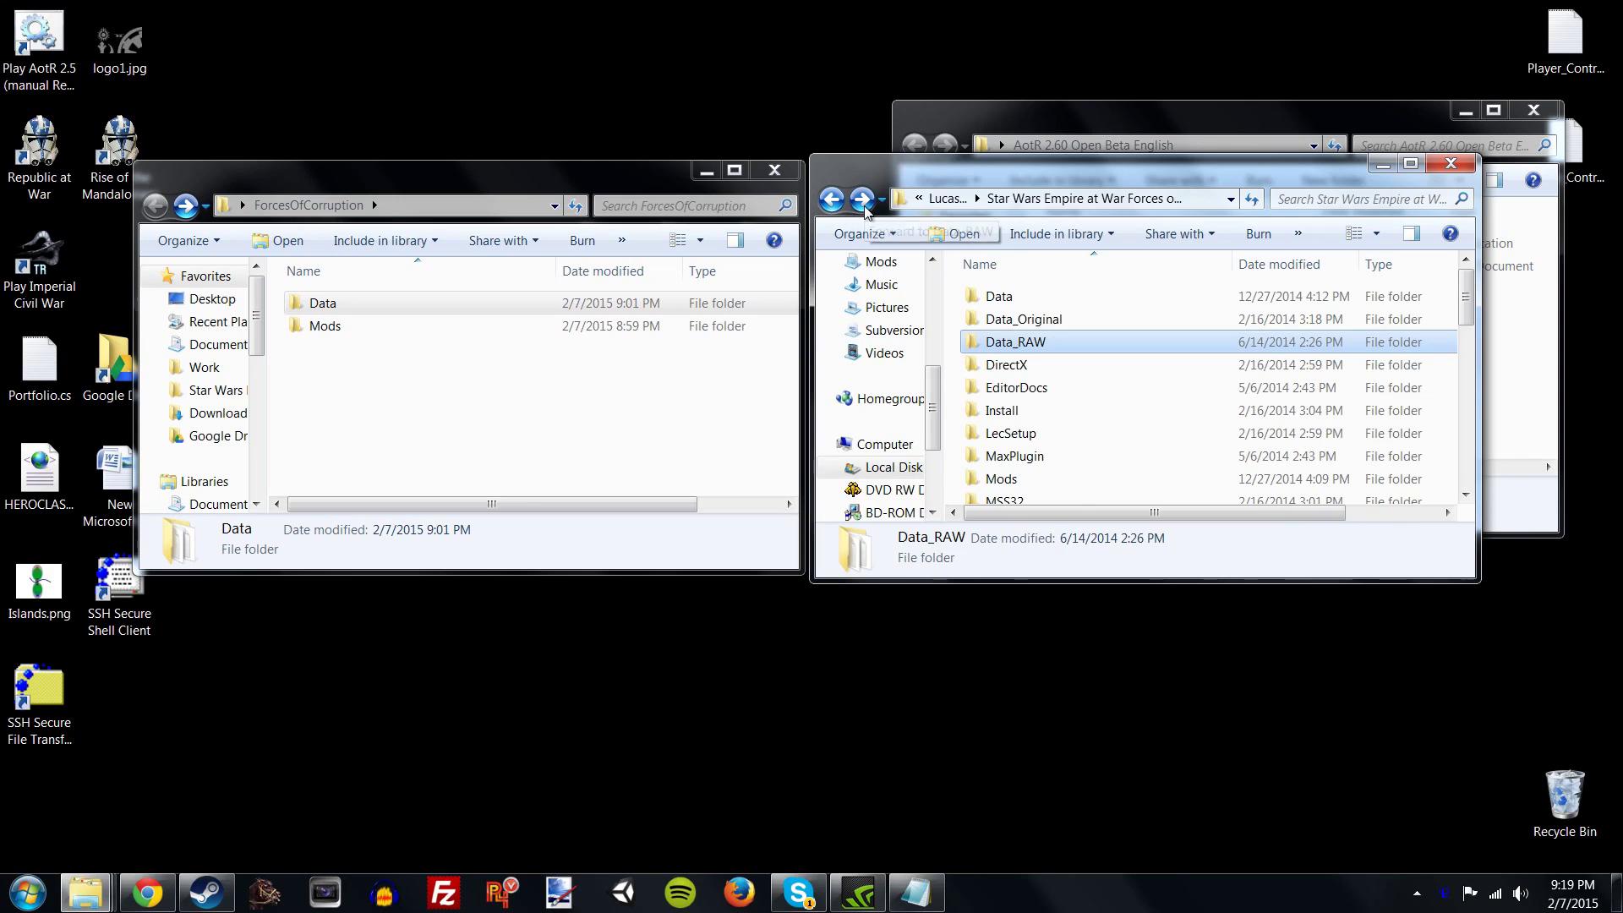
mouse_move(1040, 457)
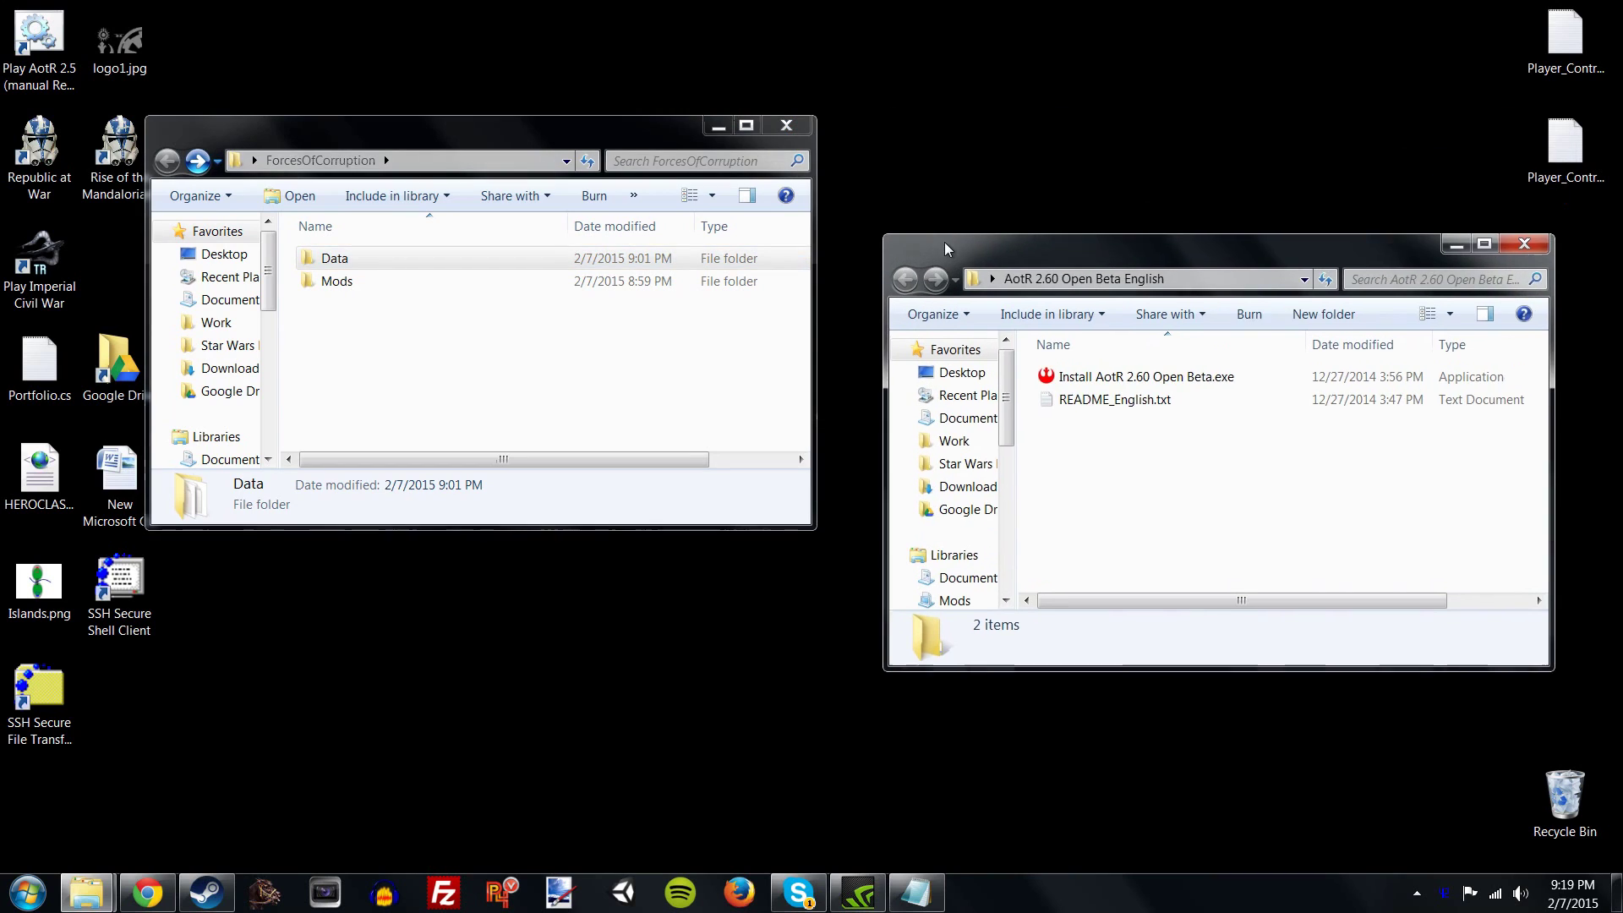
- Arrange the ForcesOfCorruption and AotR 2.60 Open Beta English windows next to each other
left_click_drag(633, 138, 656, 289)
left_click_drag(913, 247, 894, 294)
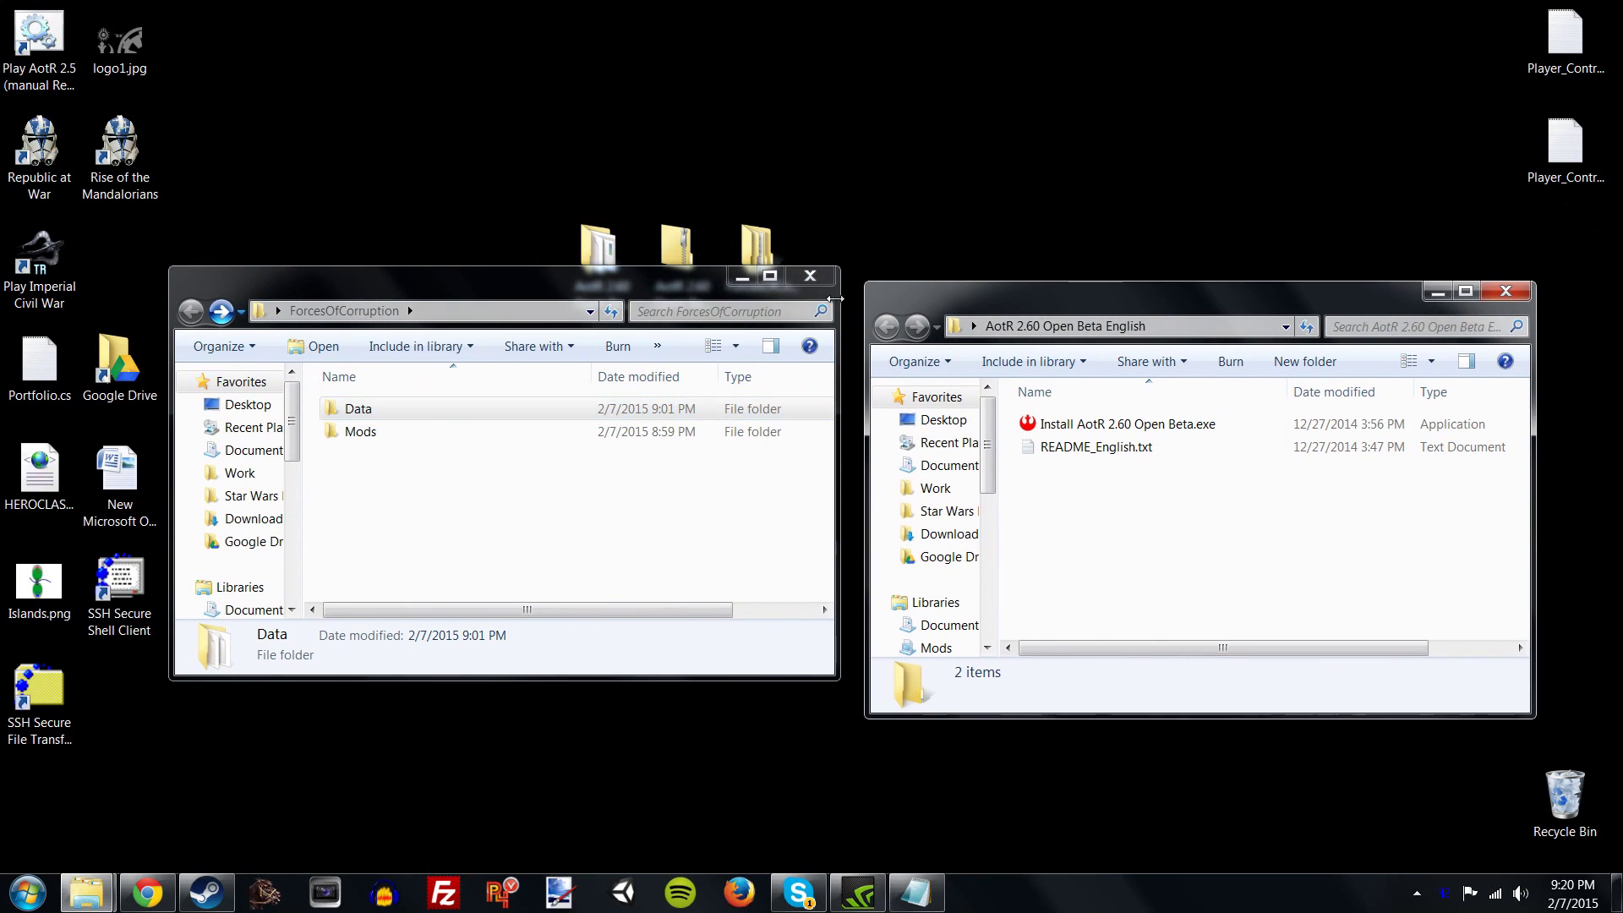
left_click(662, 283)
left_click_drag(662, 283, 630, 353)
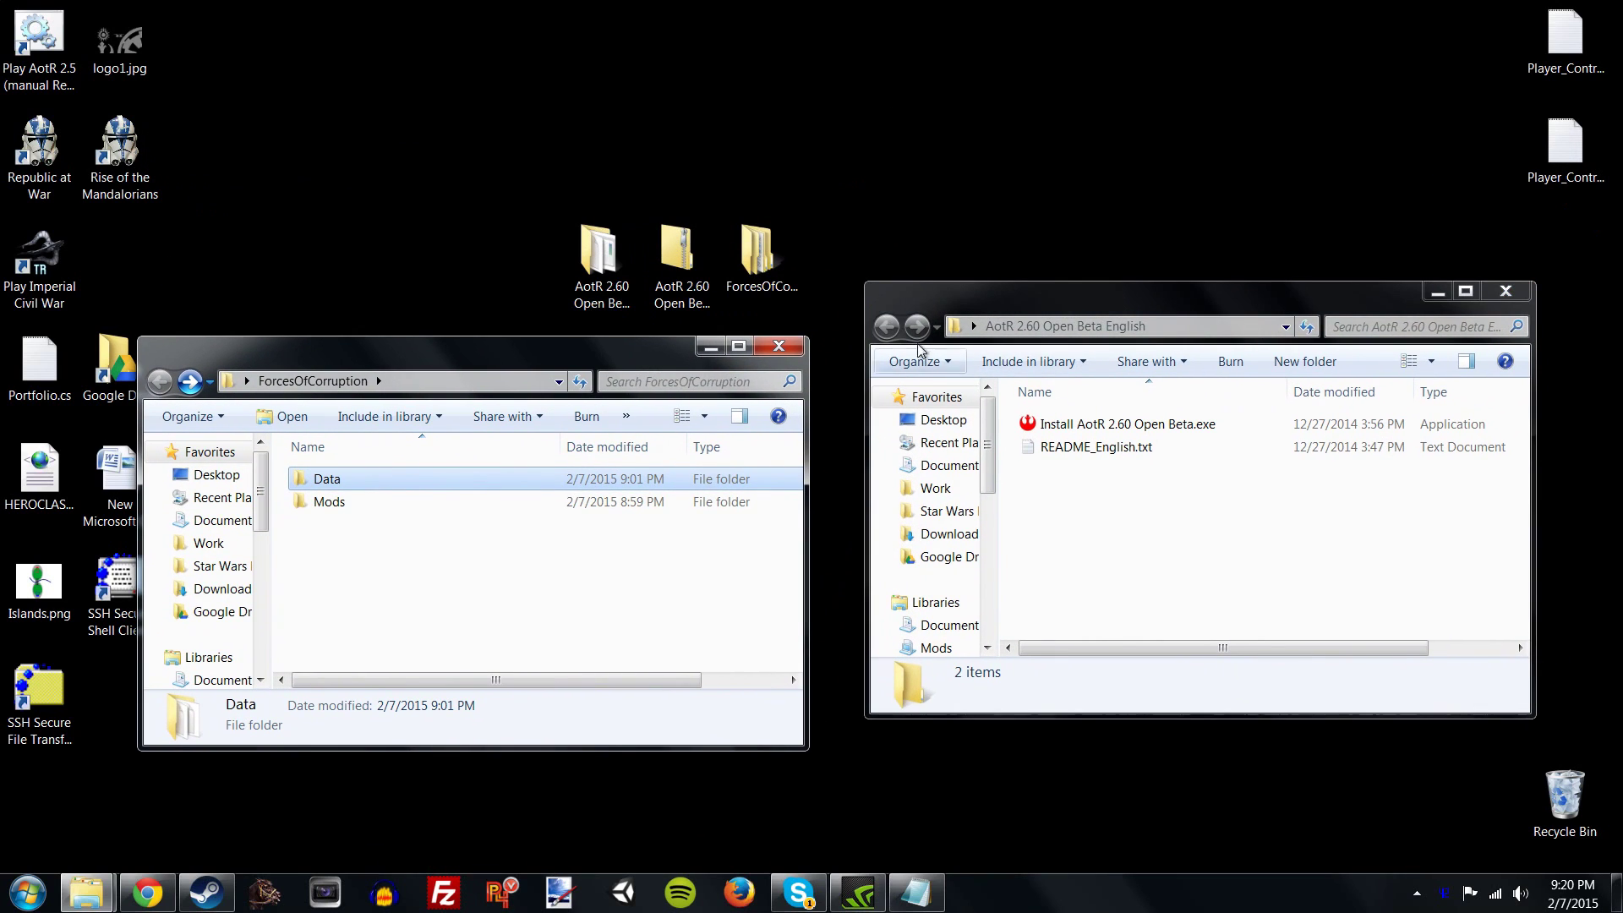
left_click_drag(1074, 288, 1023, 328)
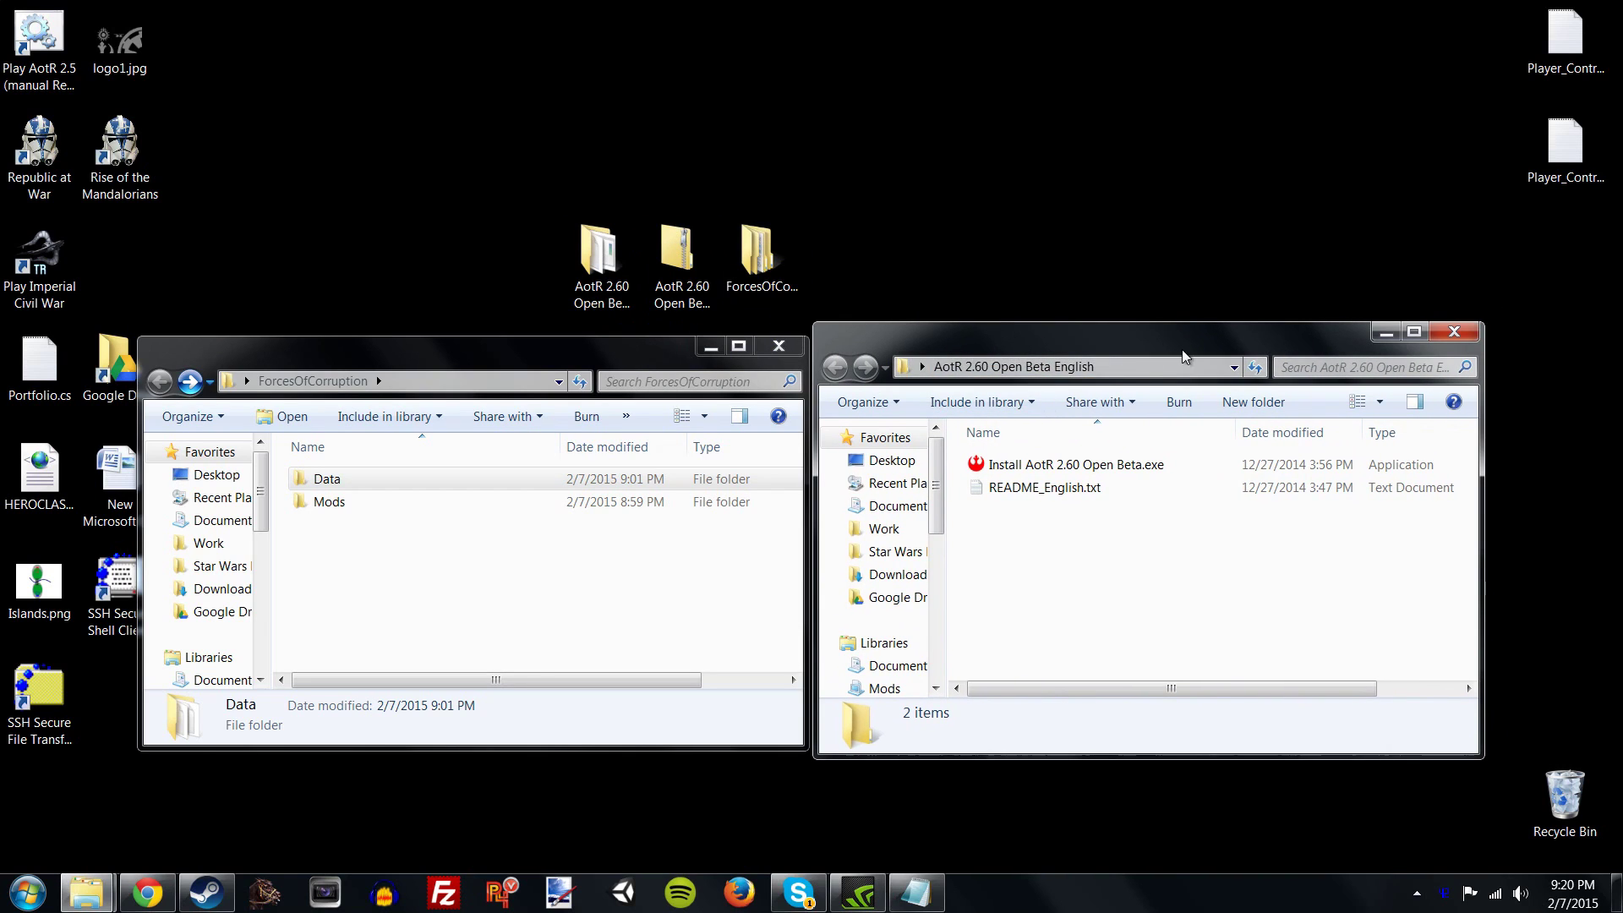
- Launch Install AotR 2.60 Open Beta.exe and continue past the Setup welcome page
left_click_drag(1109, 336, 1164, 146)
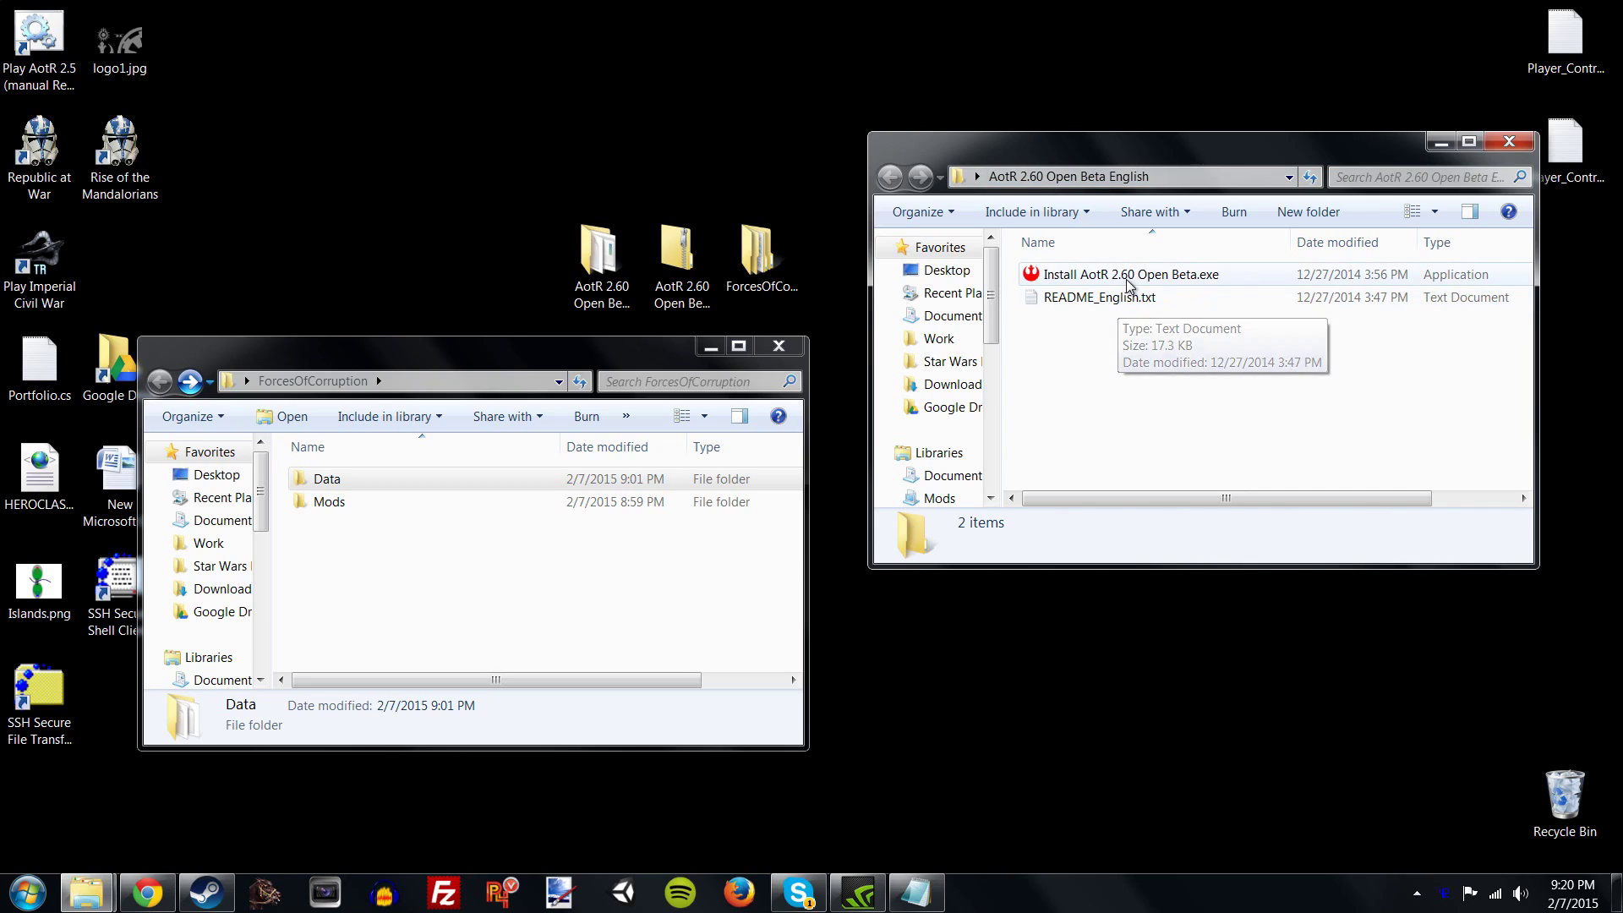
double_click(1127, 275)
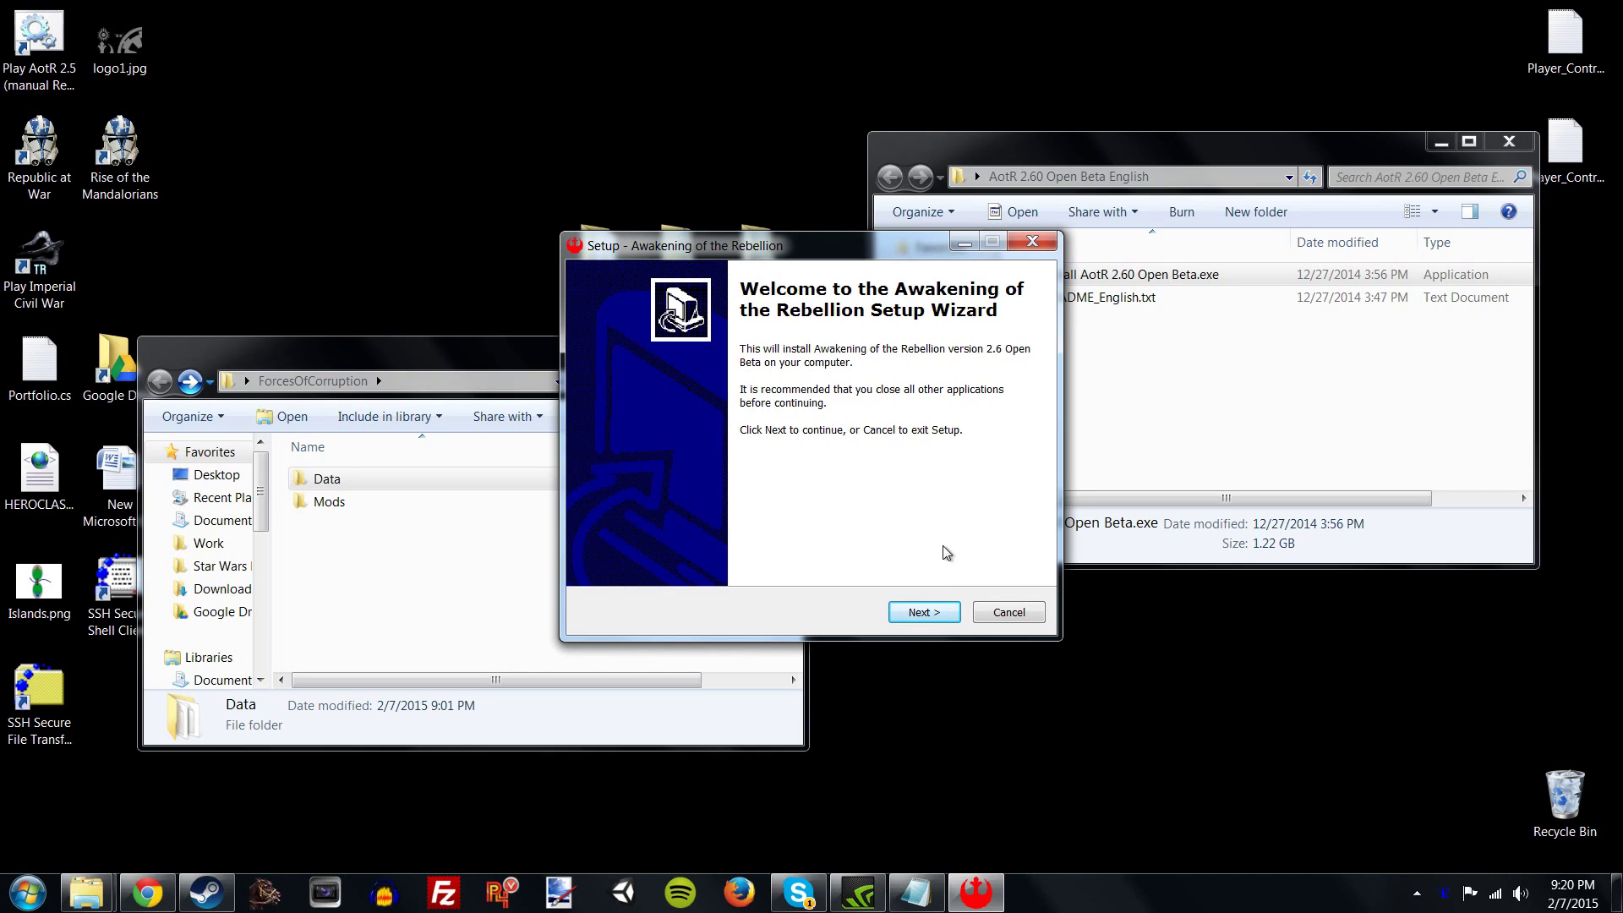
left_click_drag(761, 257, 813, 213)
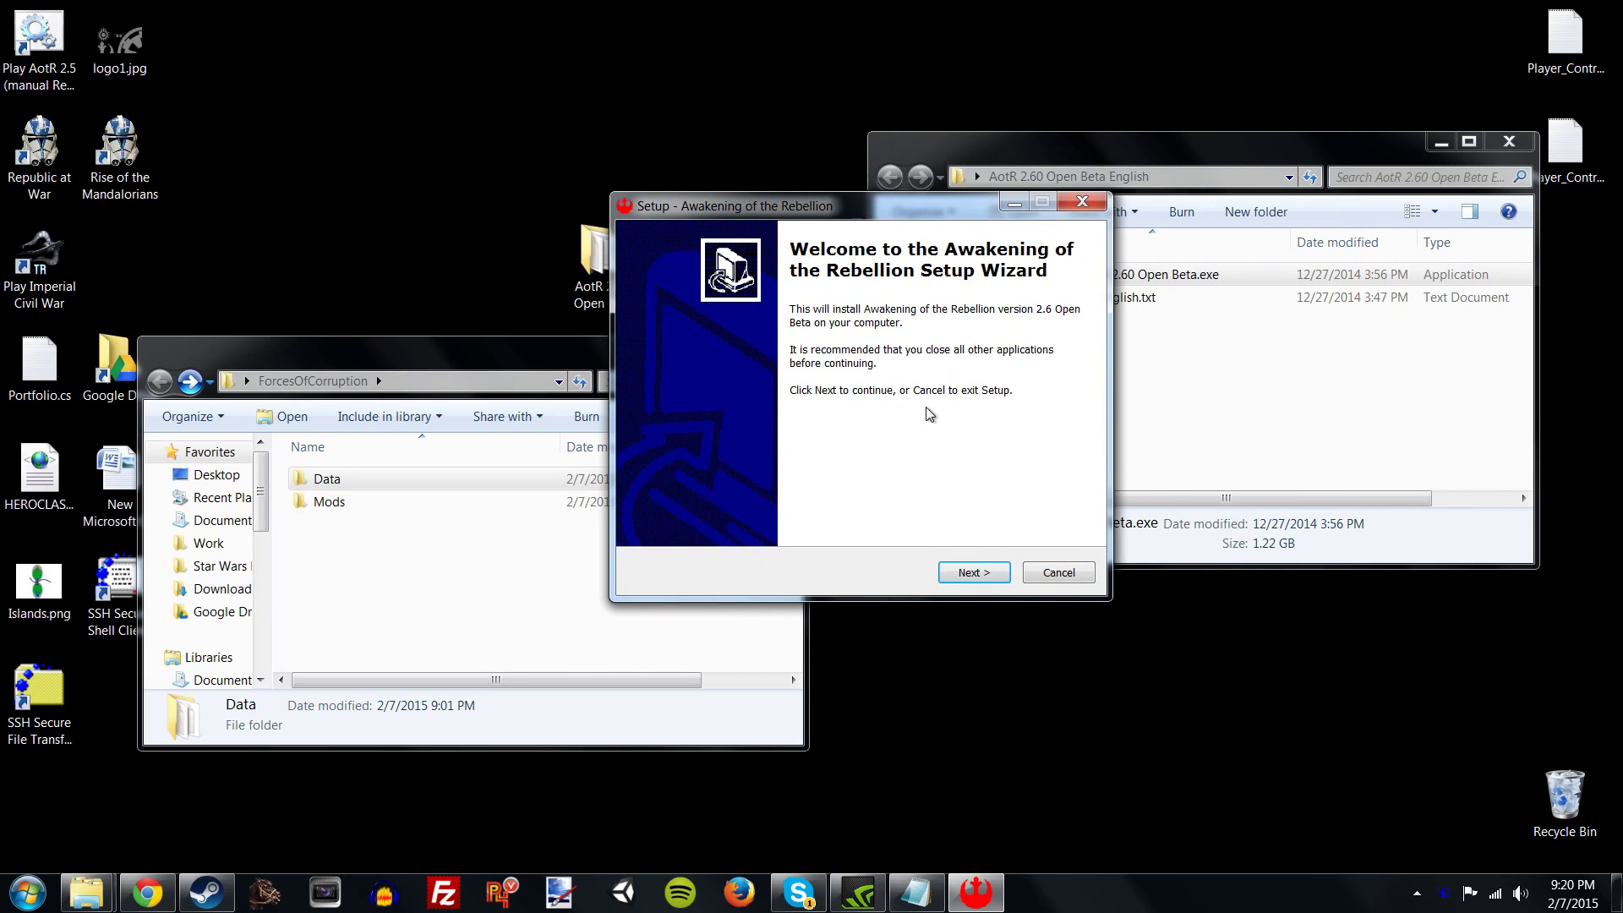
left_click_drag(804, 218, 810, 221)
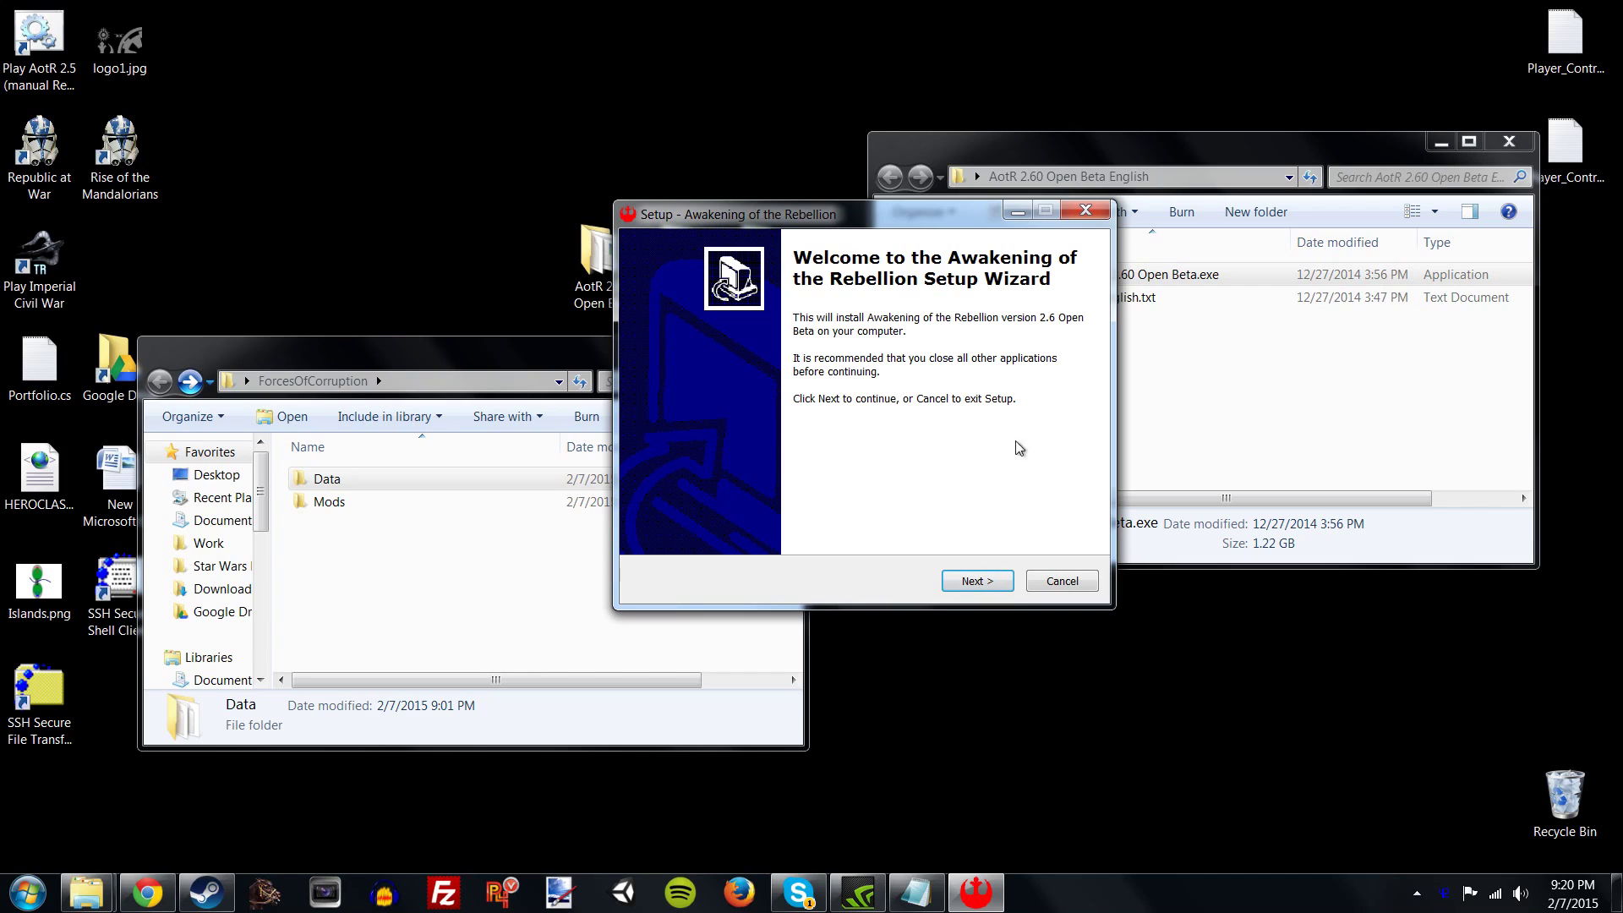
left_click_drag(975, 227, 992, 196)
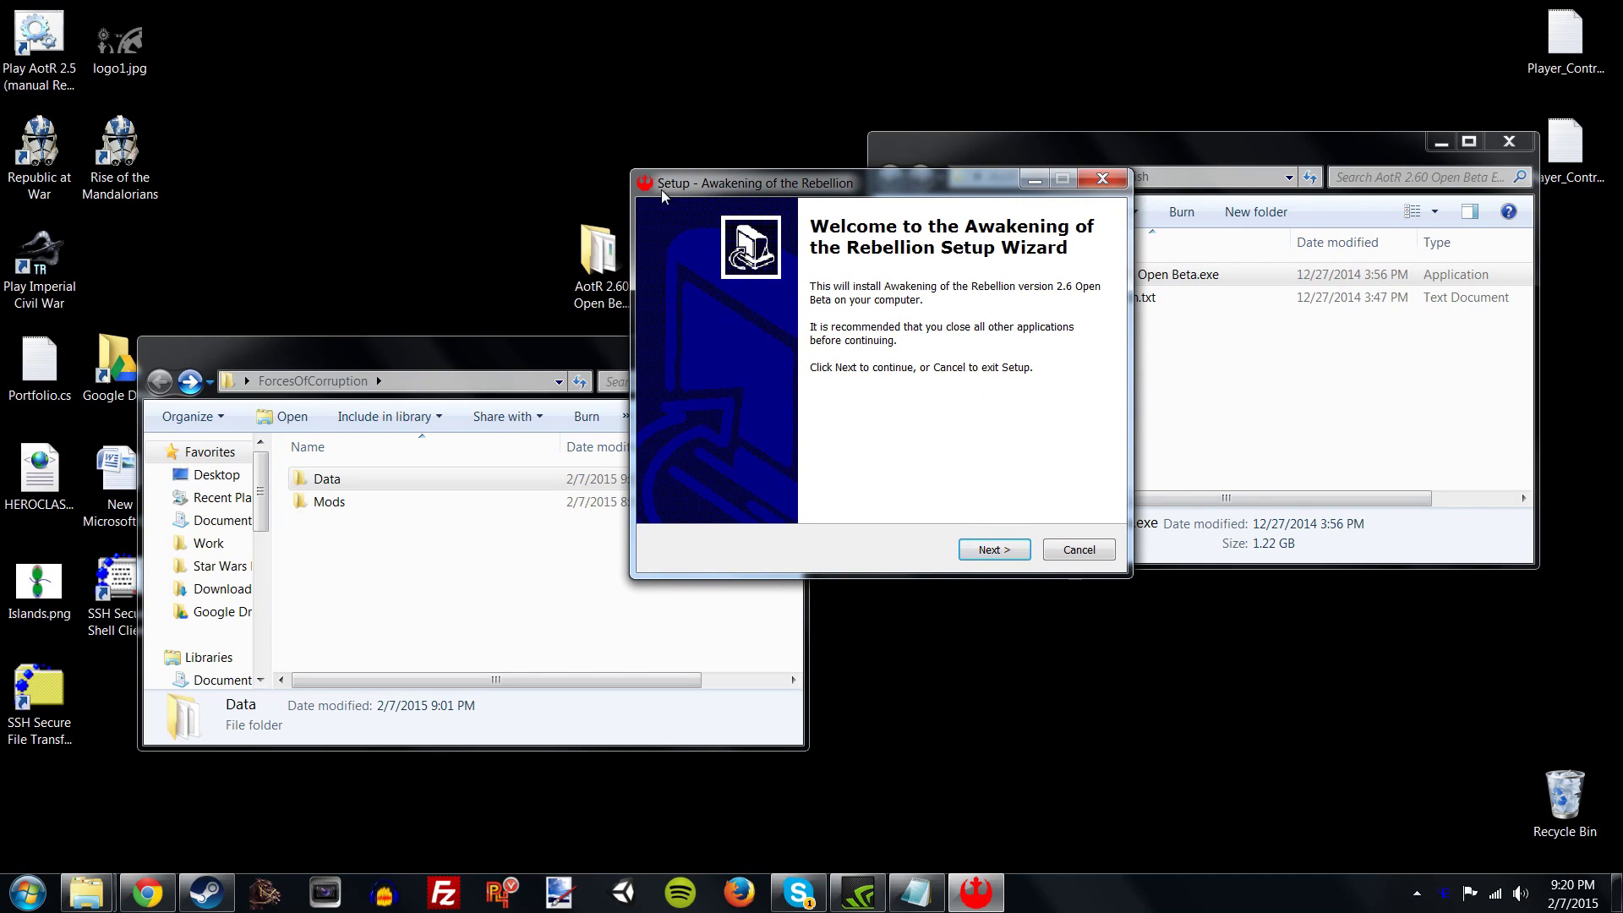
left_click_drag(874, 193, 855, 227)
left_click(1020, 585)
- Accept the license agreement and advance to the Forces of Corruption installation path page
left_click(768, 532)
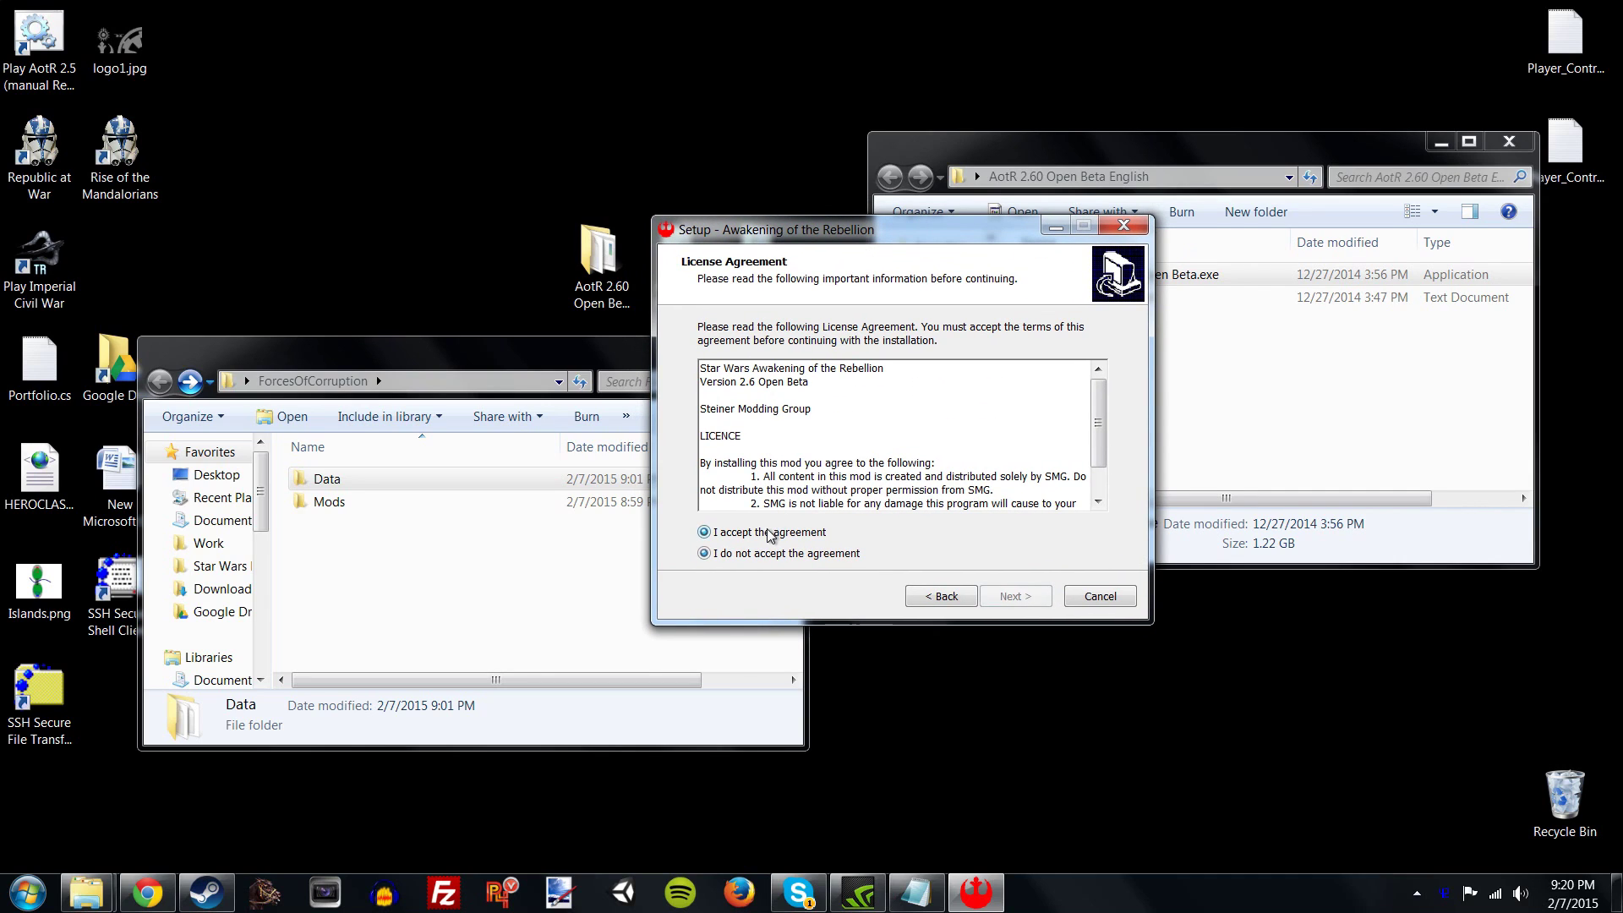
scroll(1097, 499, "down", 1)
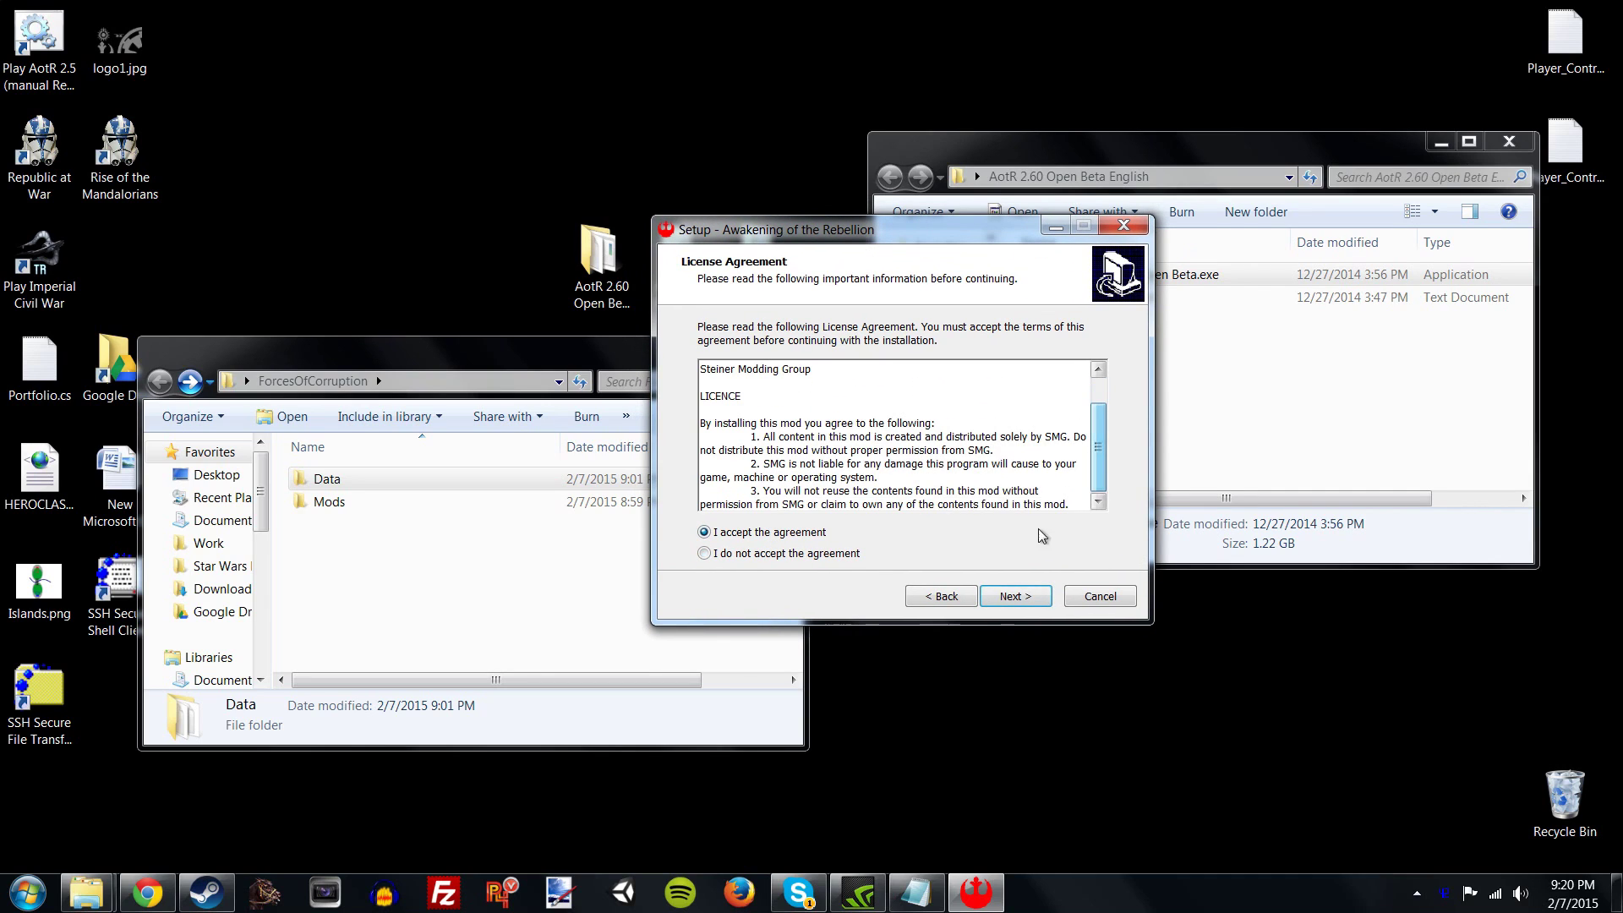
left_click(1024, 604)
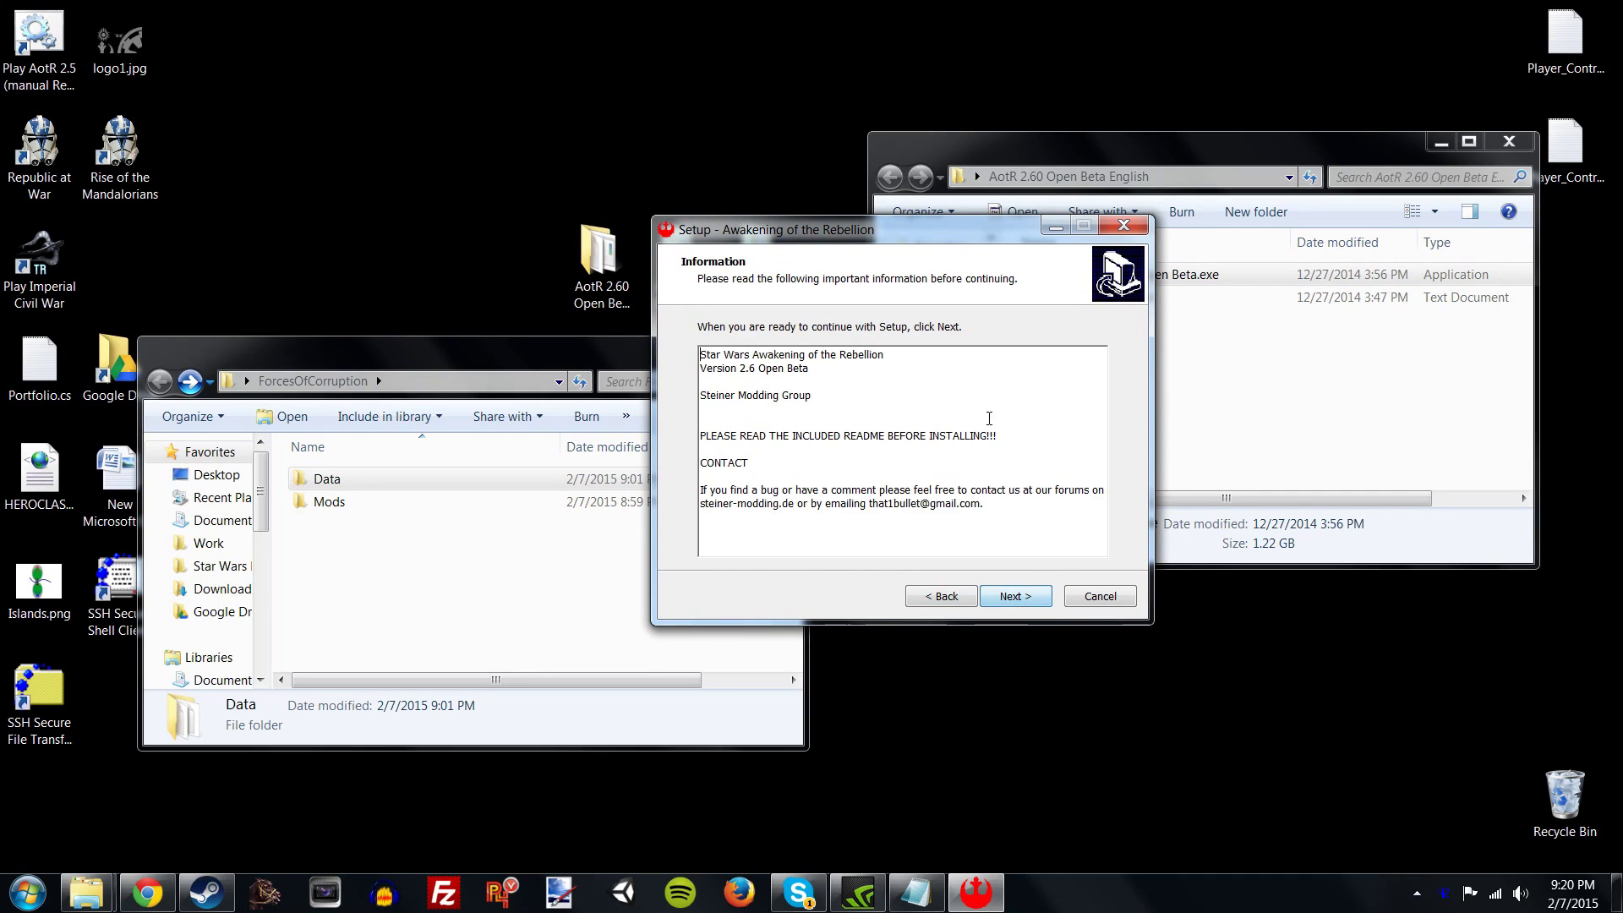
left_click(1021, 601)
left_click_drag(903, 228, 1069, 213)
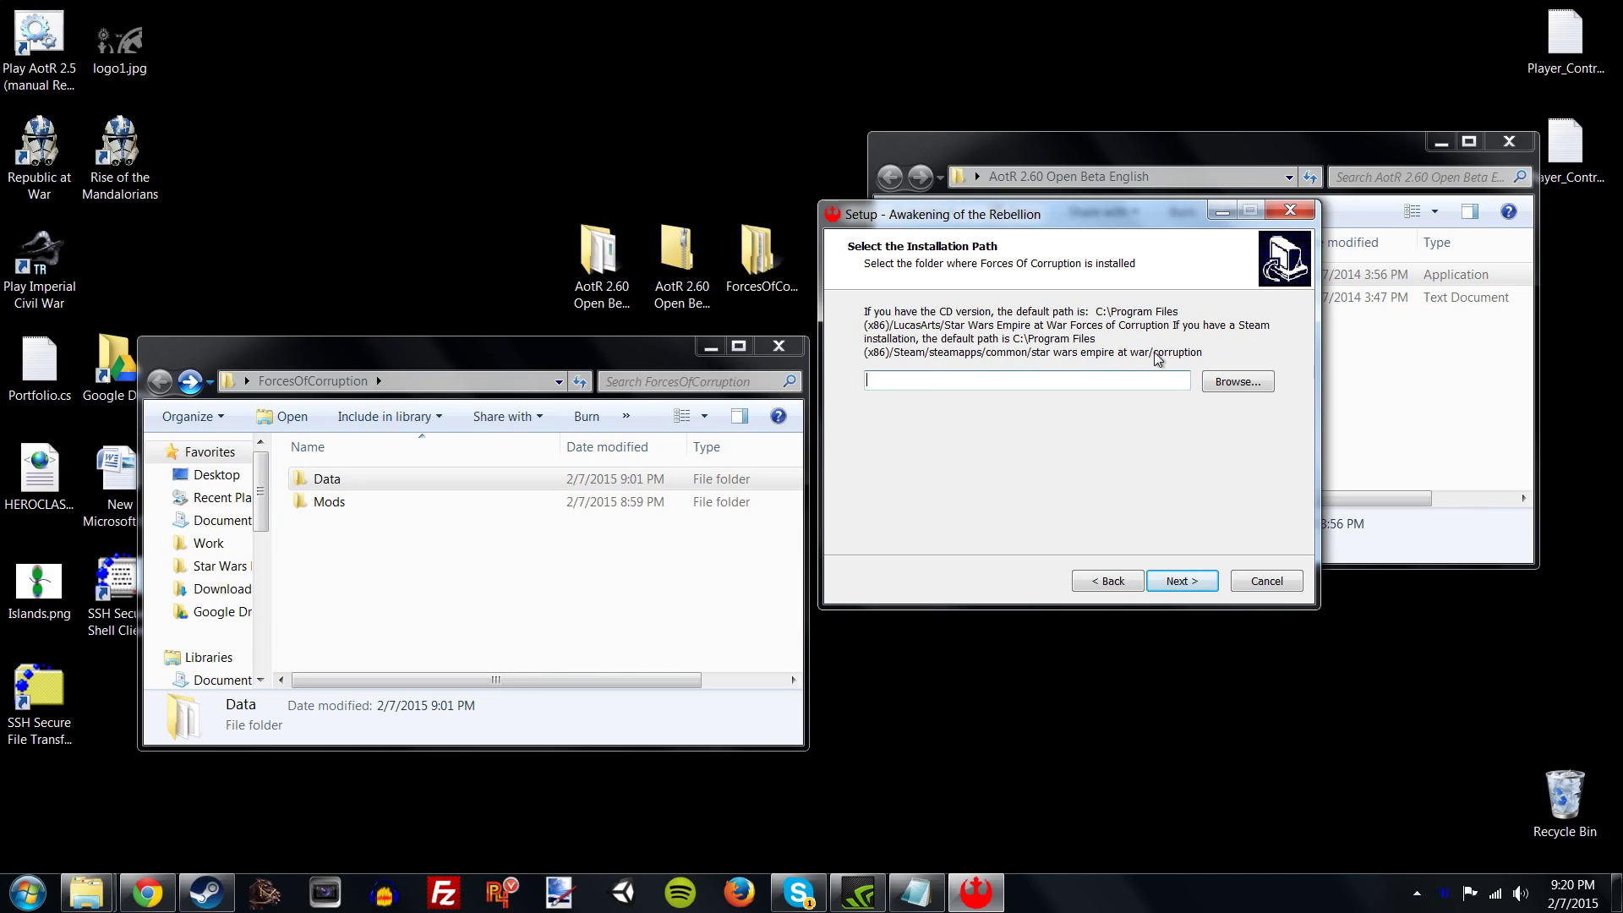
left_click_drag(1068, 217, 1055, 115)
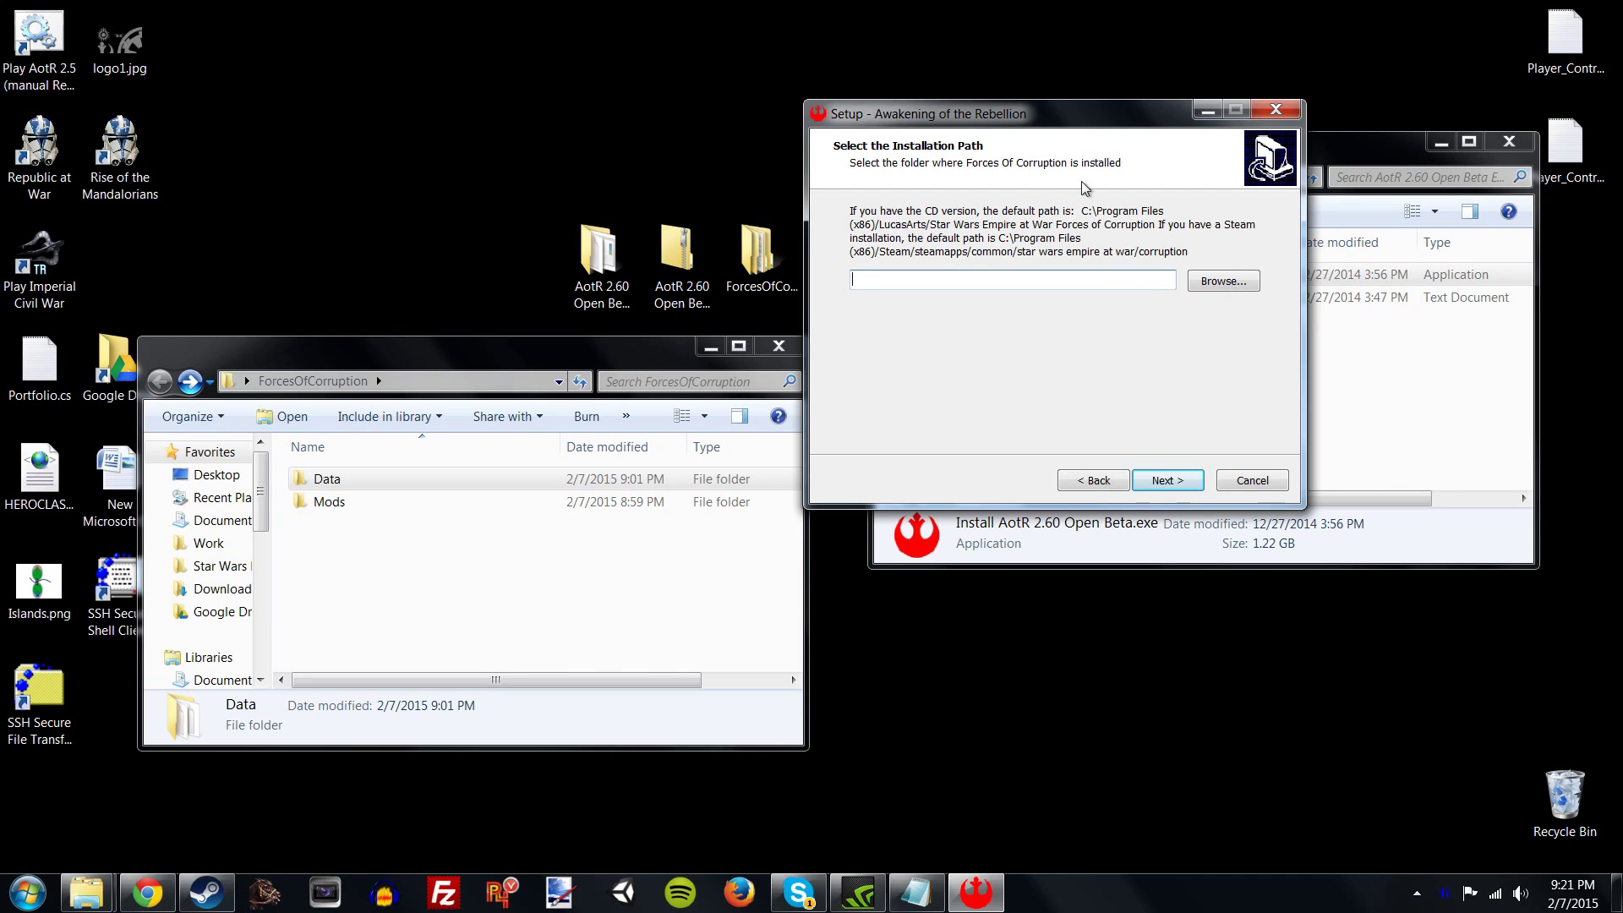
- Open the install-location folder chooser and expand Program Files (x86)
left_click_drag(1027, 116, 1040, 218)
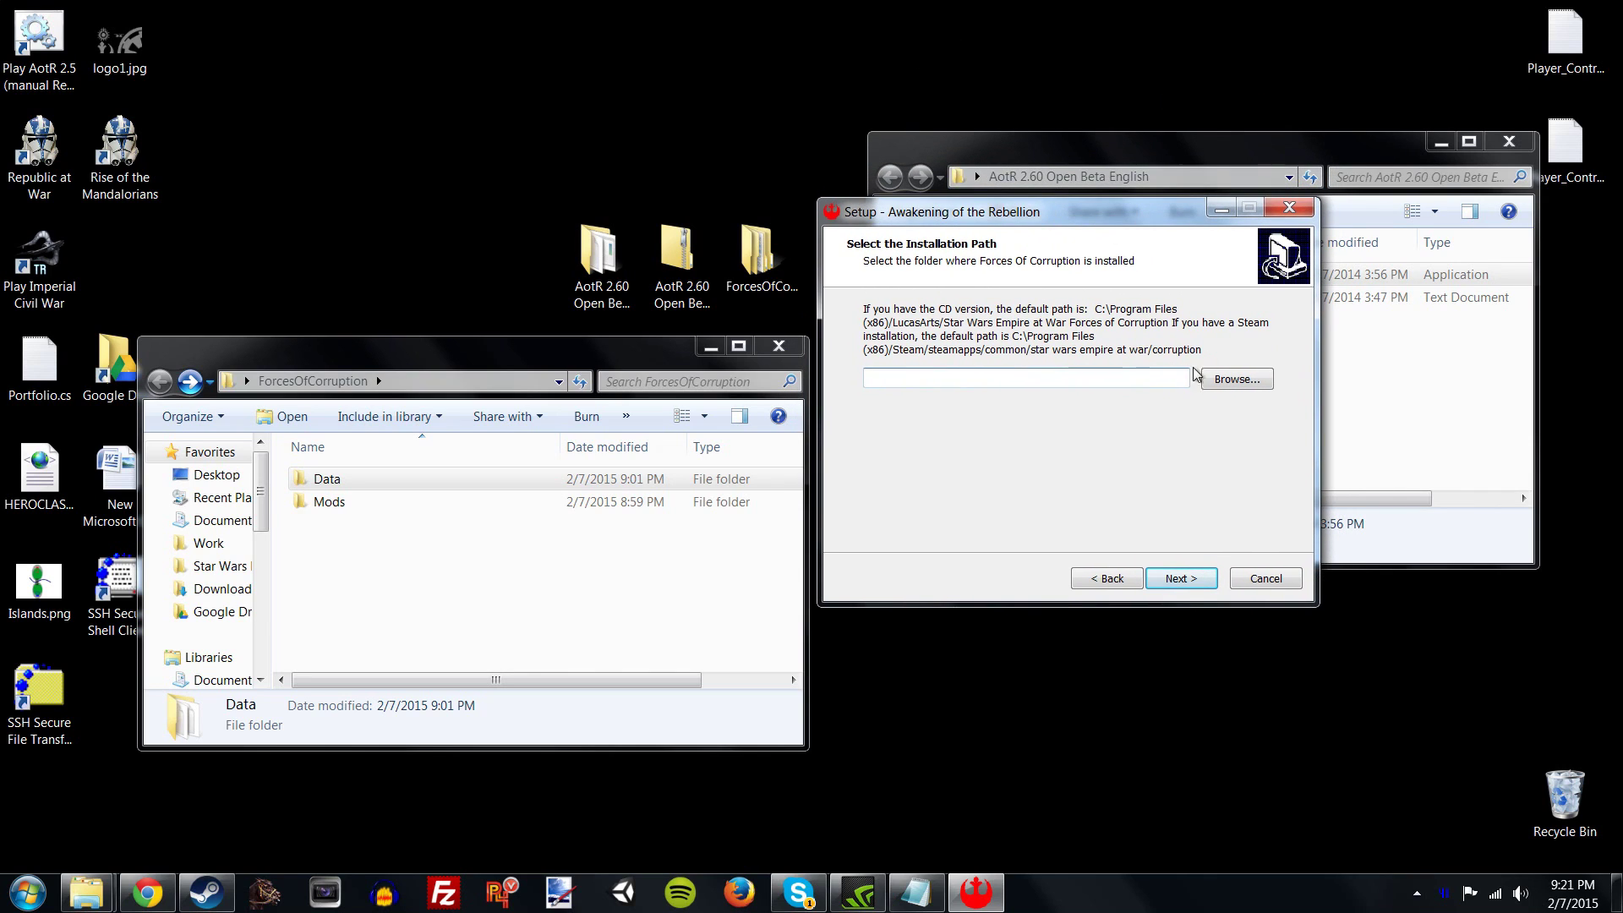
left_click(1236, 379)
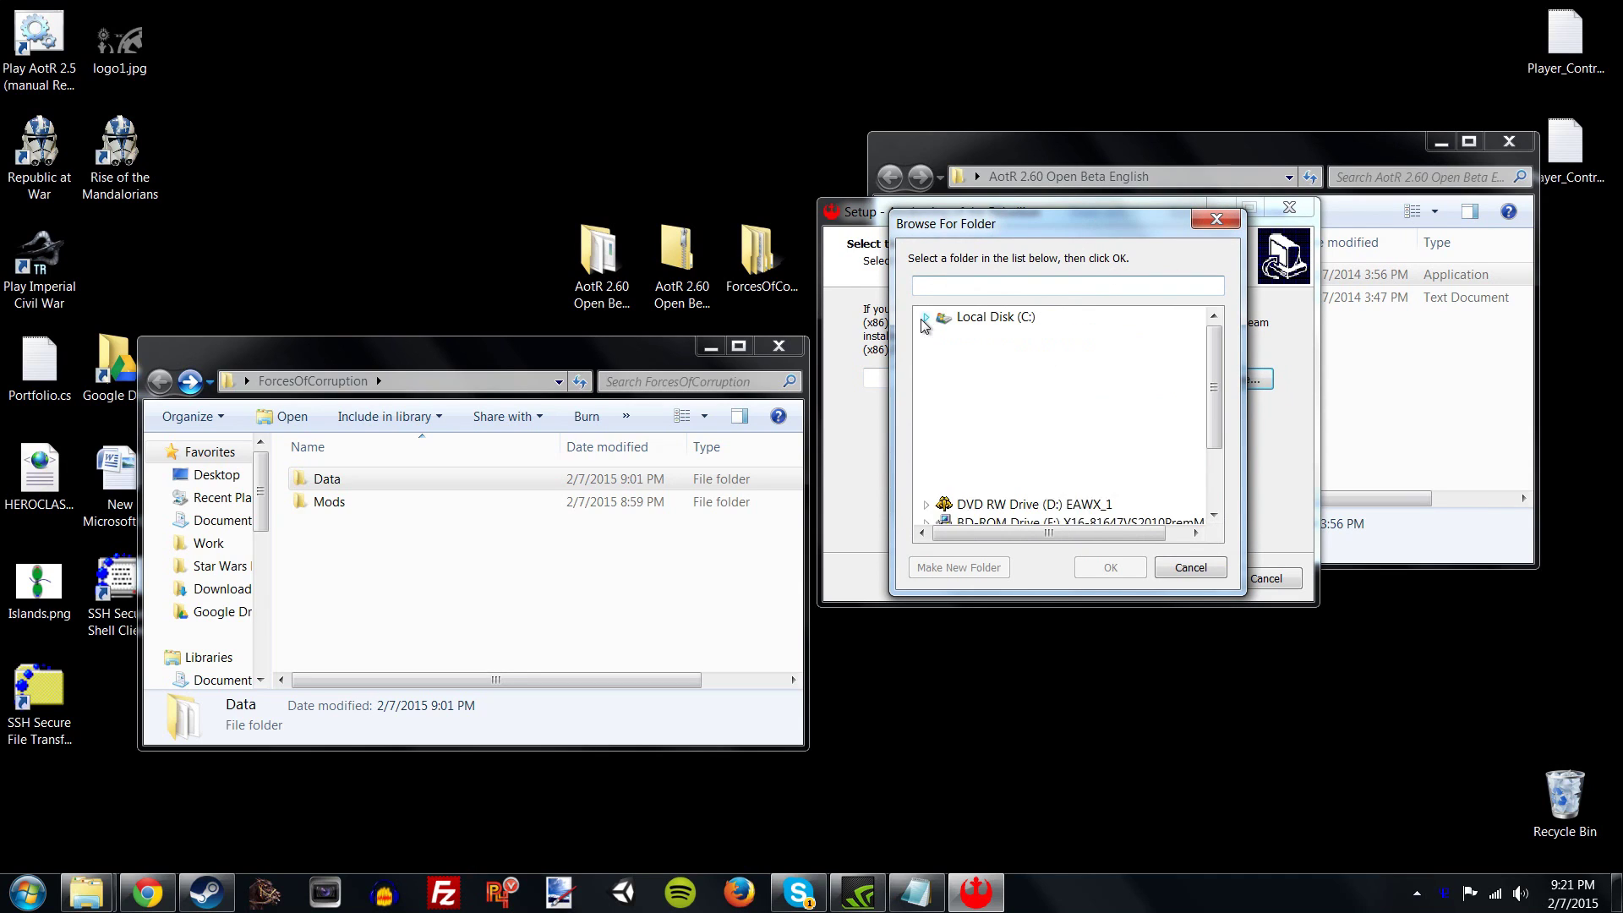
scroll(1218, 387, "down", 1)
left_click(946, 447)
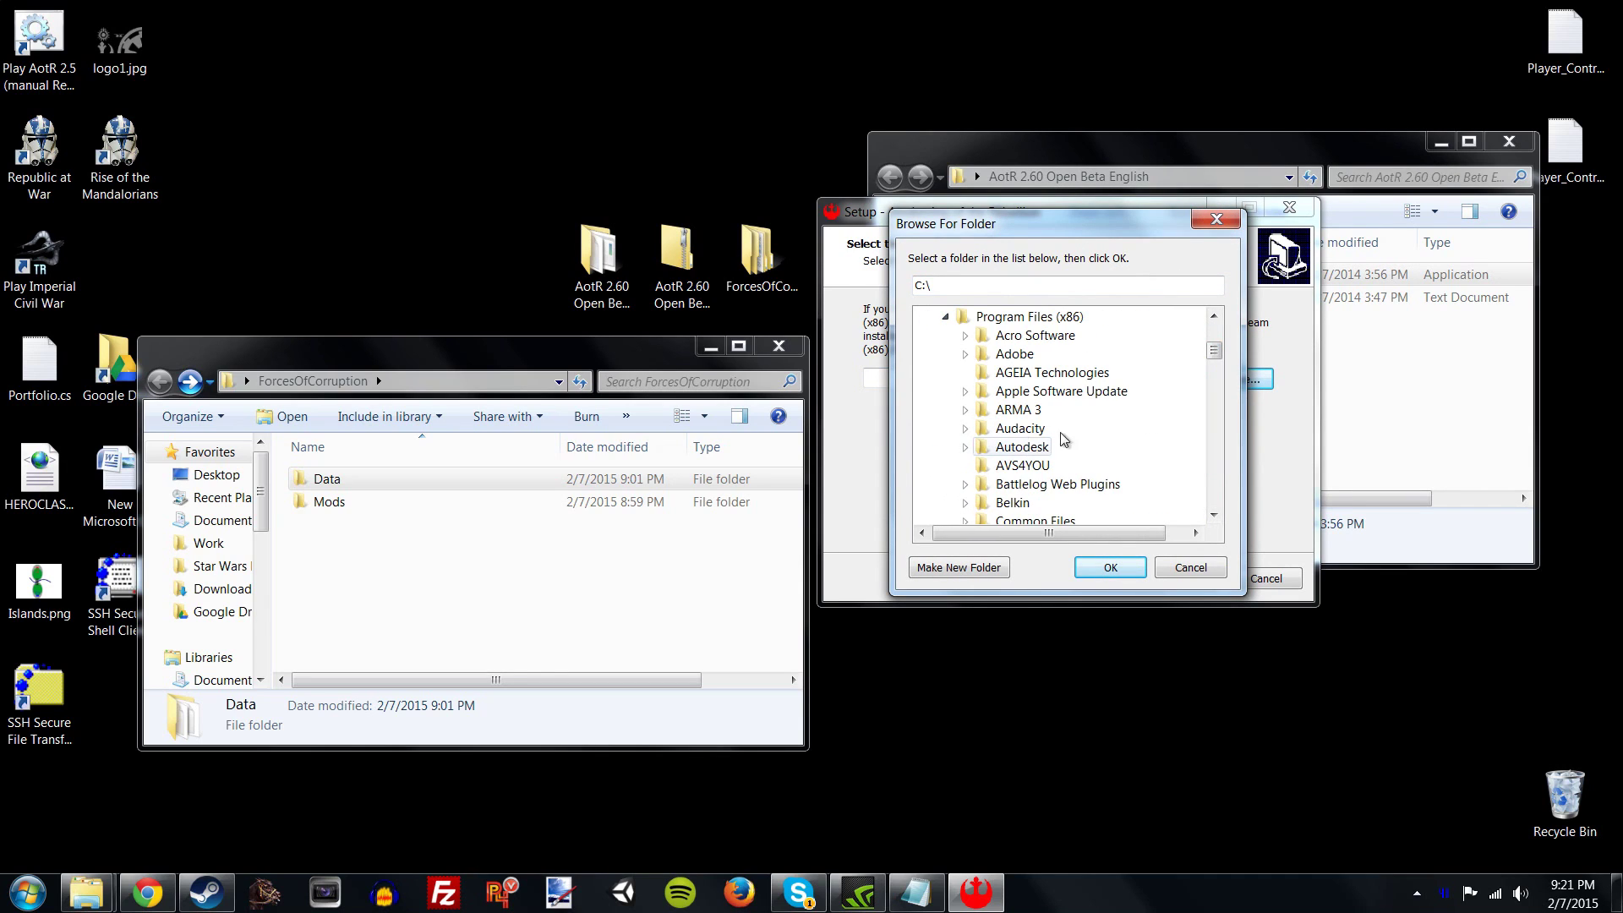
scroll(1209, 364, "up", 3)
left_click(1027, 484)
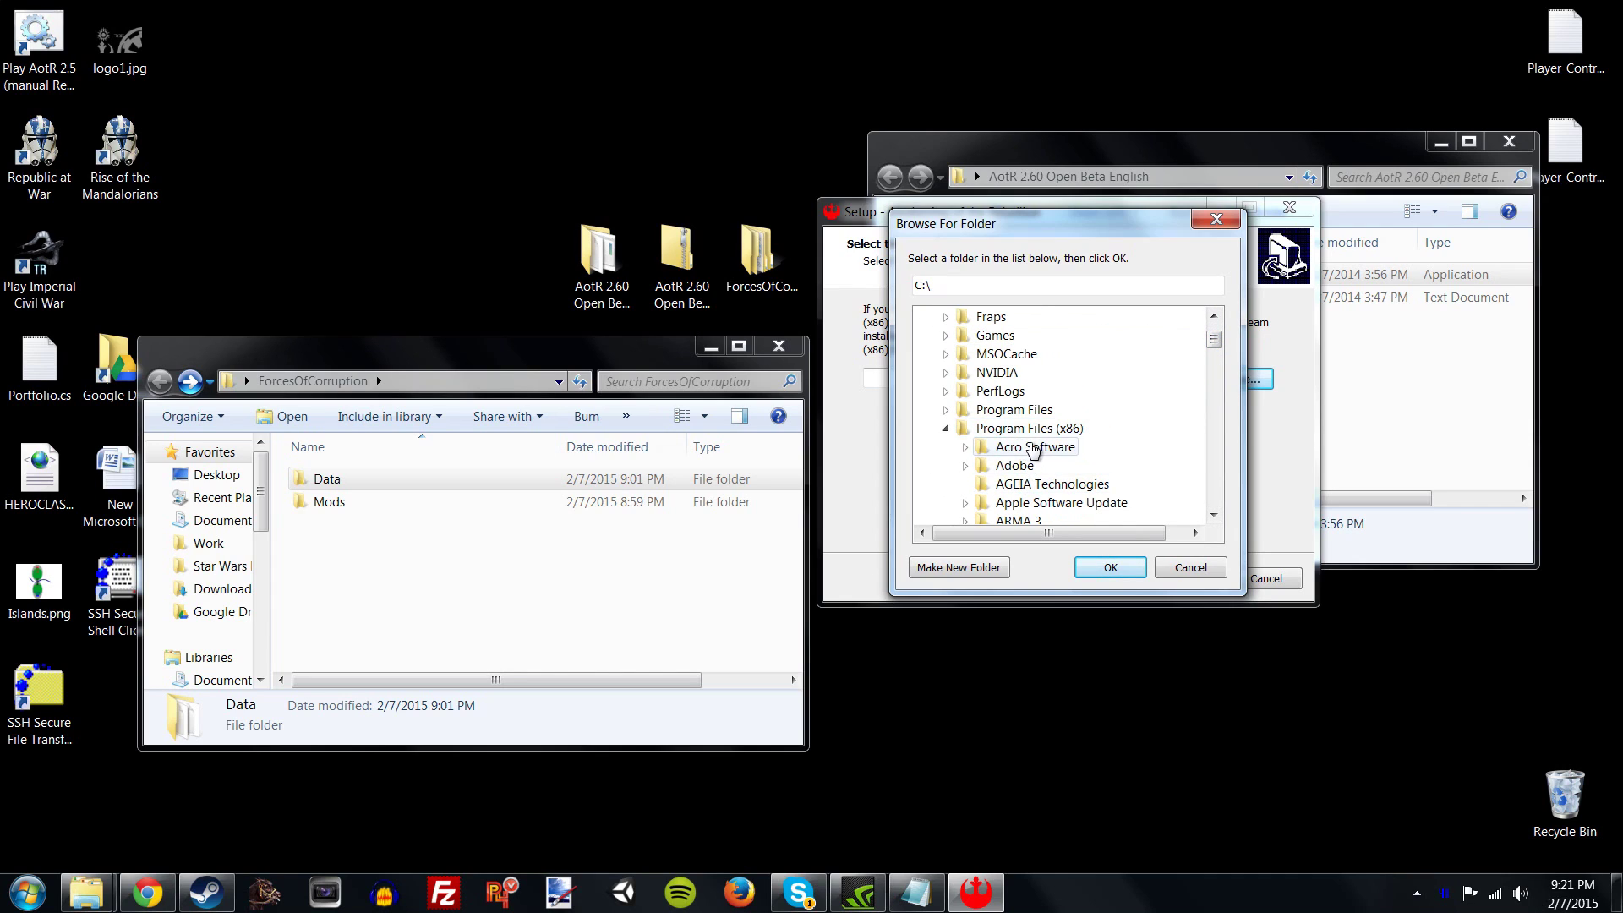
left_click_drag(1216, 339, 1224, 391)
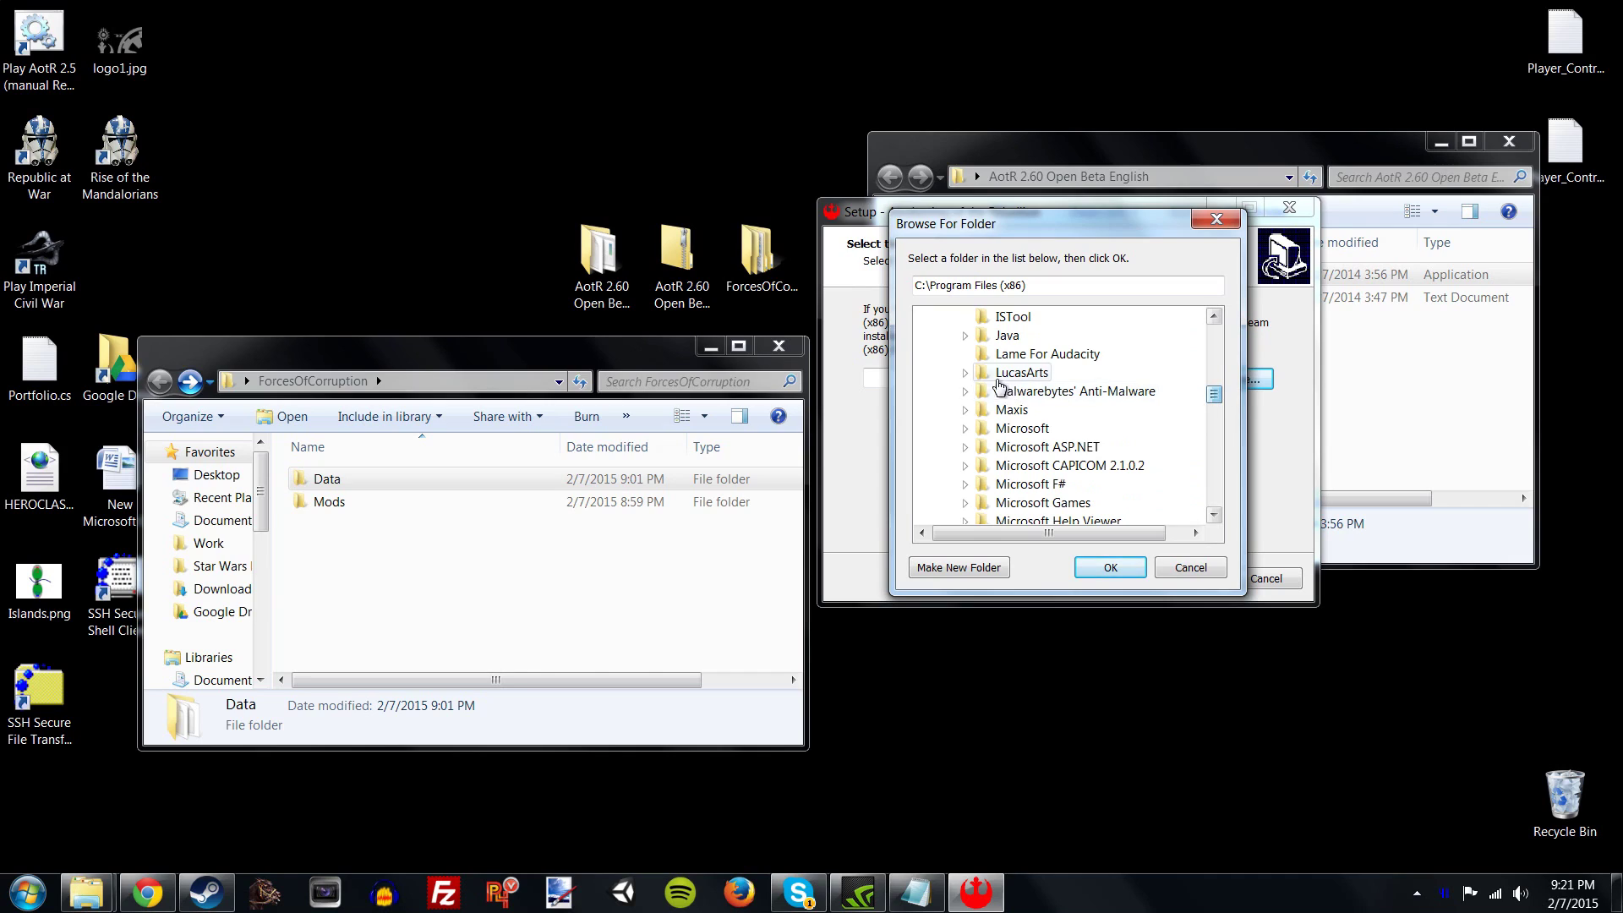
- Drill into LucasArts to the Forces of Corruption game folder, then close and reopen the chooser
left_click(964, 372)
left_click(984, 409)
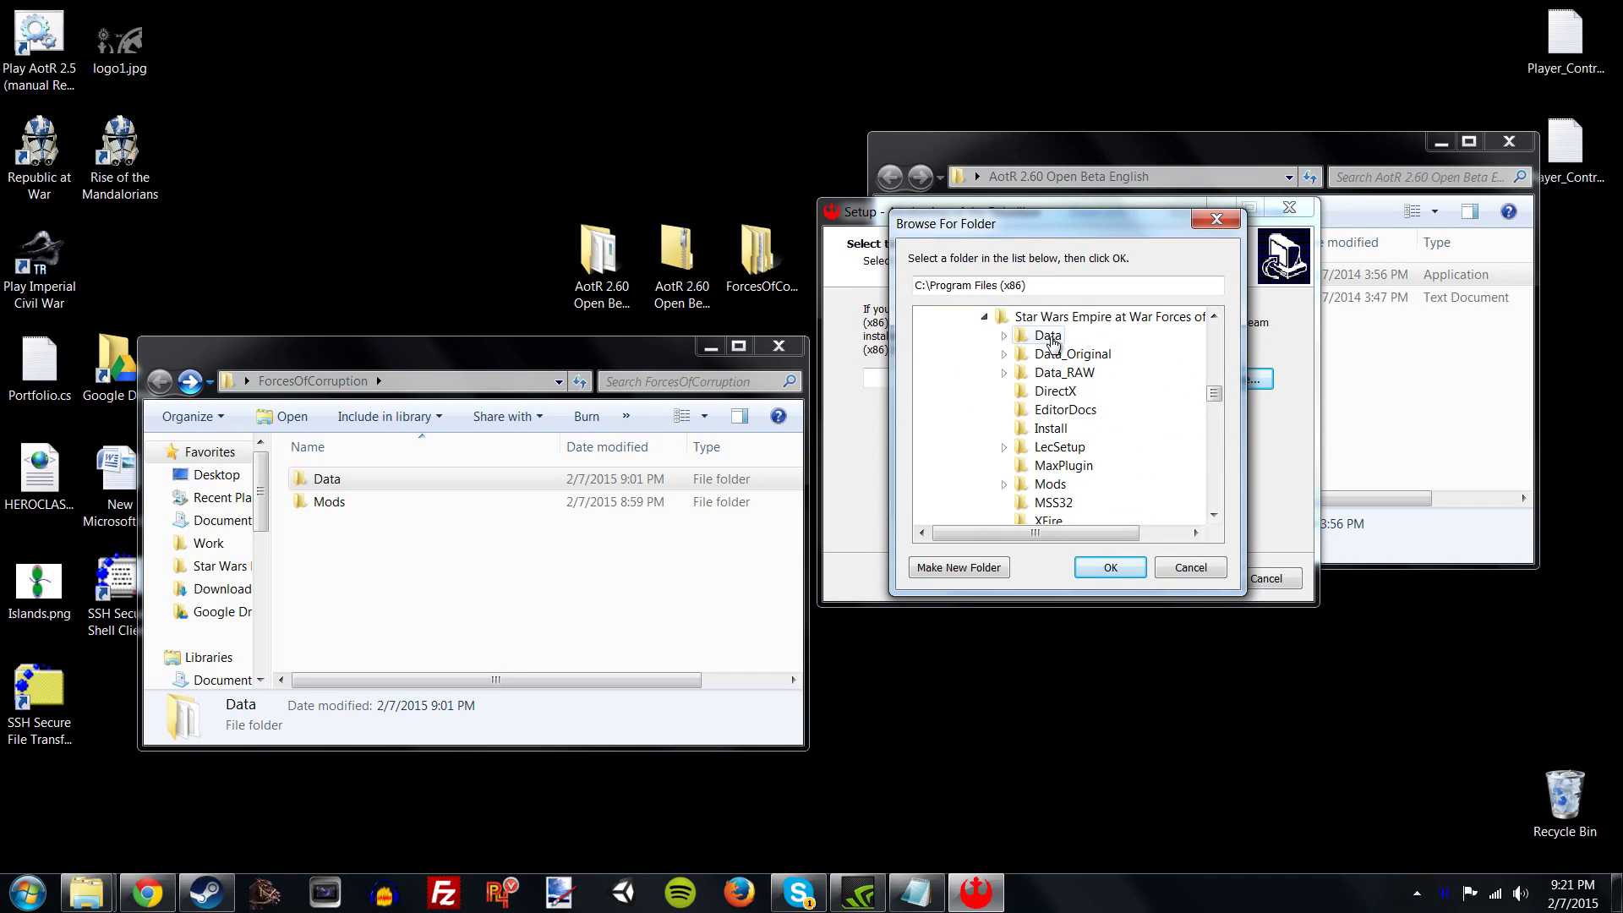
left_click(1078, 390)
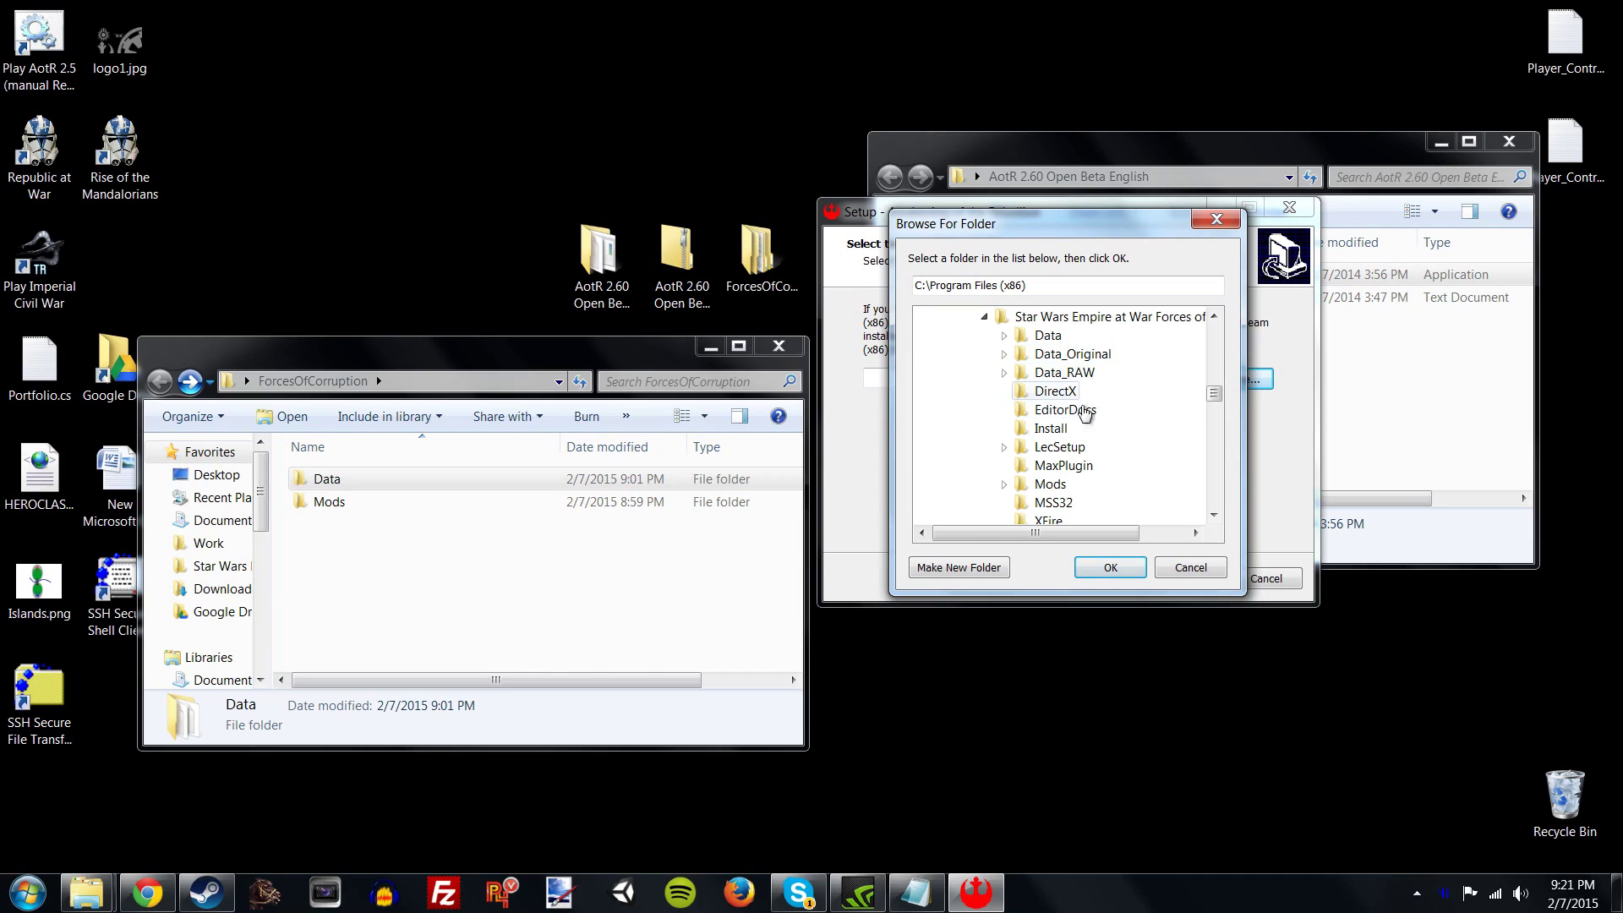
left_click(1067, 318)
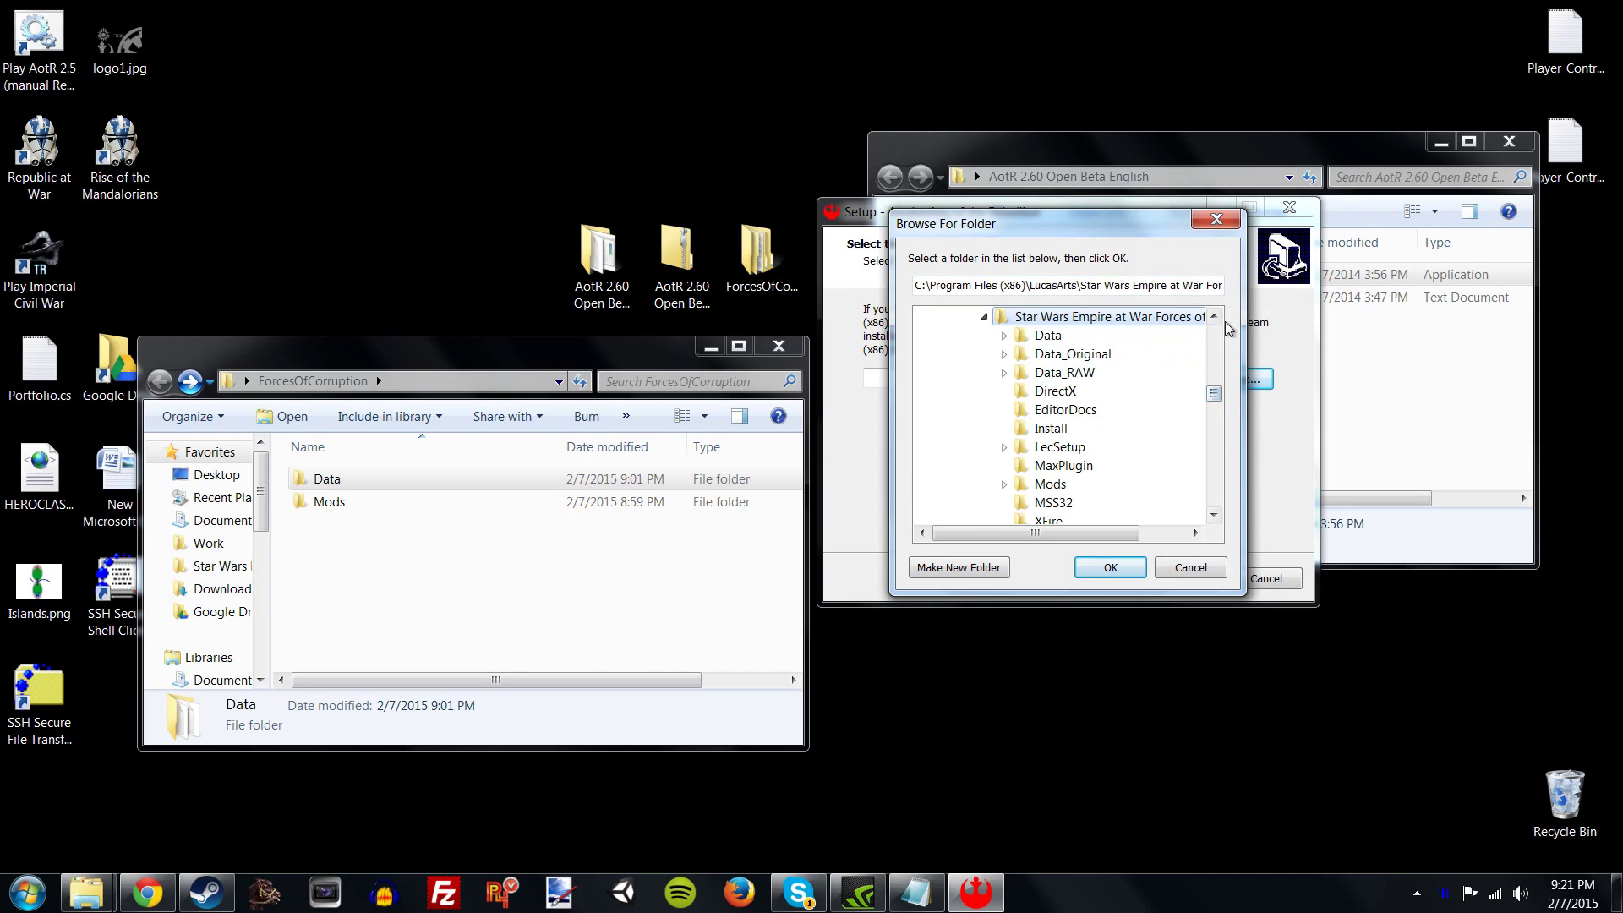
left_click(1217, 220)
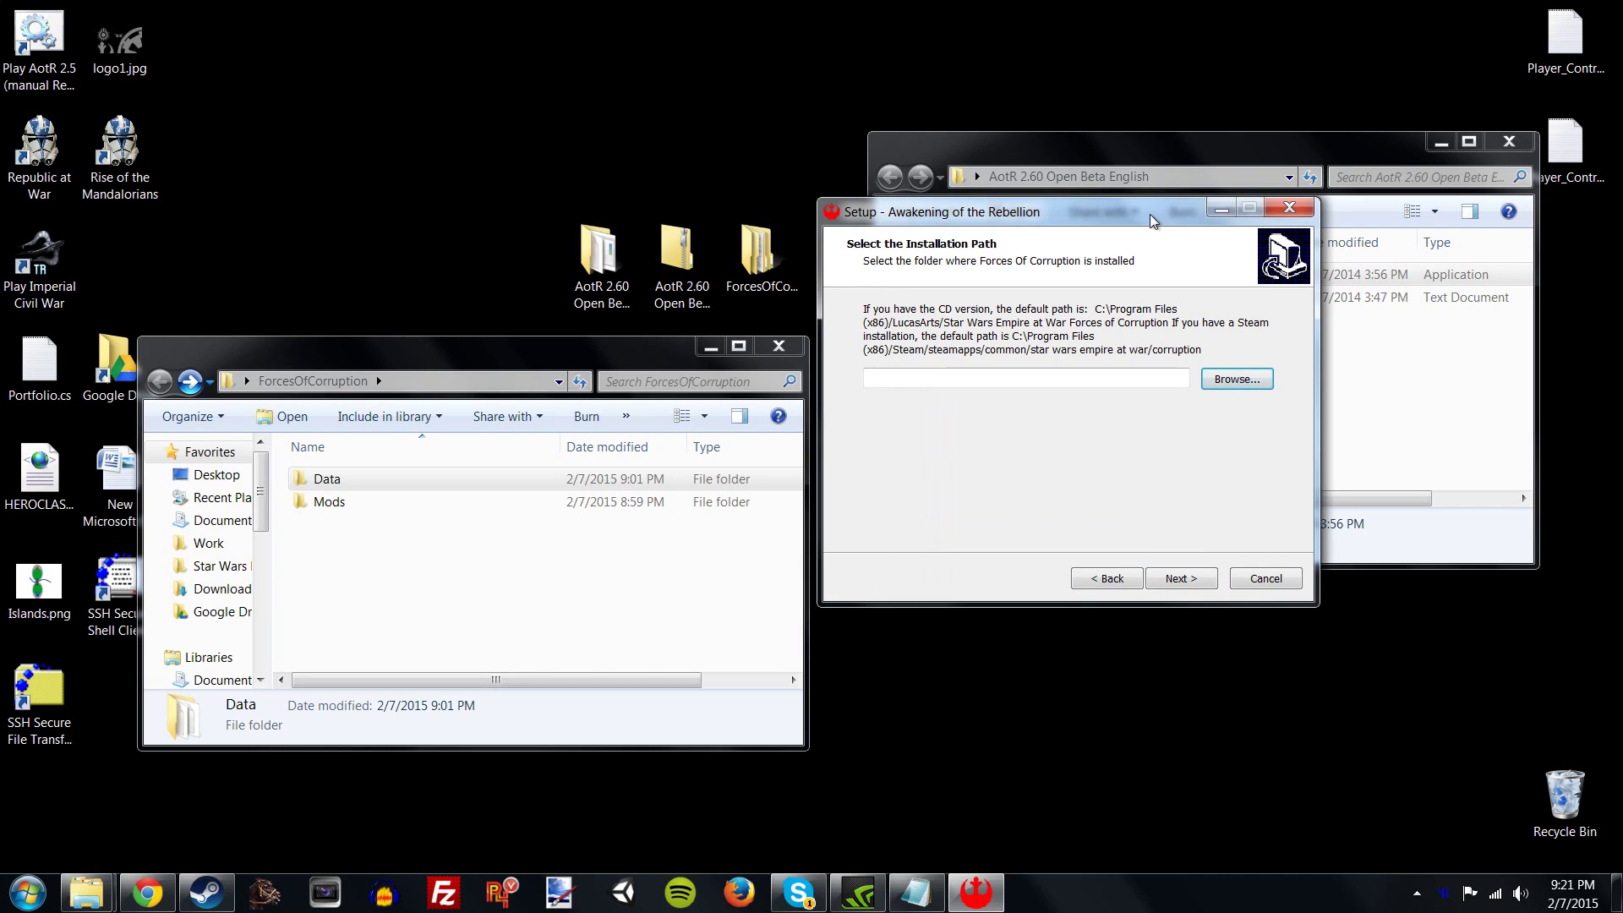
left_click_drag(1104, 205, 1098, 343)
left_click(1226, 519)
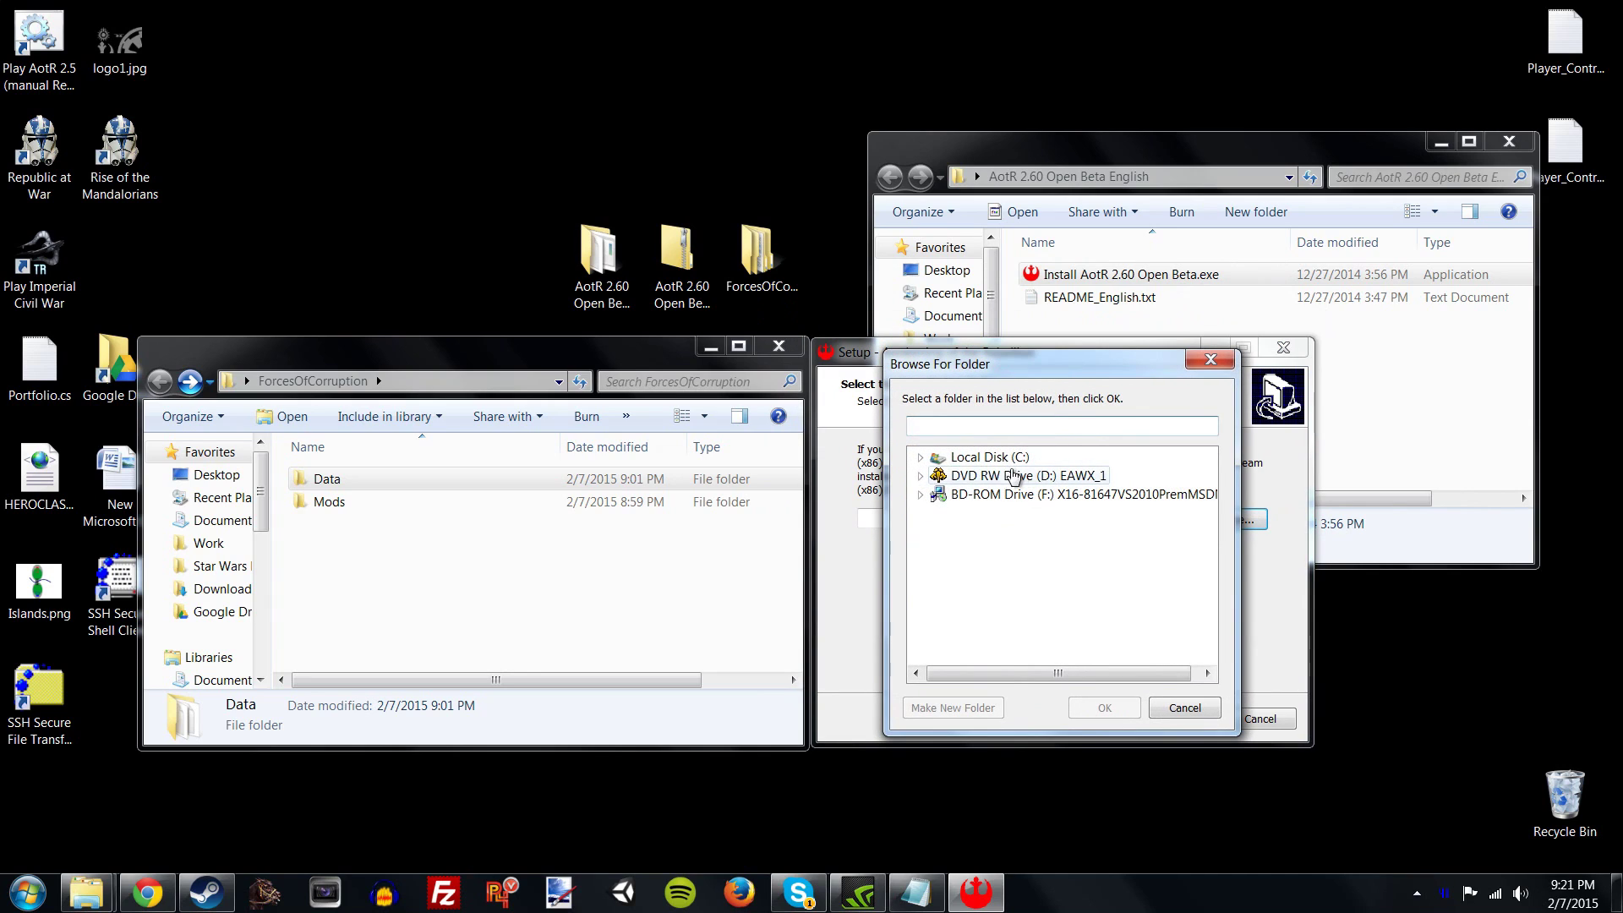
- Expand Local Disk (C:) through Users to the user's Desktop folder
double_click(944, 458)
left_click_drag(1217, 524, 1189, 570)
left_click(940, 605)
scroll(966, 583, "down", 1)
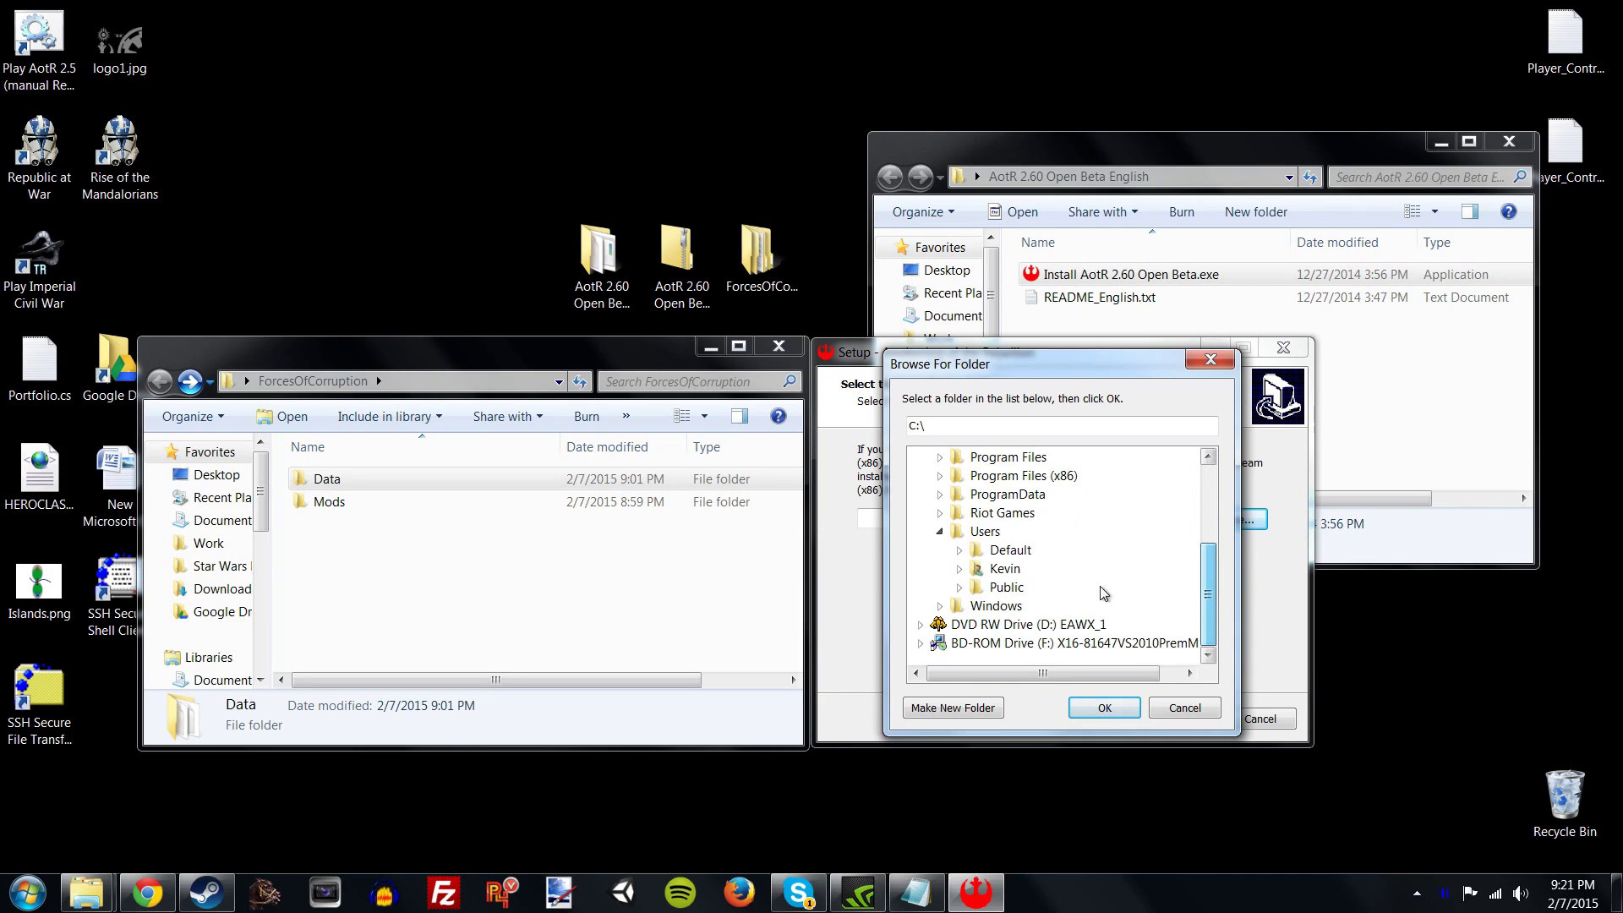
left_click(964, 571)
left_click(994, 576)
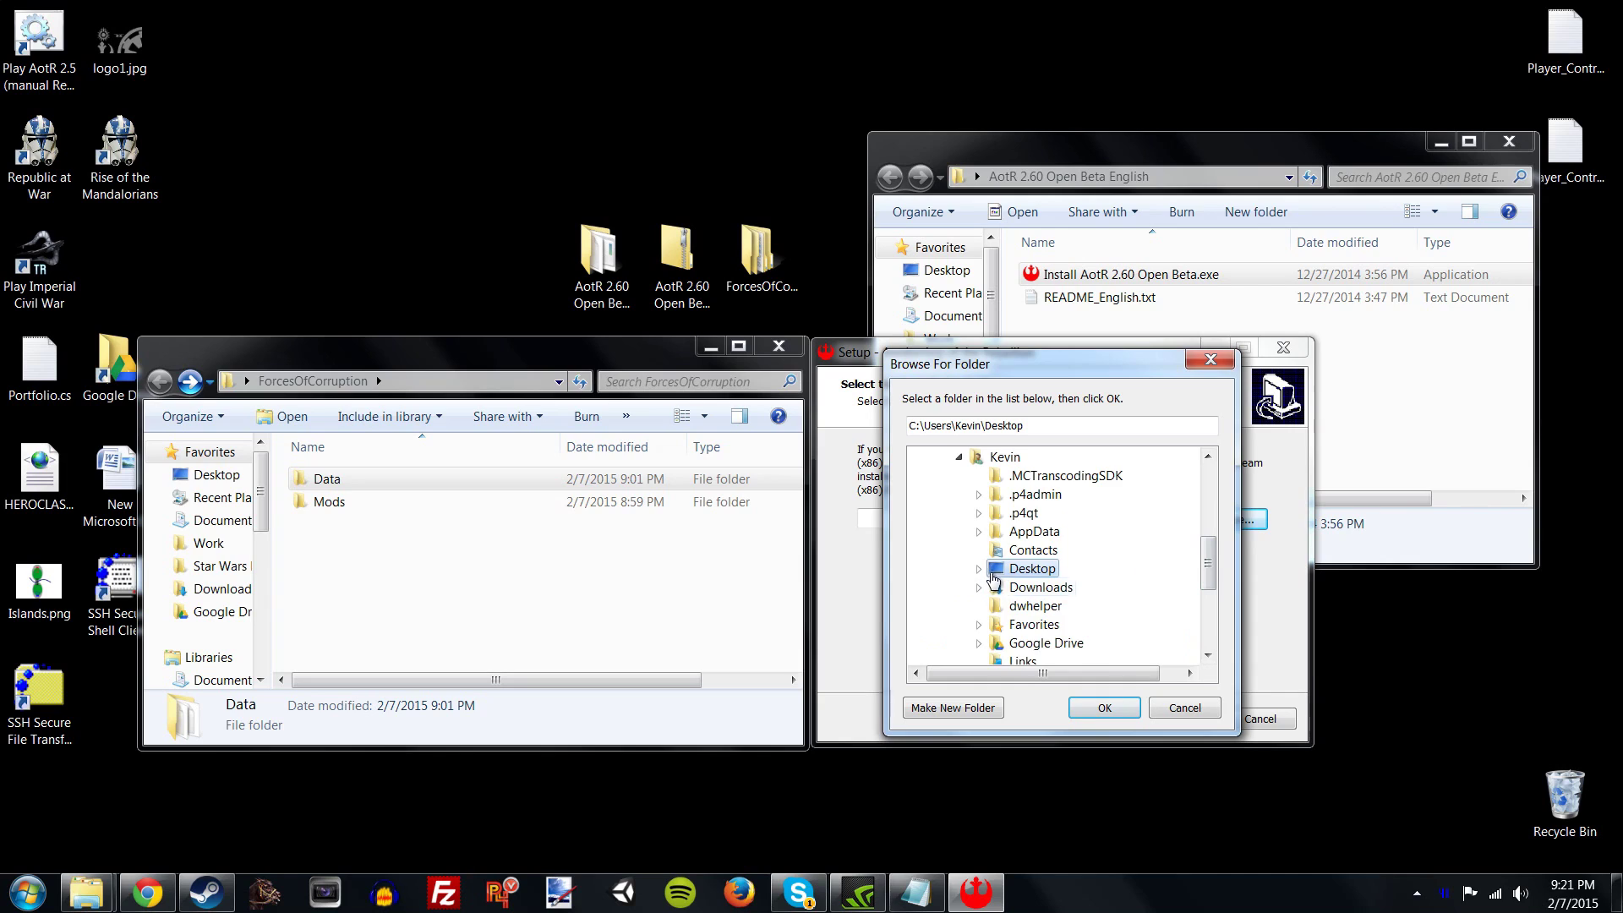
- Choose the desktop ForcesOfCorruption folder as install location and continue to the Start Menu step
left_click(979, 568)
scroll(1031, 558, "down", 1)
left_click(1071, 532)
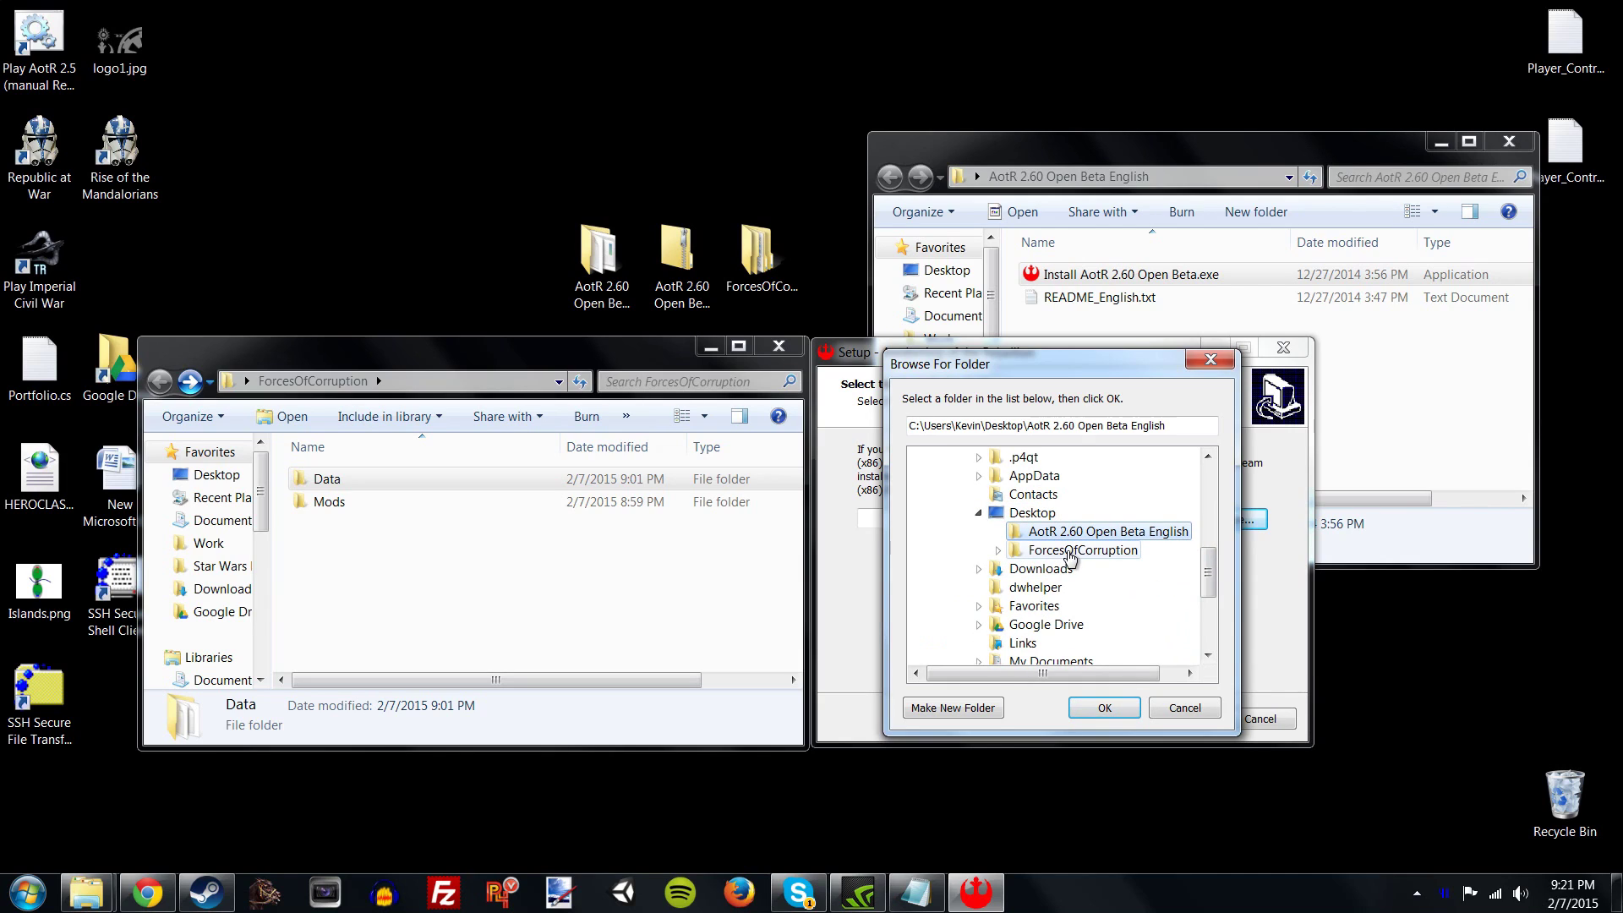
left_click(1070, 551)
left_click(998, 550)
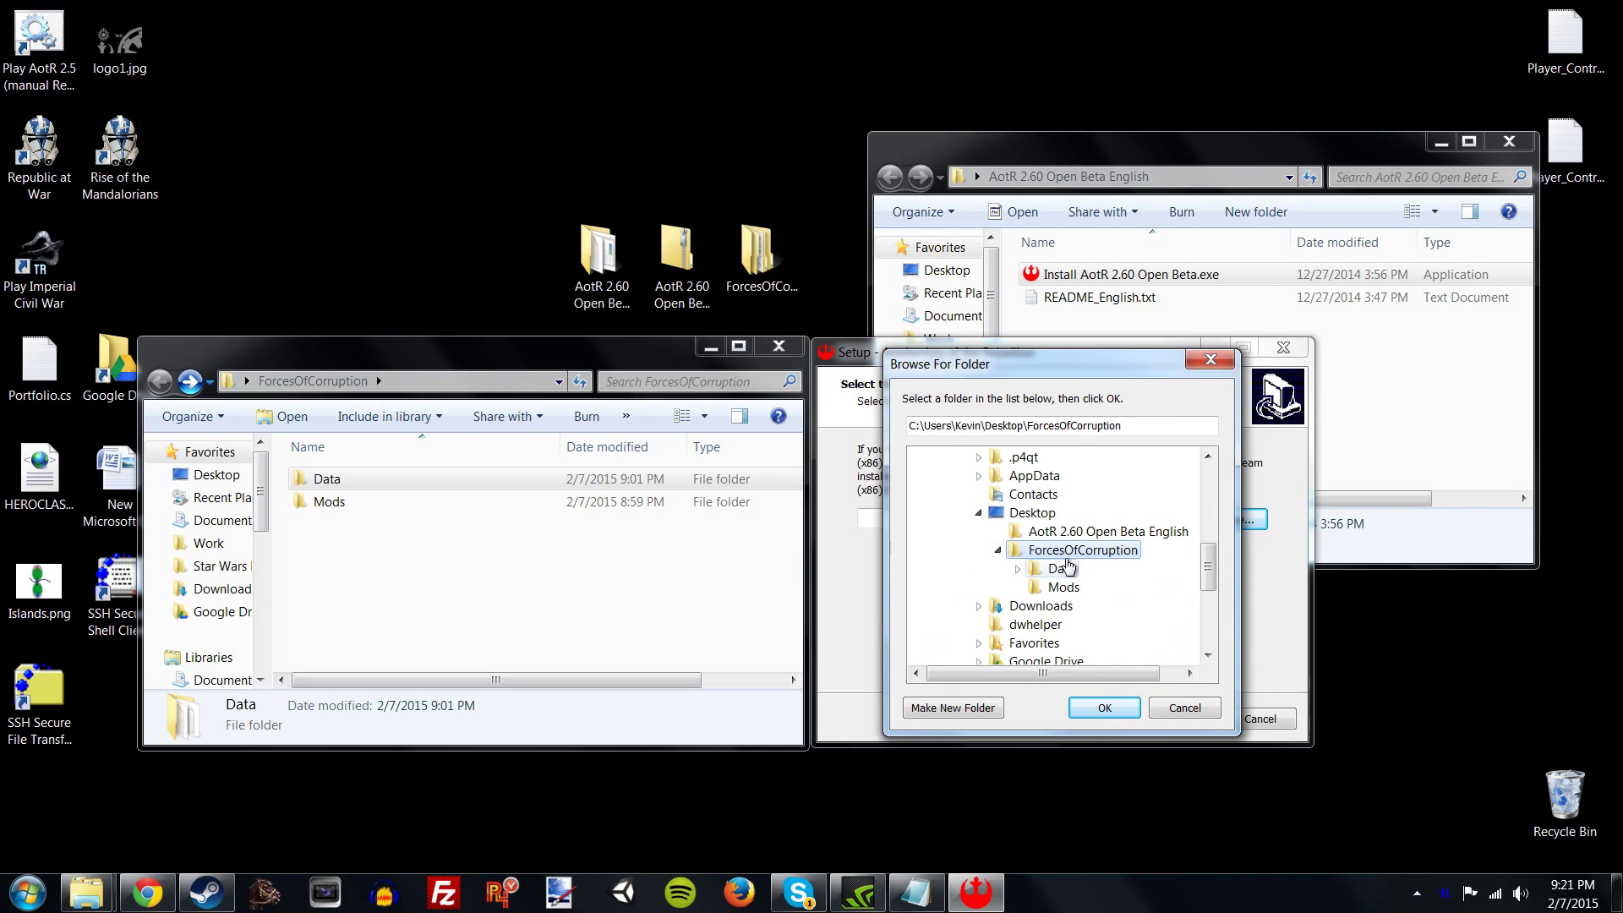
left_click(1105, 708)
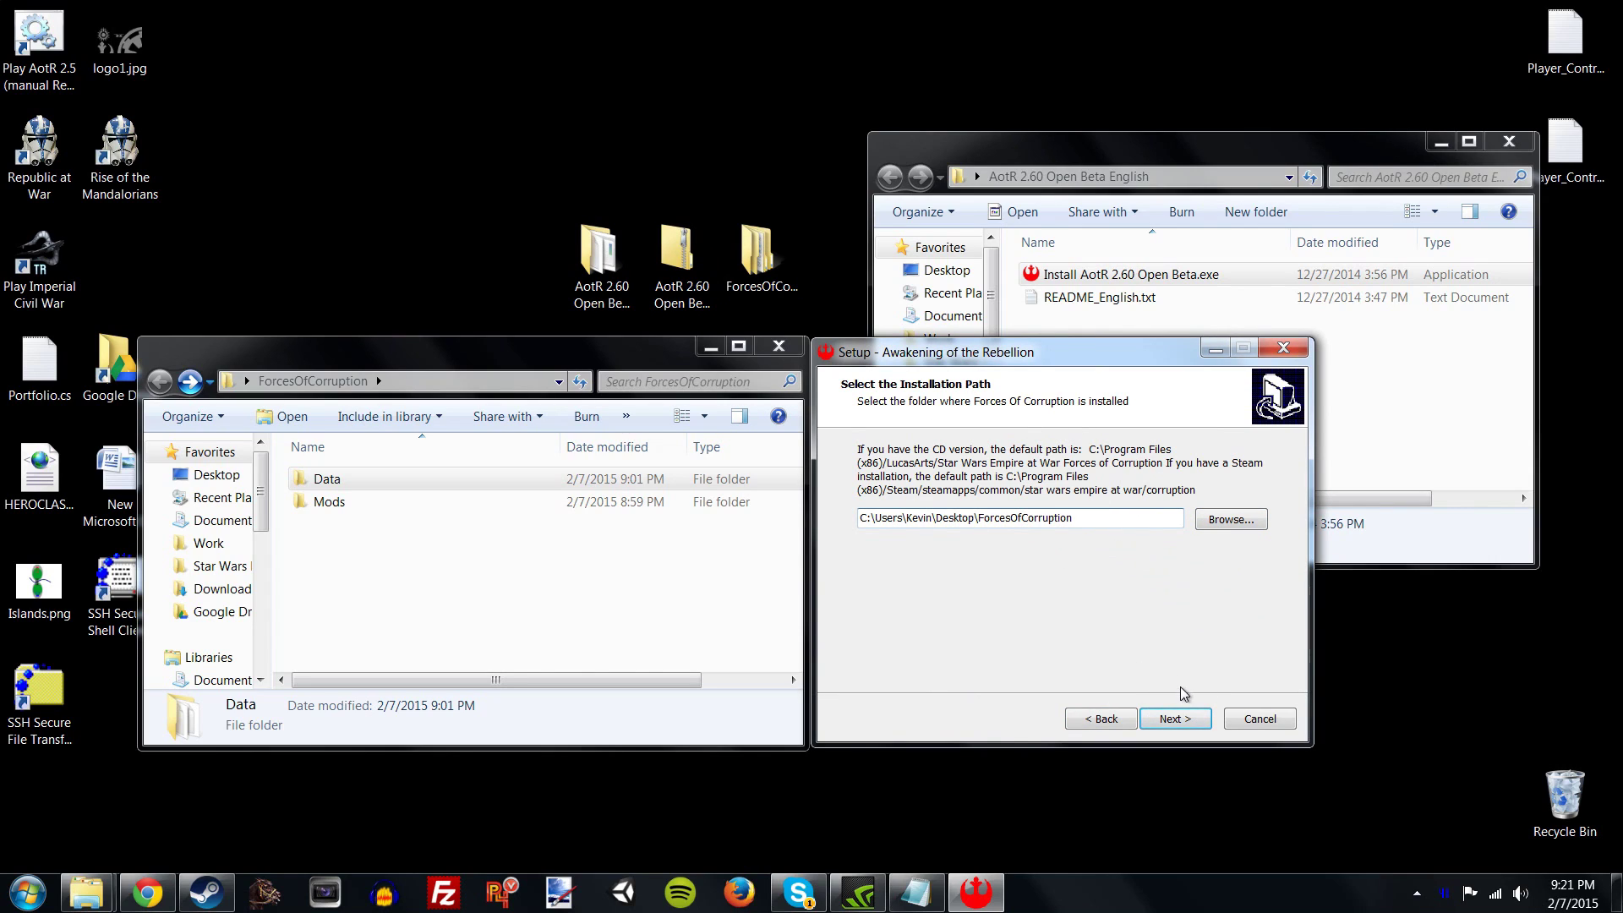
left_click(1188, 726)
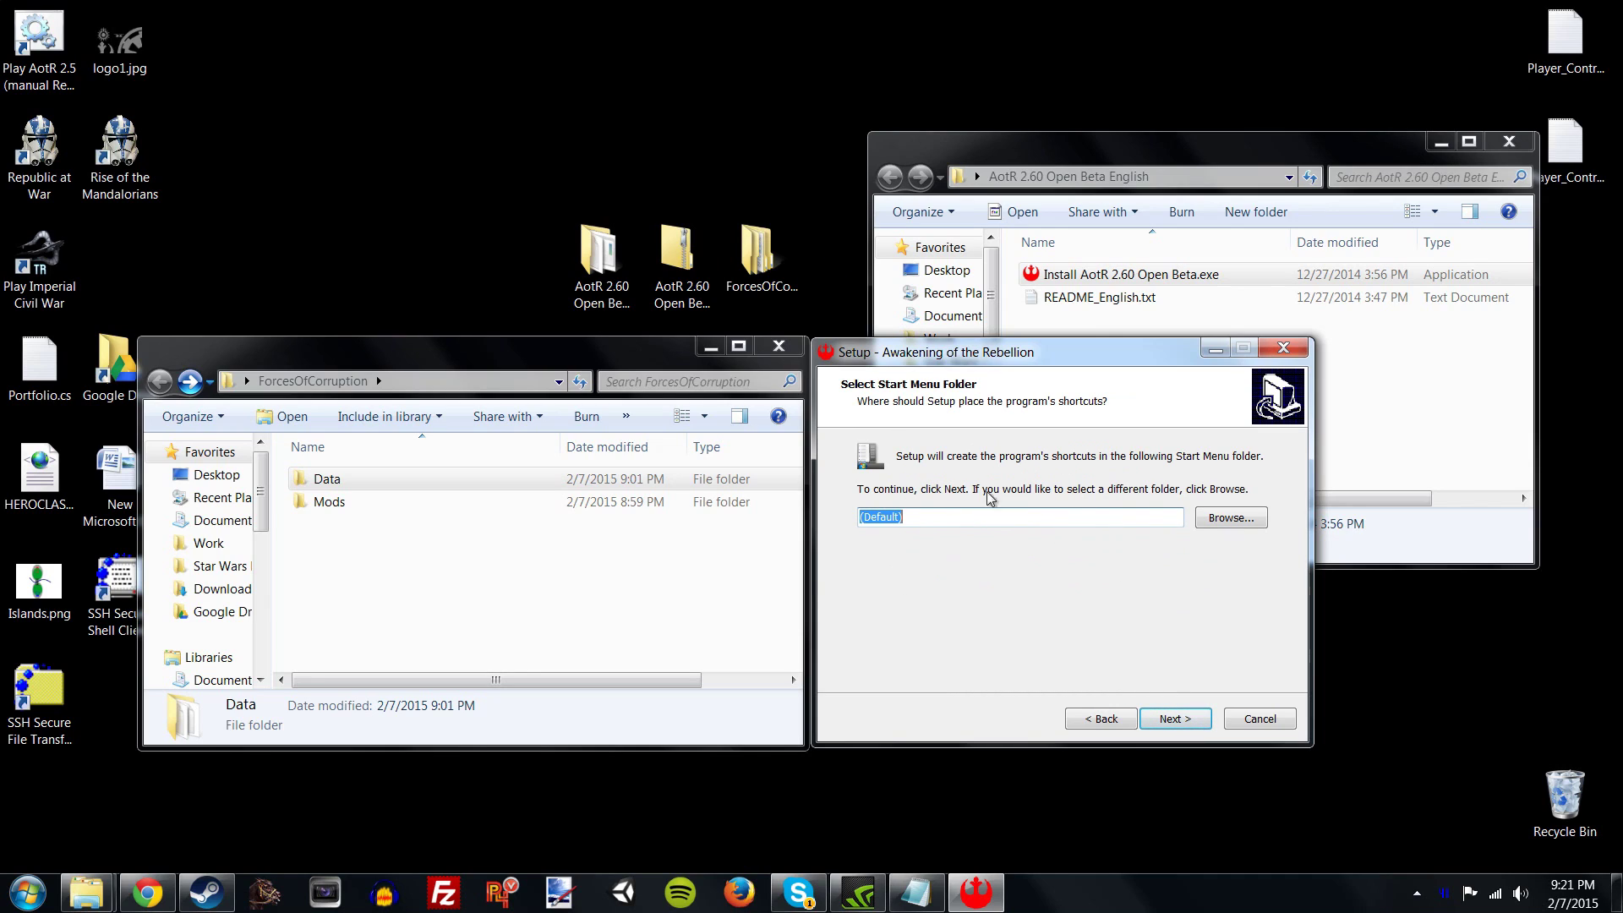
- Keep the (Default) Start Menu folder, start installing the mod, and rearrange the windows
left_click_drag(984, 359, 1005, 349)
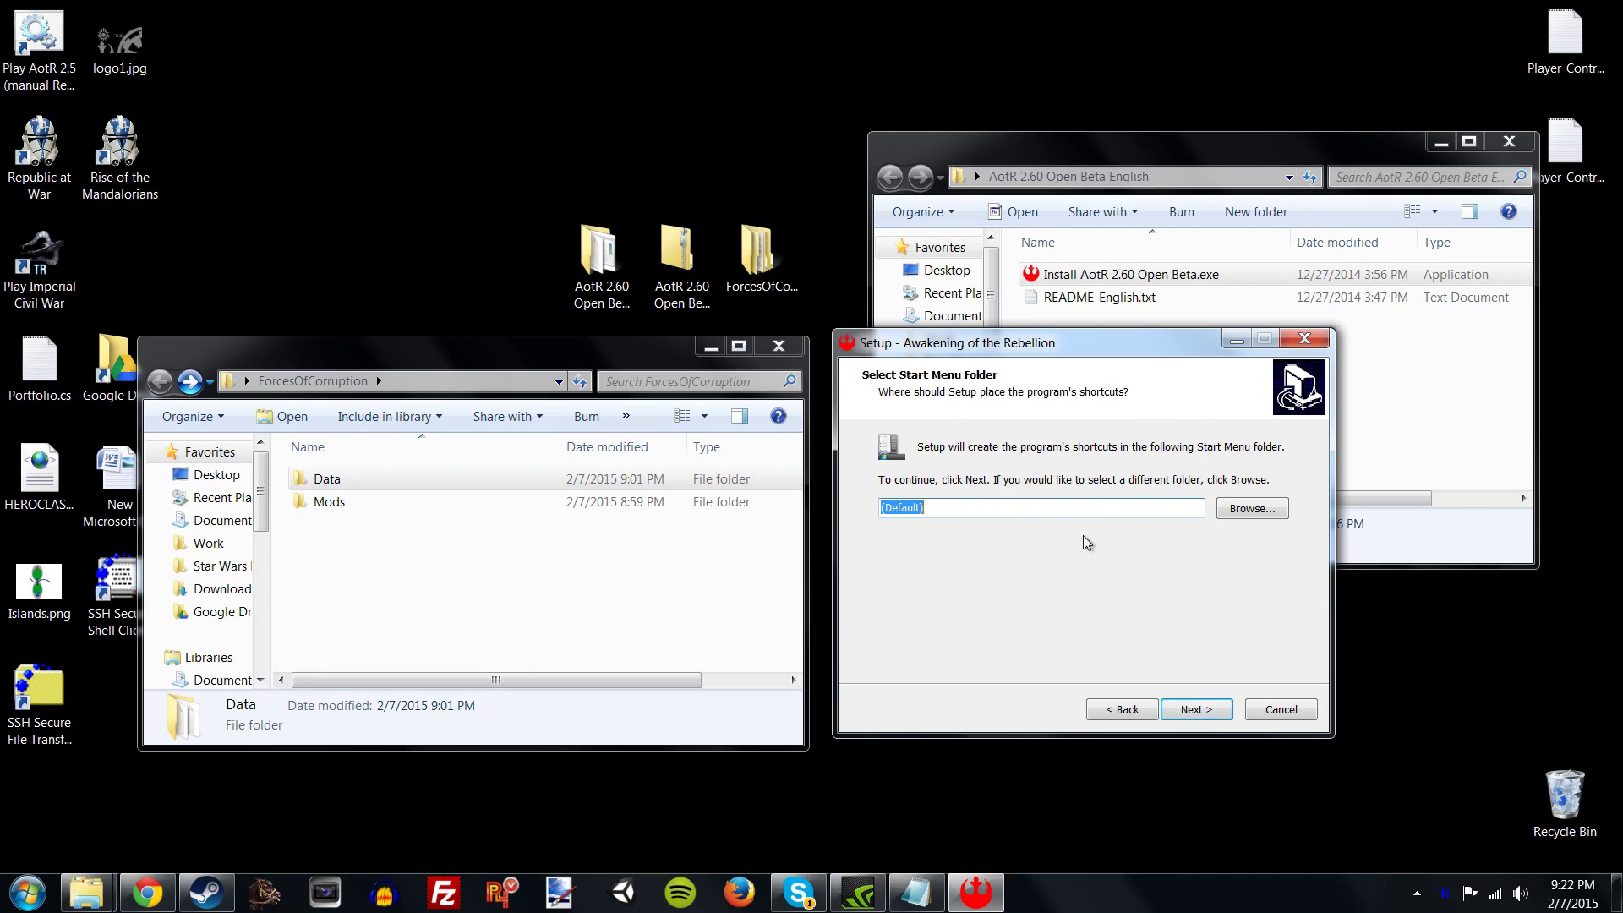
left_click_drag(1057, 344, 1055, 260)
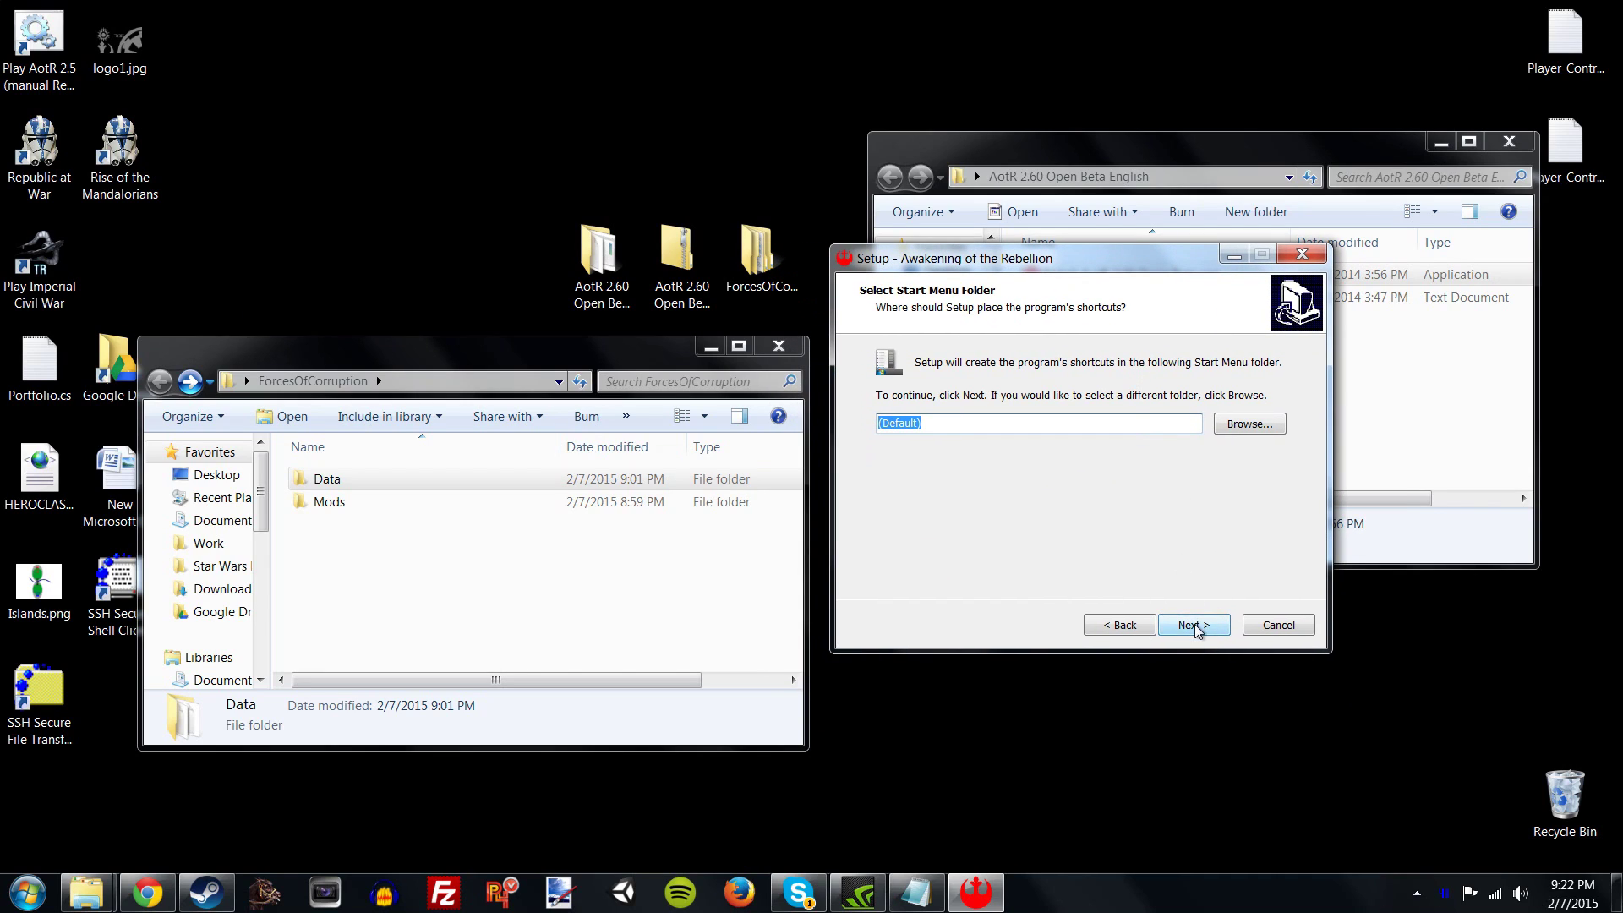
left_click(1194, 624)
left_click(1195, 628)
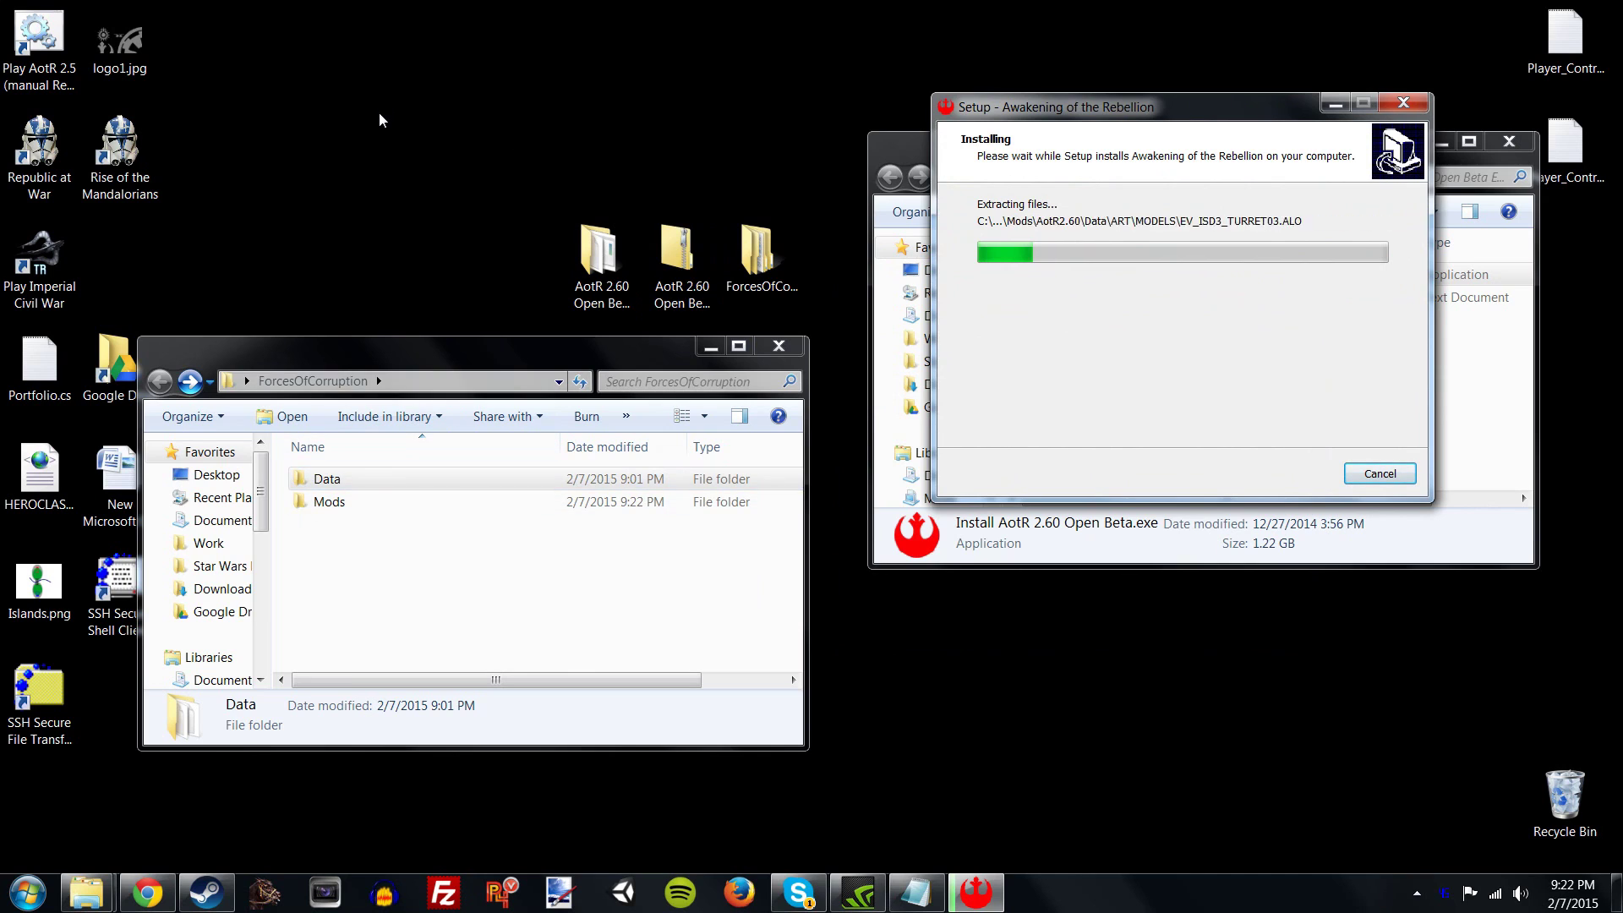
left_click_drag(432, 352, 485, 164)
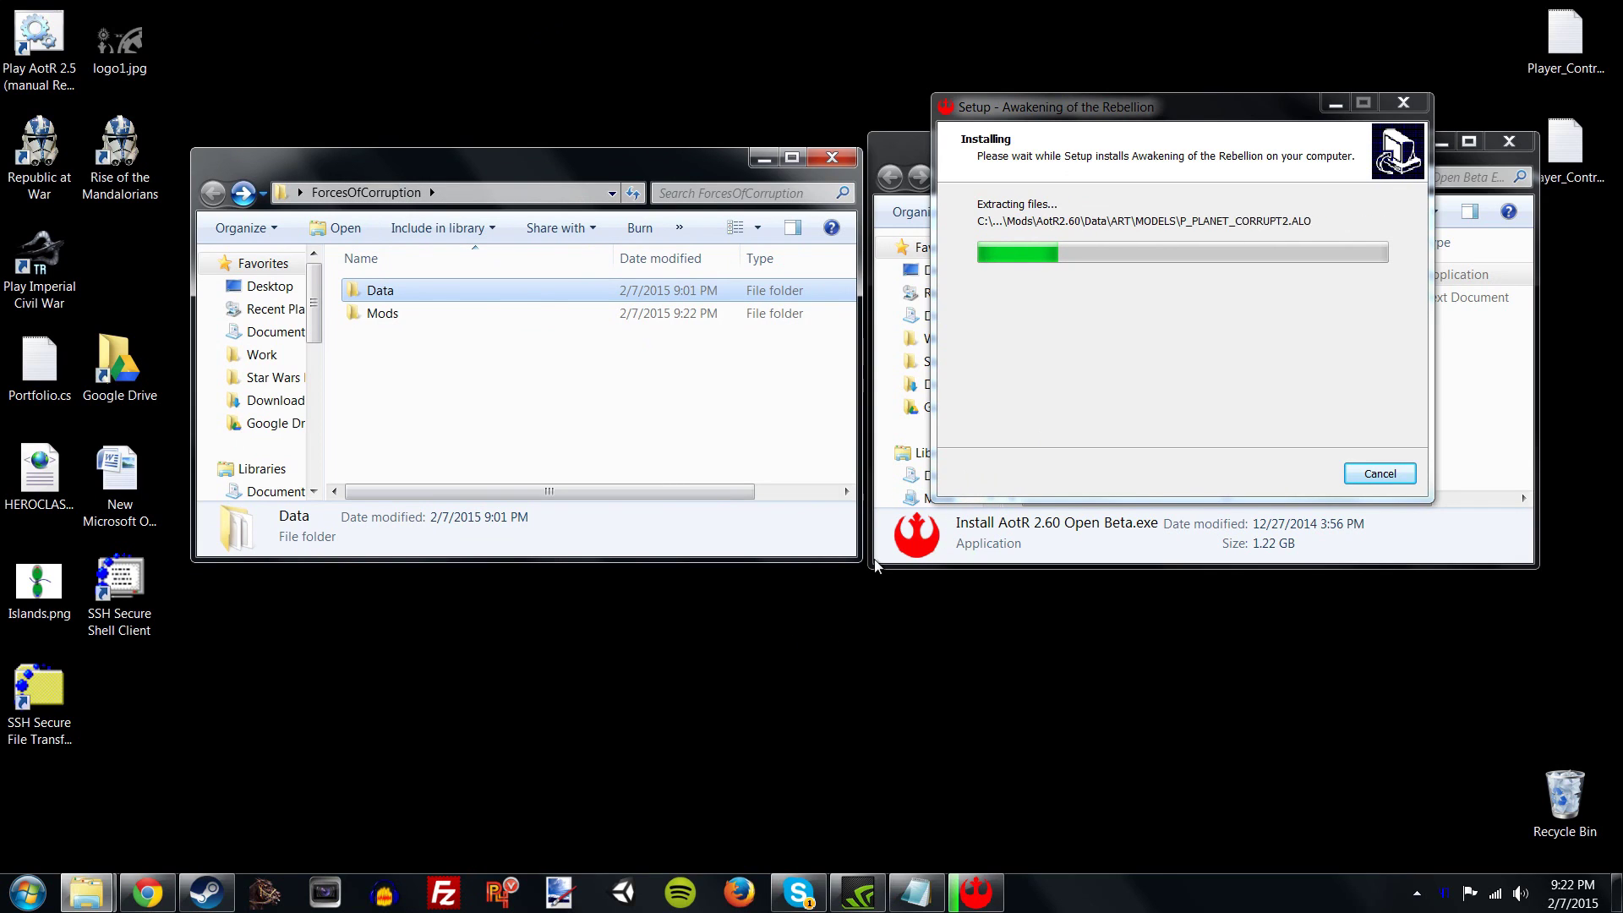
left_click_drag(1089, 109, 1133, 268)
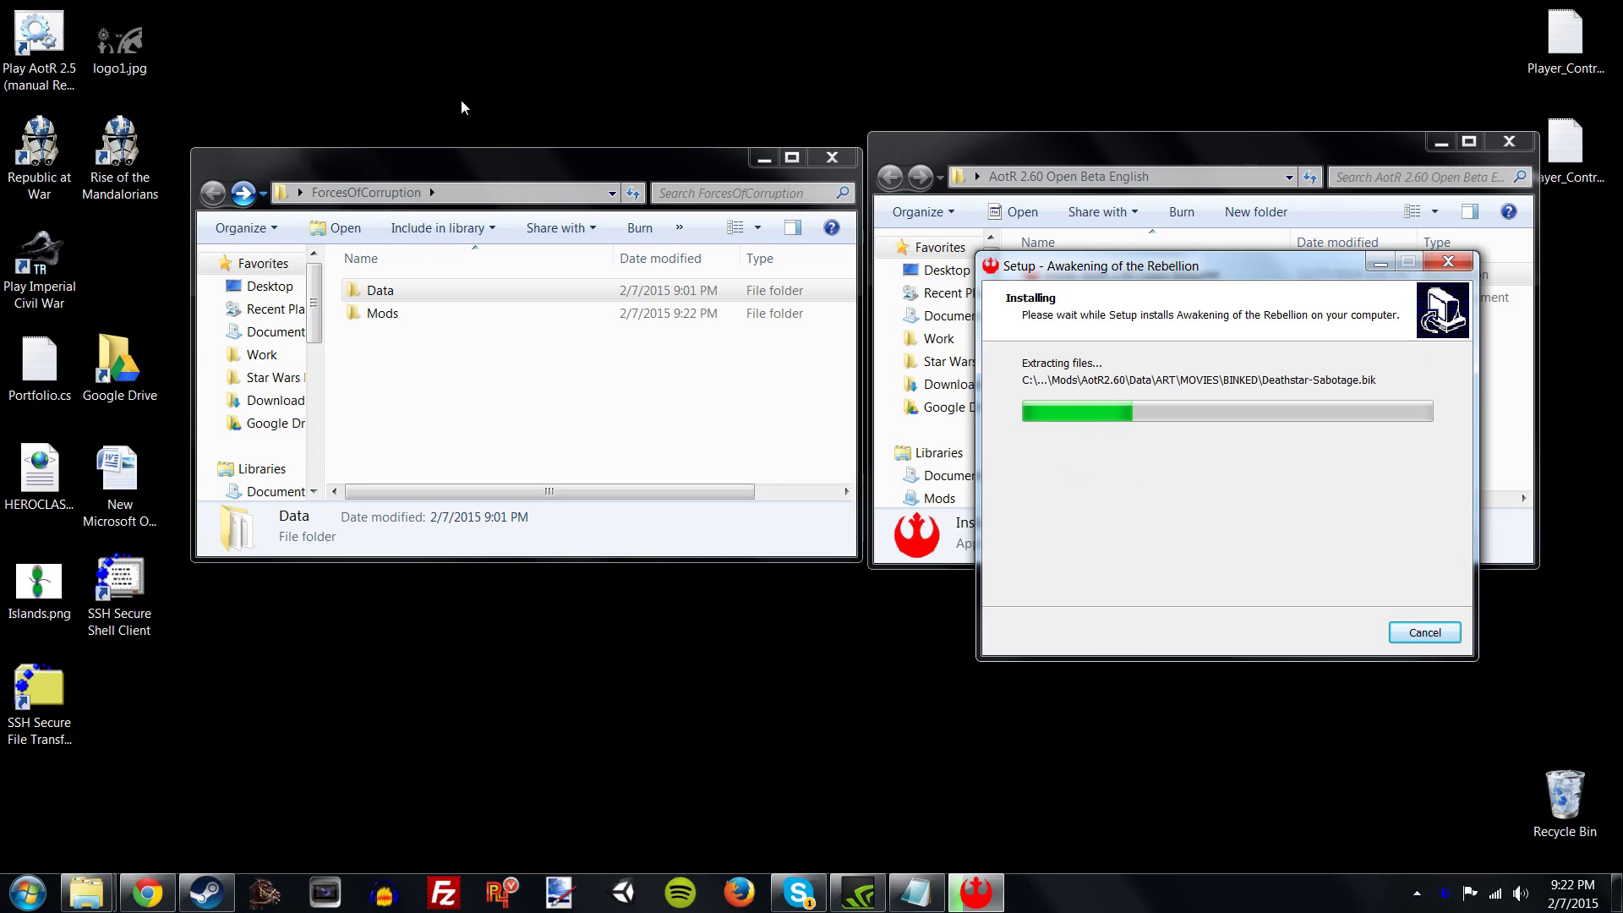
left_click(216, 896)
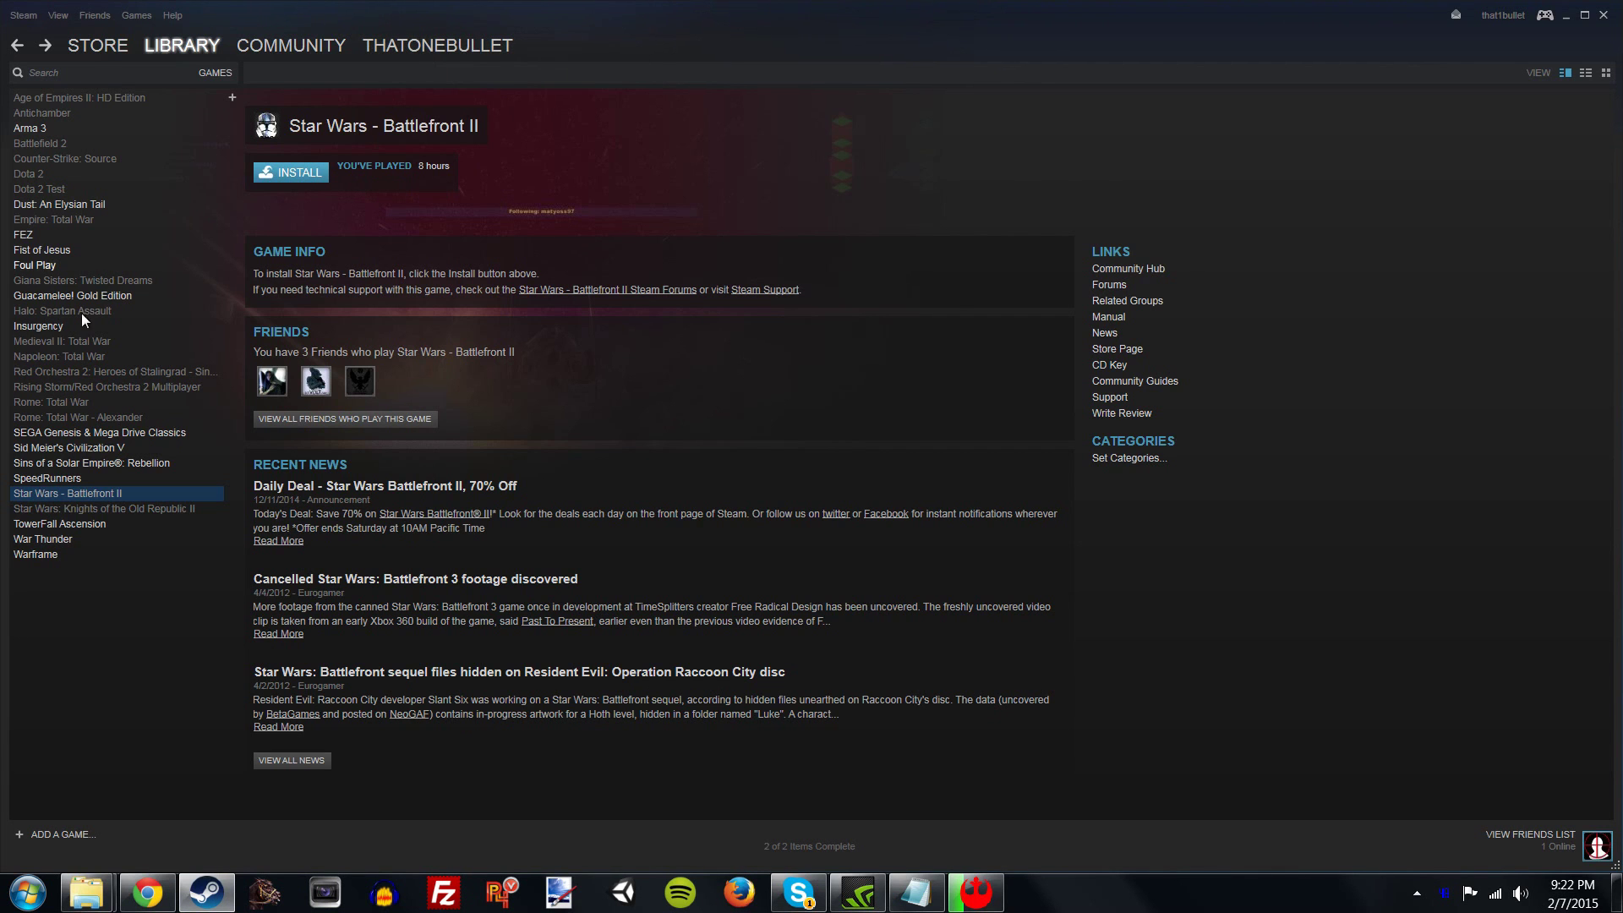
- Open the launch options in Star Wars - Battlefront II's Steam Properties, then return to the readme
right_click(95, 495)
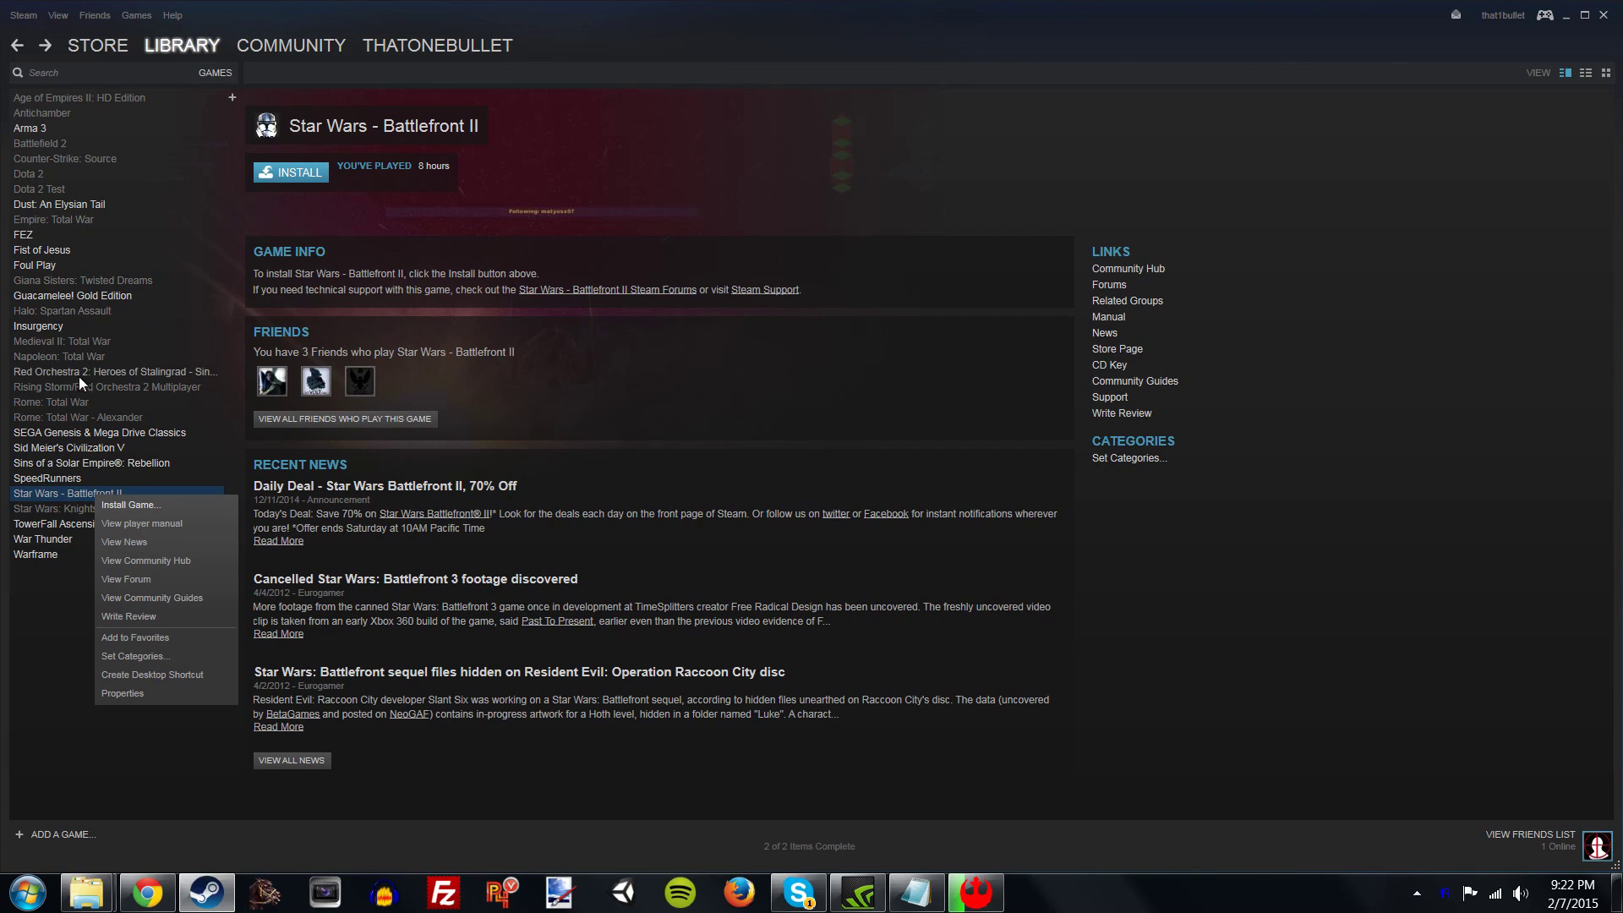
left_click(110, 692)
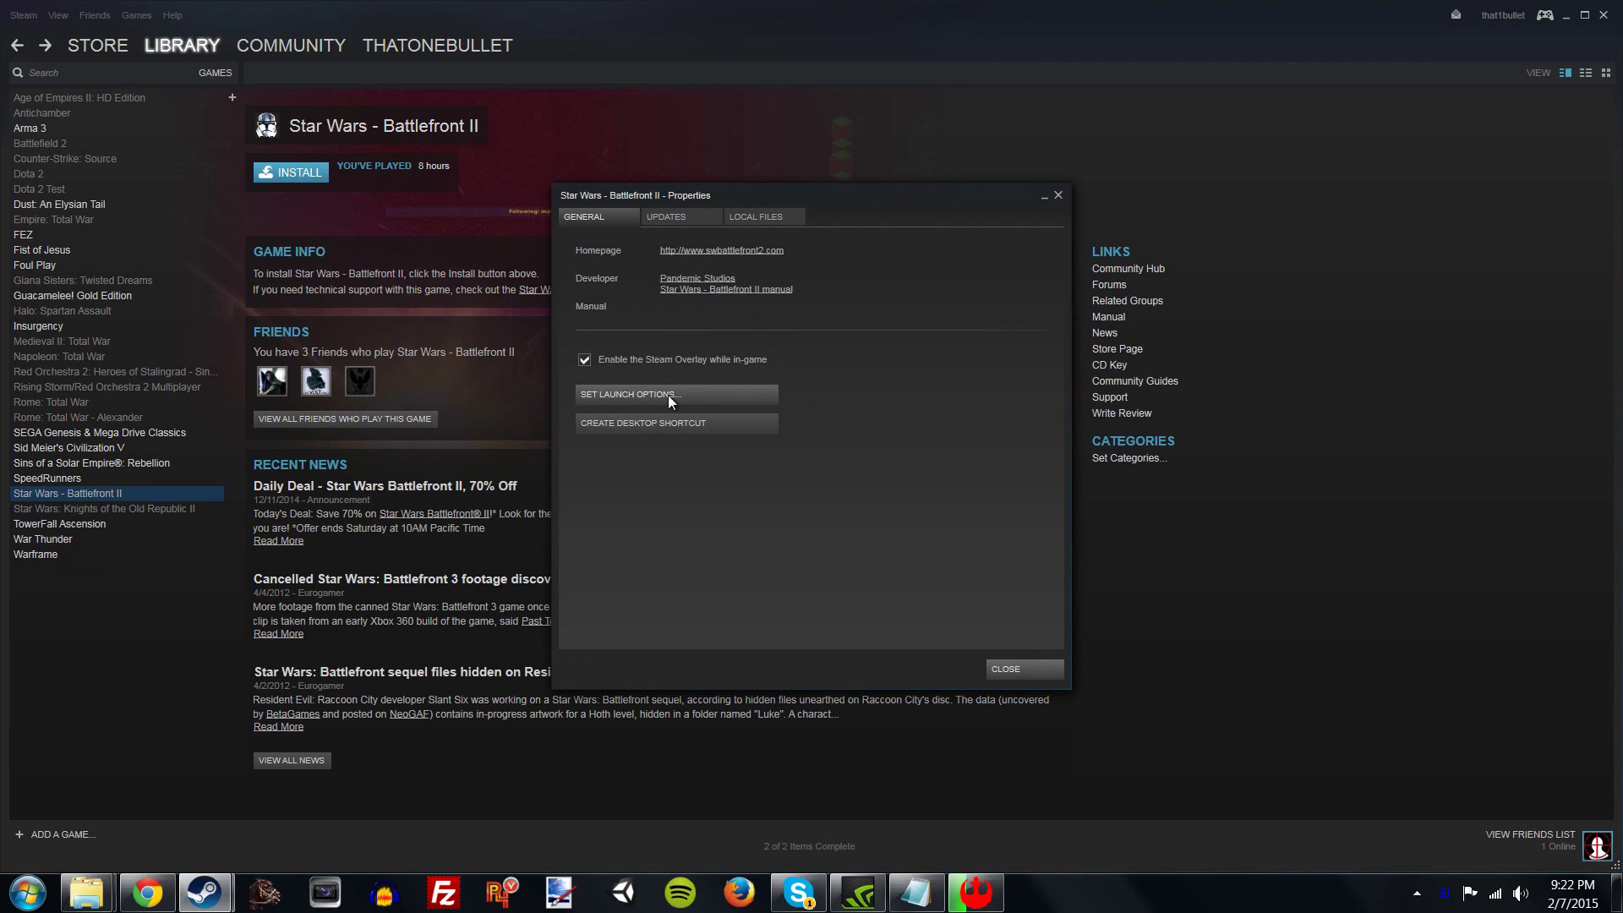
left_click(671, 394)
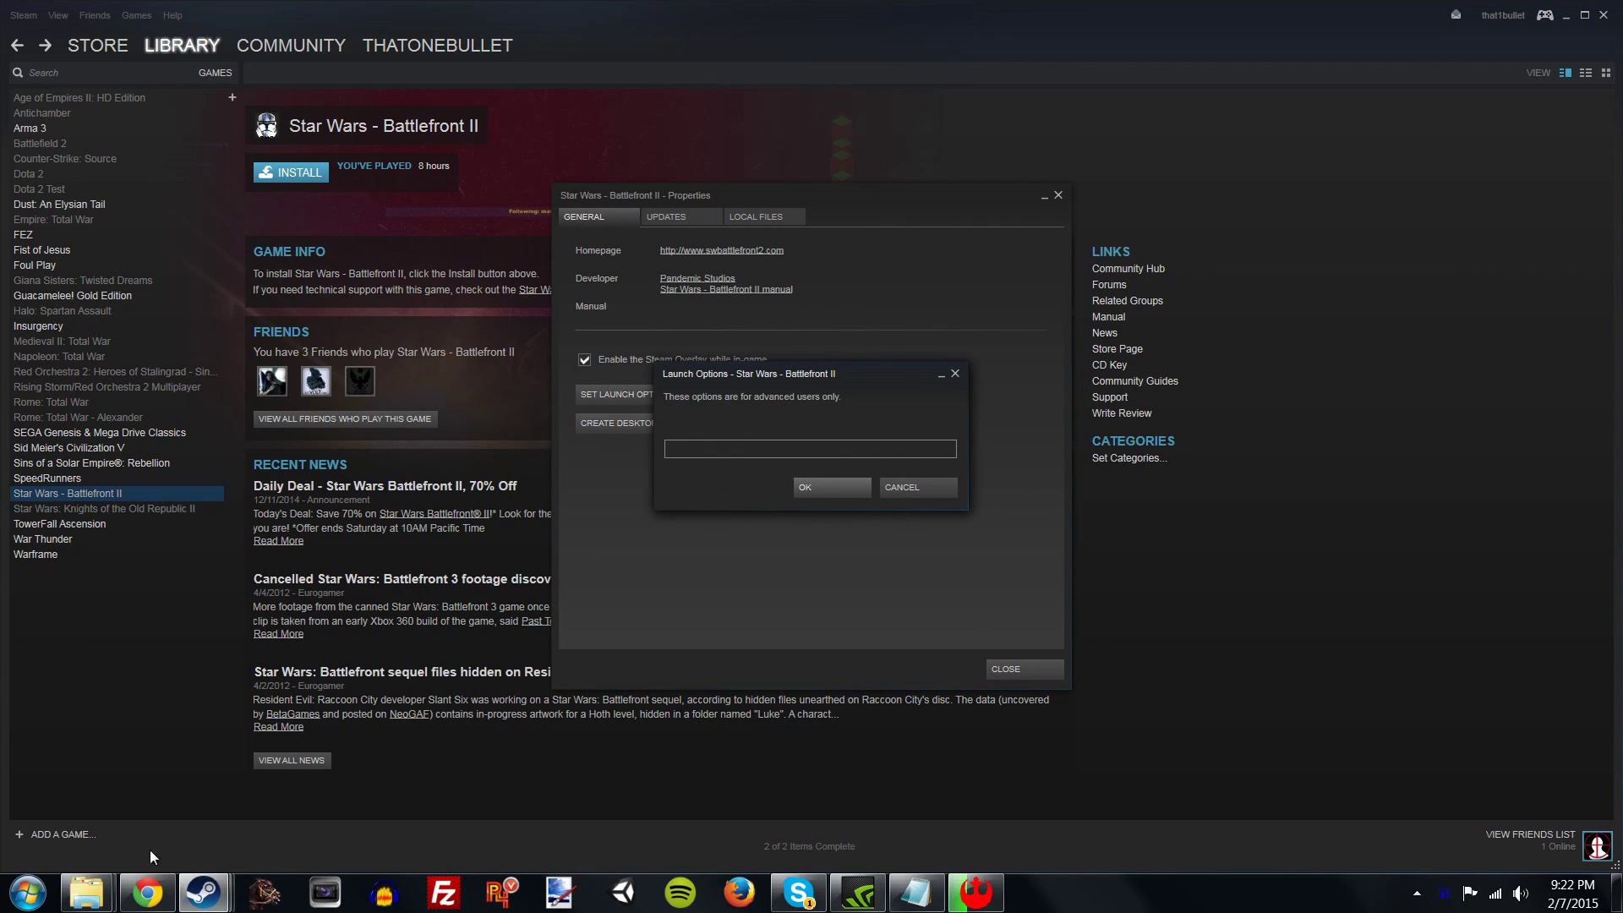
left_click(913, 885)
- Find and select the sweaw MODPATH=Mods/AotR2.60 launch command in the README
scroll(905, 507, "down", 10)
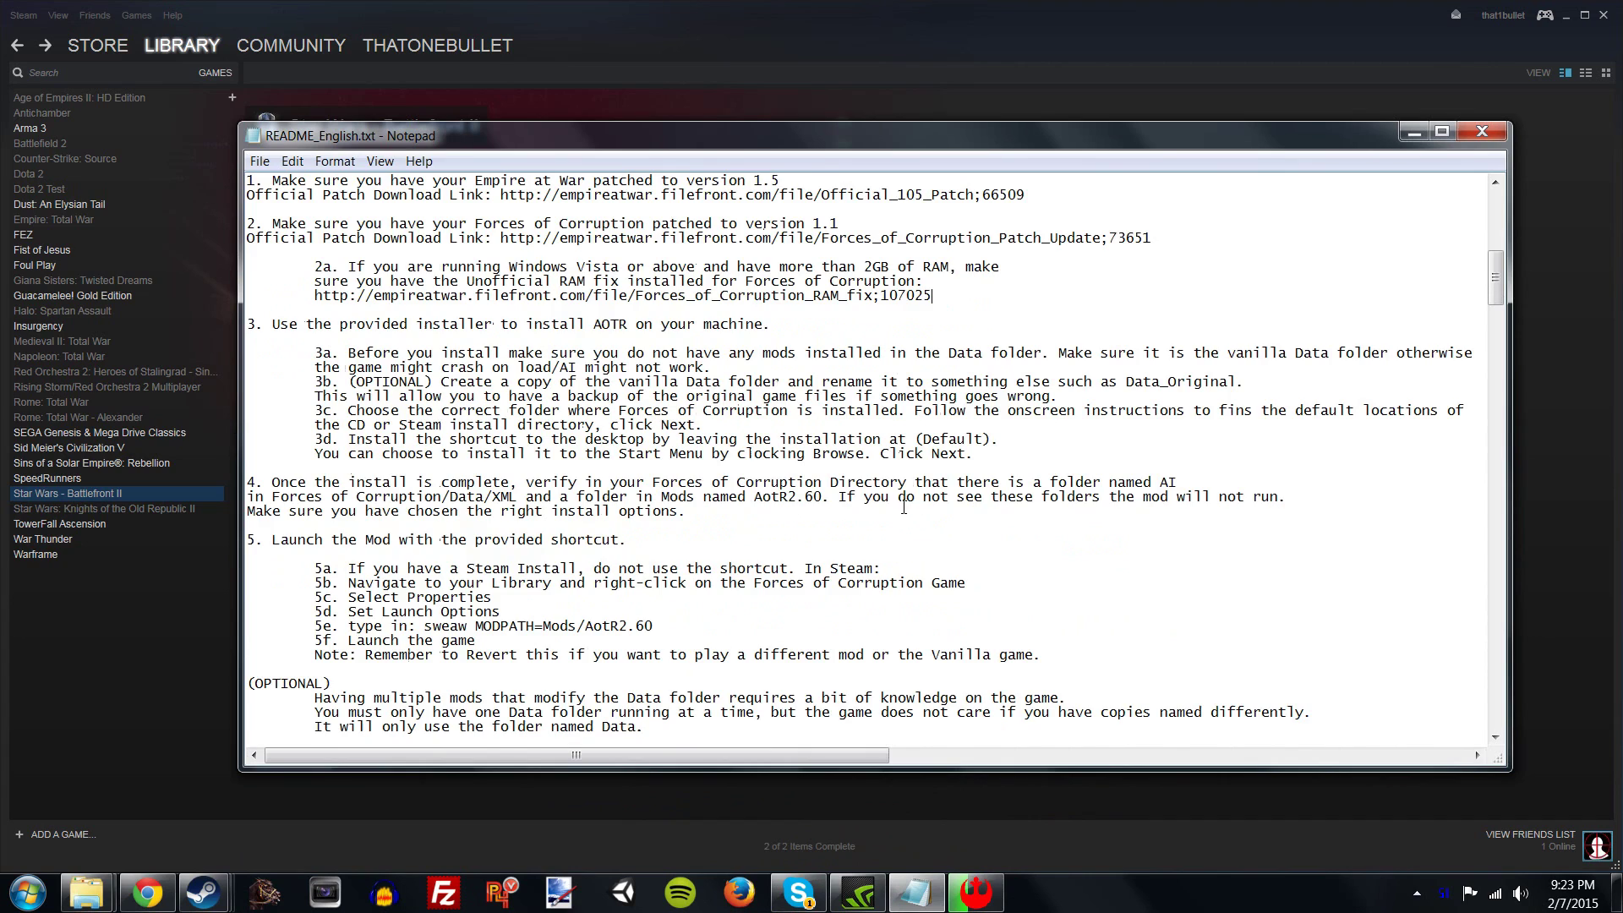
scroll(905, 506, "down", 2)
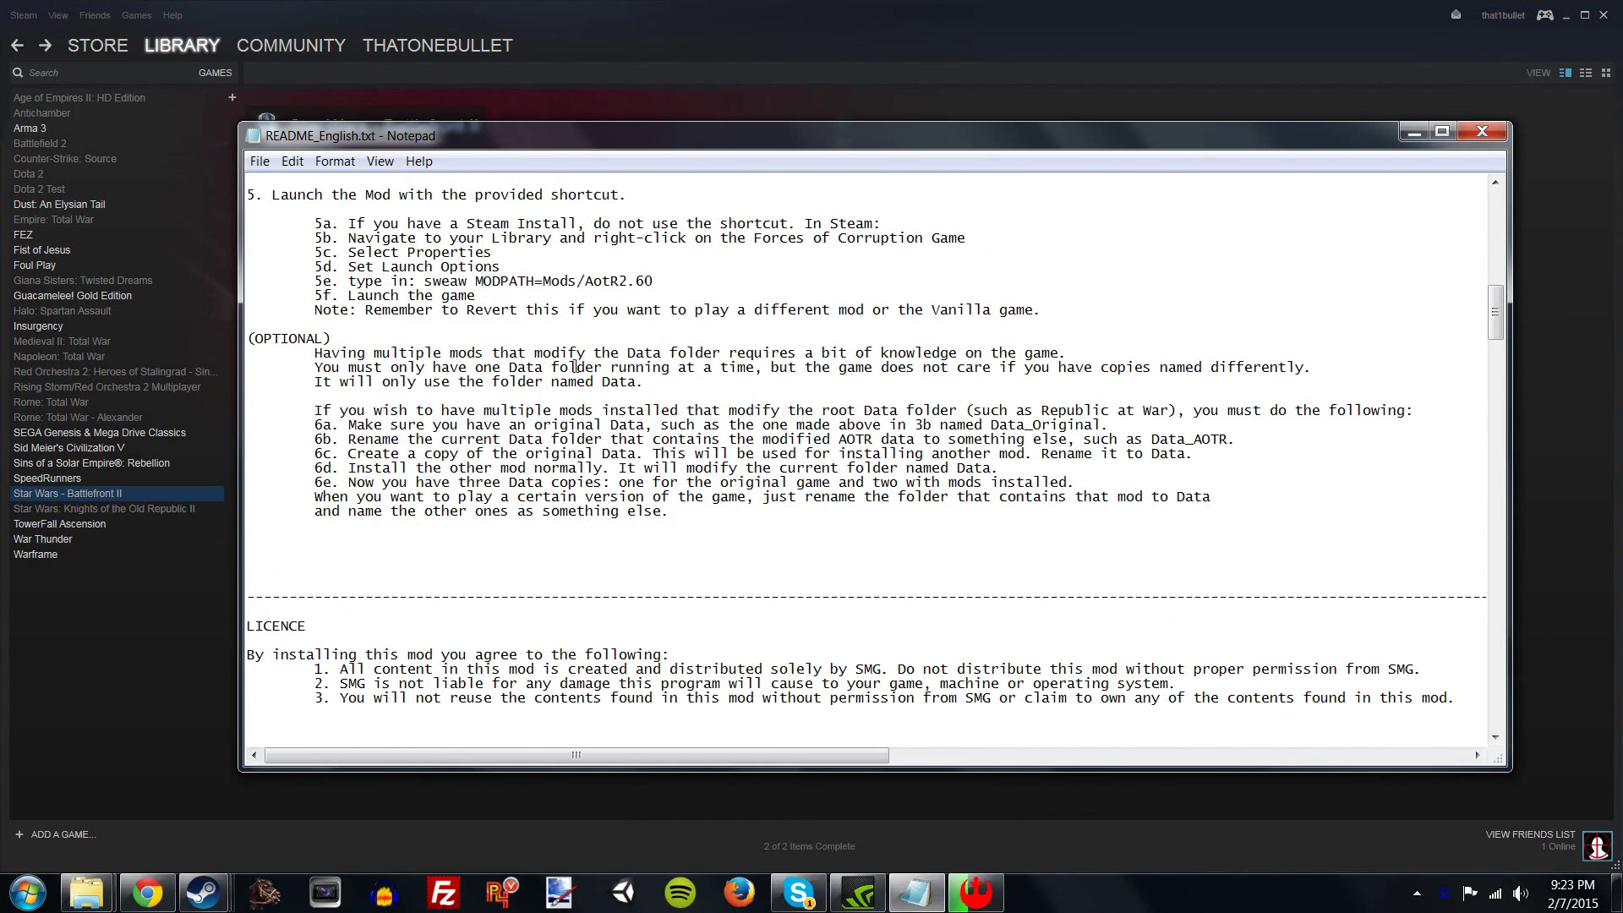
scroll(532, 362, "up", 1)
left_click_drag(275, 244, 1090, 356)
left_click(1090, 356)
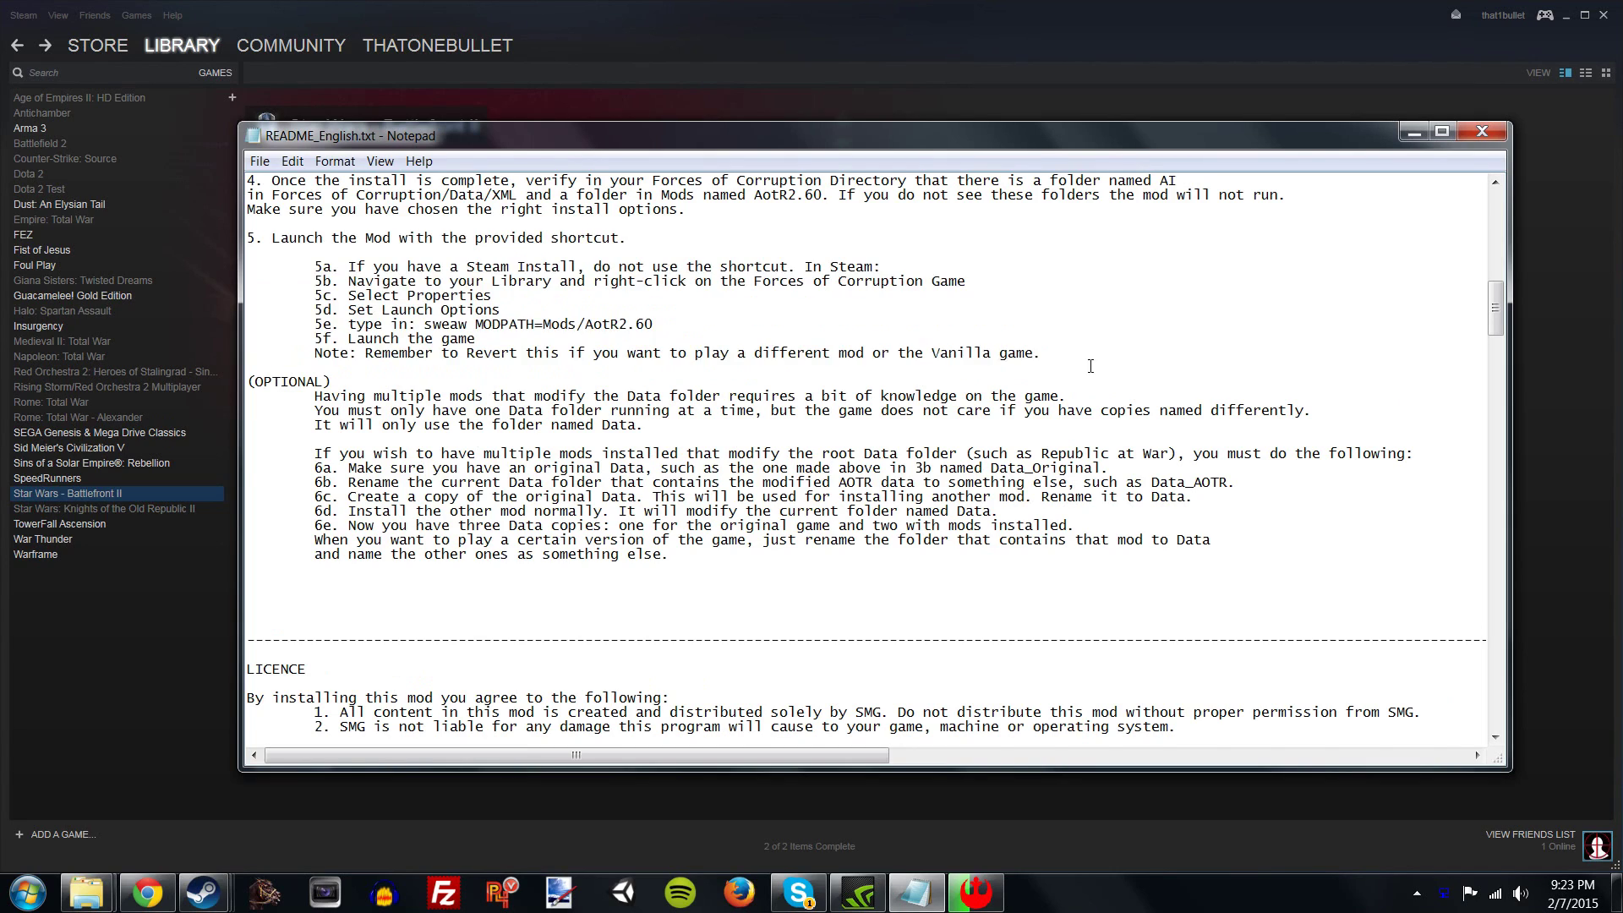
scroll(529, 425, "up", 2)
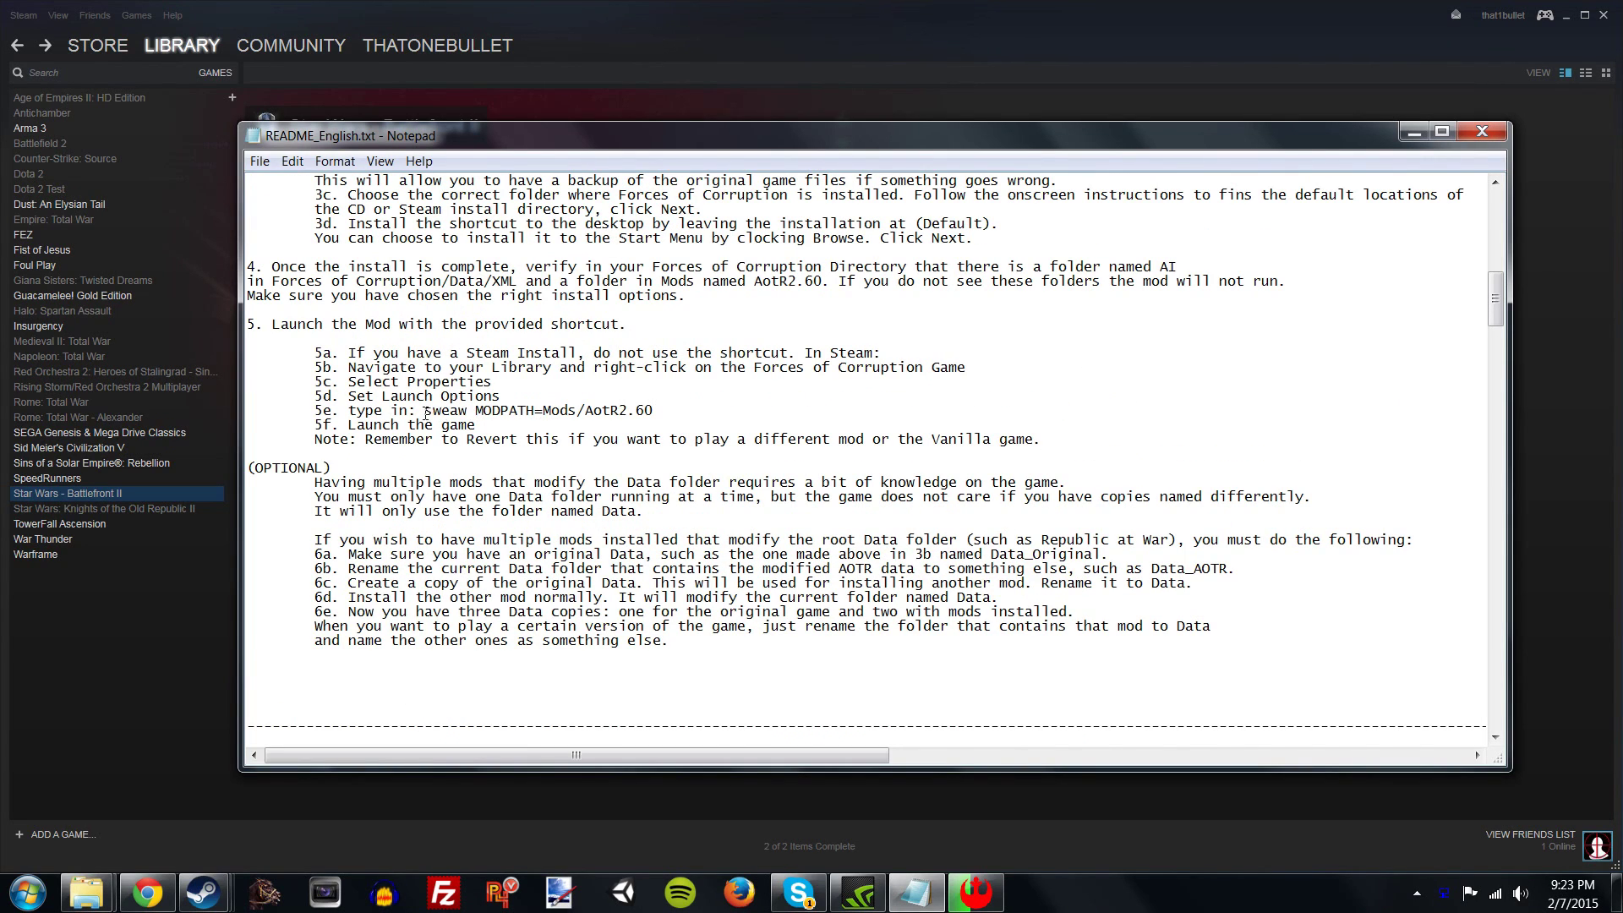
left_click_drag(426, 412, 684, 412)
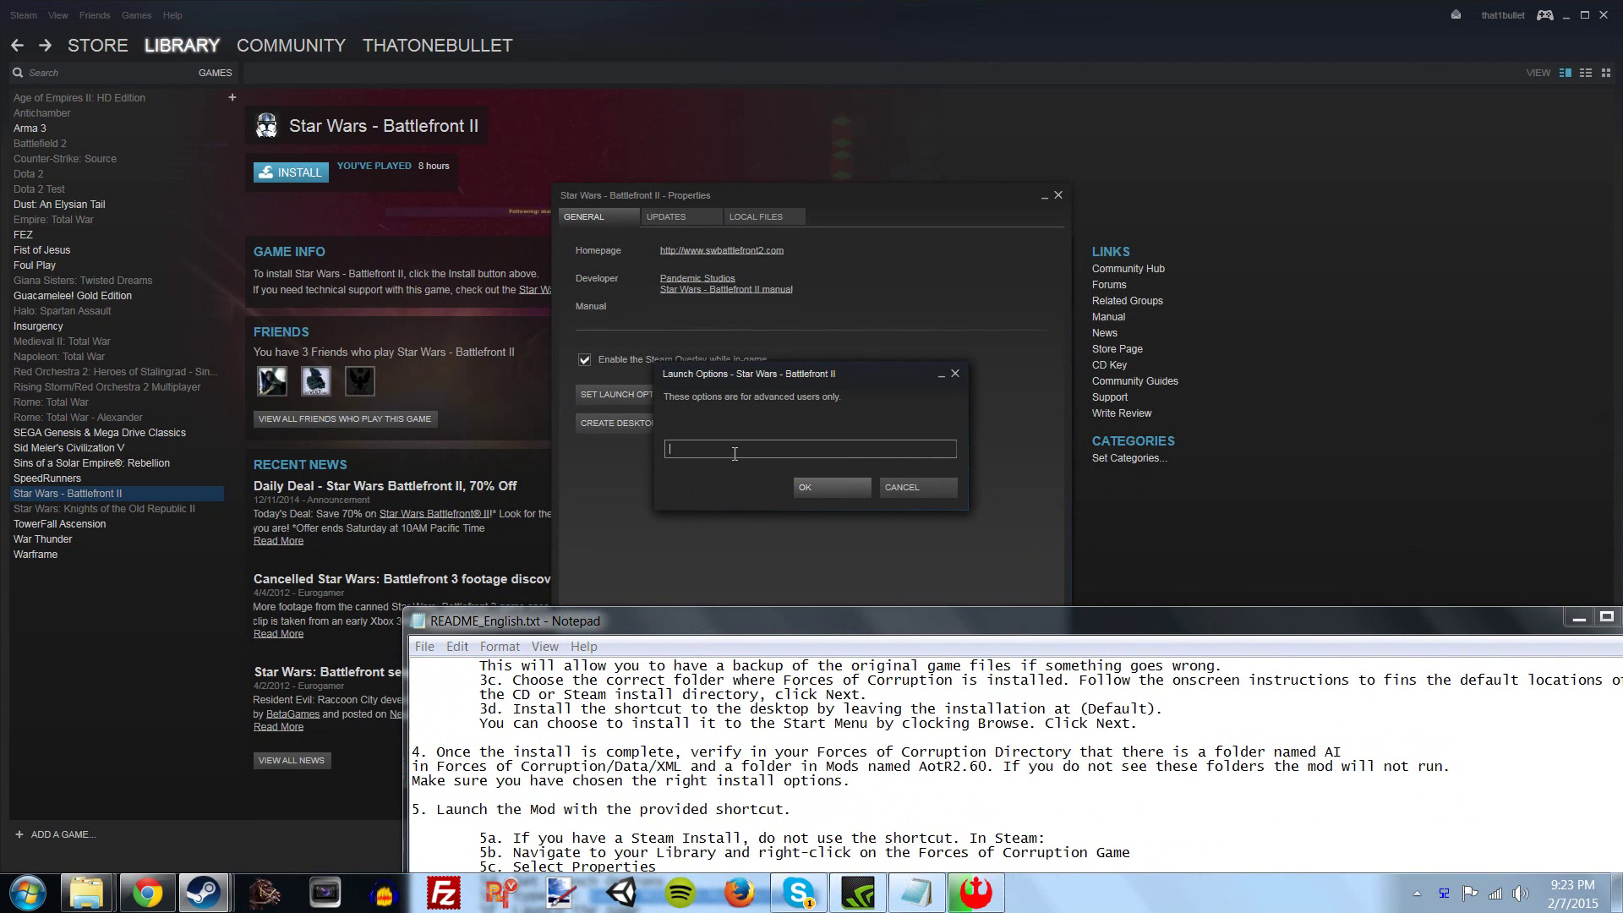
- Paste then clear the launch option, close Properties and Steam, and centre the README
type("sweaw MODPATH=Mods/AotR2.60")
left_click_drag(837, 448, 668, 449)
key("BackSpace")
left_click(956, 374)
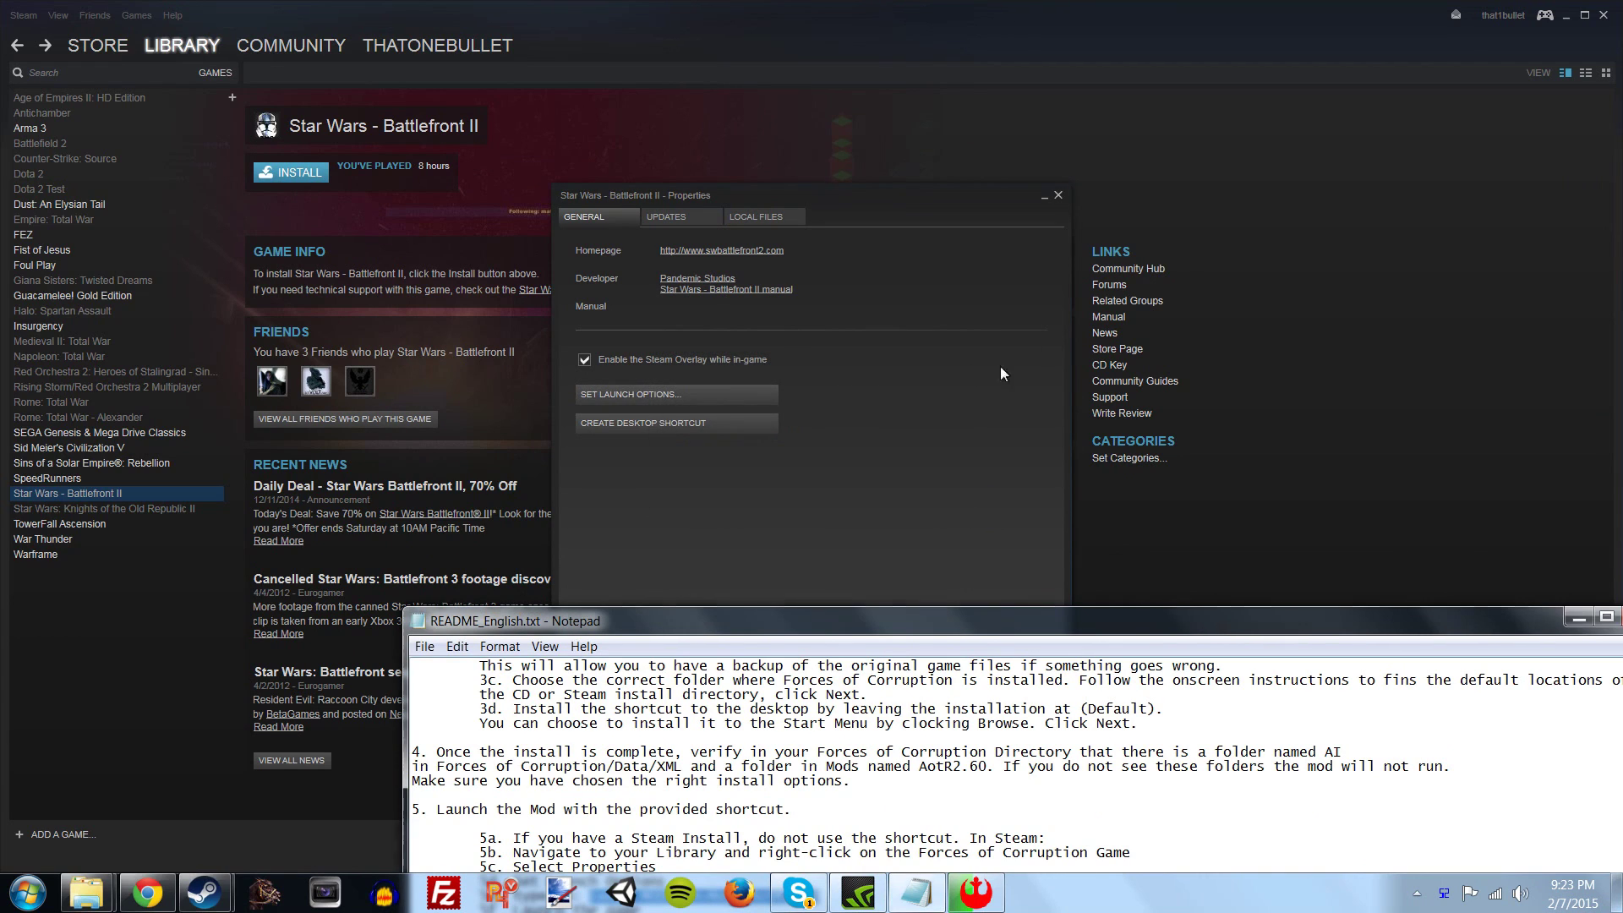
left_click(1059, 195)
left_click(1603, 15)
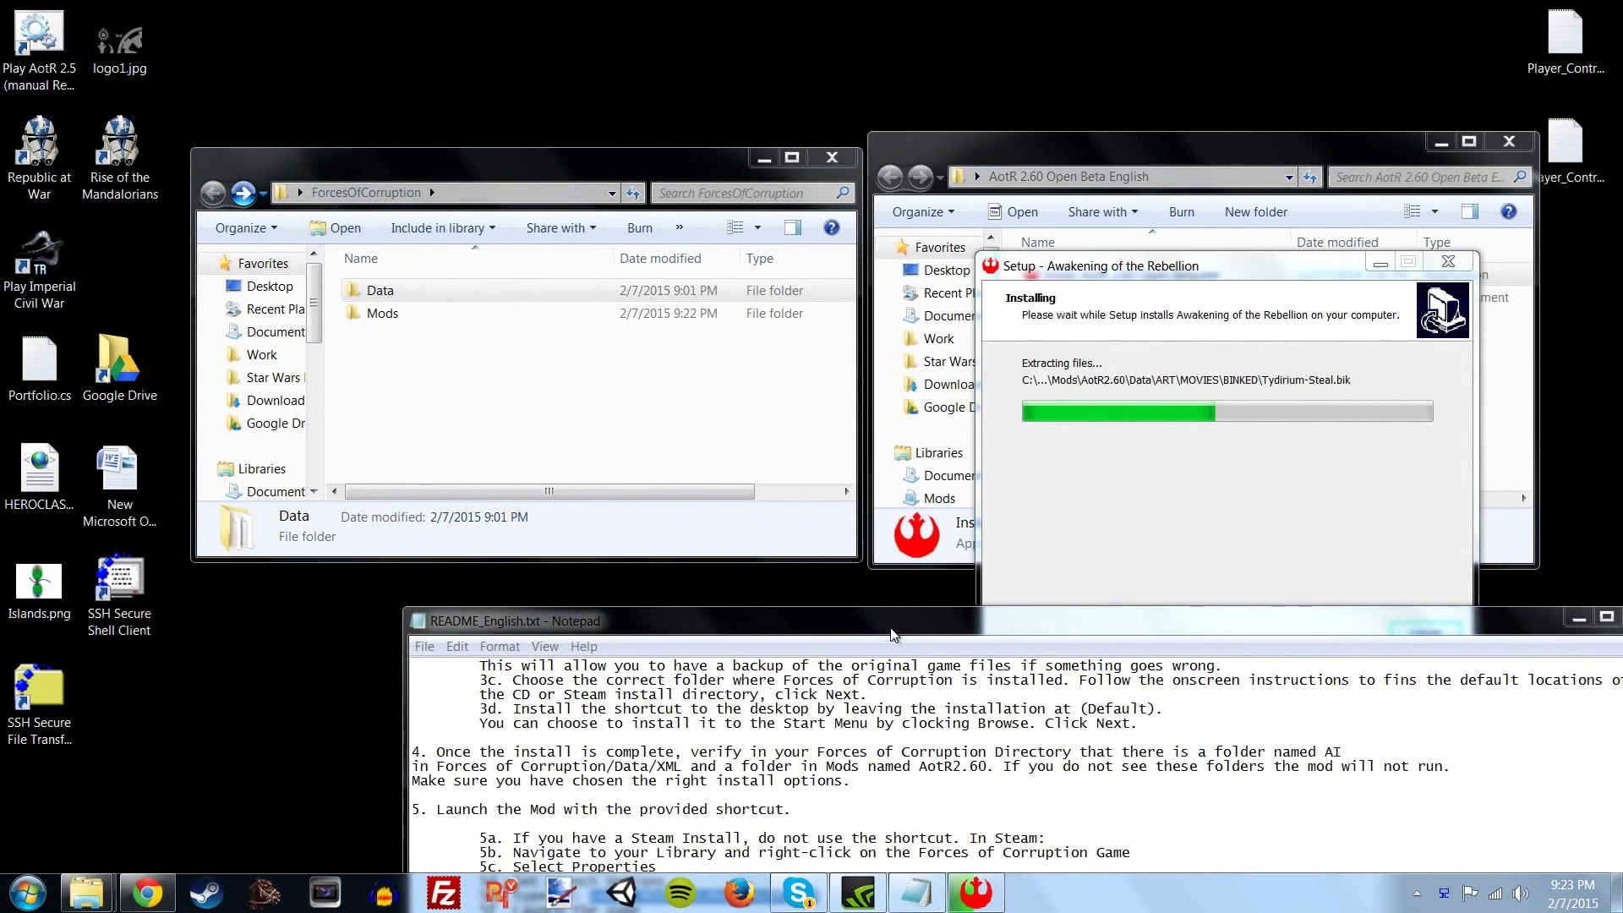
left_click_drag(846, 621, 687, 124)
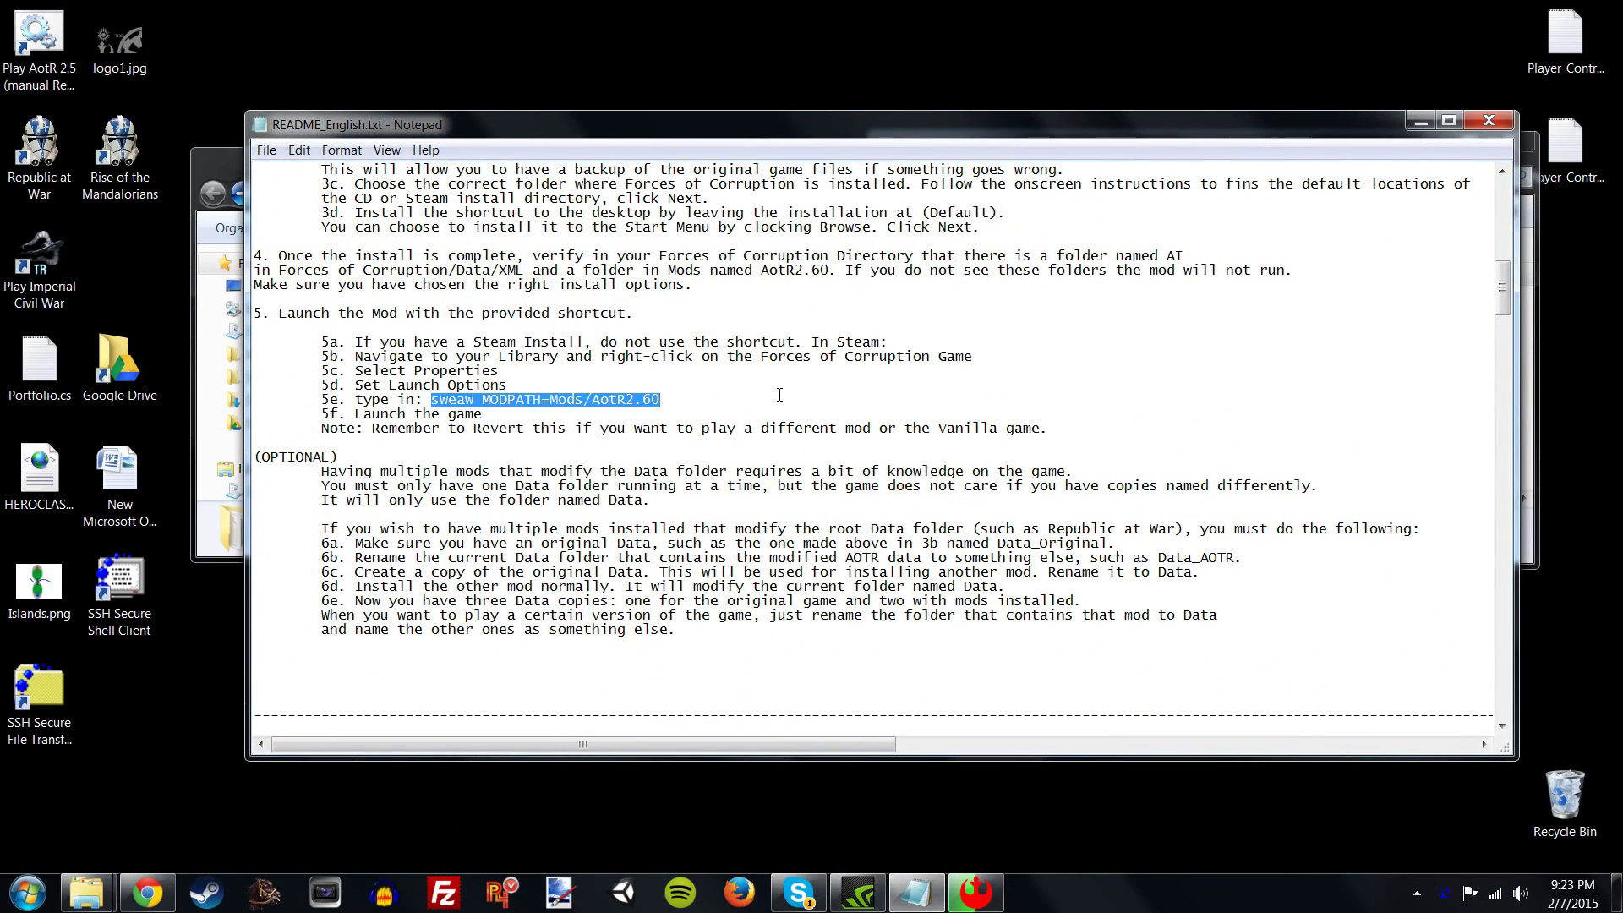
left_click(577, 399)
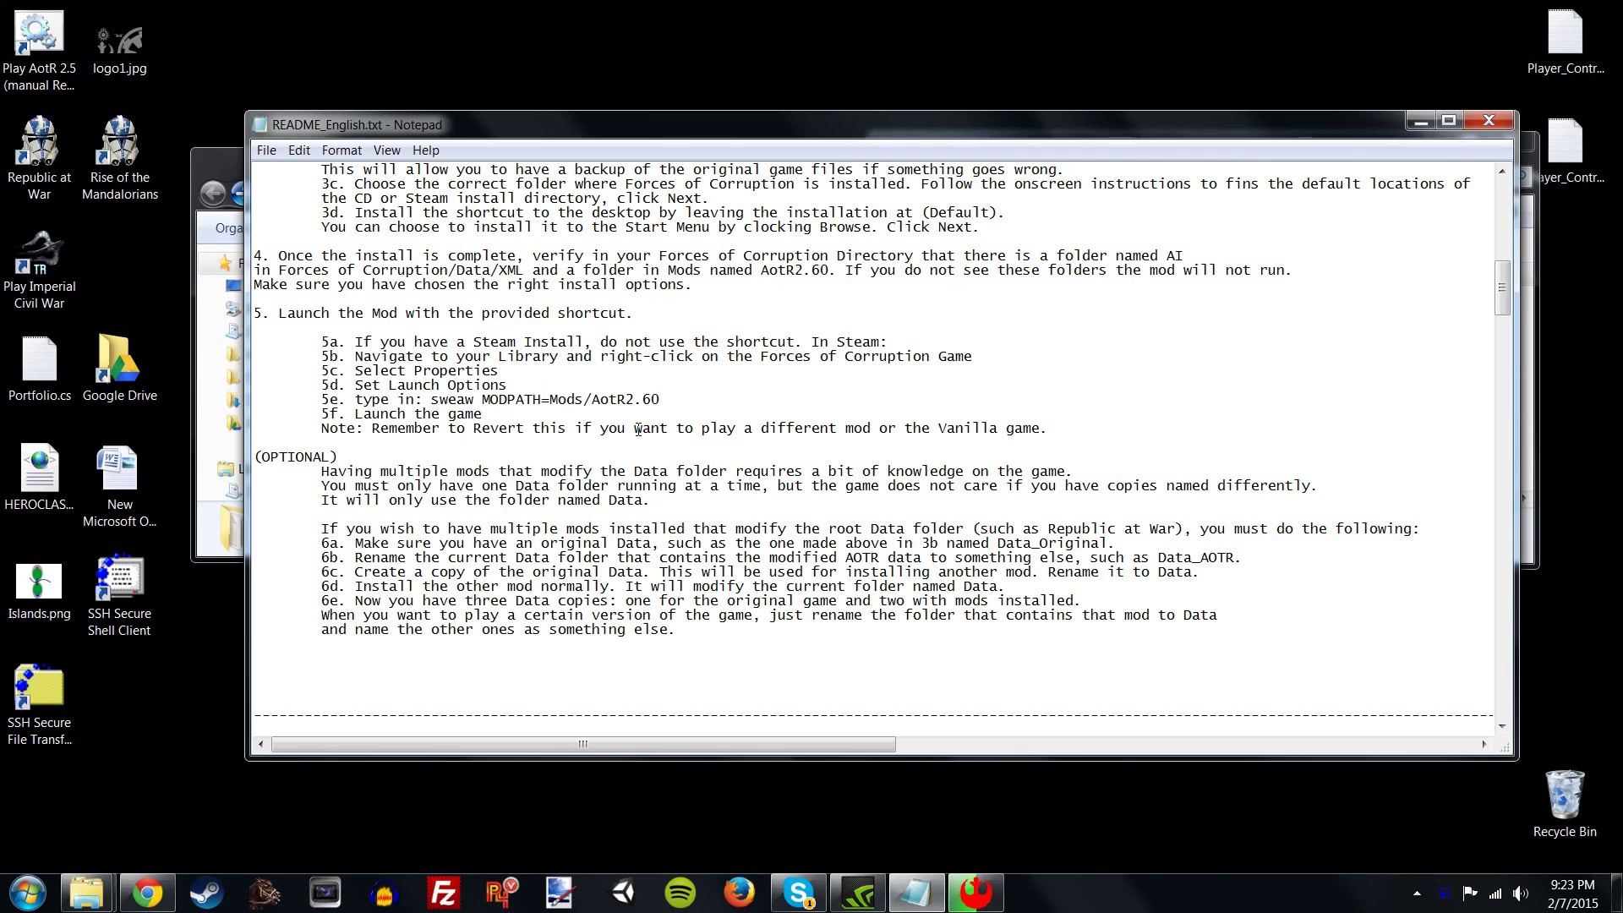
- Finish the Awakening of the Rebellion setup
left_click_drag(660, 399, 431, 399)
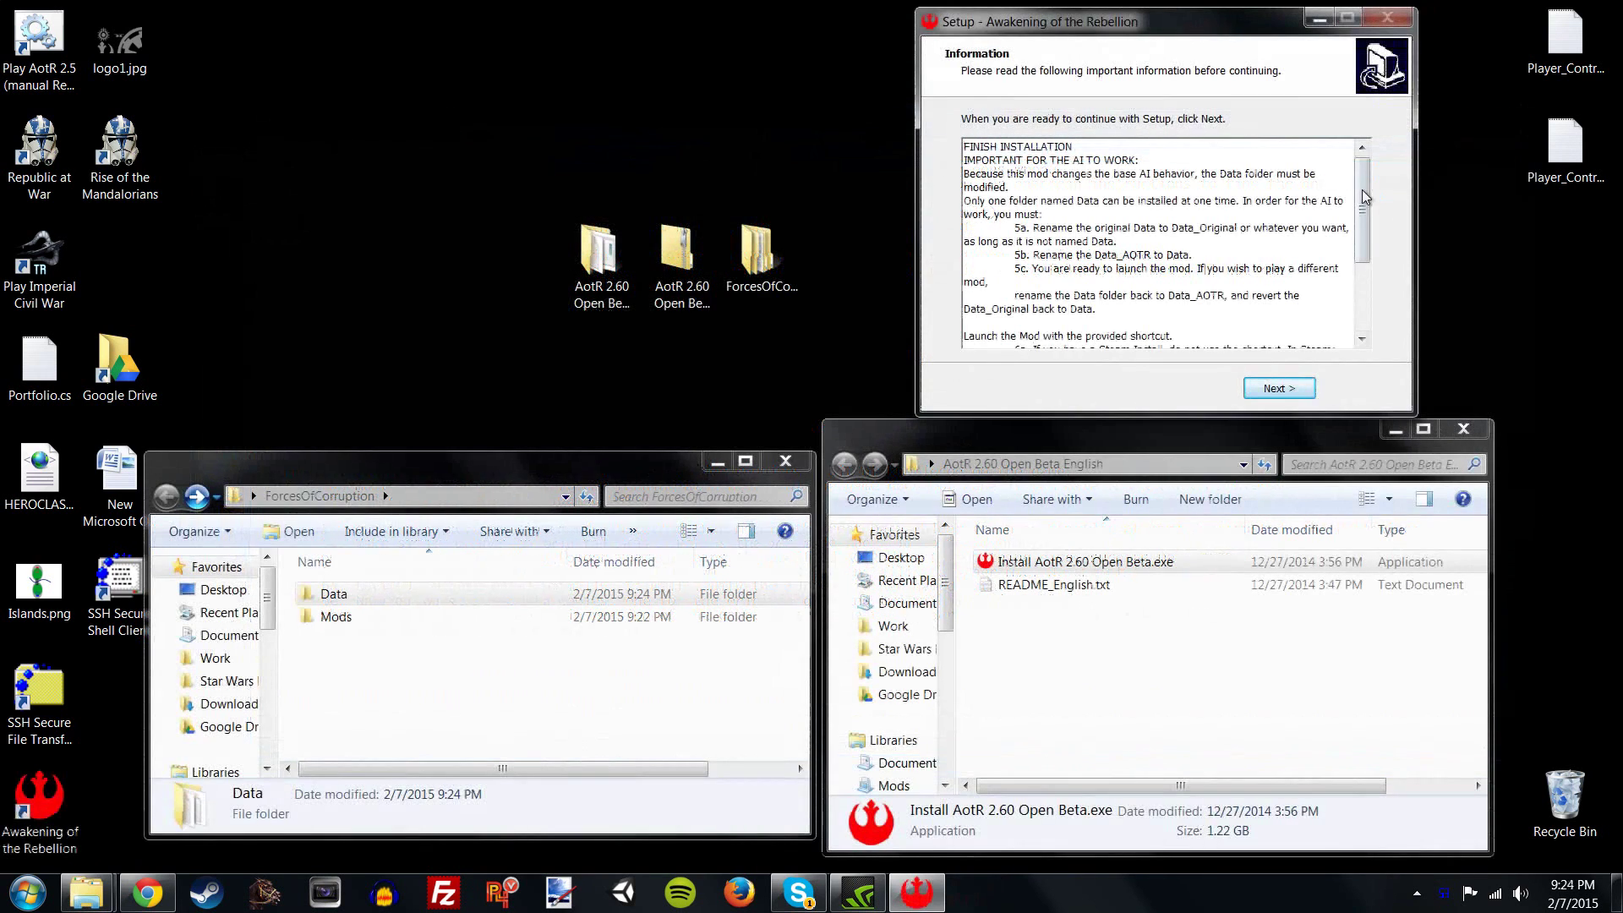
left_click_drag(1364, 190, 1364, 254)
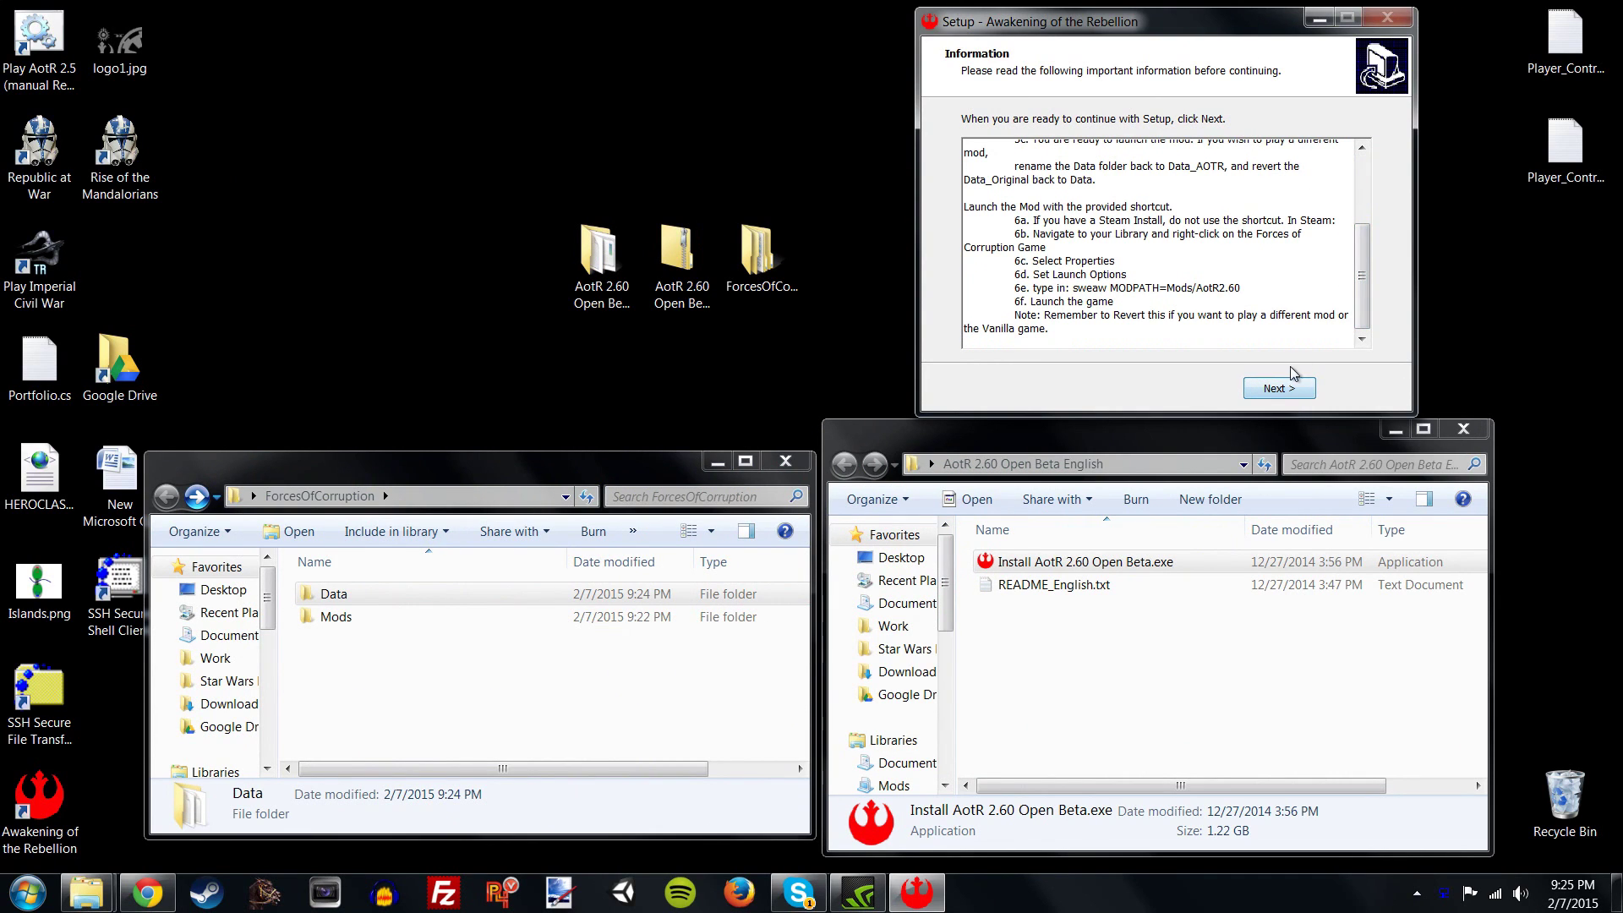
left_click(1279, 388)
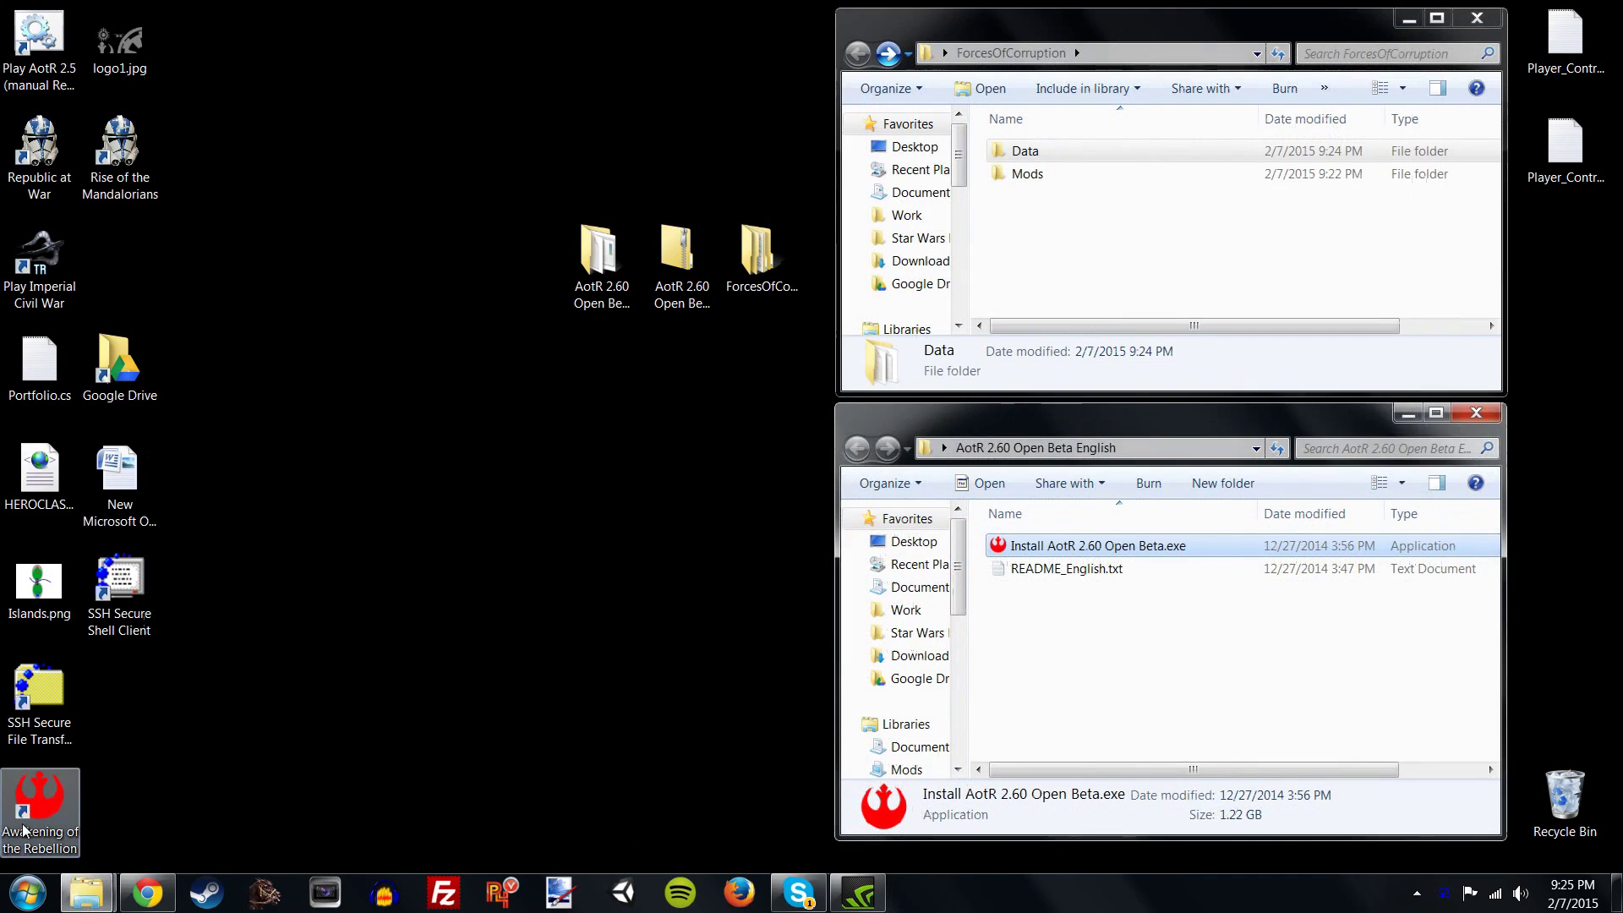
- Place the new Awakening of the Rebellion shortcut beside Play Imperial Civil War
left_click_drag(22, 830, 127, 263)
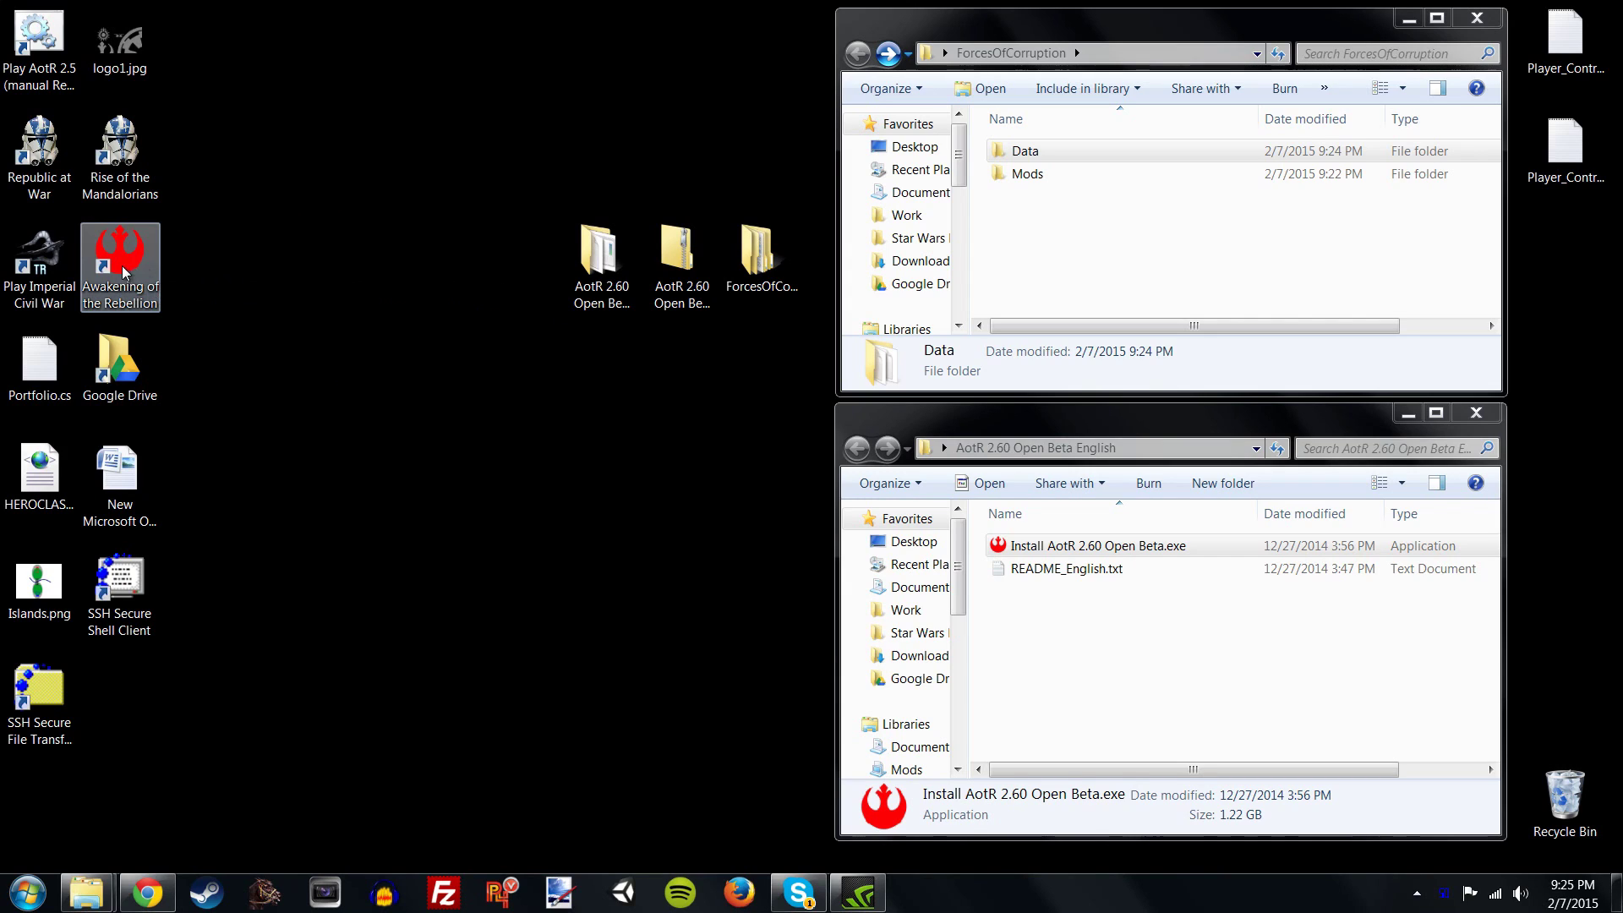
left_click_drag(124, 272, 360, 322)
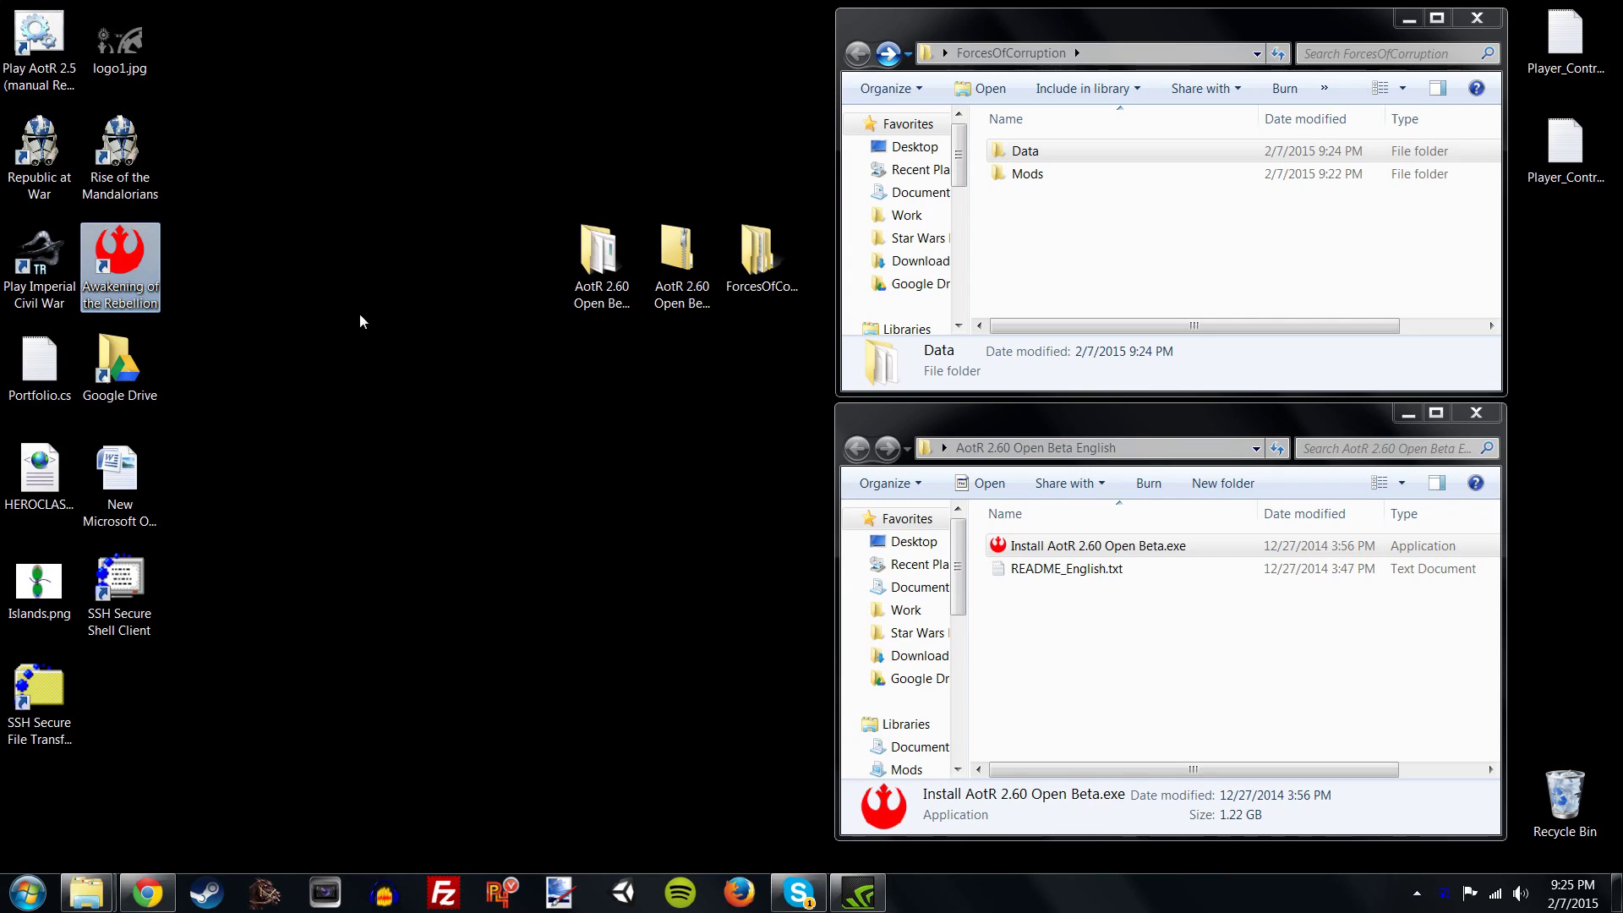
left_click(360, 321)
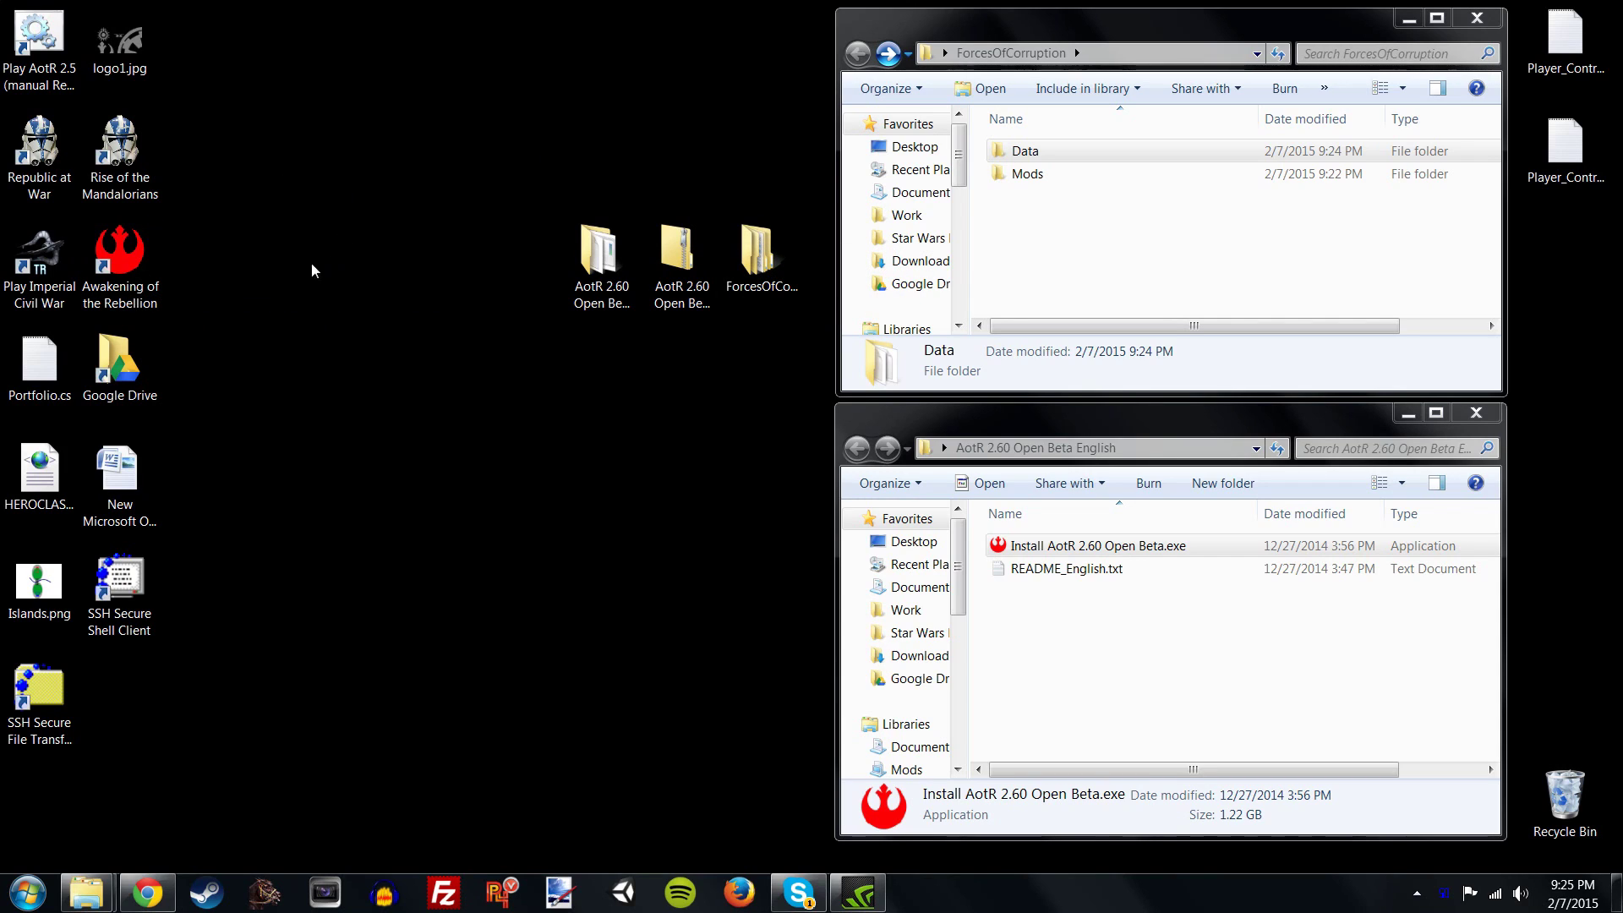
left_click(769, 258)
double_click(770, 257)
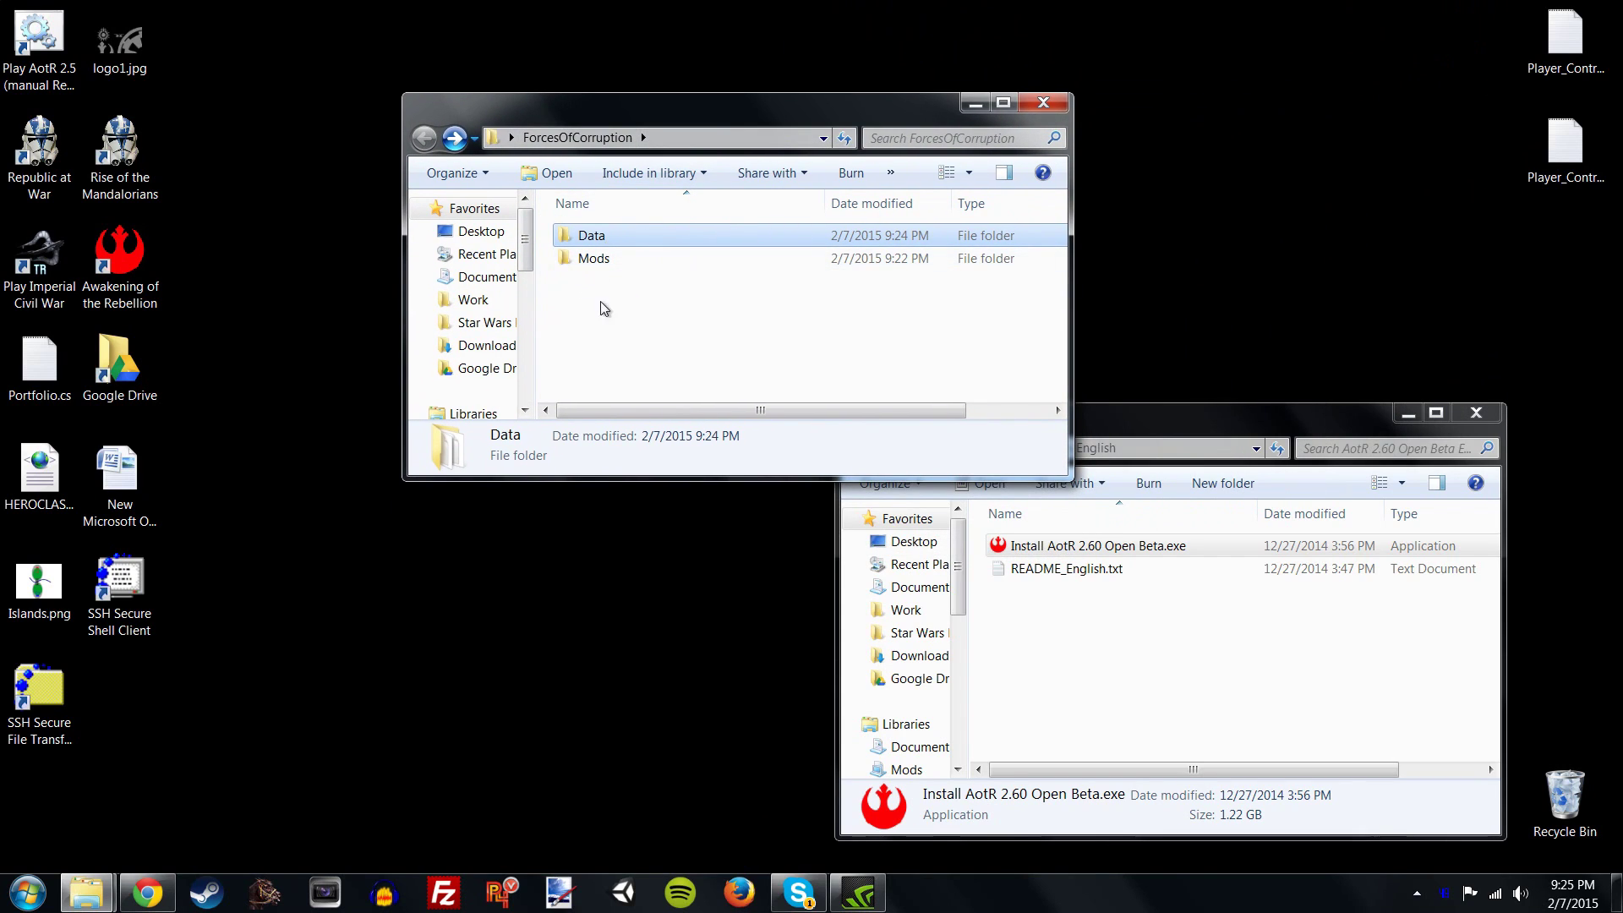
left_click(609, 325)
double_click(594, 259)
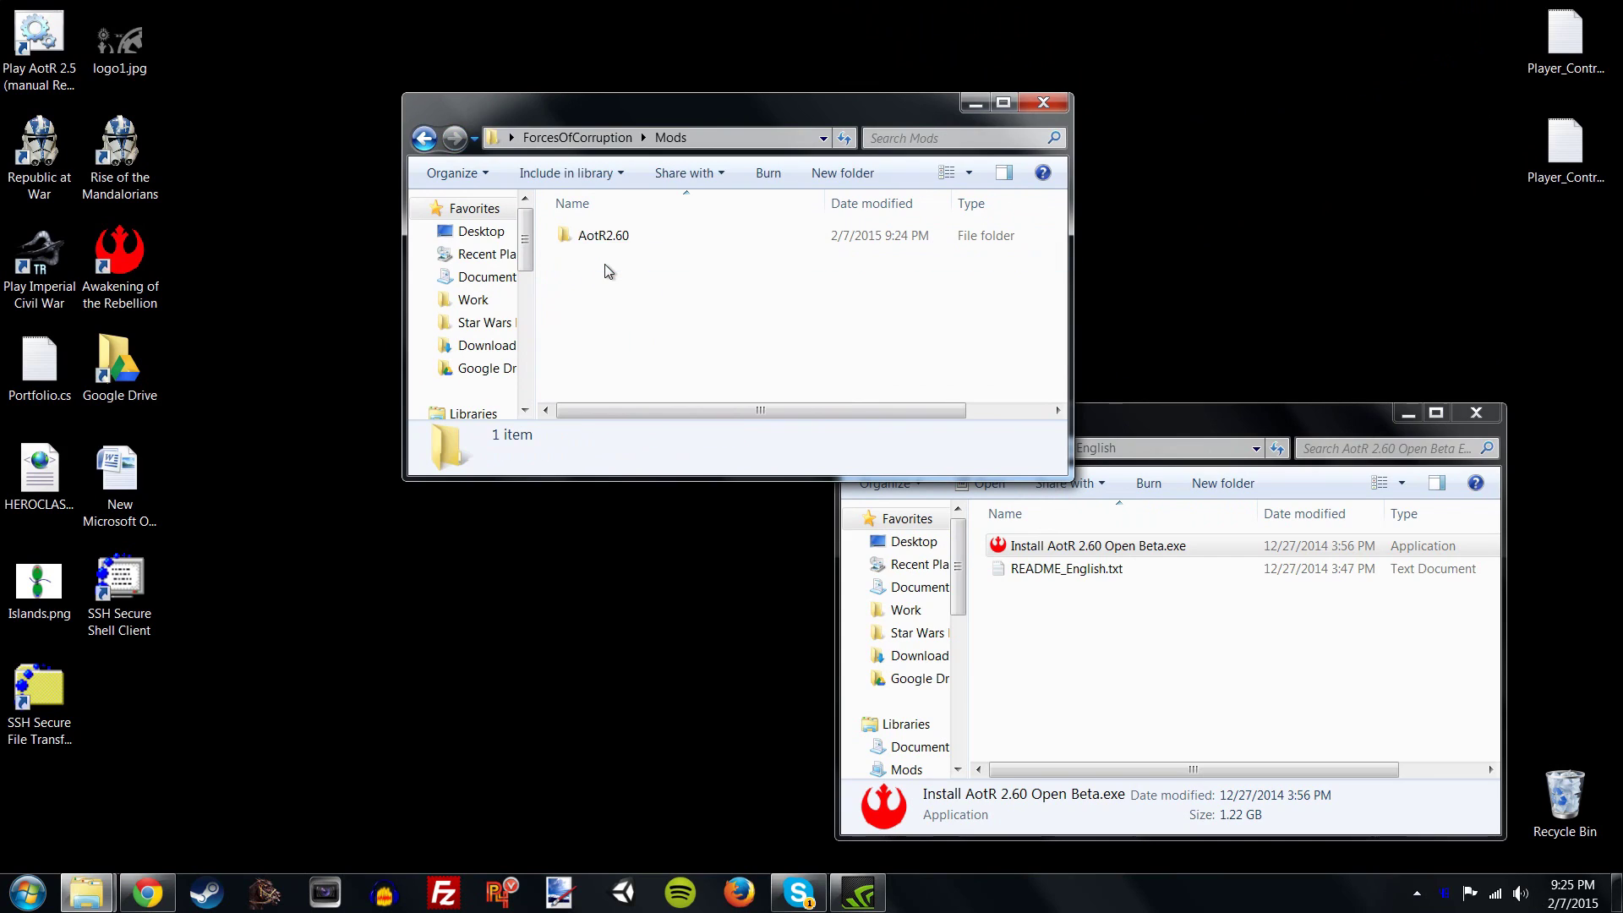
left_click(418, 139)
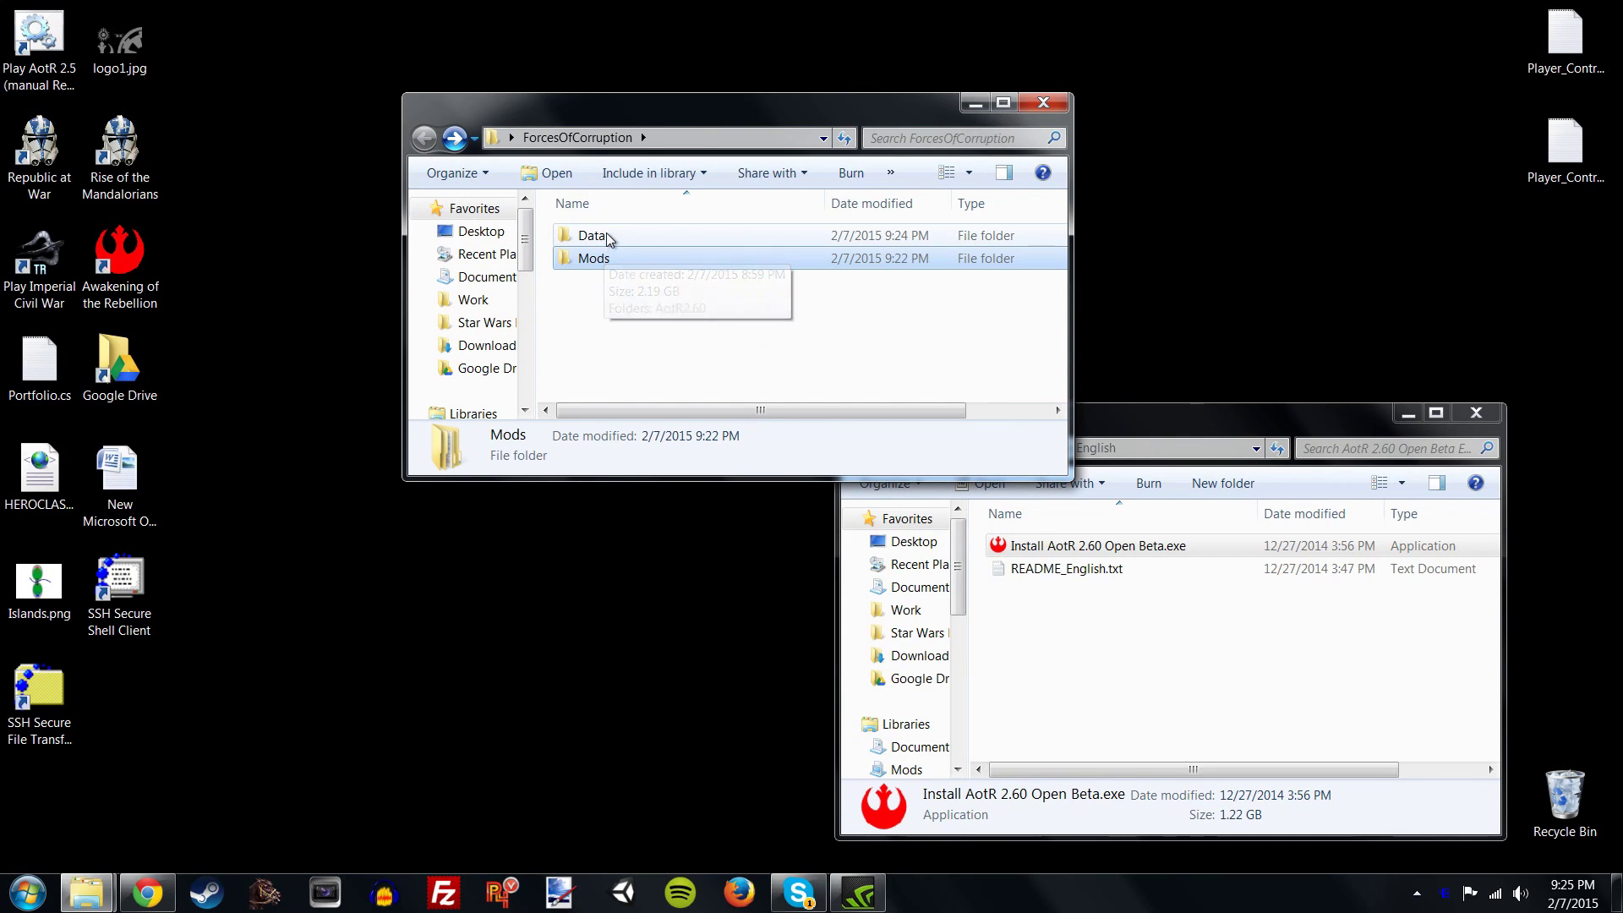
double_click(591, 236)
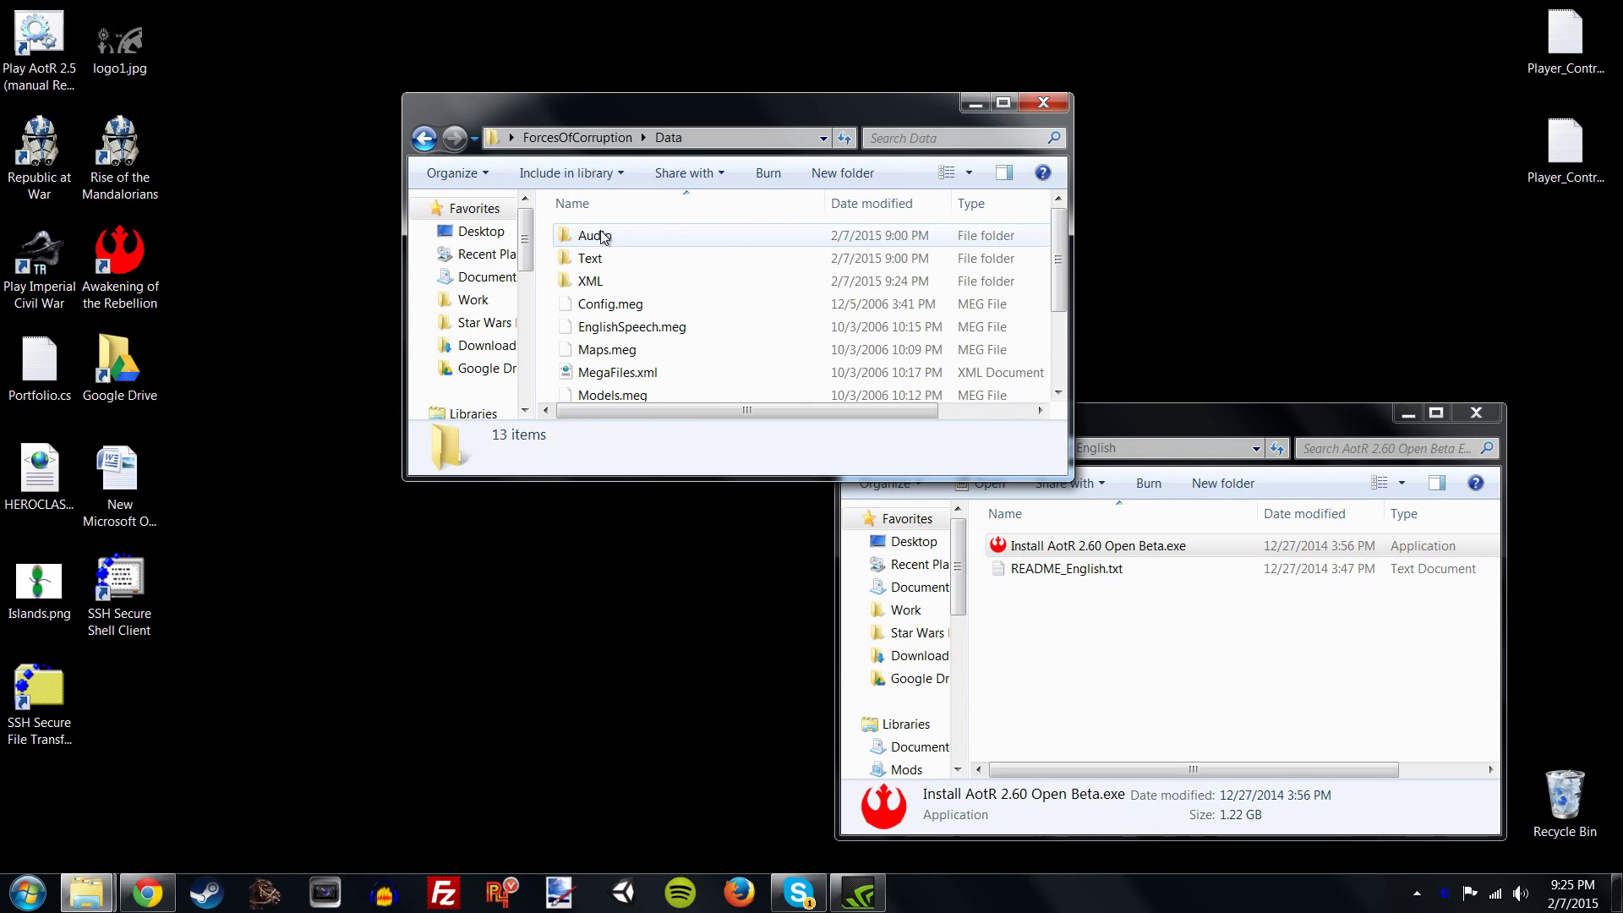
left_click_drag(652, 127, 785, 116)
scroll(761, 321, "down", 2)
scroll(731, 304, "up", 2)
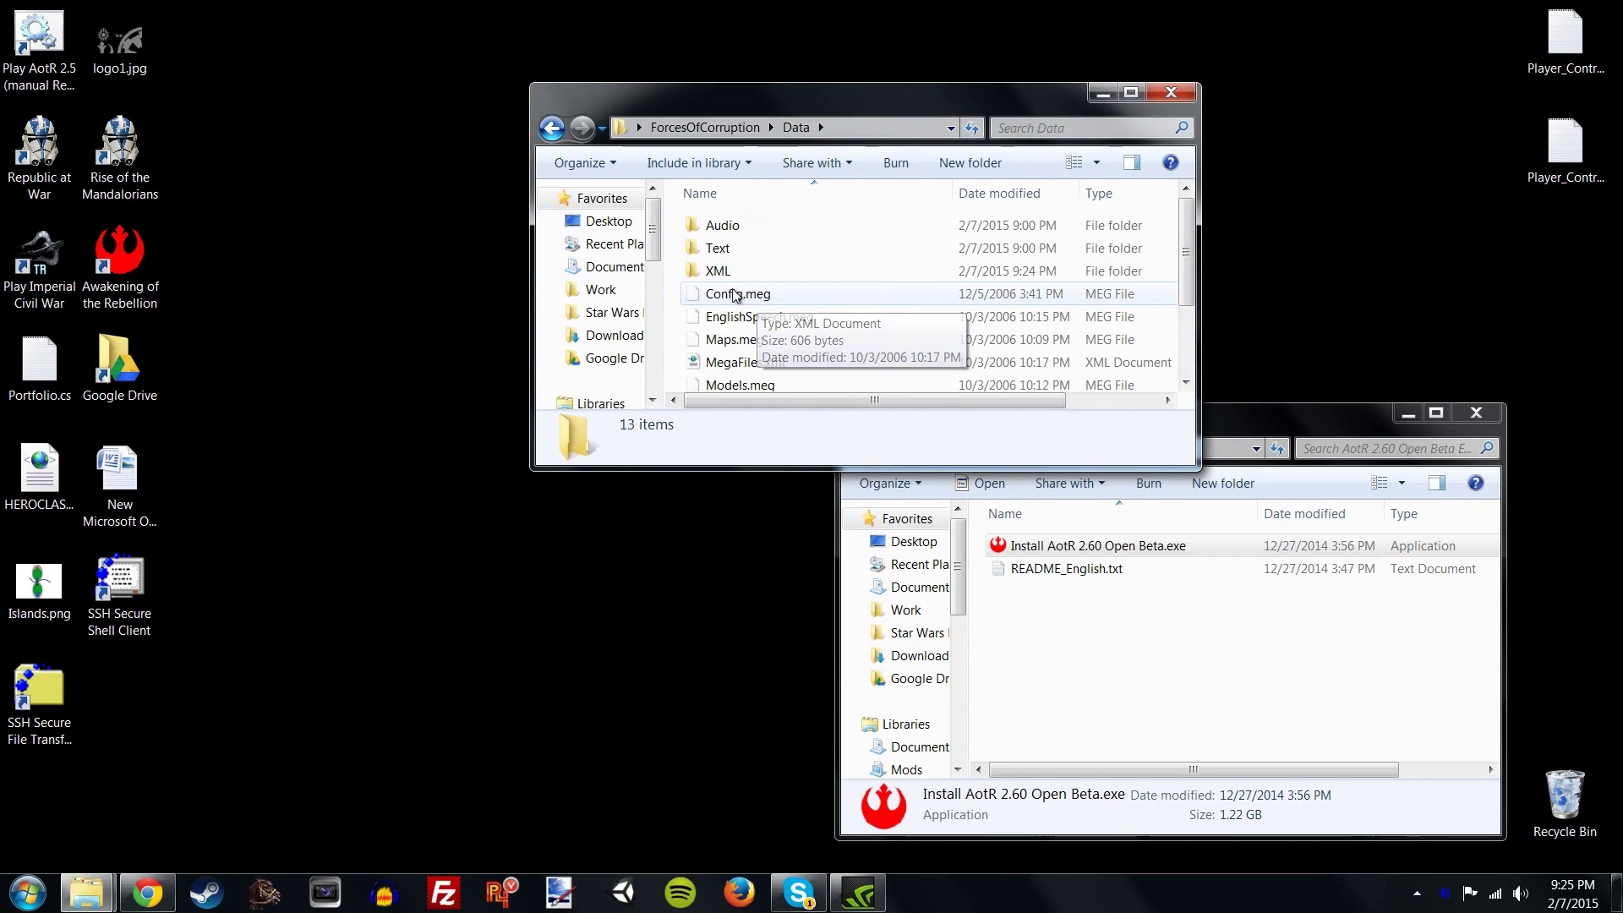
double_click(718, 271)
double_click(718, 225)
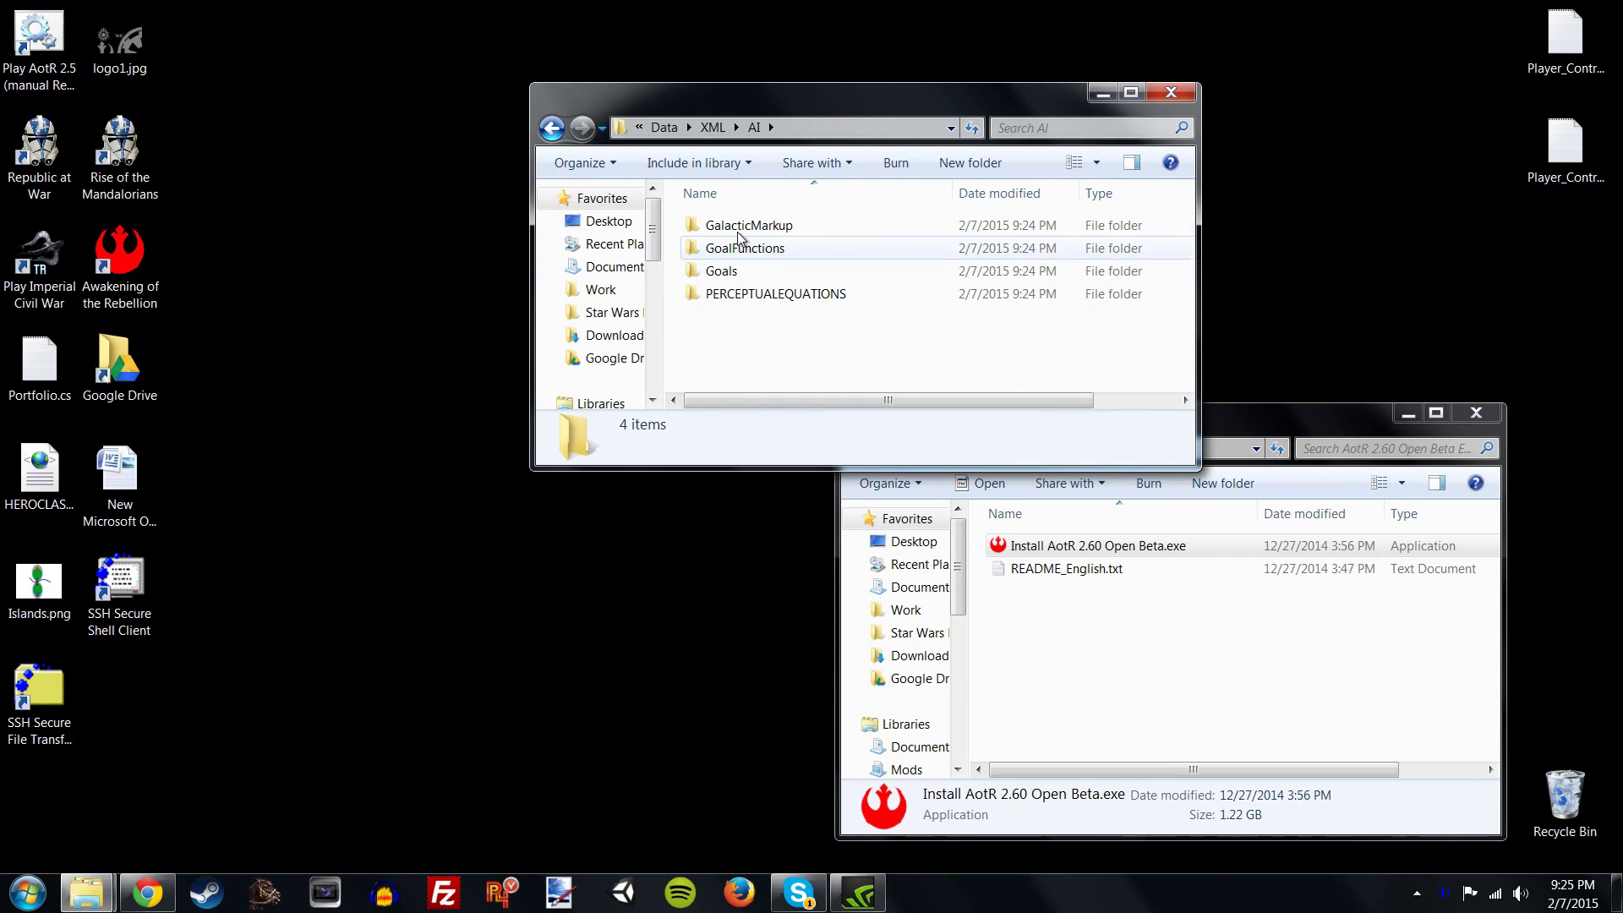
left_click(550, 130)
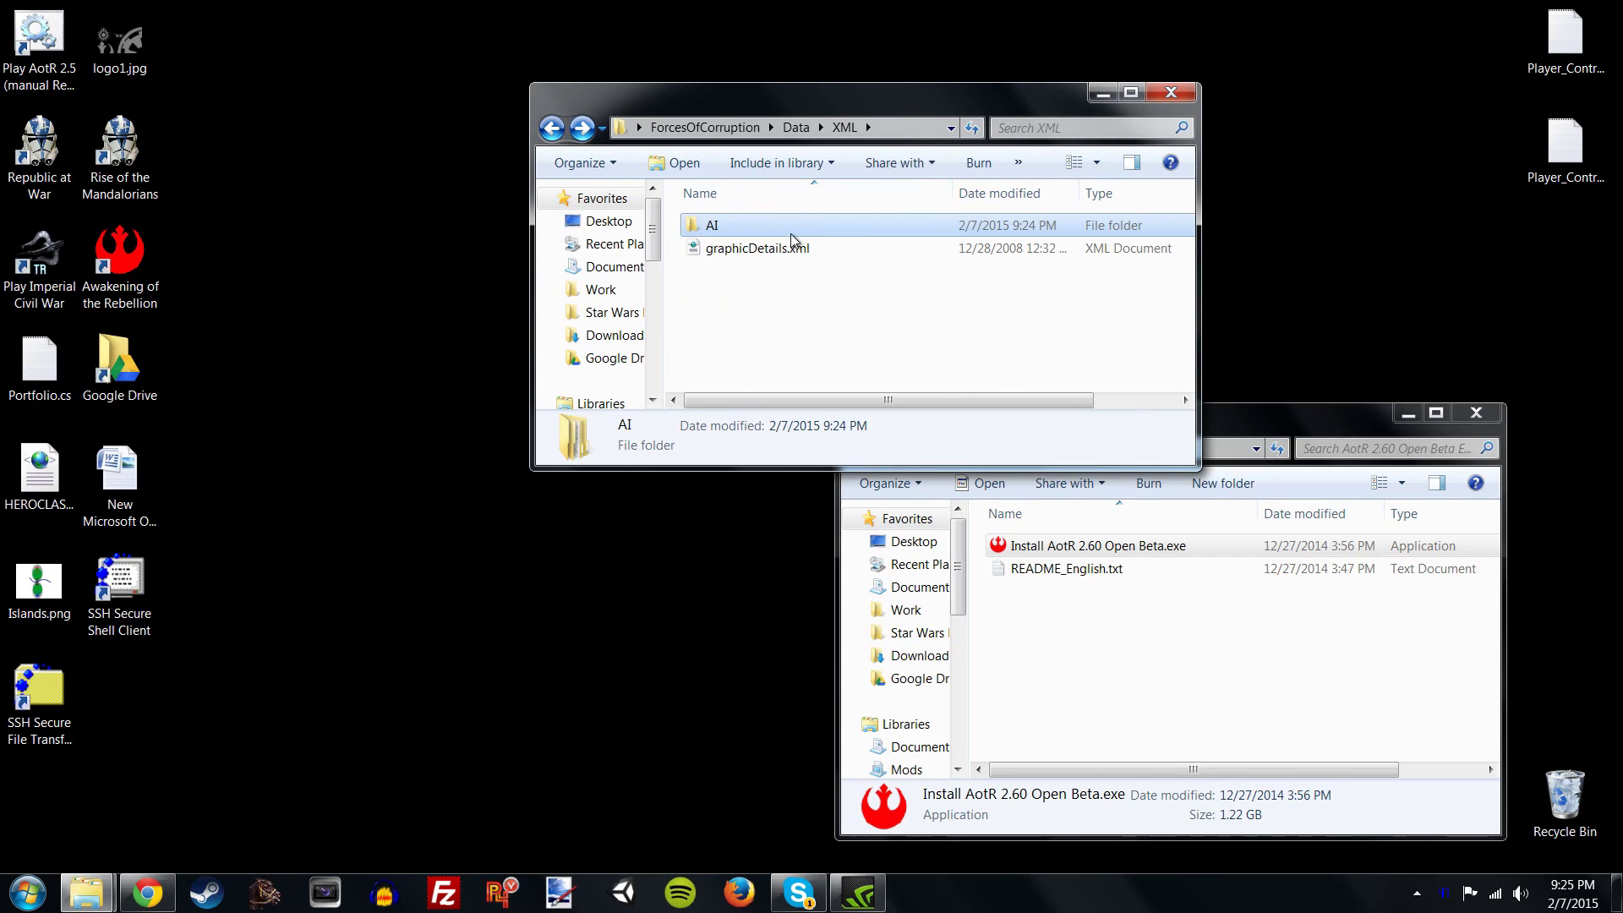
double_click(746, 227)
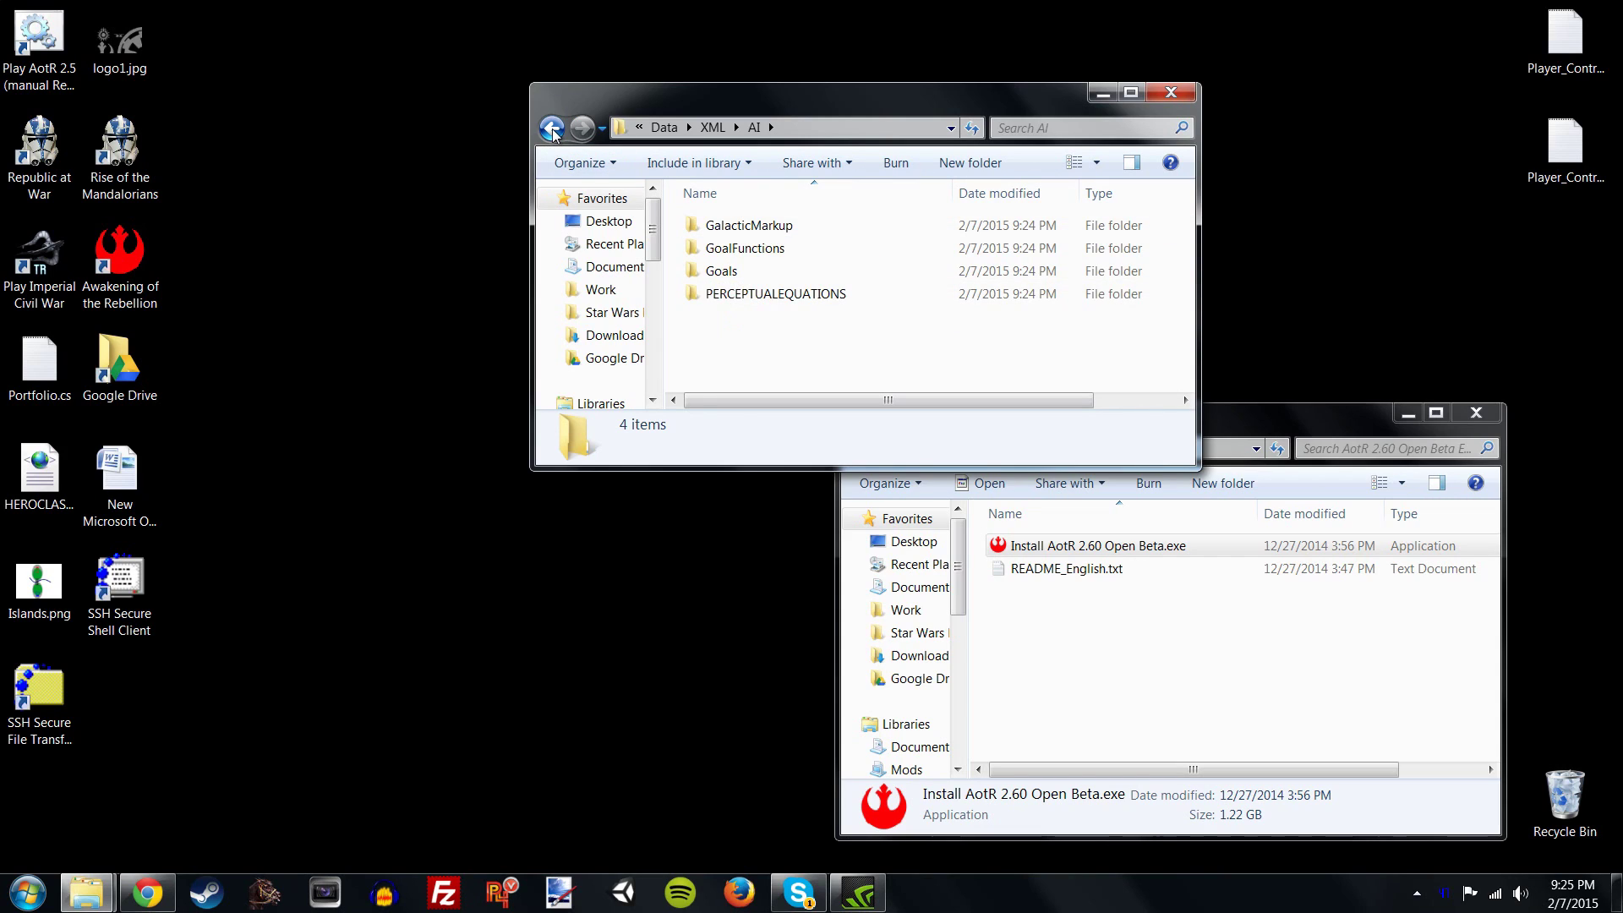
left_click(550, 129)
double_click(747, 233)
left_click(550, 132)
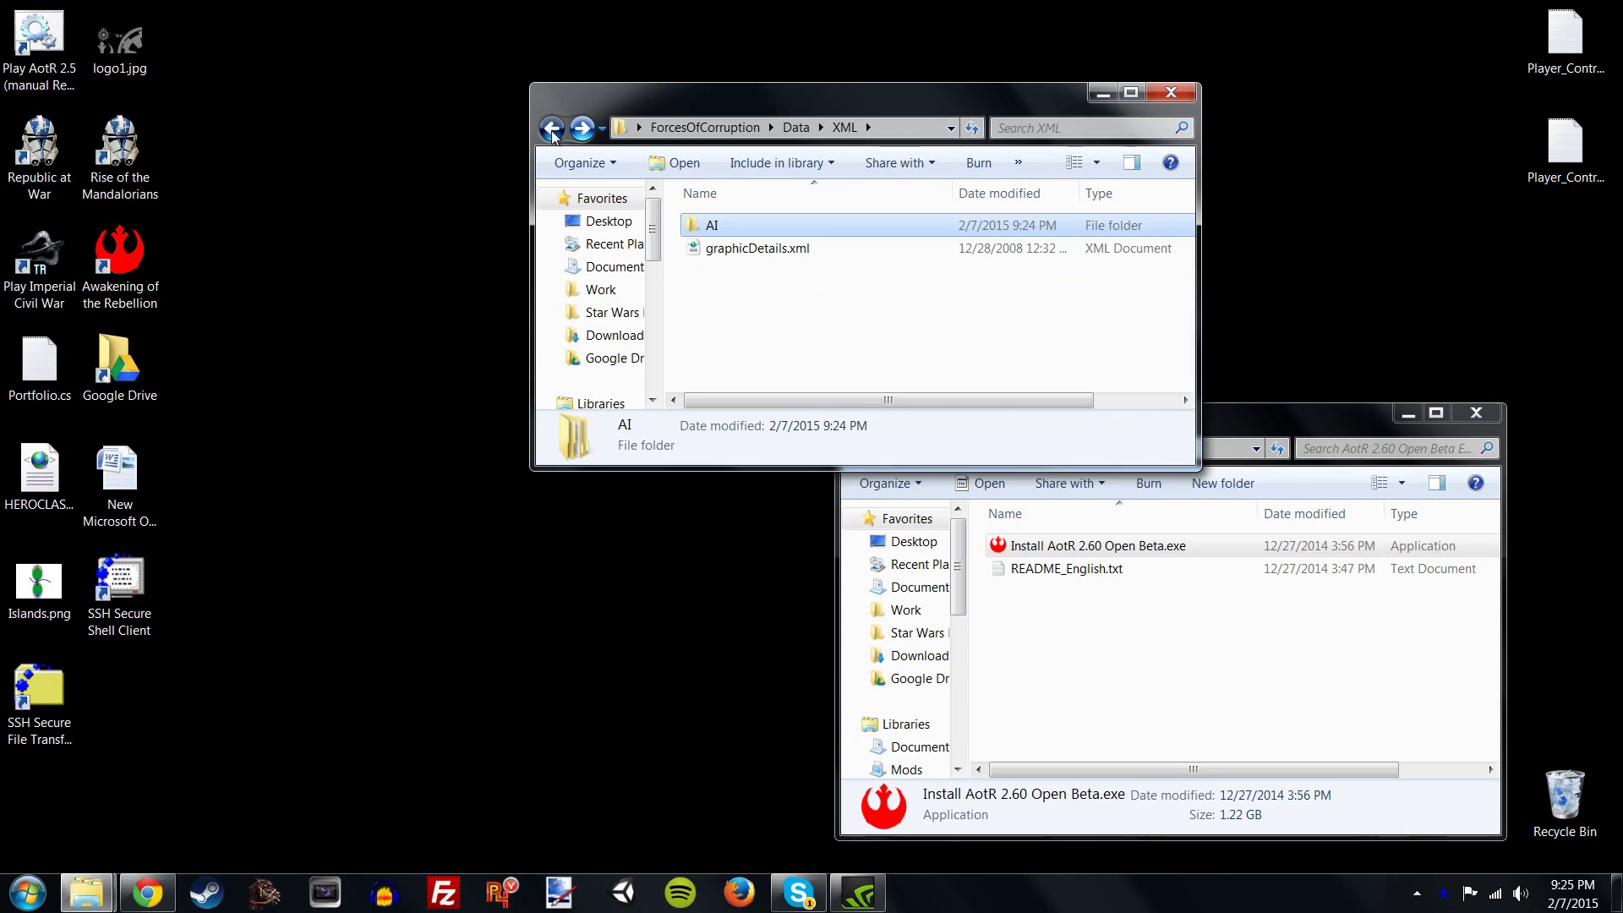
left_click(552, 130)
left_click(551, 129)
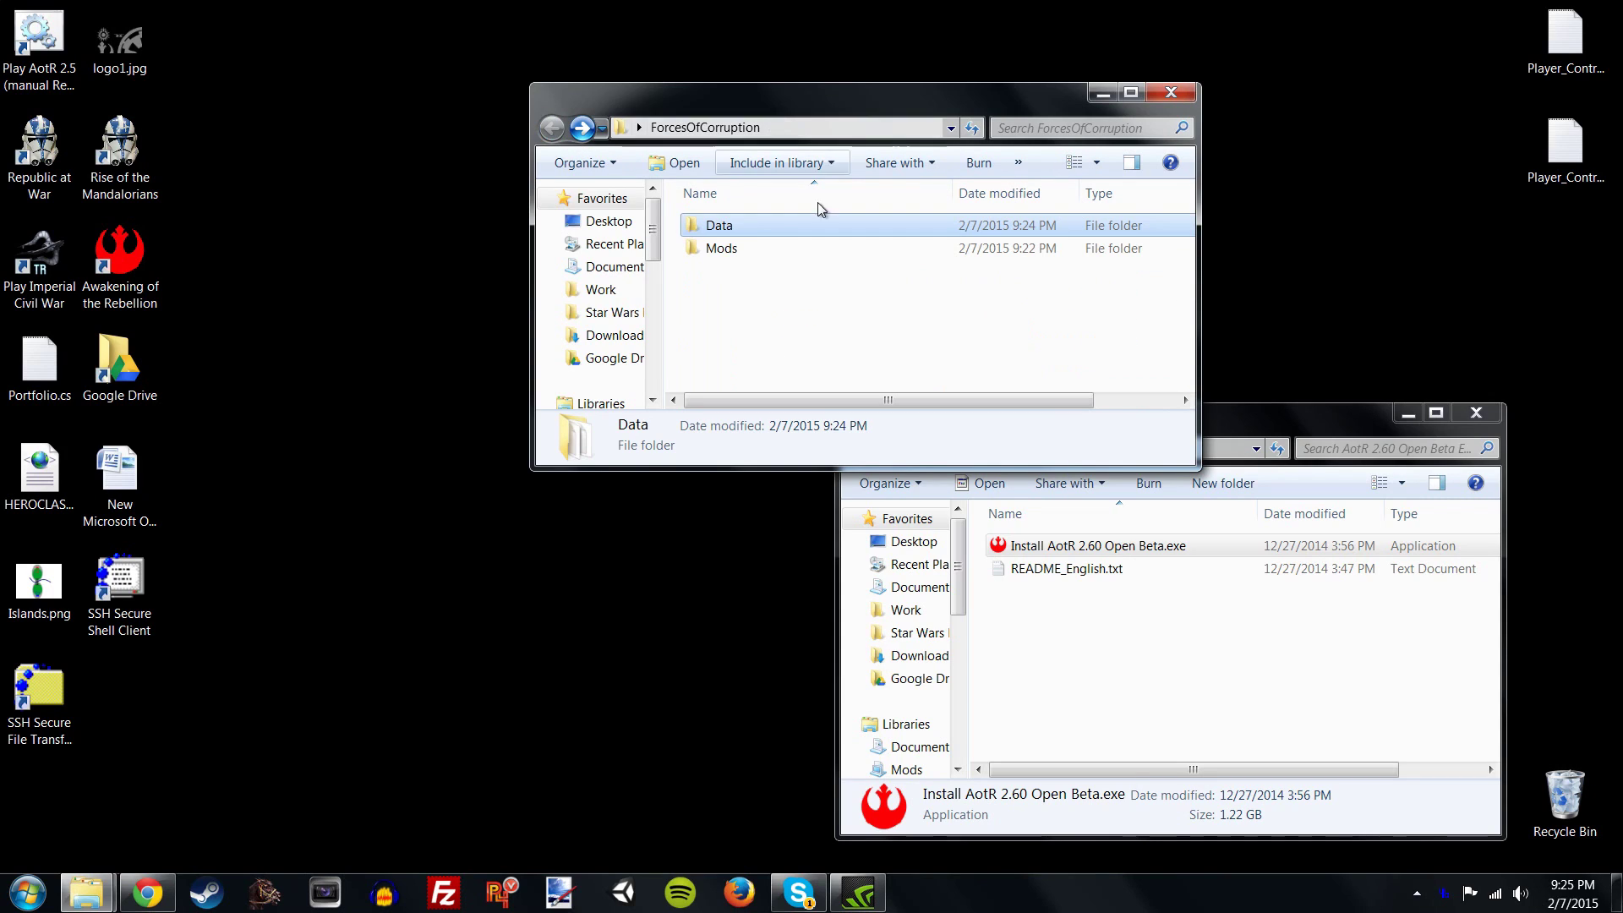
double_click(732, 250)
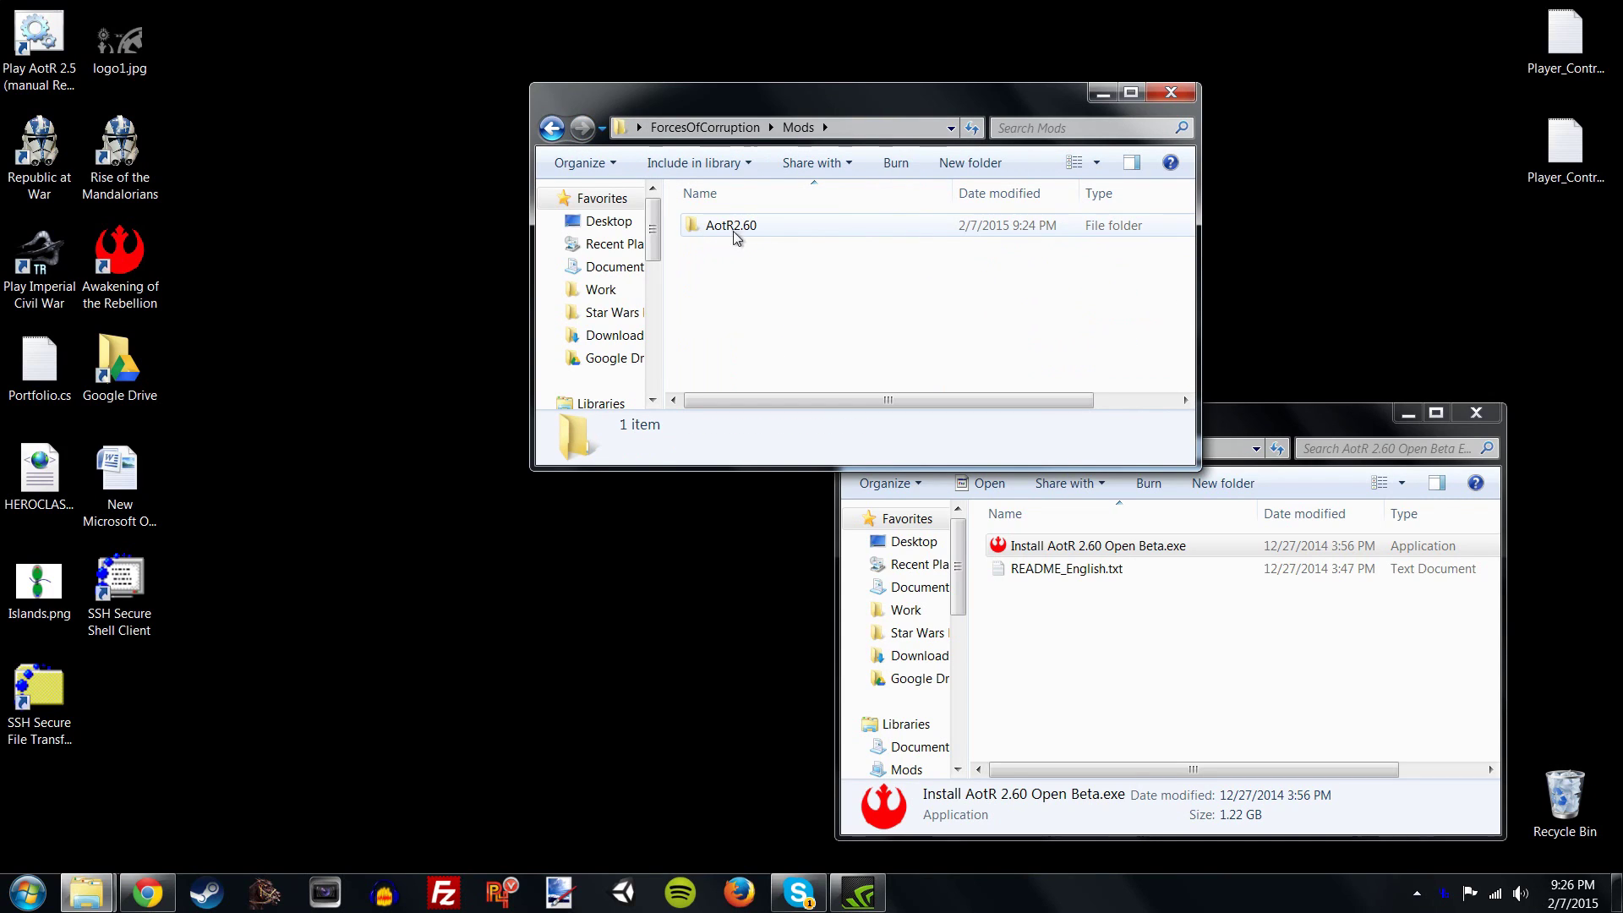
double_click(732, 227)
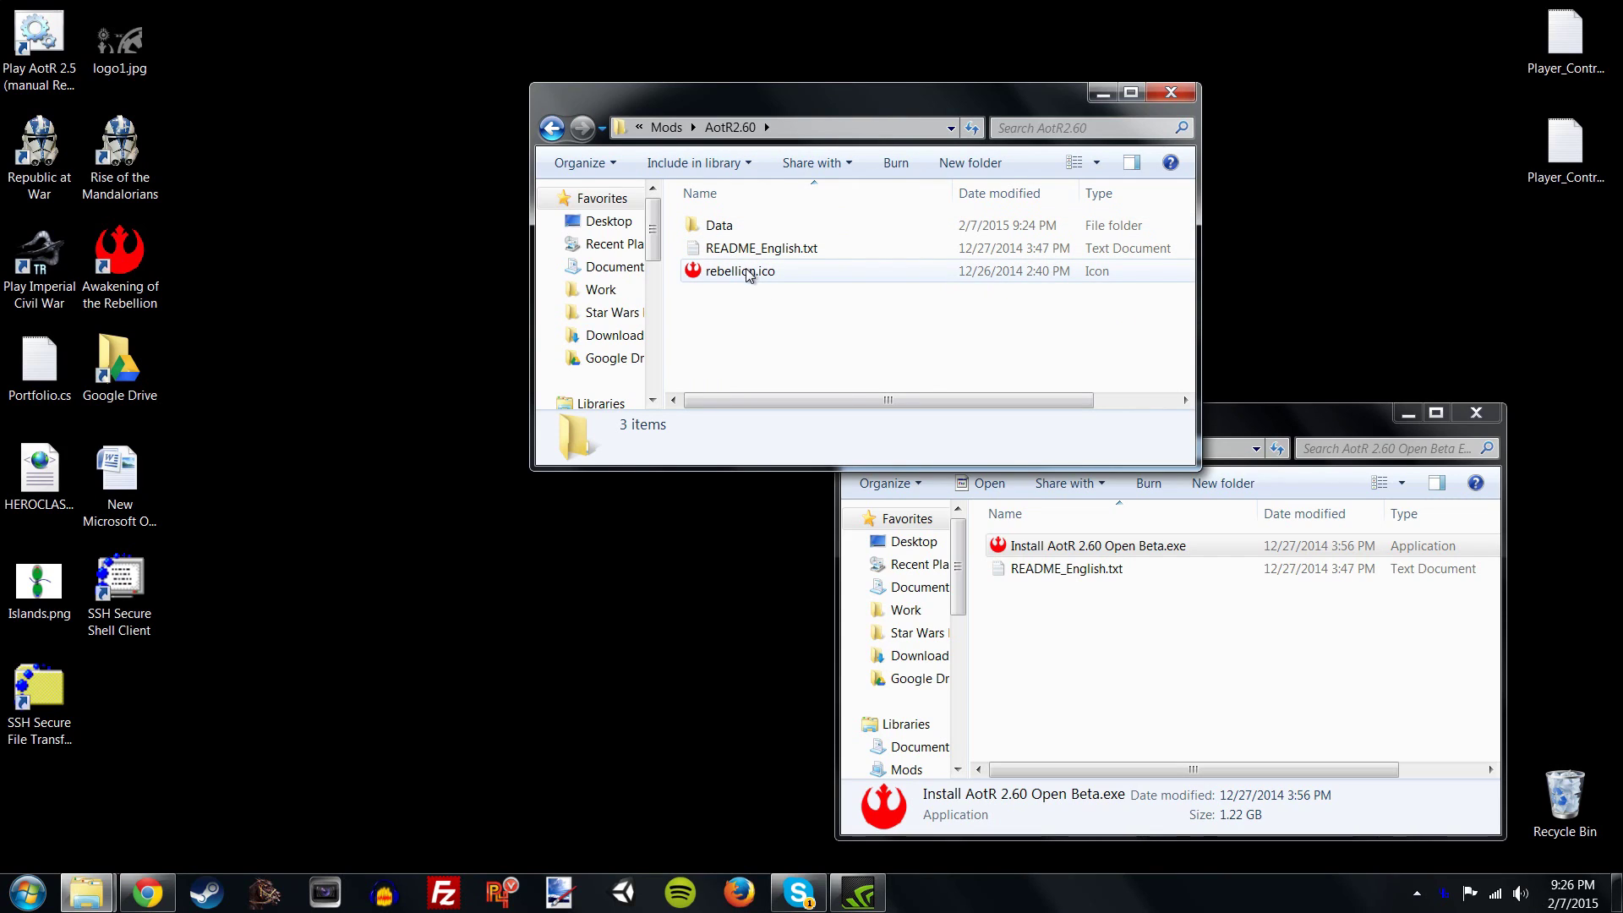
key("Down")
key("ctrl+space")
key("ctrl+space")
key("ctrl+space")
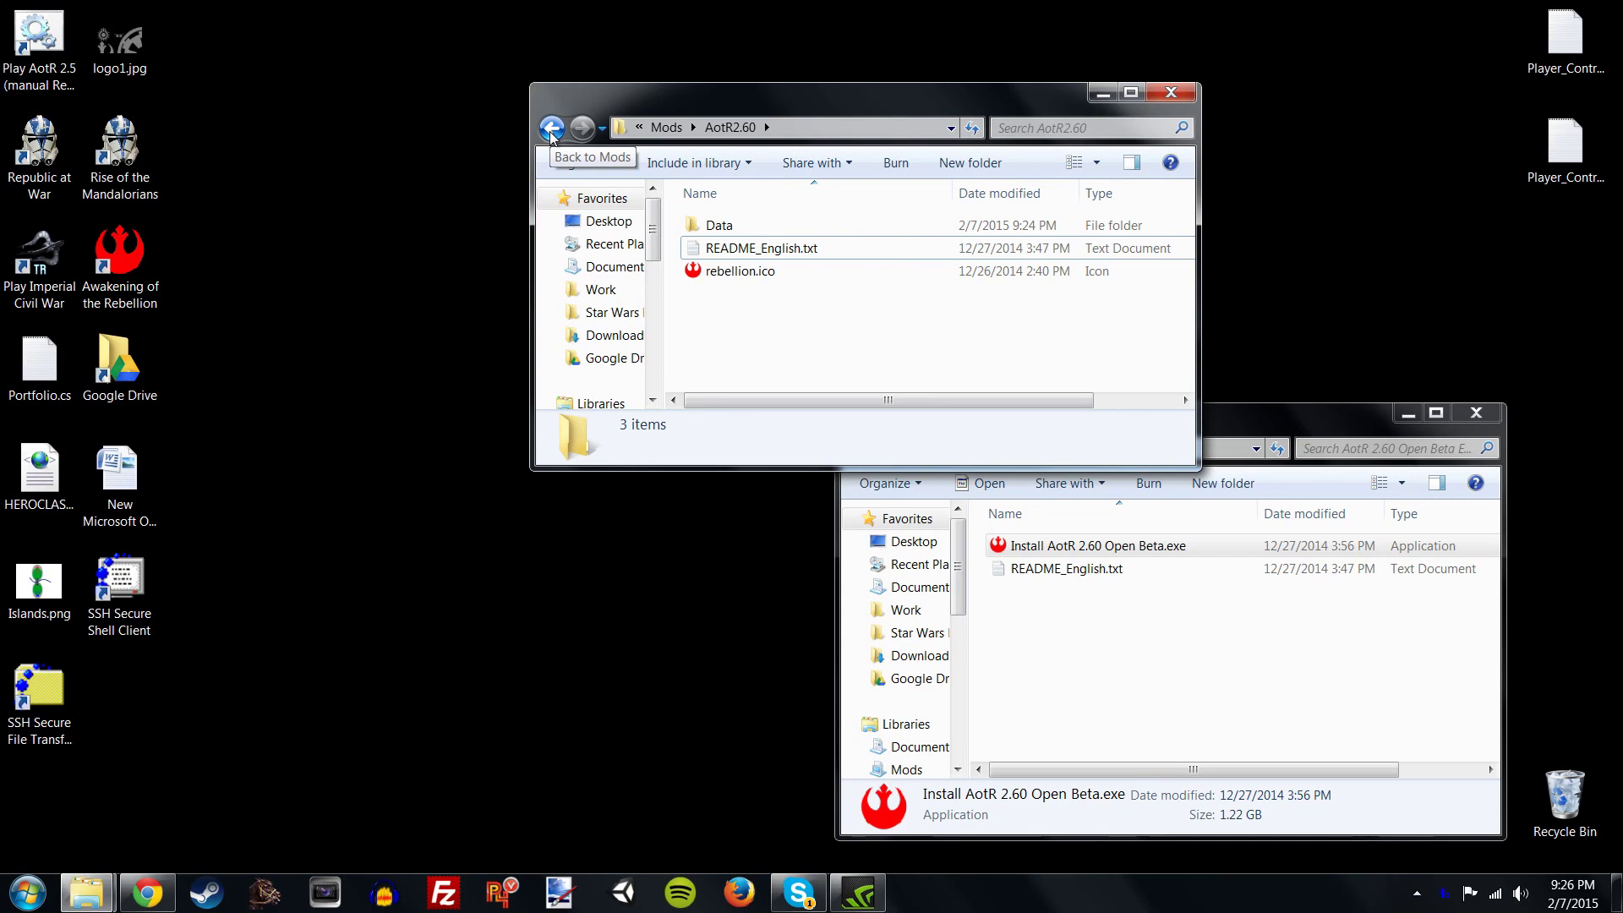
left_click(550, 128)
left_click(550, 129)
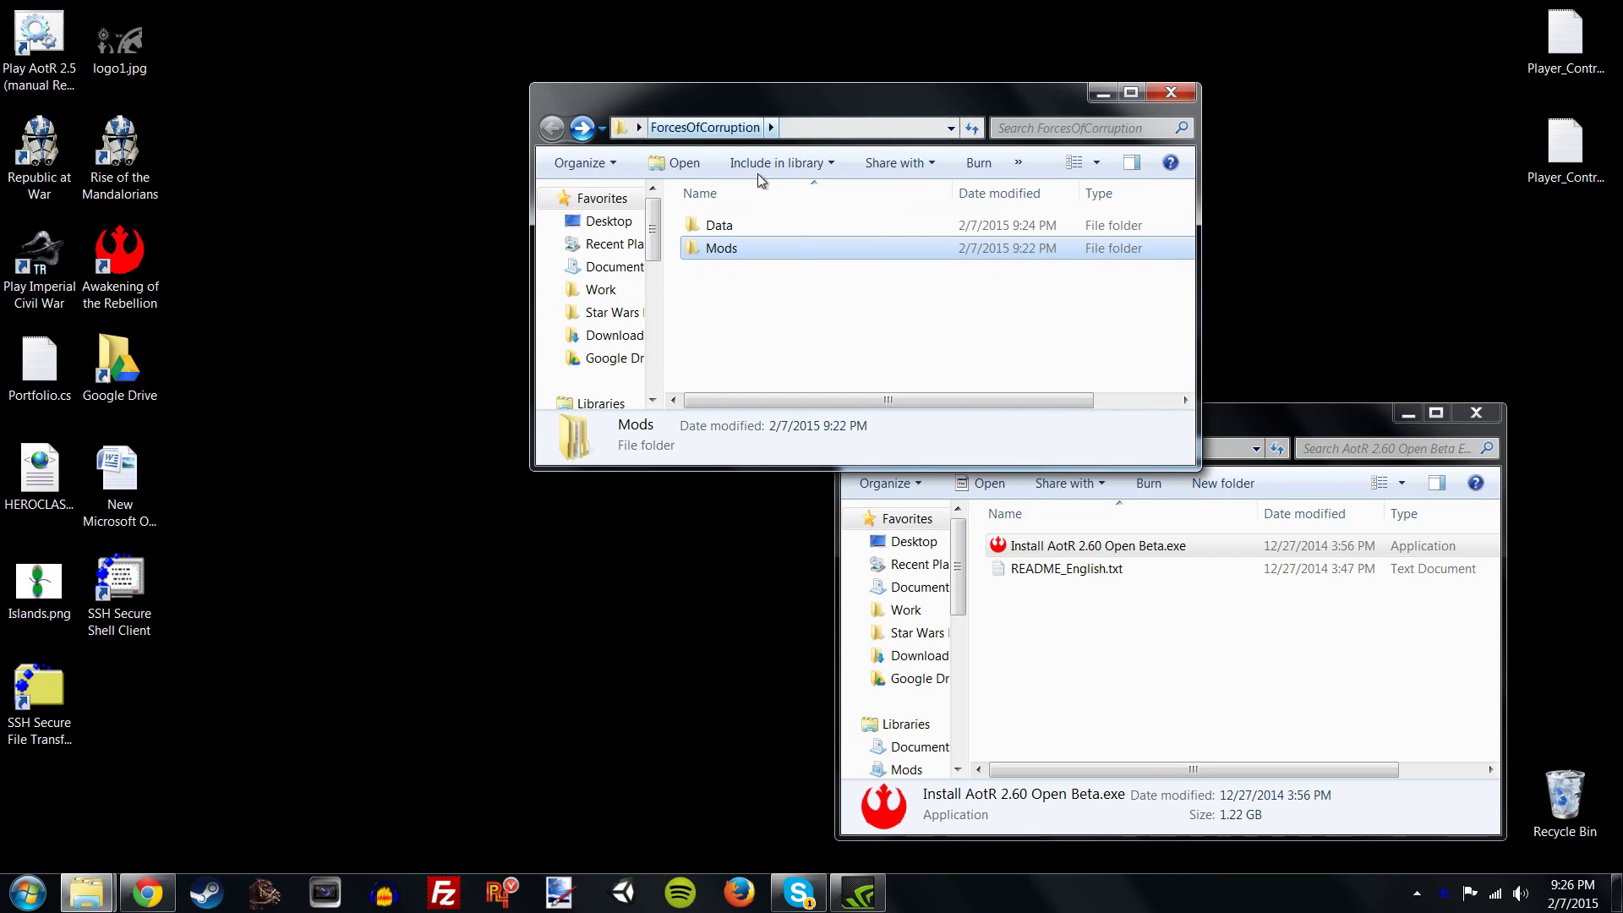
left_click(761, 307)
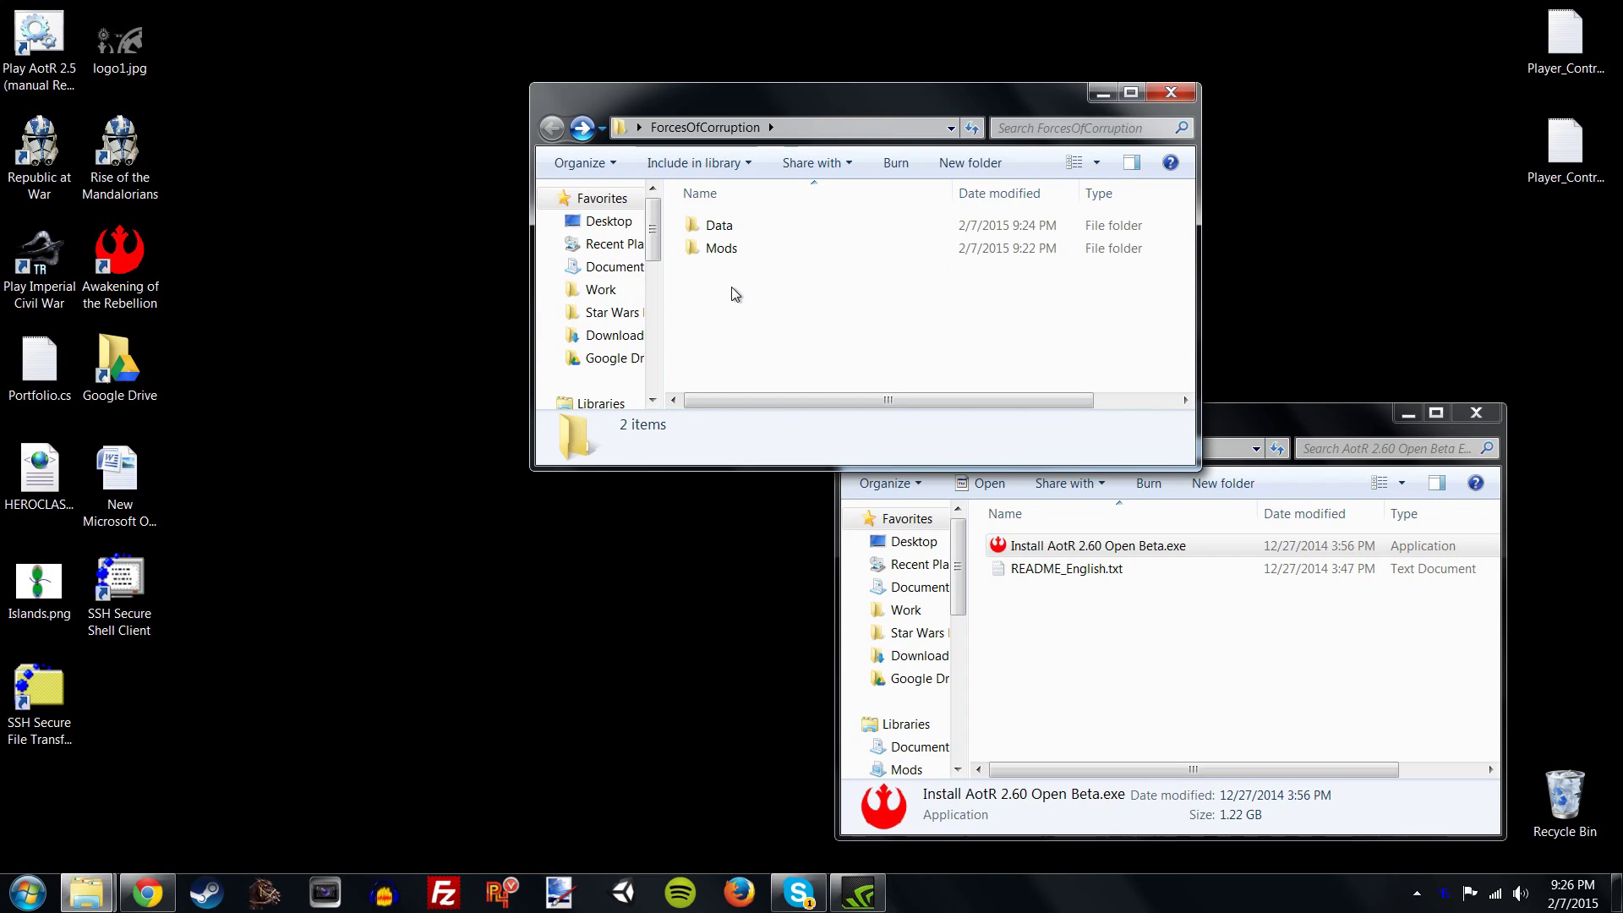
left_click_drag(854, 98, 803, 48)
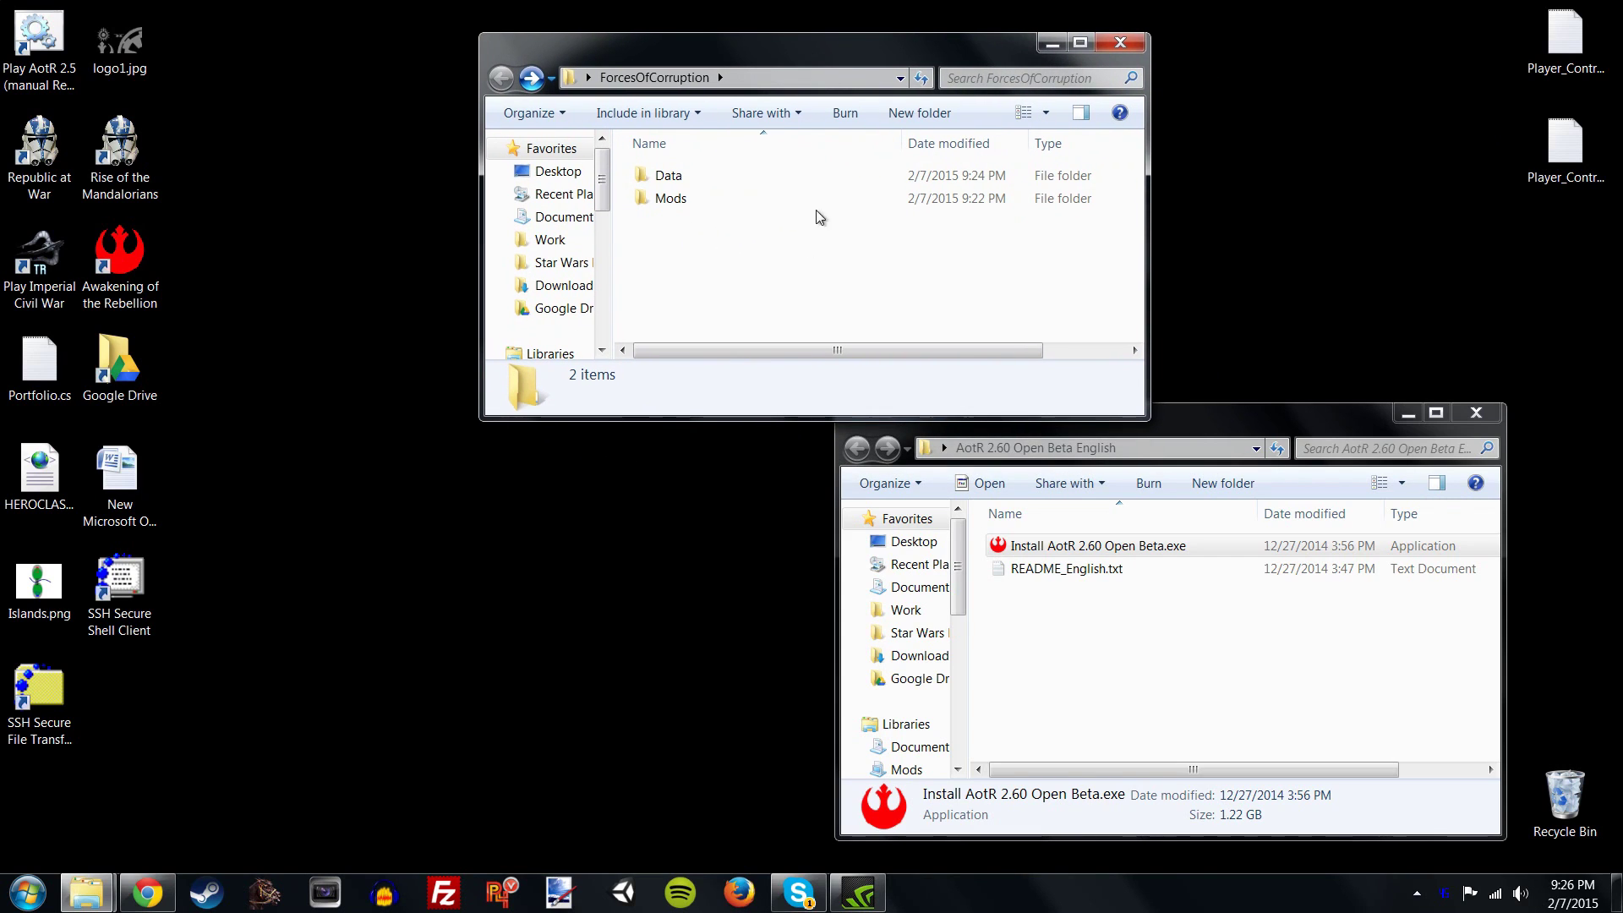
- Reposition and resize the installer folder window and the ForcesOfCorruption window
left_click(1223, 427)
left_click_drag(1223, 427, 1281, 446)
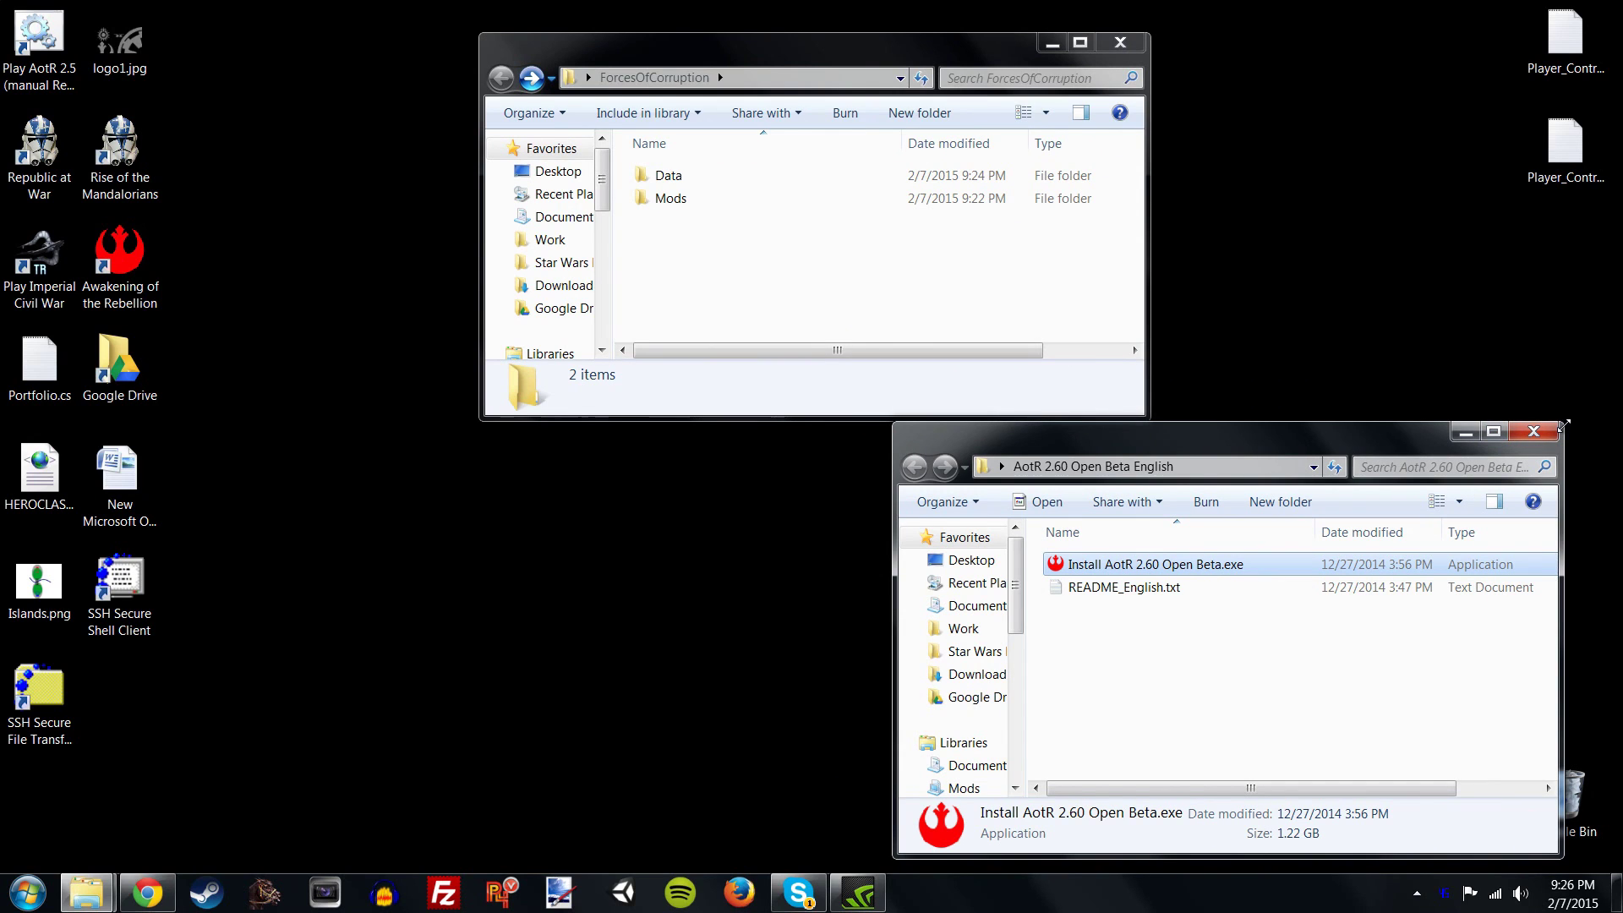
left_click_drag(1563, 425, 1595, 485)
left_click_drag(1341, 508, 1337, 445)
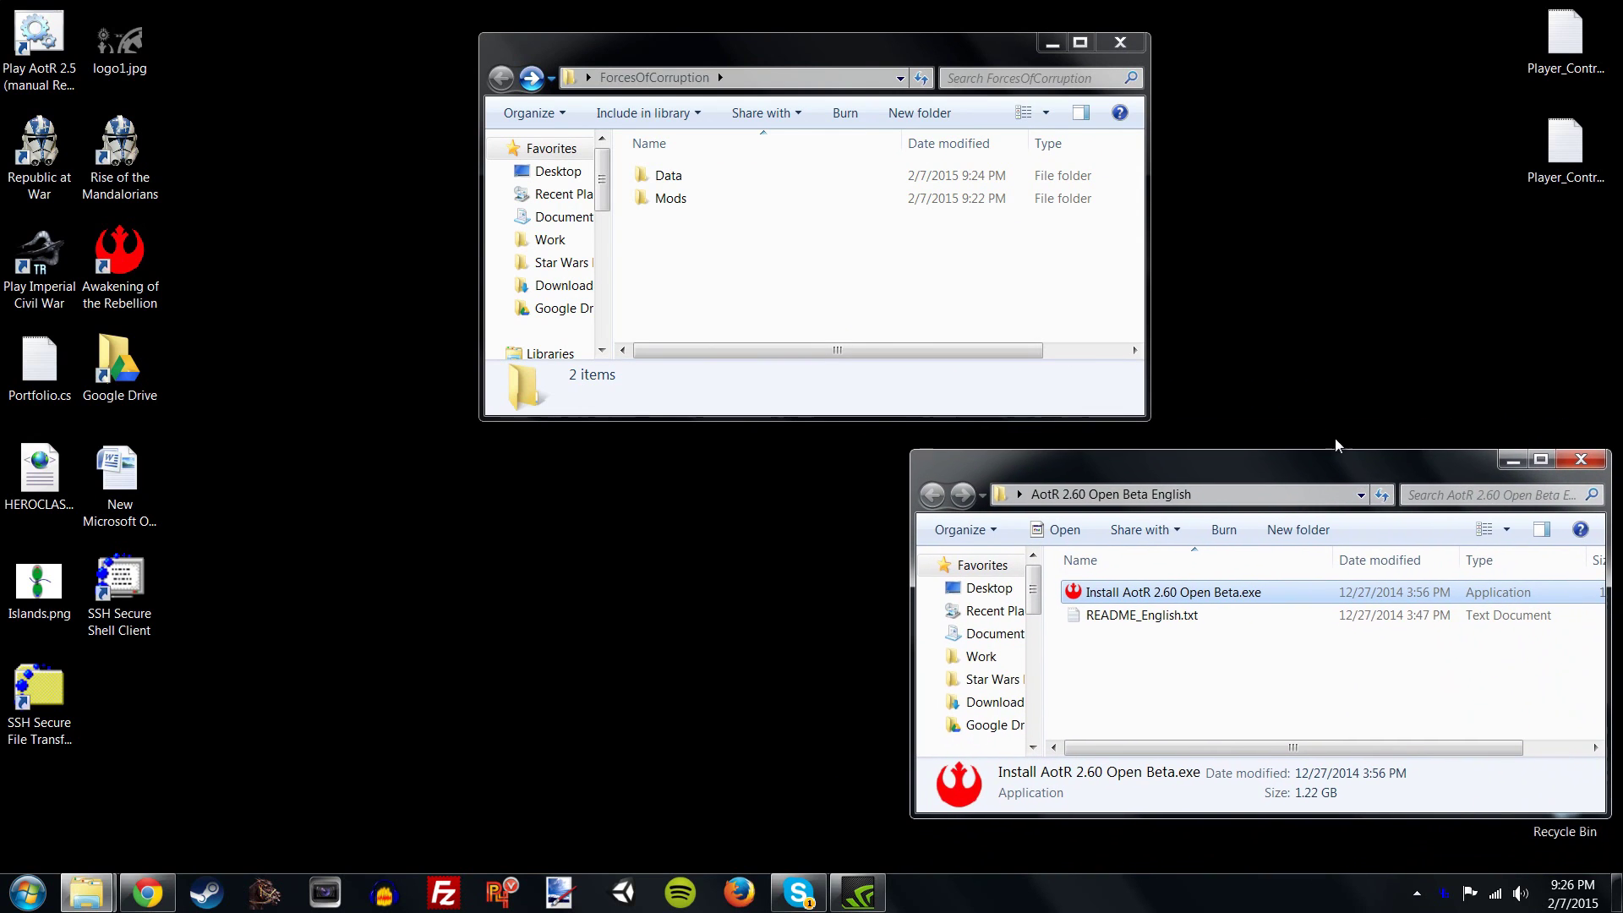
left_click_drag(839, 44, 922, 70)
- Browse ForcesOfCorruption's Data\XML and Mods\AotR2.60 folders, then return to ForcesOfCorruption
double_click(826, 200)
double_click(814, 239)
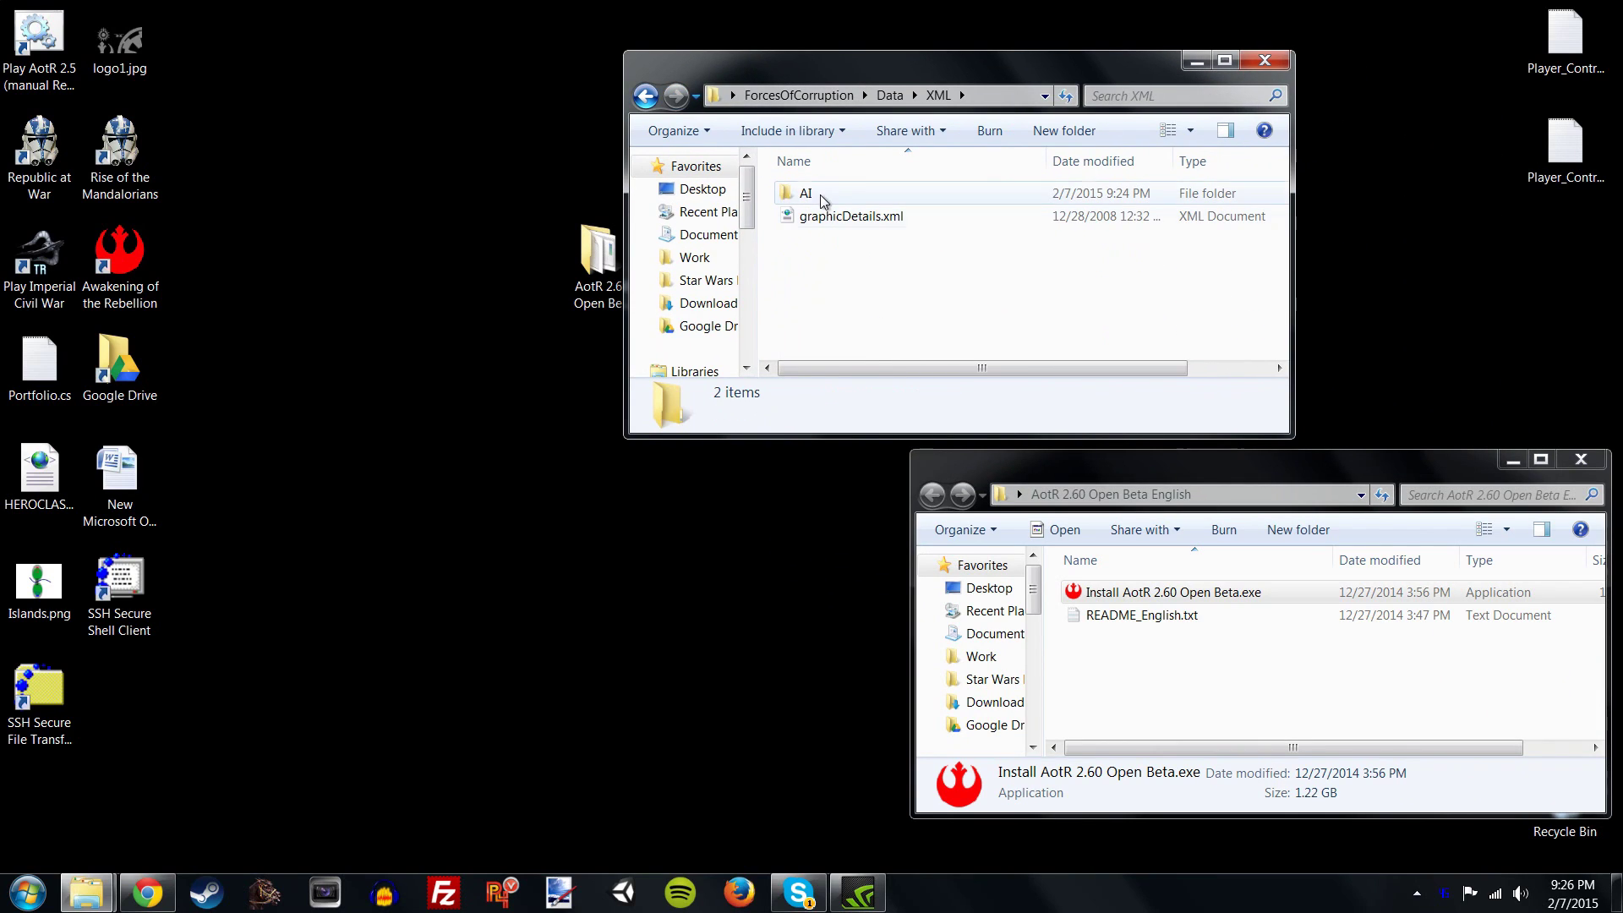
left_click(819, 199)
left_click(645, 97)
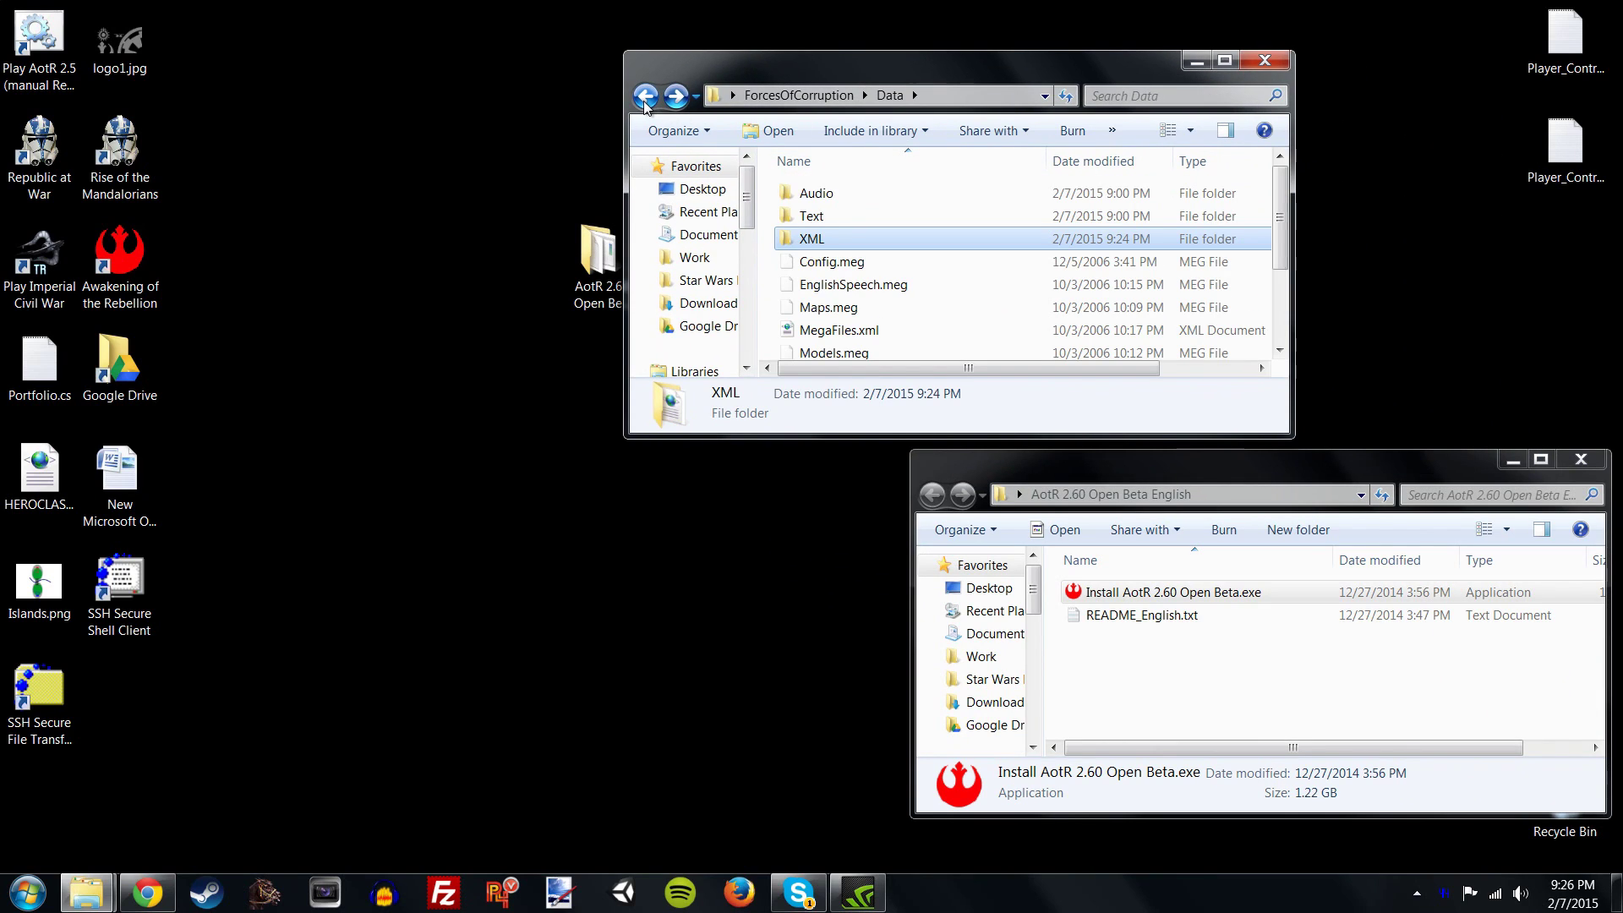
left_click(645, 97)
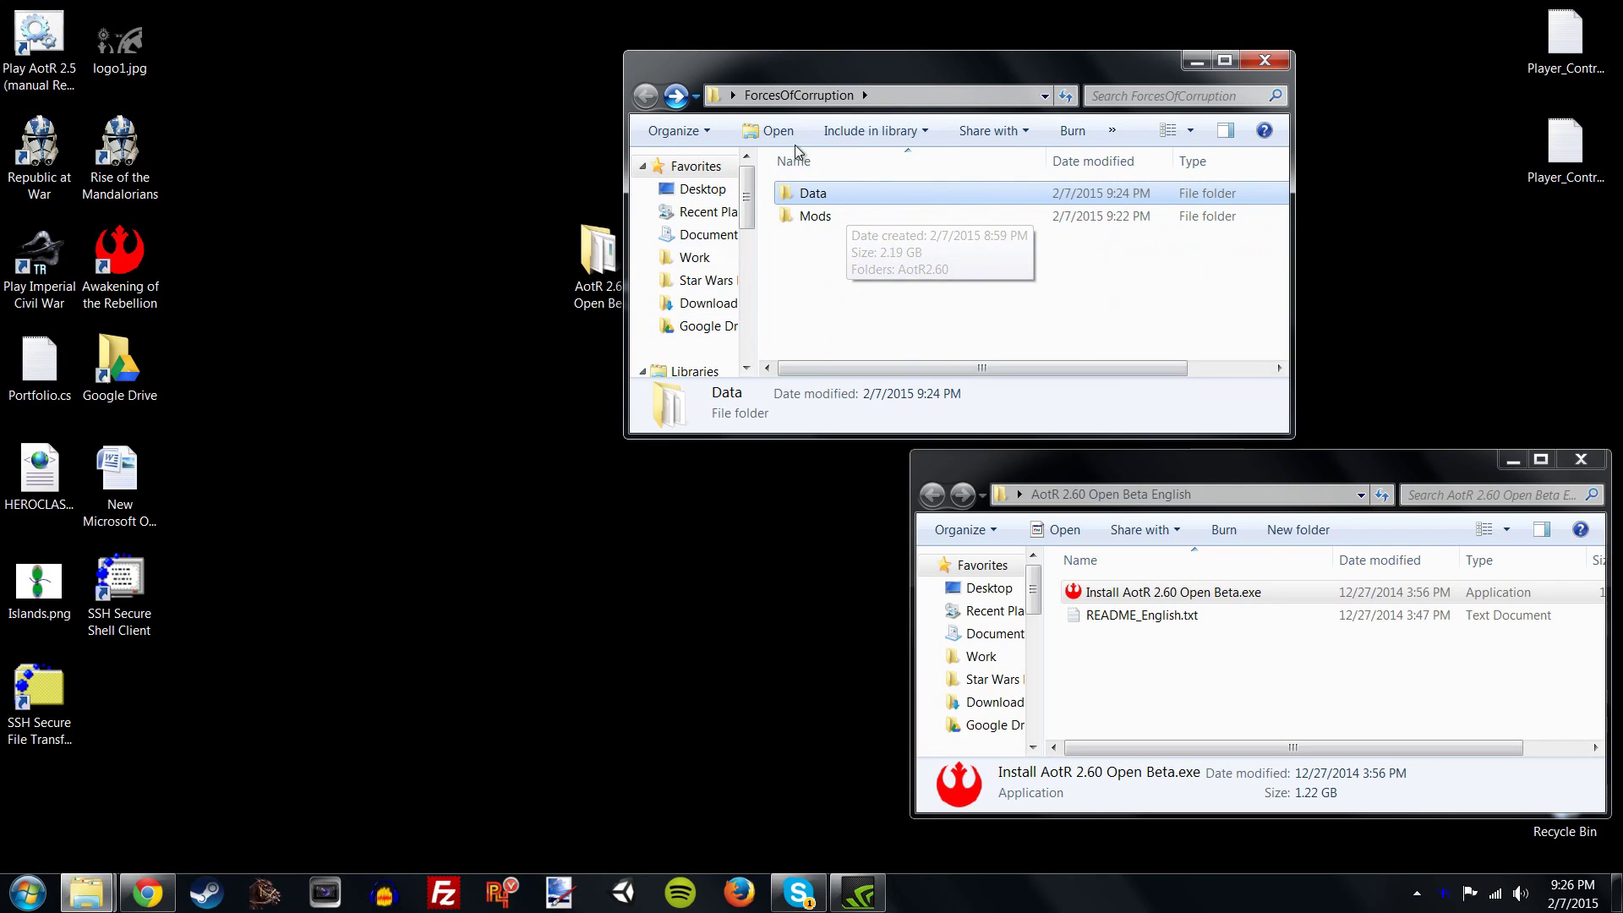
double_click(816, 216)
left_click(861, 205)
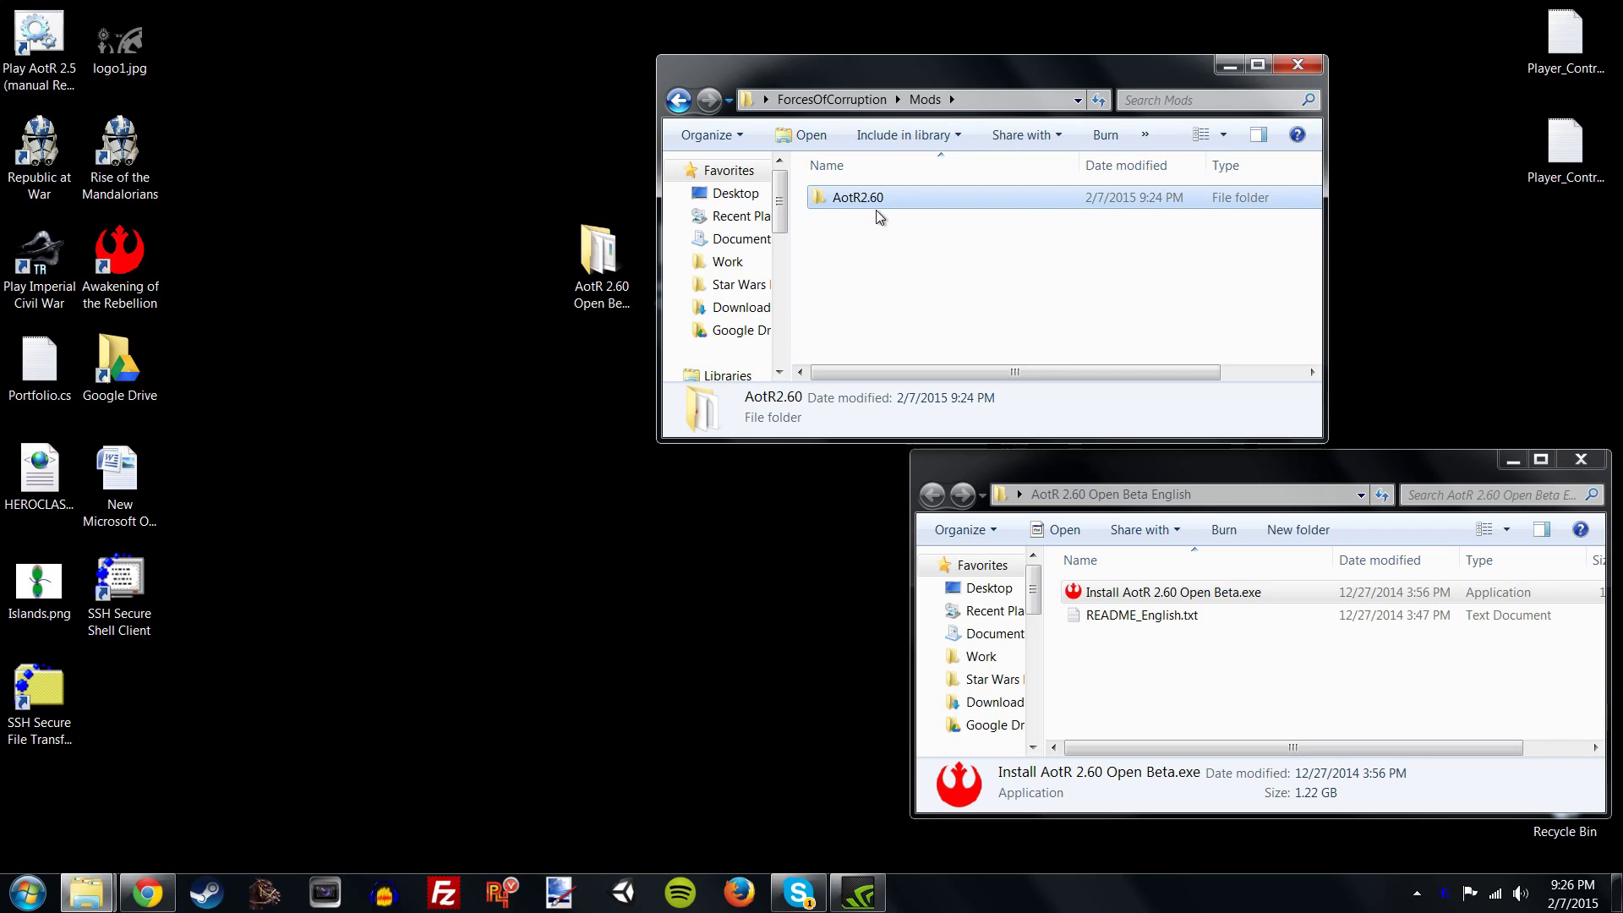
left_click(679, 101)
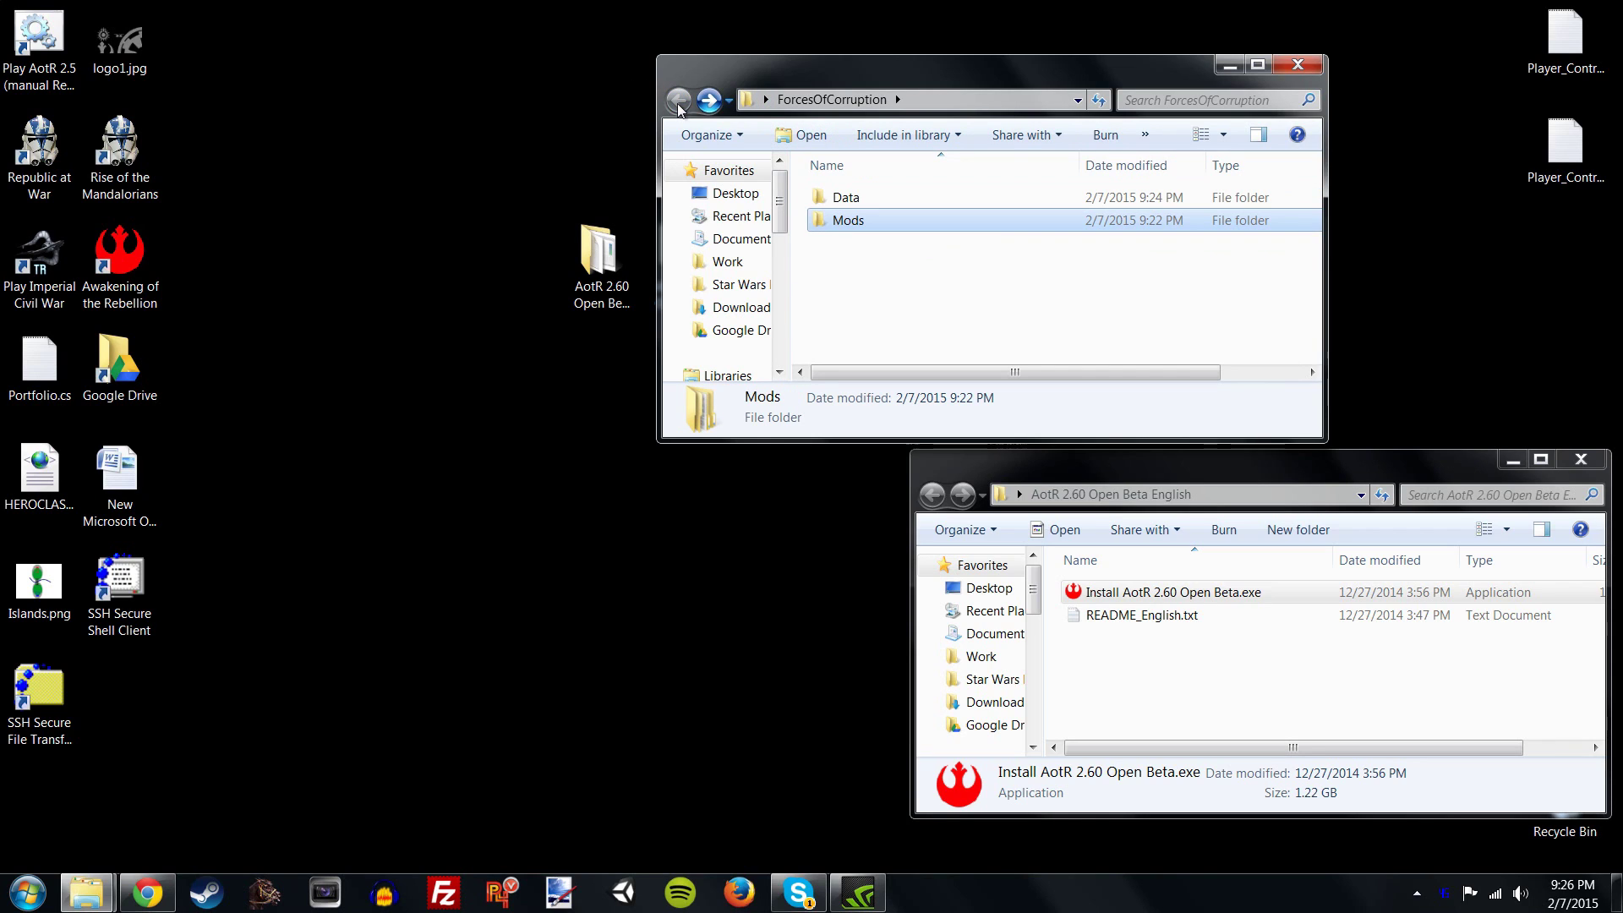
- Arrange the ForcesOfCorruption and installer folder windows side by side at the top
mouse_move(87, 892)
left_click(196, 774)
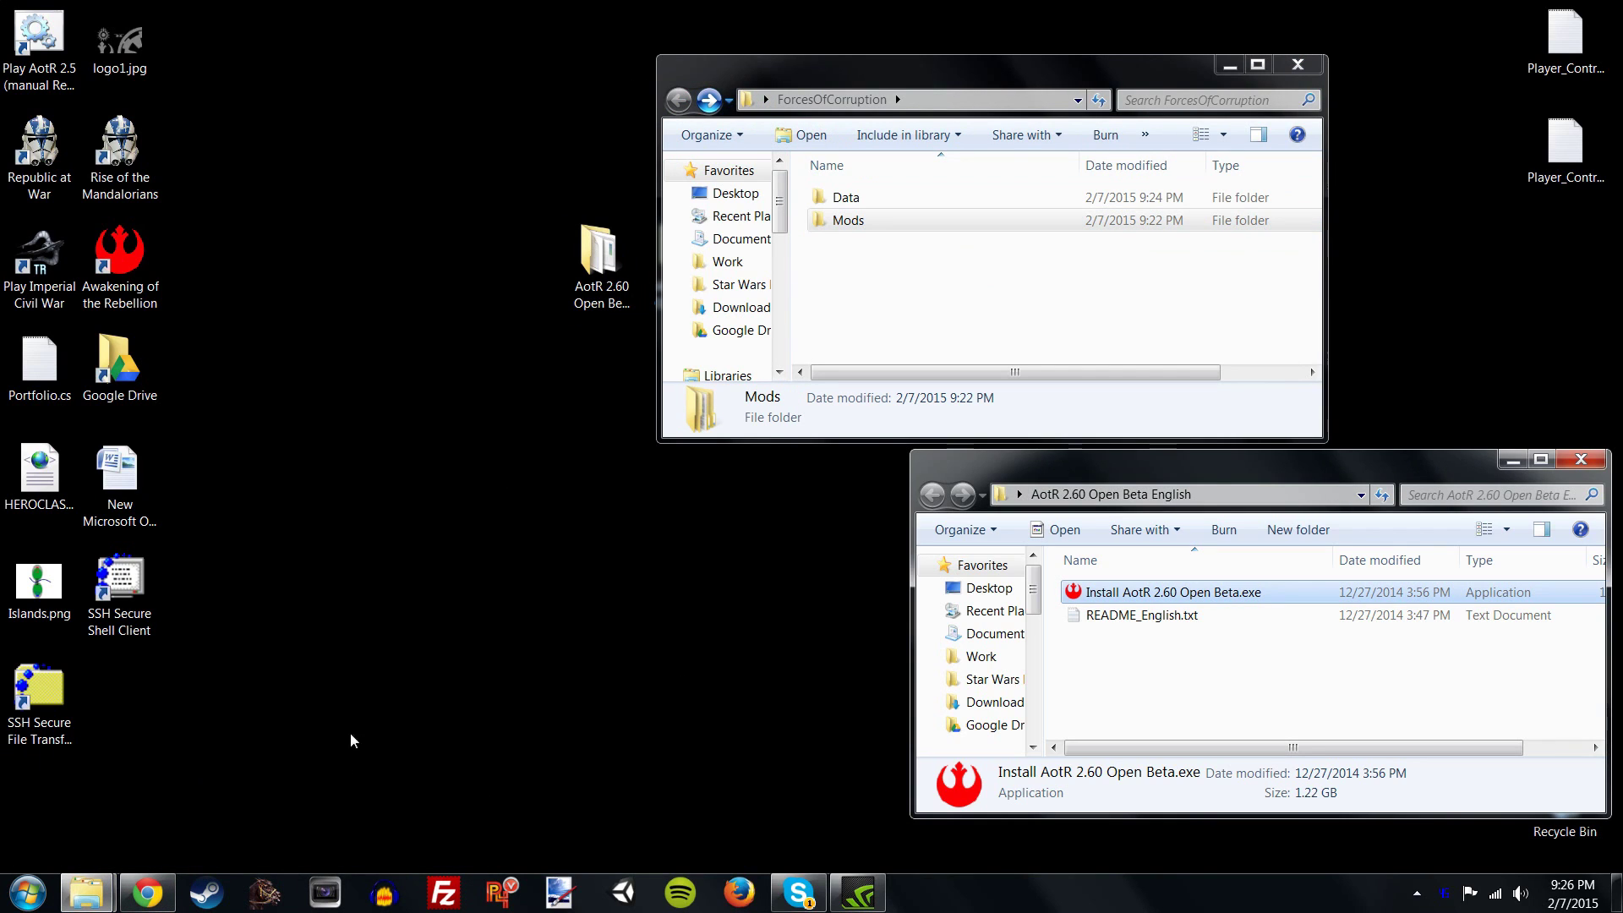
mouse_move(87, 892)
left_click(363, 774)
left_click_drag(956, 68, 745, 80)
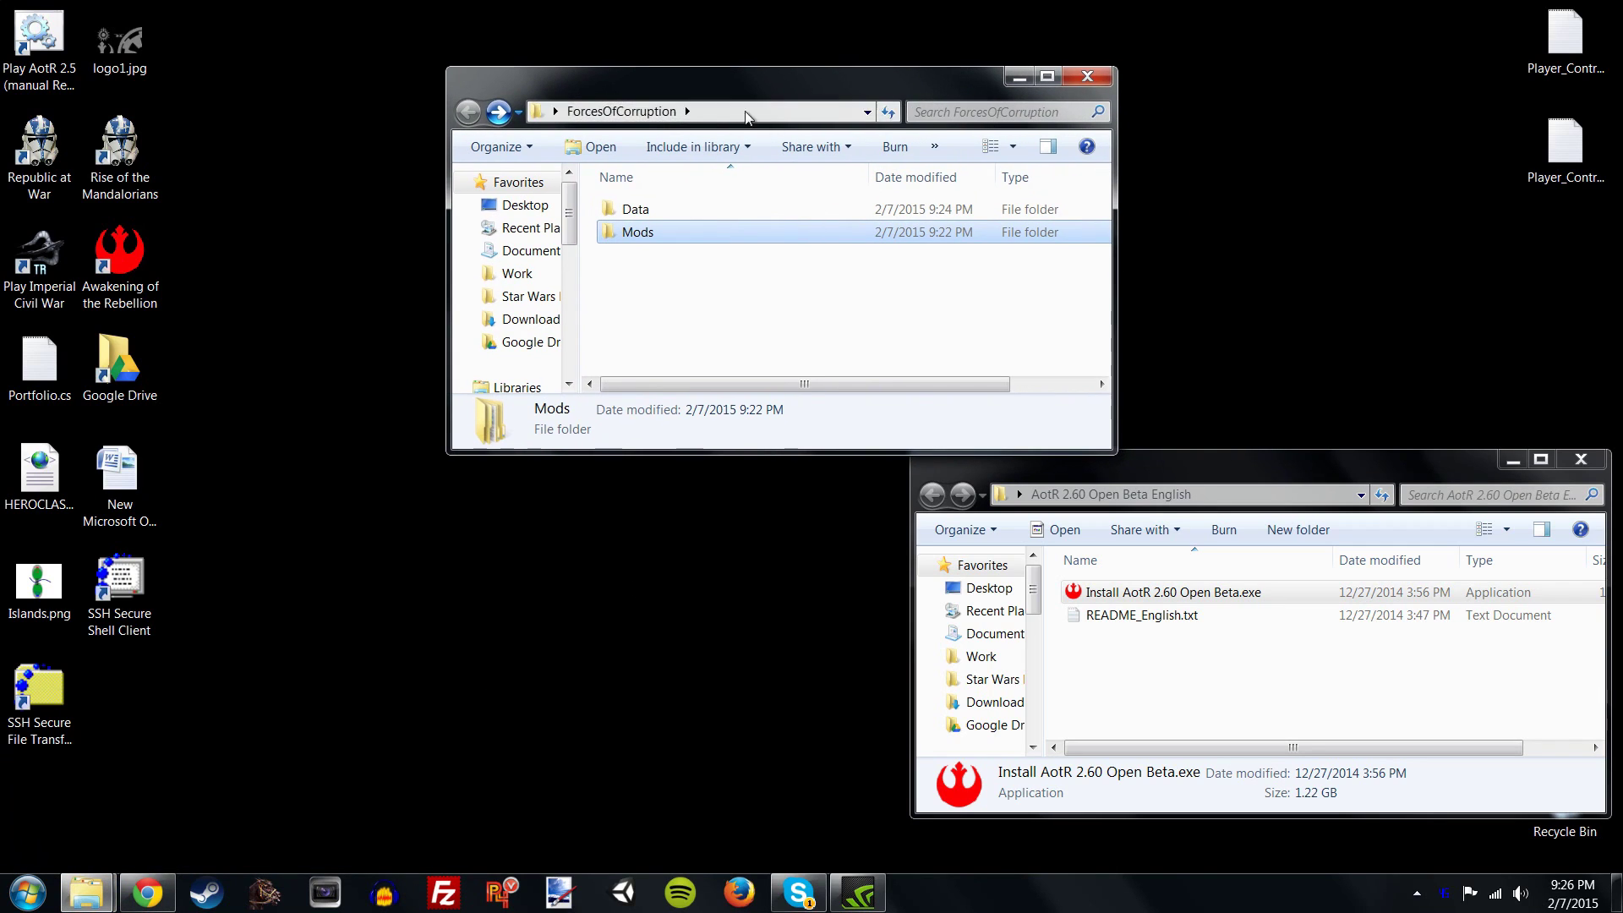
left_click_drag(880, 83, 734, 28)
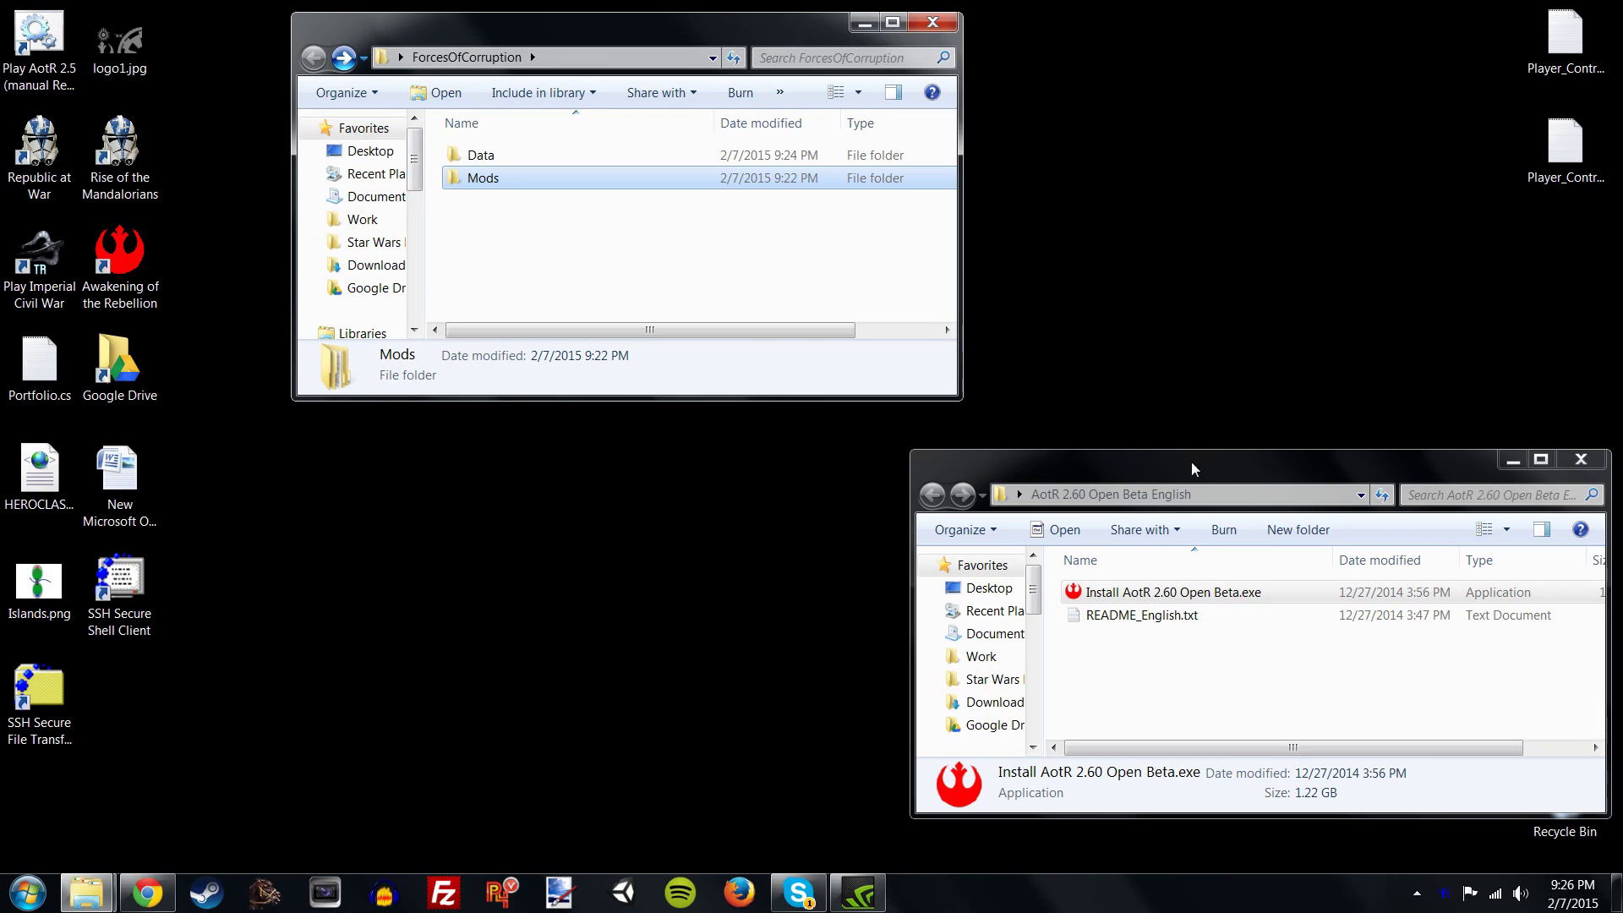
left_click_drag(1195, 469, 1259, 36)
left_click_drag(799, 28, 733, 69)
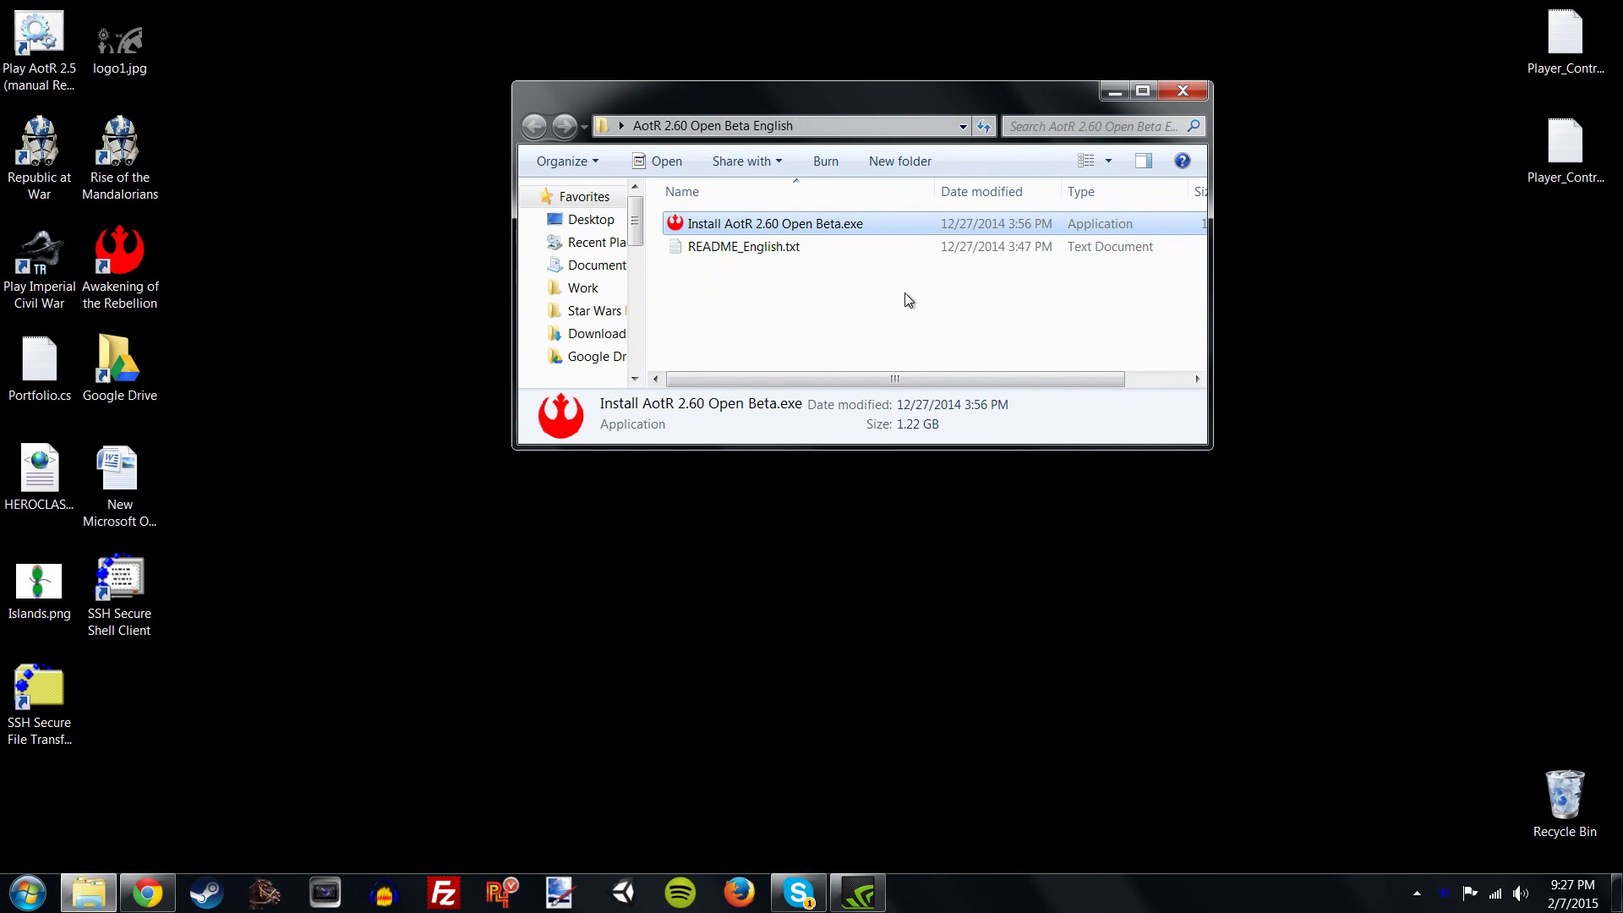
- Open the Explorer taskbar jump list of frequent folders
mouse_move(95, 896)
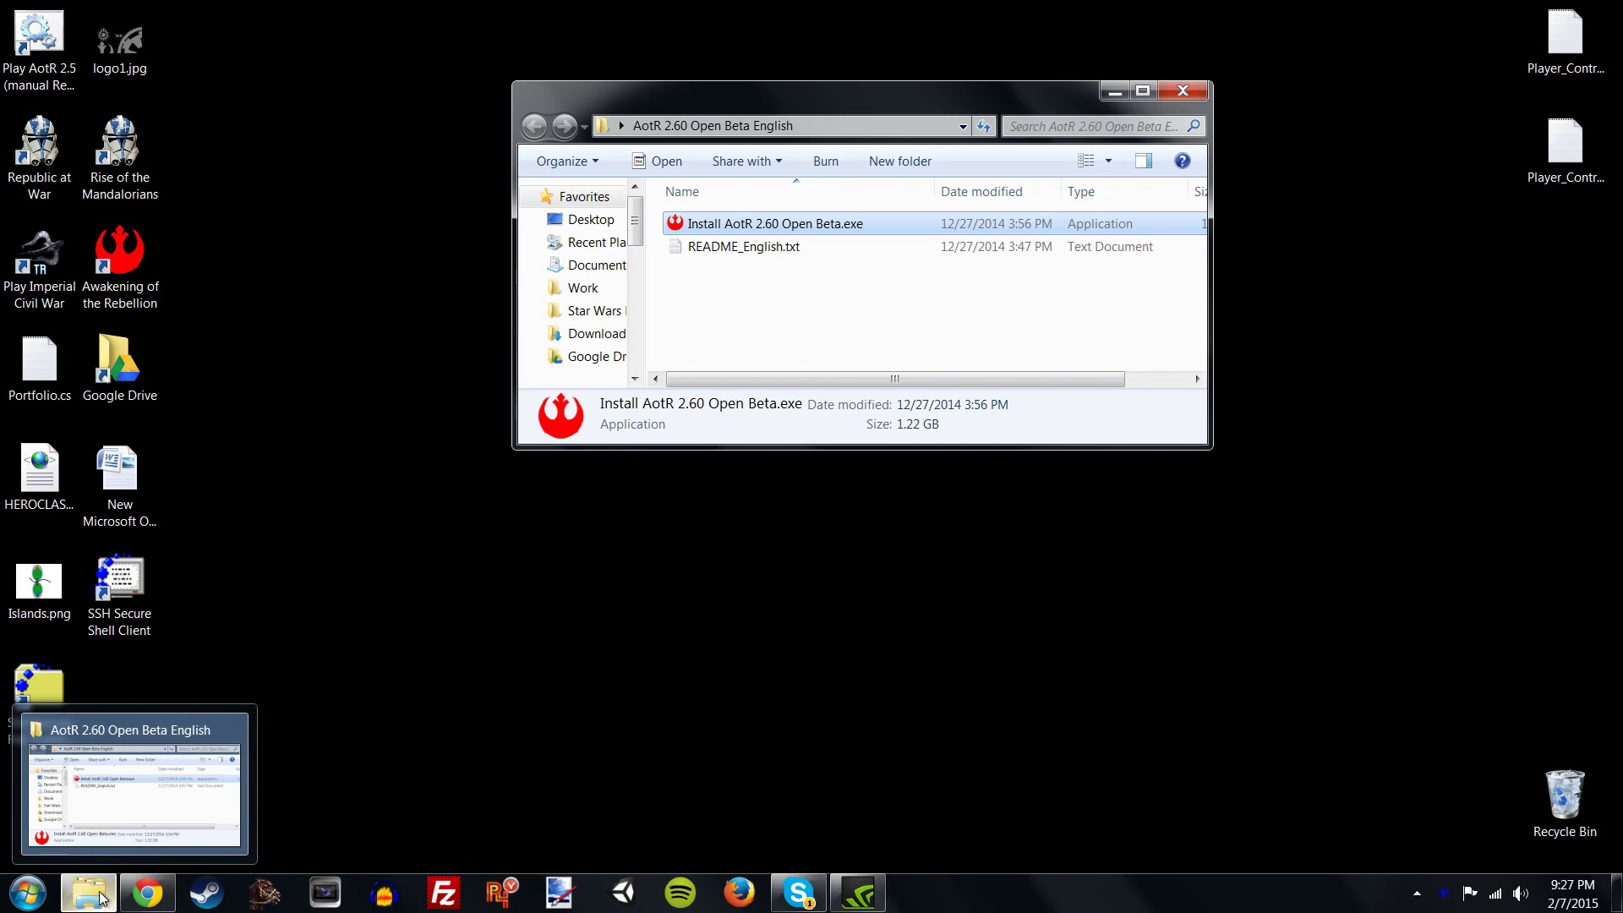
right_click(101, 898)
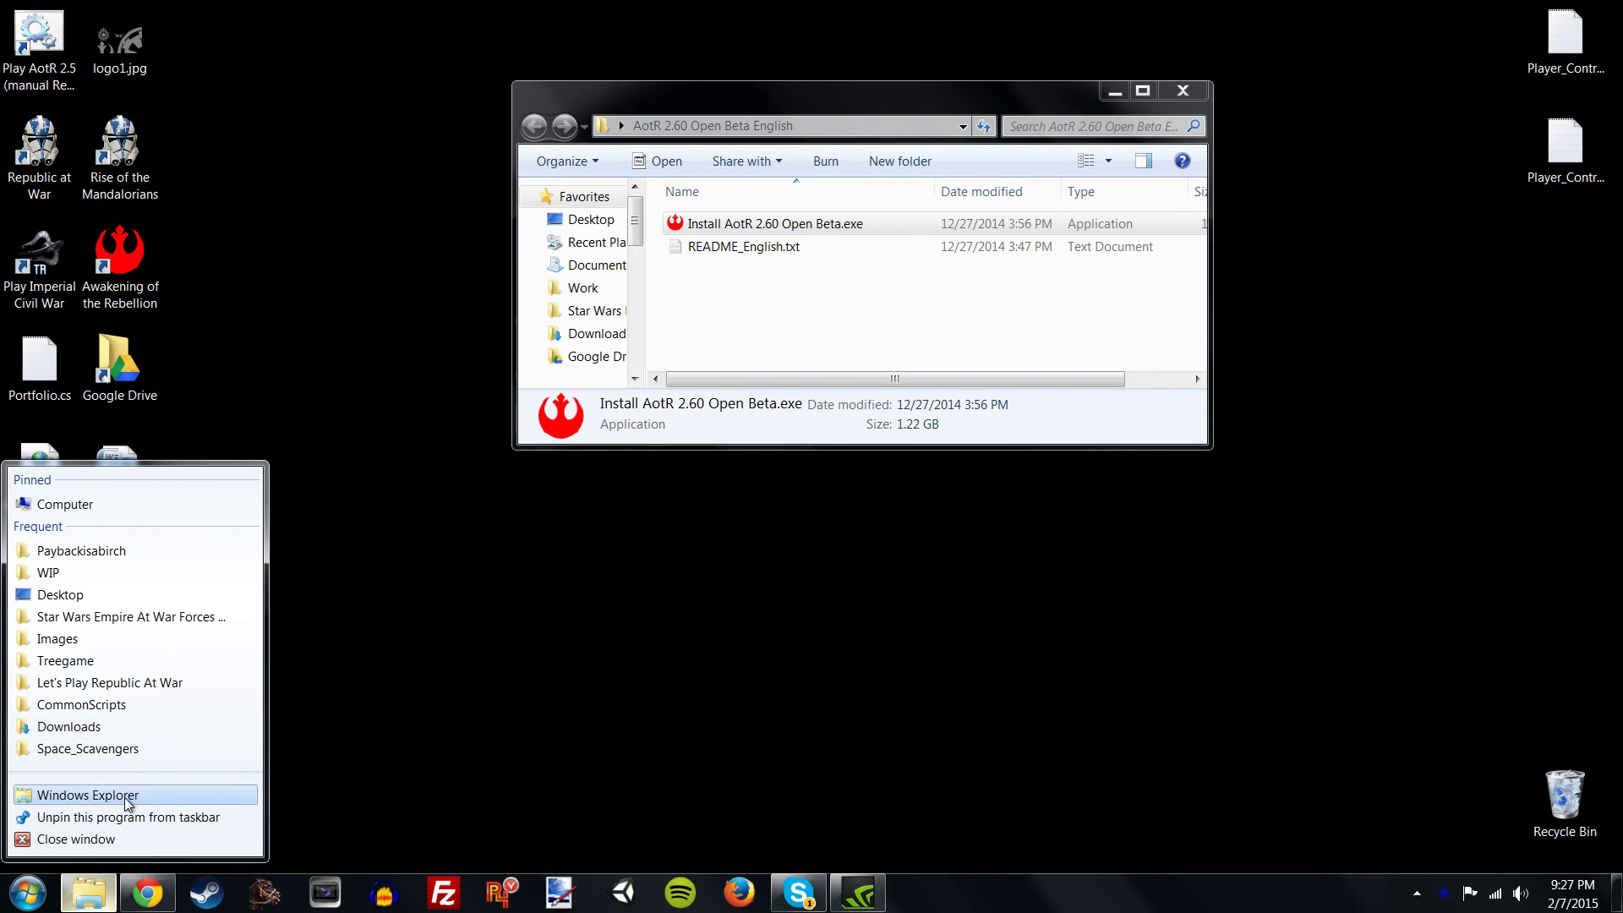
- Open the Forces of Corruption install folder and compare Data, Data_Original and Data_RAW details
left_click(131, 616)
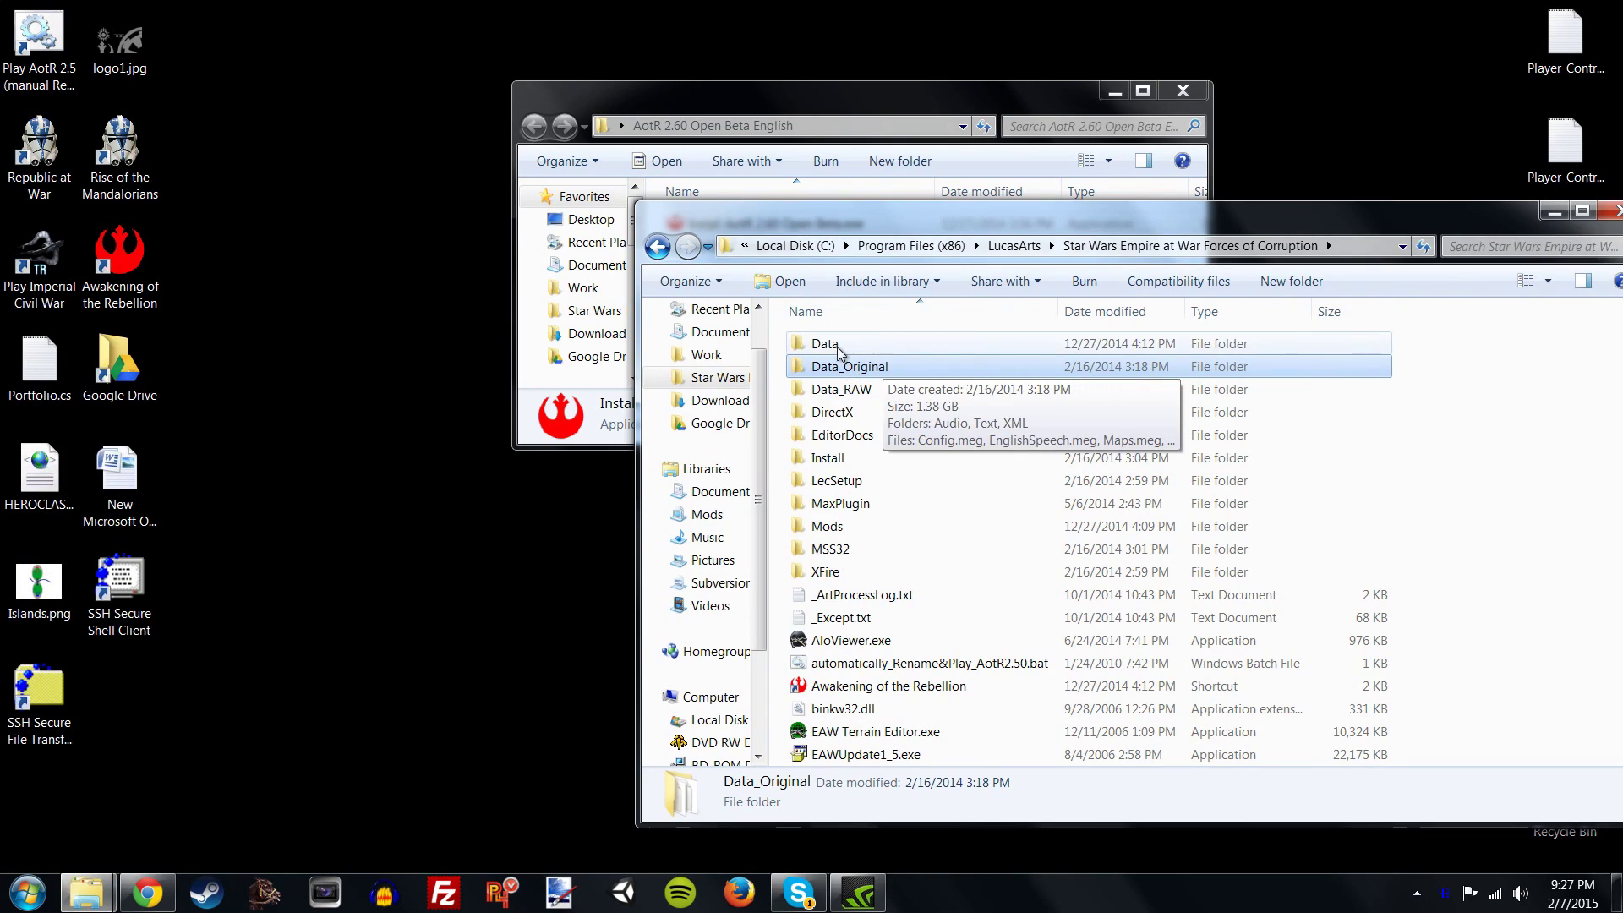
left_click(838, 346)
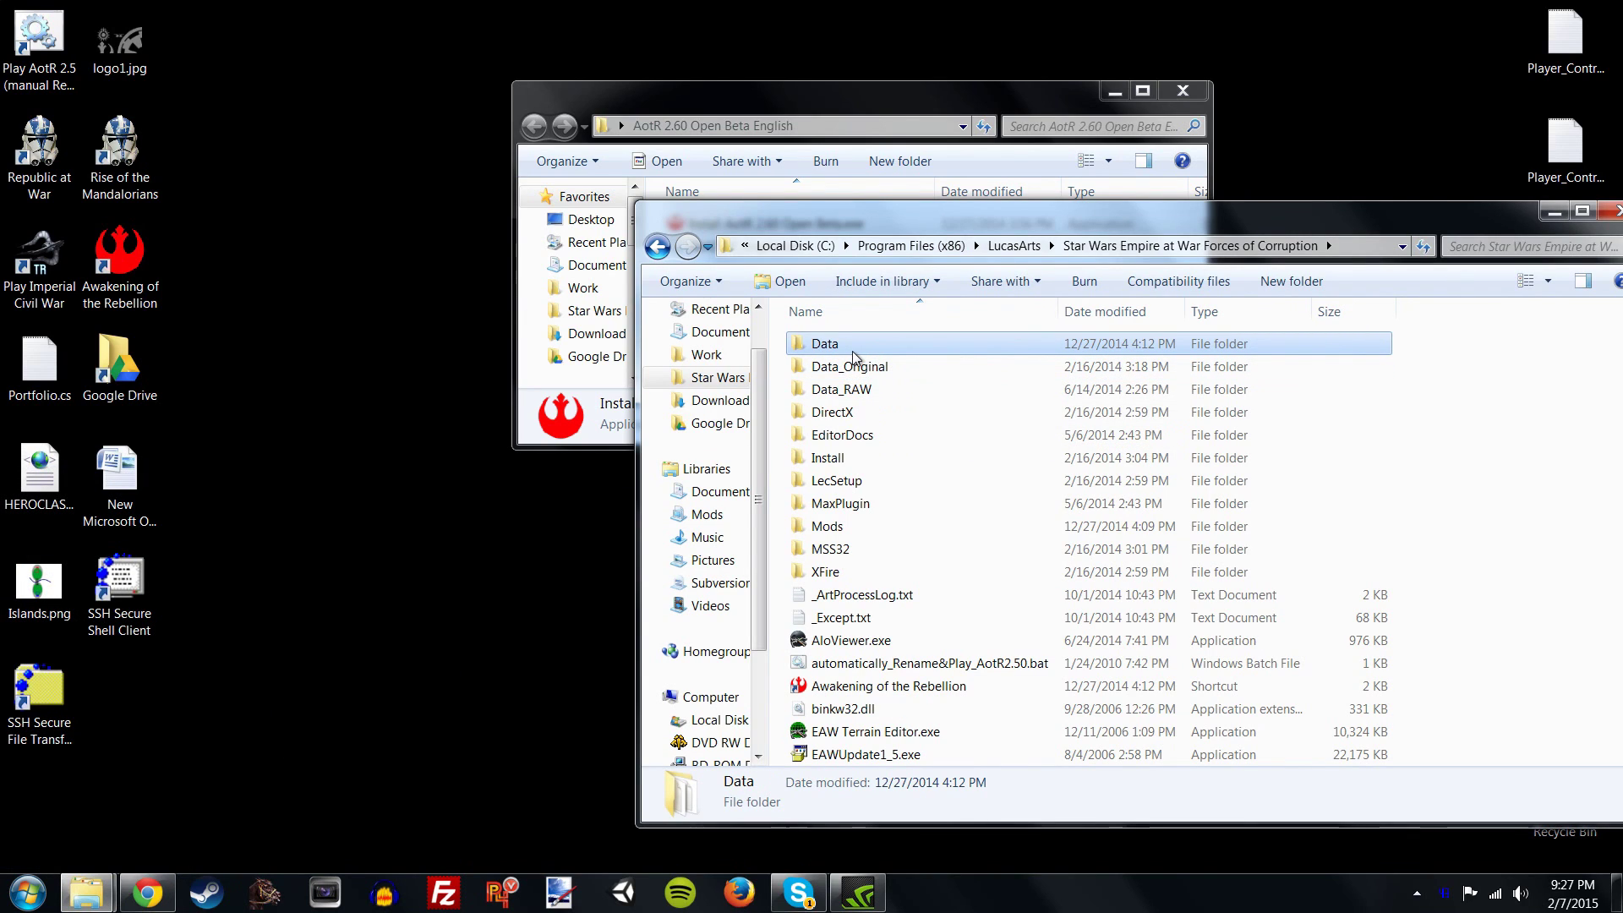
left_click(834, 391)
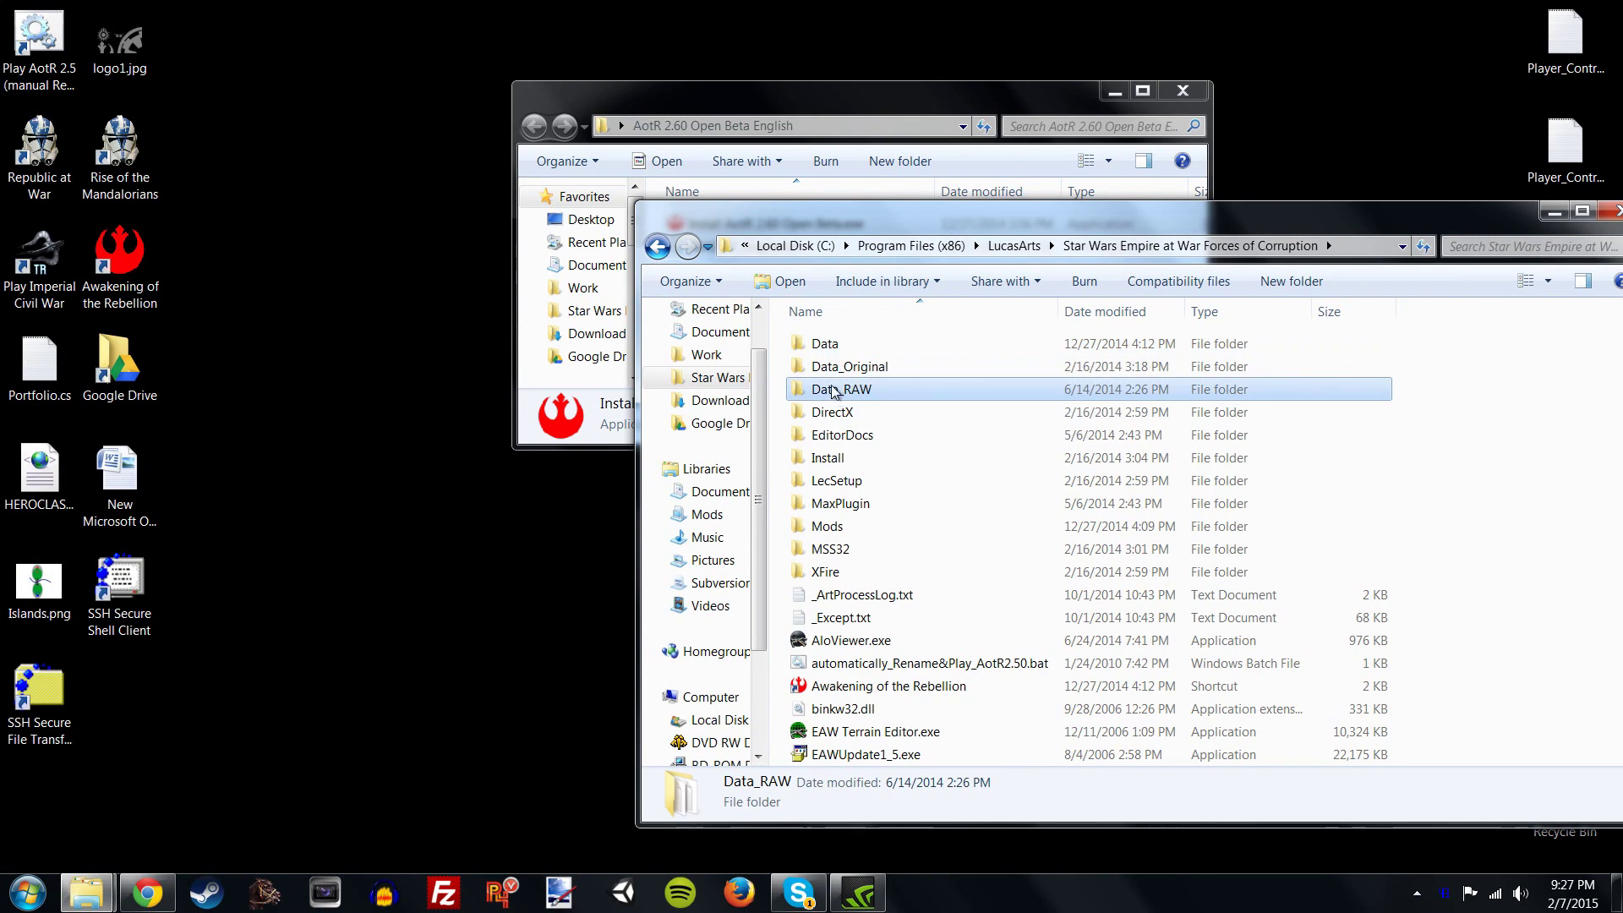
left_click(834, 346)
mouse_move(835, 355)
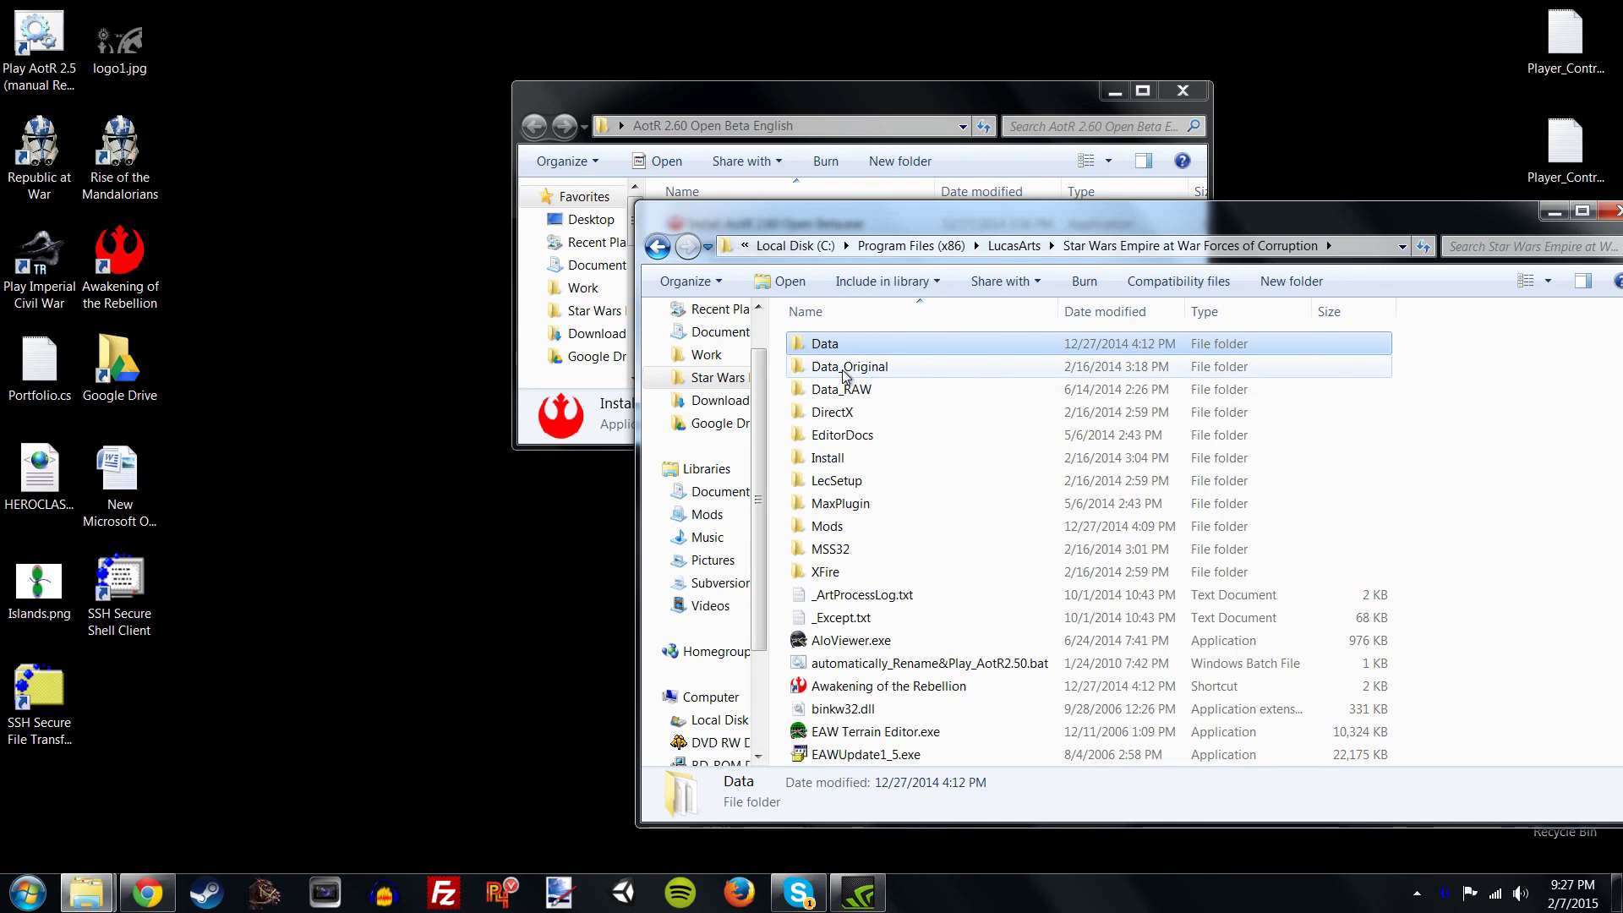
left_click(841, 367)
left_click(848, 387)
left_click(845, 366)
left_click(833, 344)
left_click(846, 367)
left_click(846, 387)
left_click(845, 366)
left_click(845, 387)
left_click(846, 366)
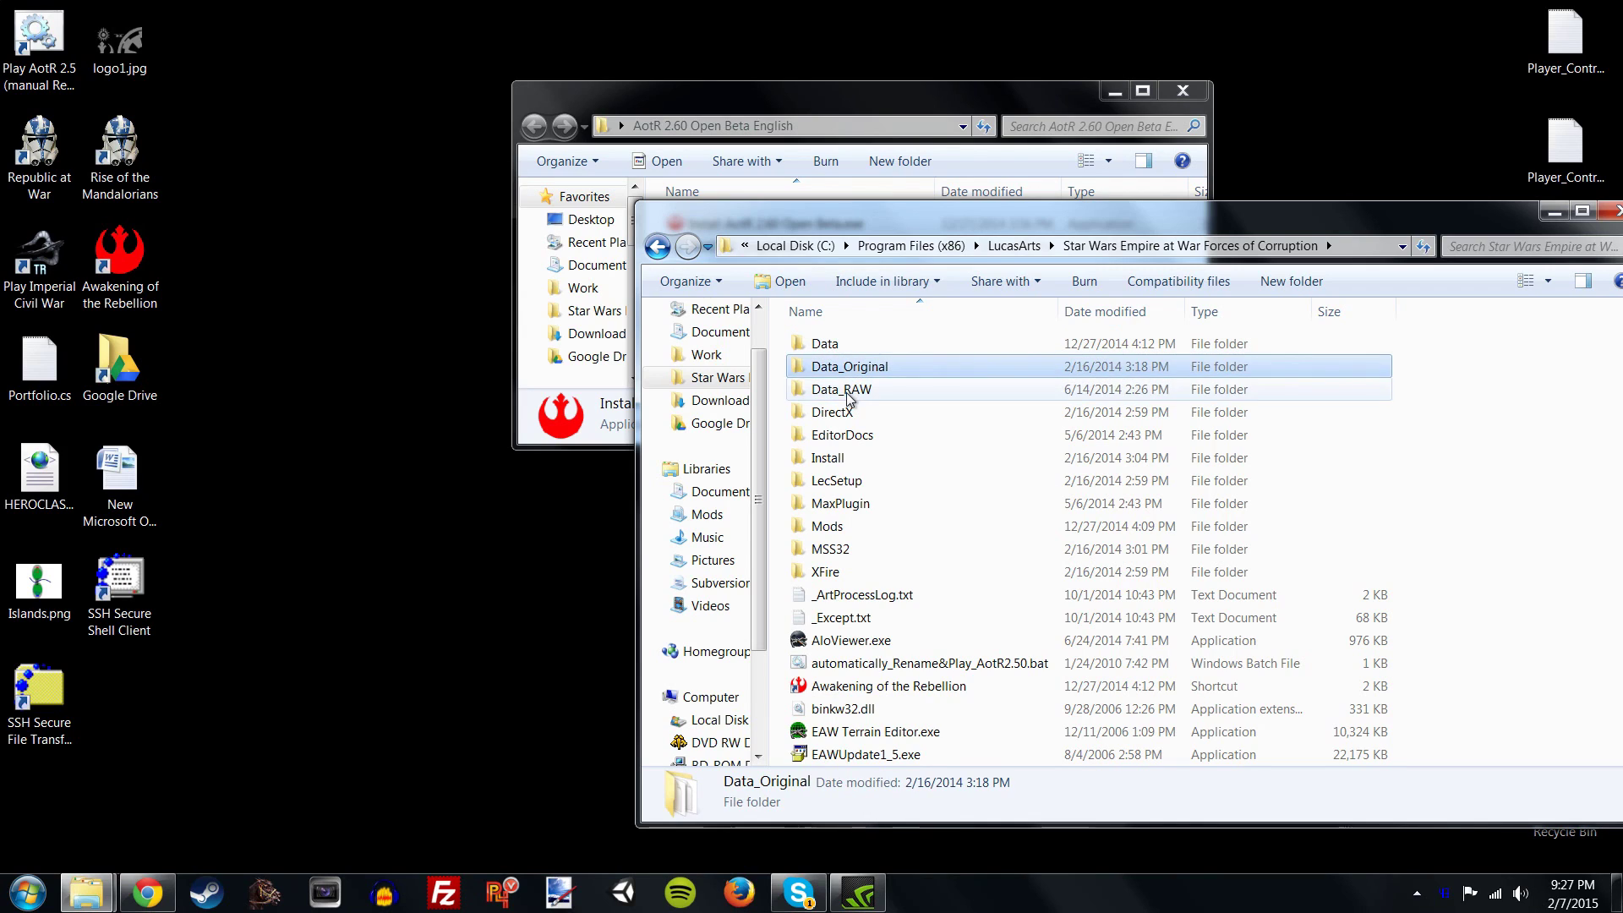
left_click(846, 387)
left_click(848, 368)
left_click(846, 387)
left_click(845, 366)
left_click(846, 387)
left_click(818, 372)
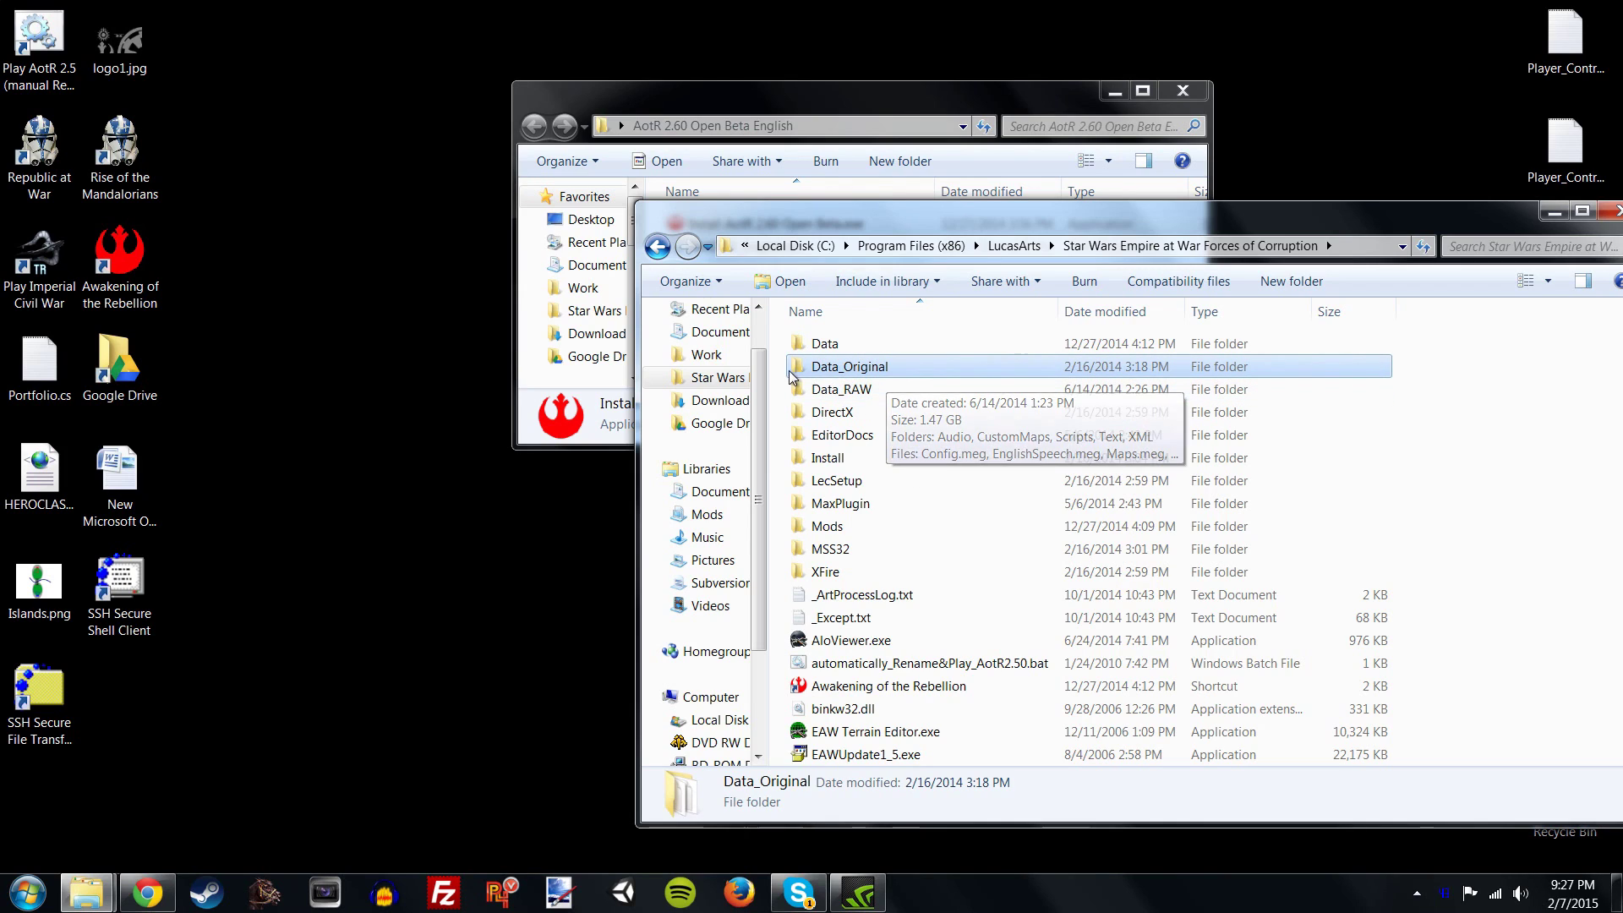
left_click(845, 388)
left_click(845, 366)
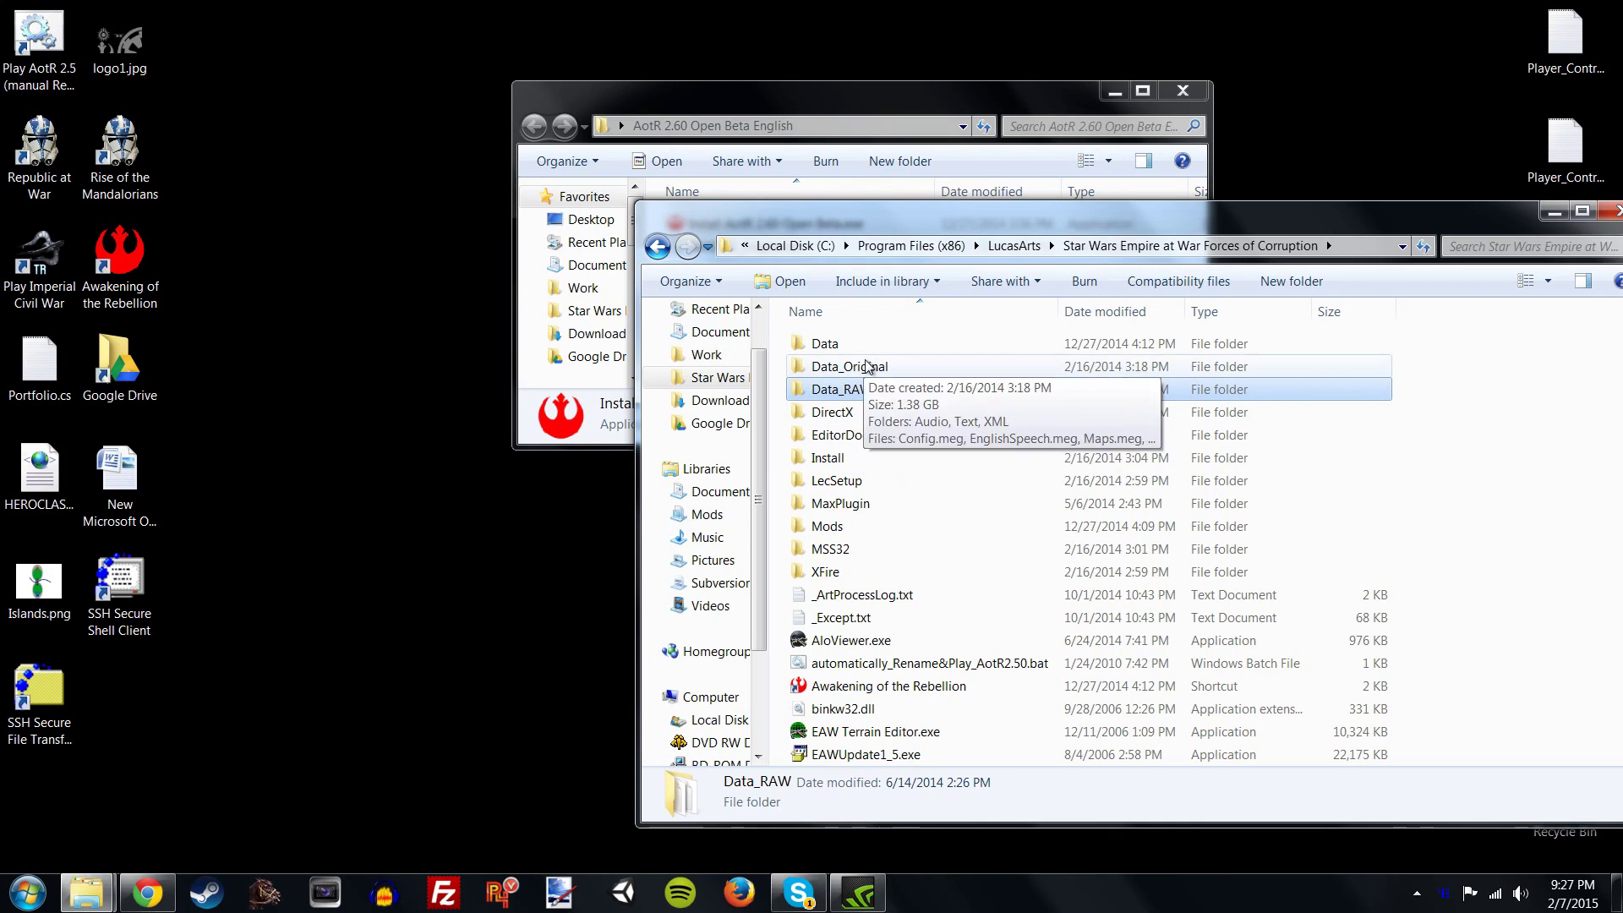
left_click(845, 387)
left_click(846, 366)
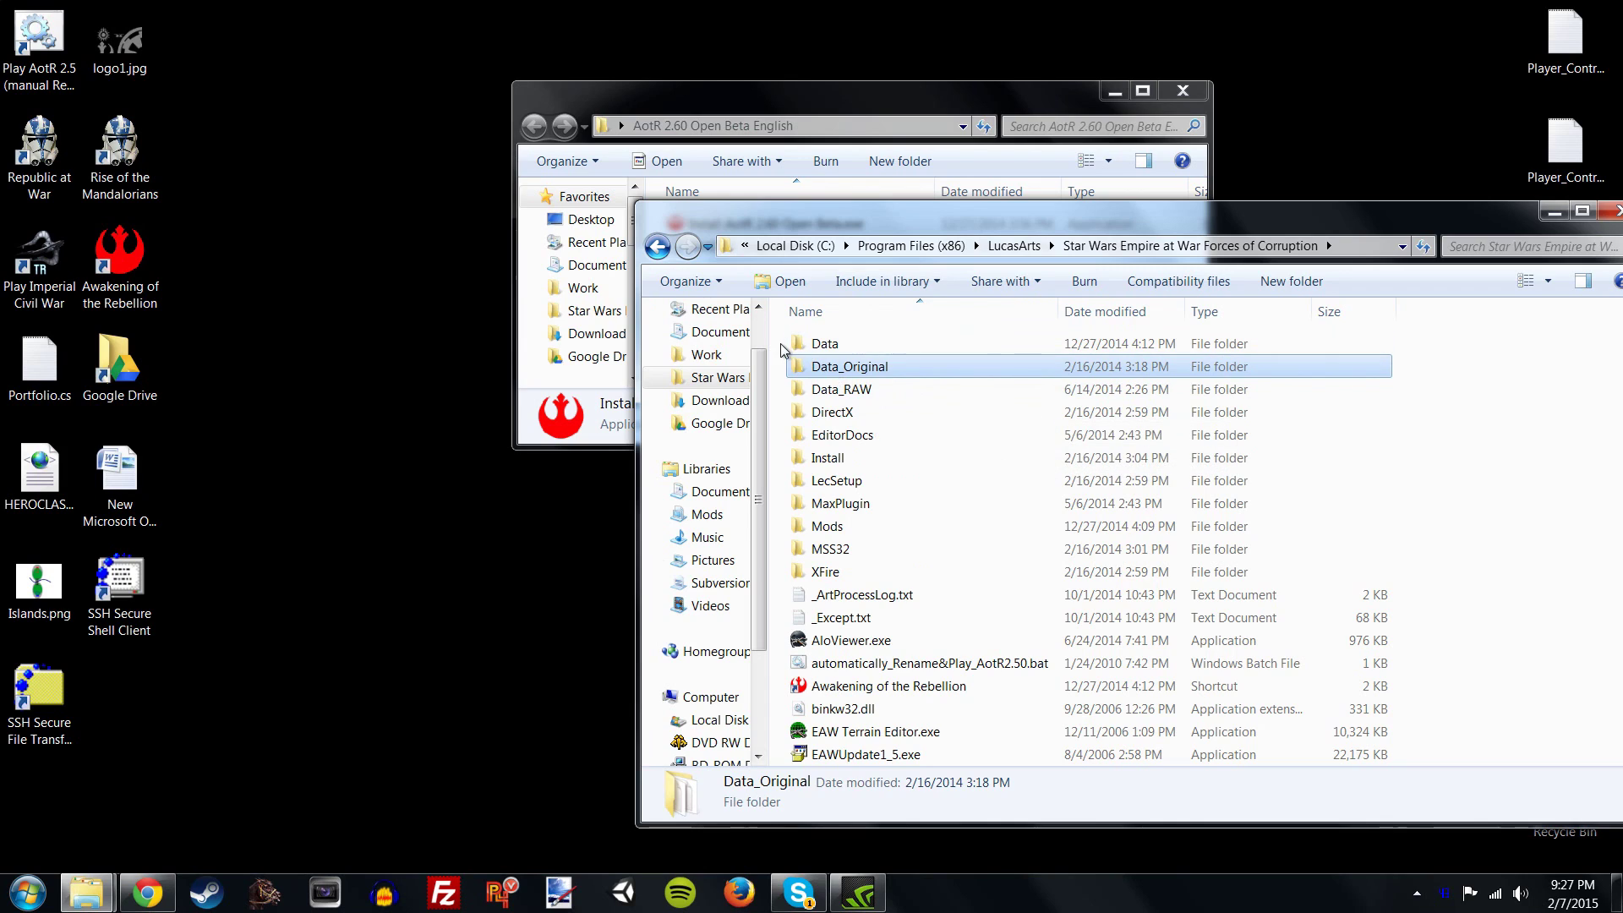
left_click(972, 366)
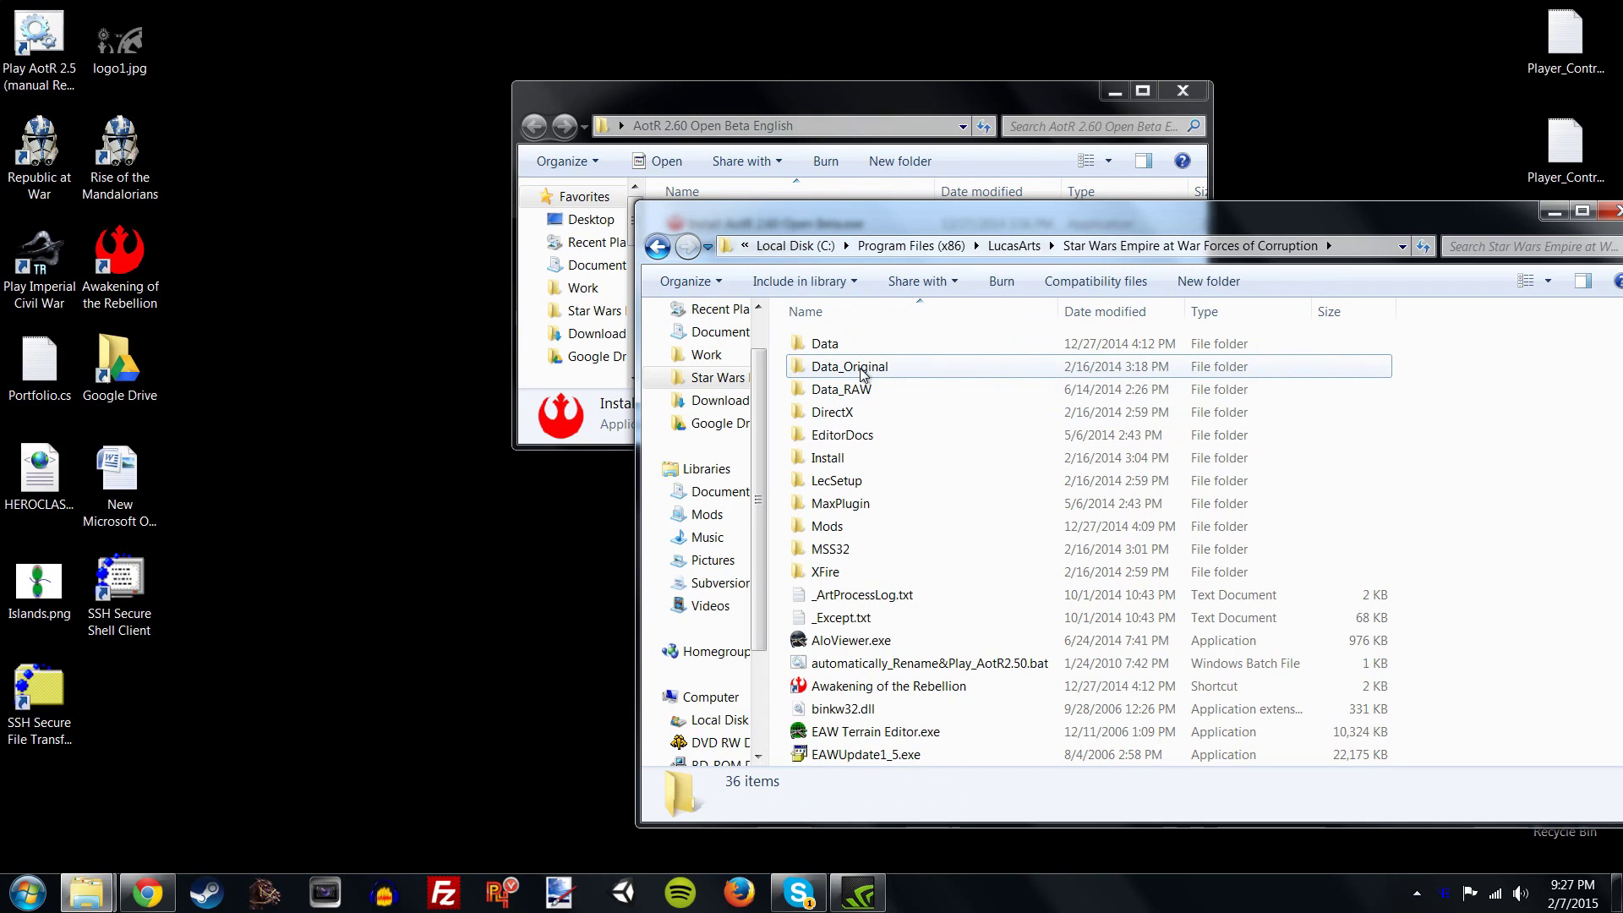
- Look inside Data_Original and return to the install folder
left_click_drag(890, 225, 800, 201)
left_click(761, 346)
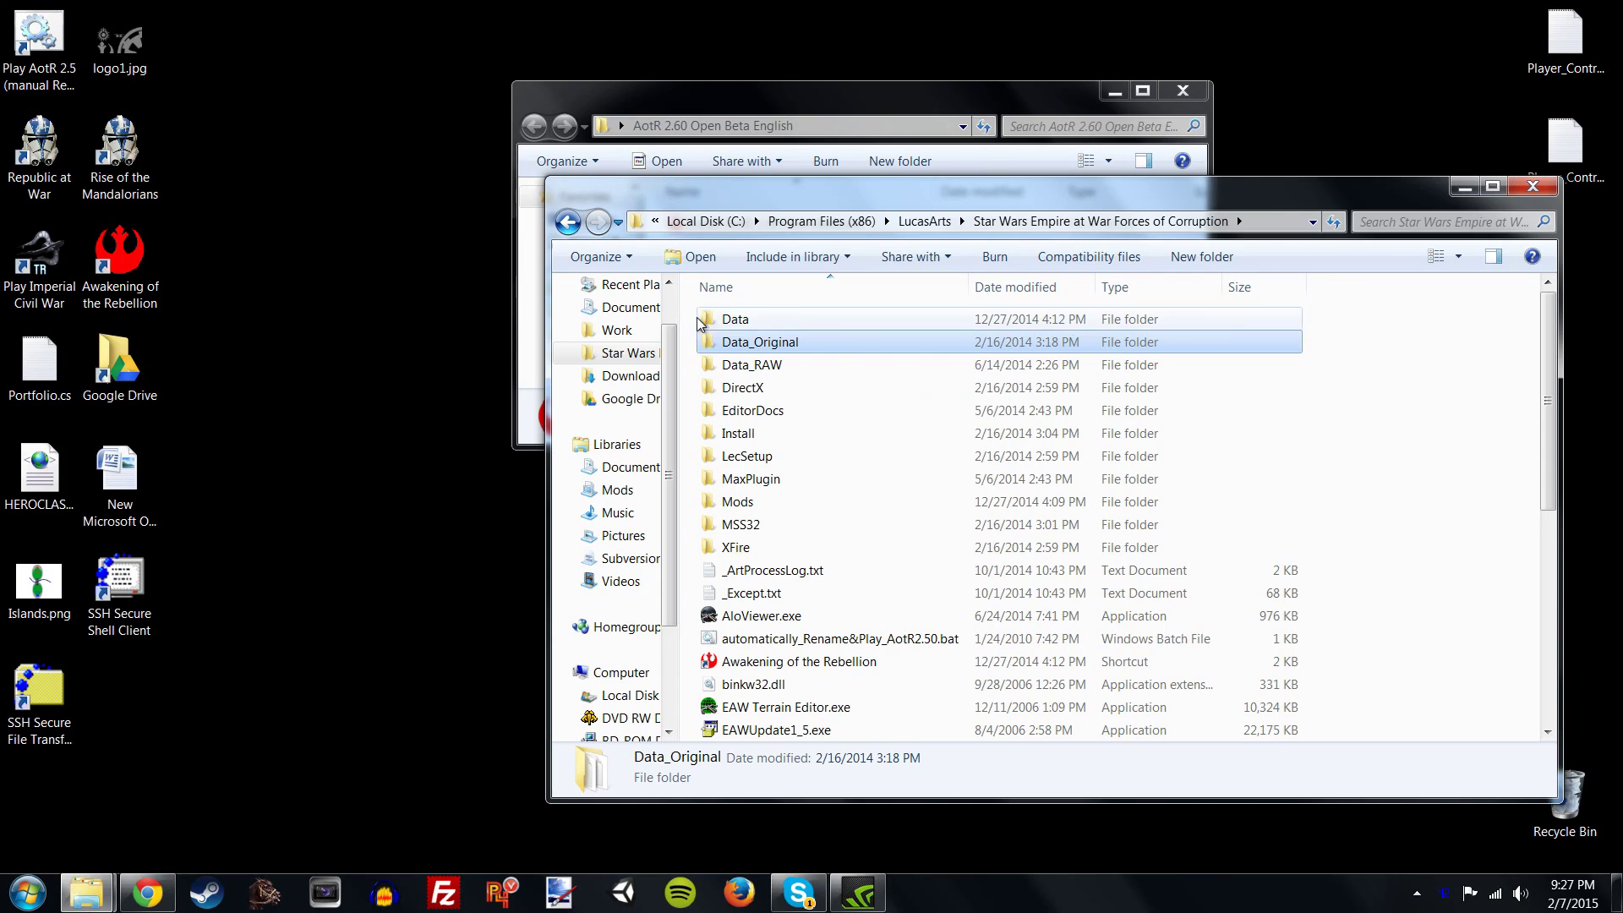
left_click_drag(795, 212, 846, 221)
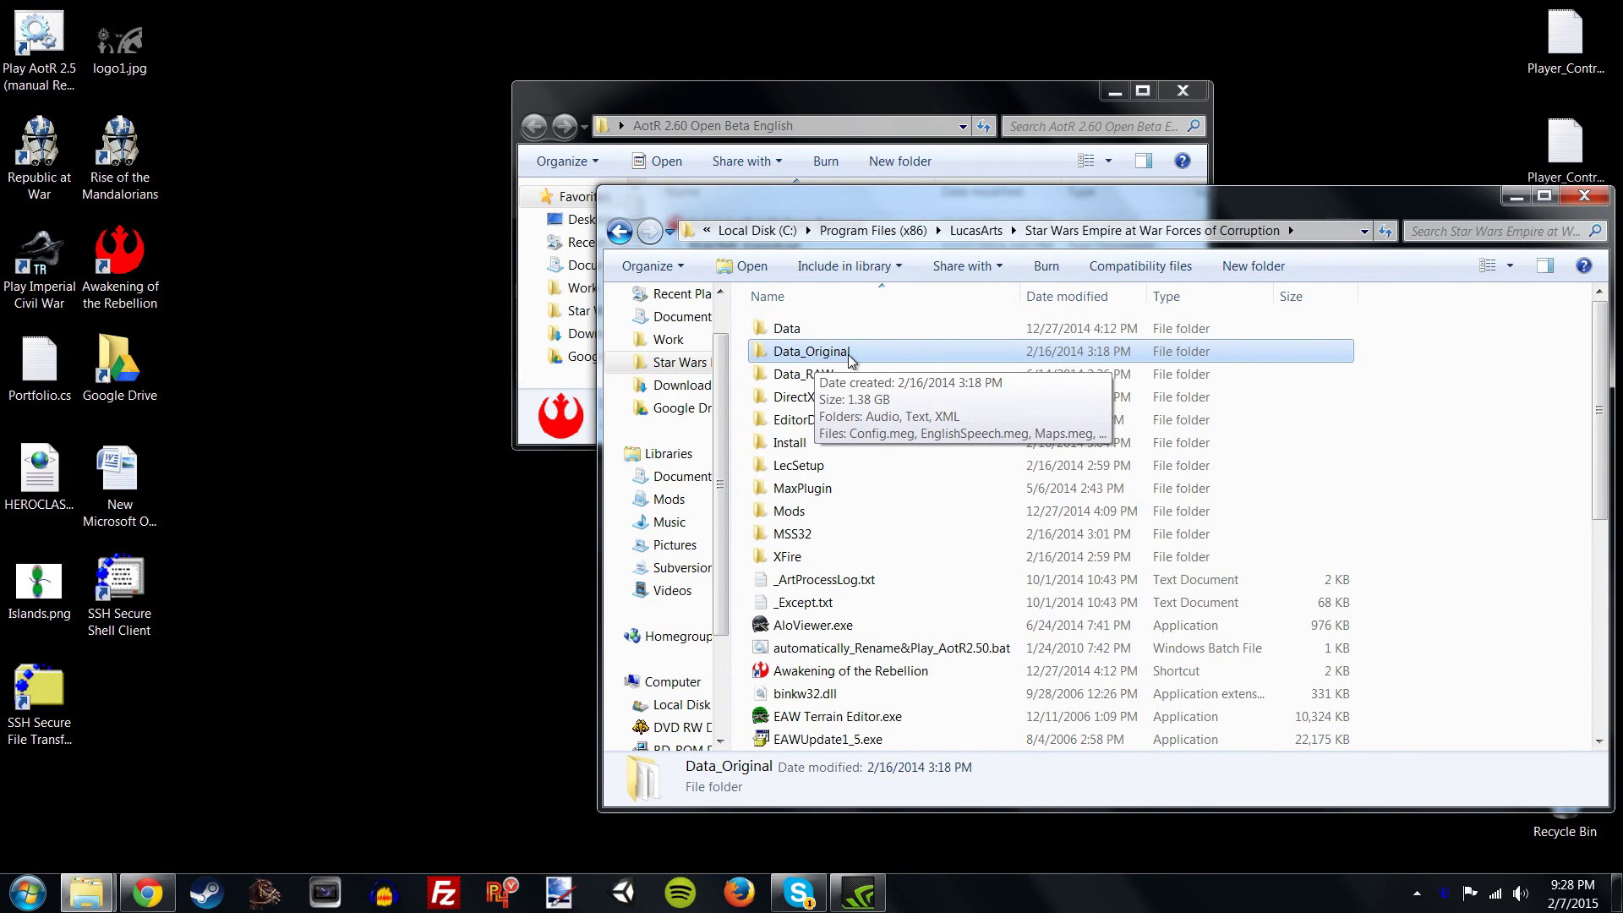
double_click(830, 359)
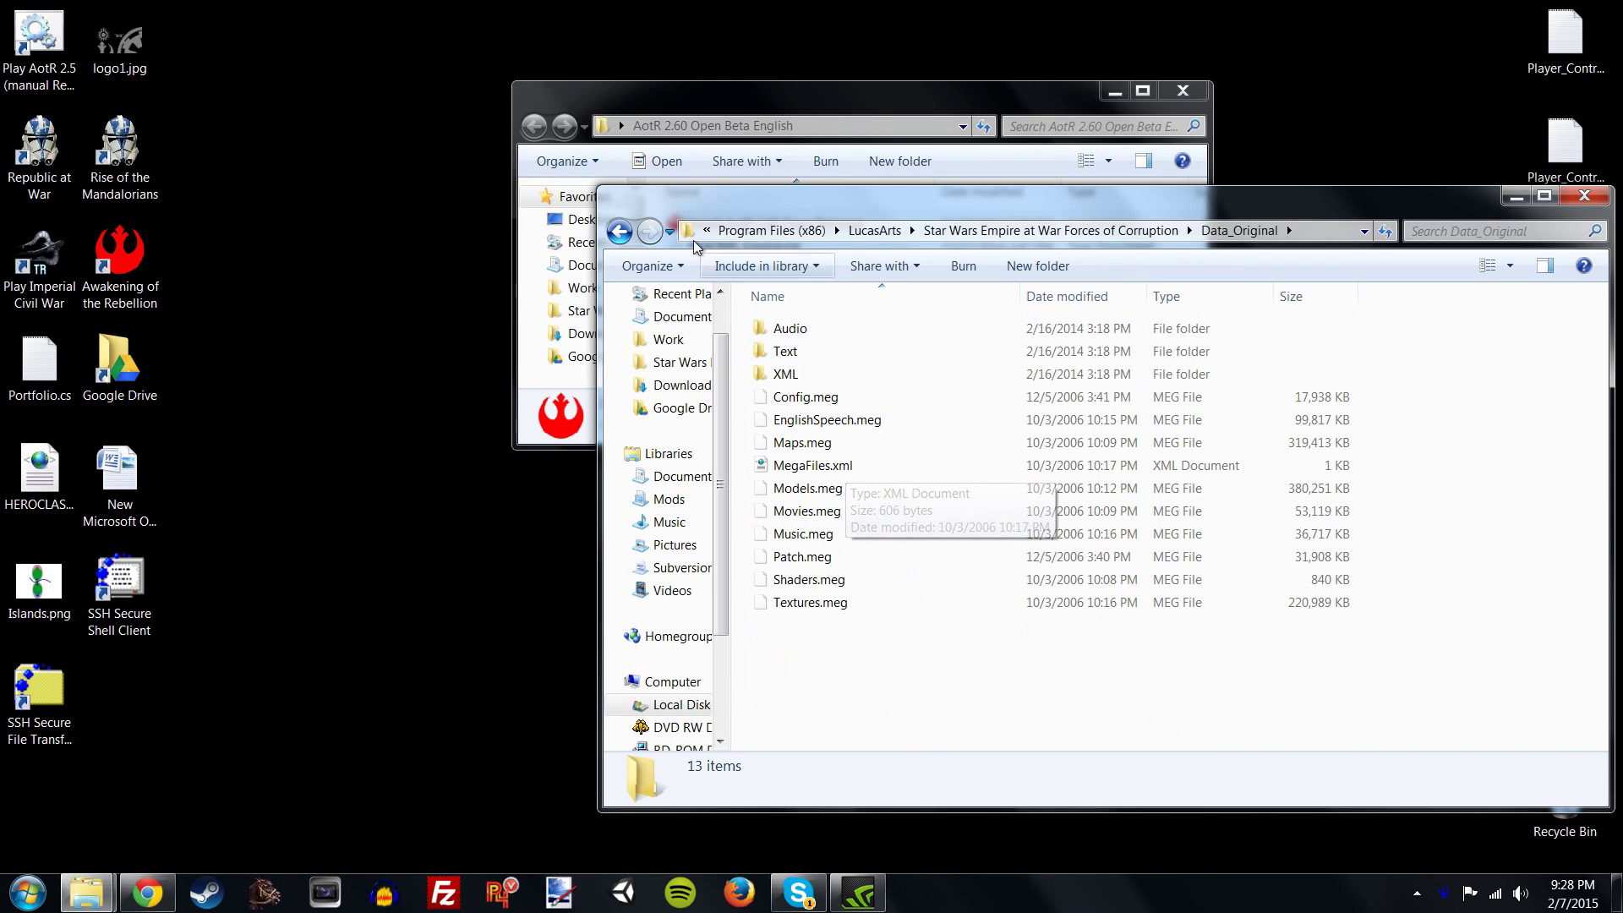
key("BackSpace")
left_click(799, 329)
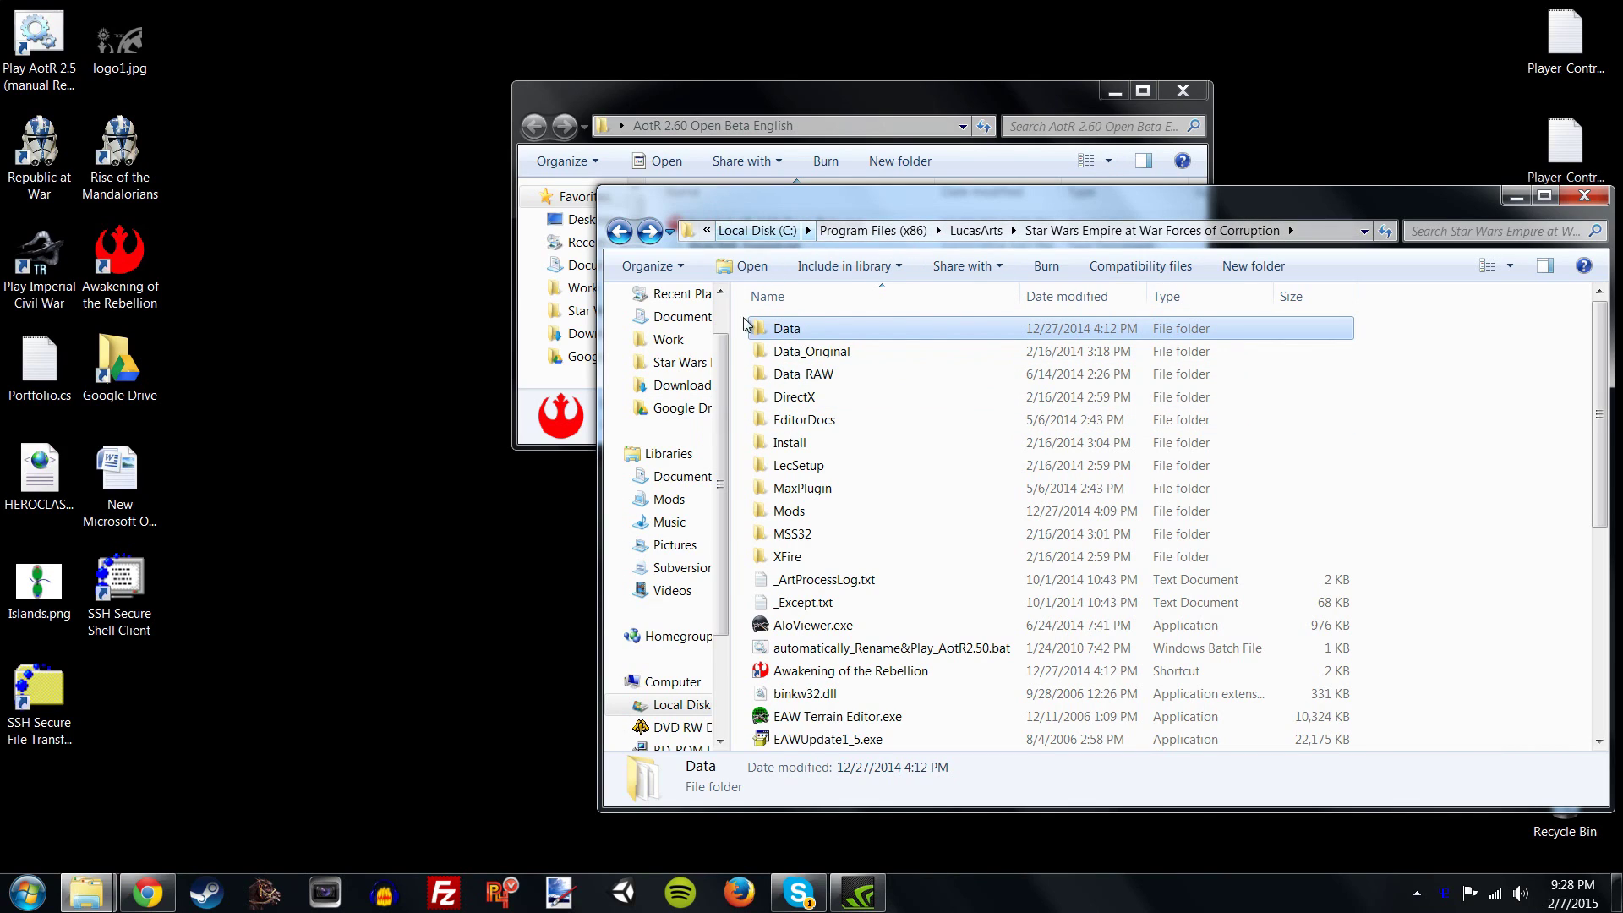
left_click_drag(815, 211, 875, 224)
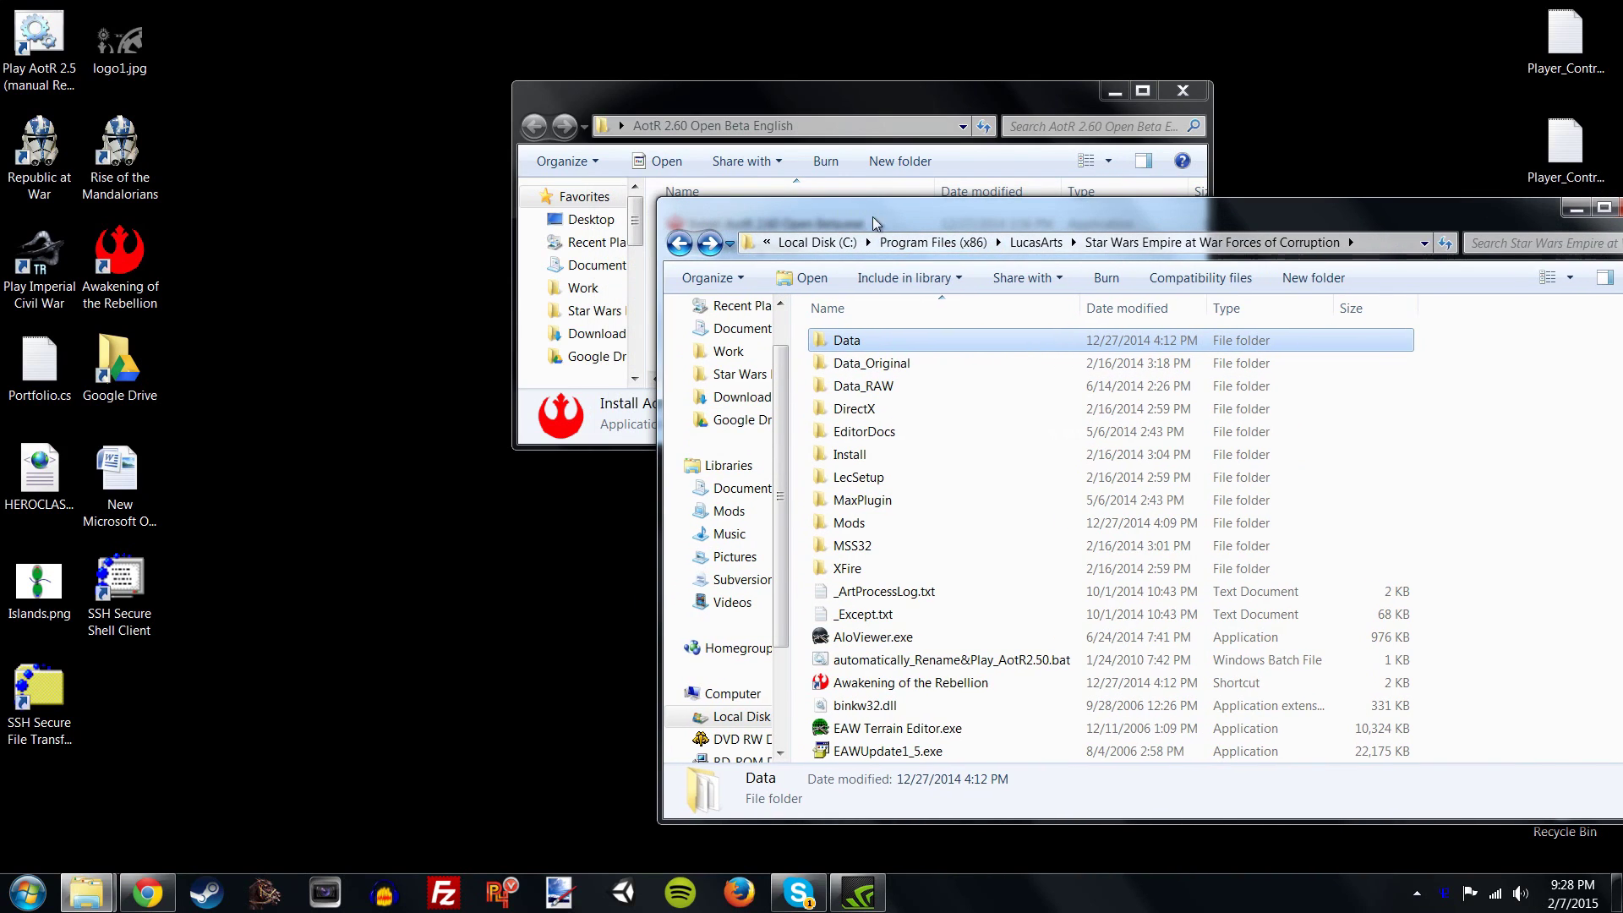
- Browse into Data\XML\AI, then go back to the install folder
double_click(828, 347)
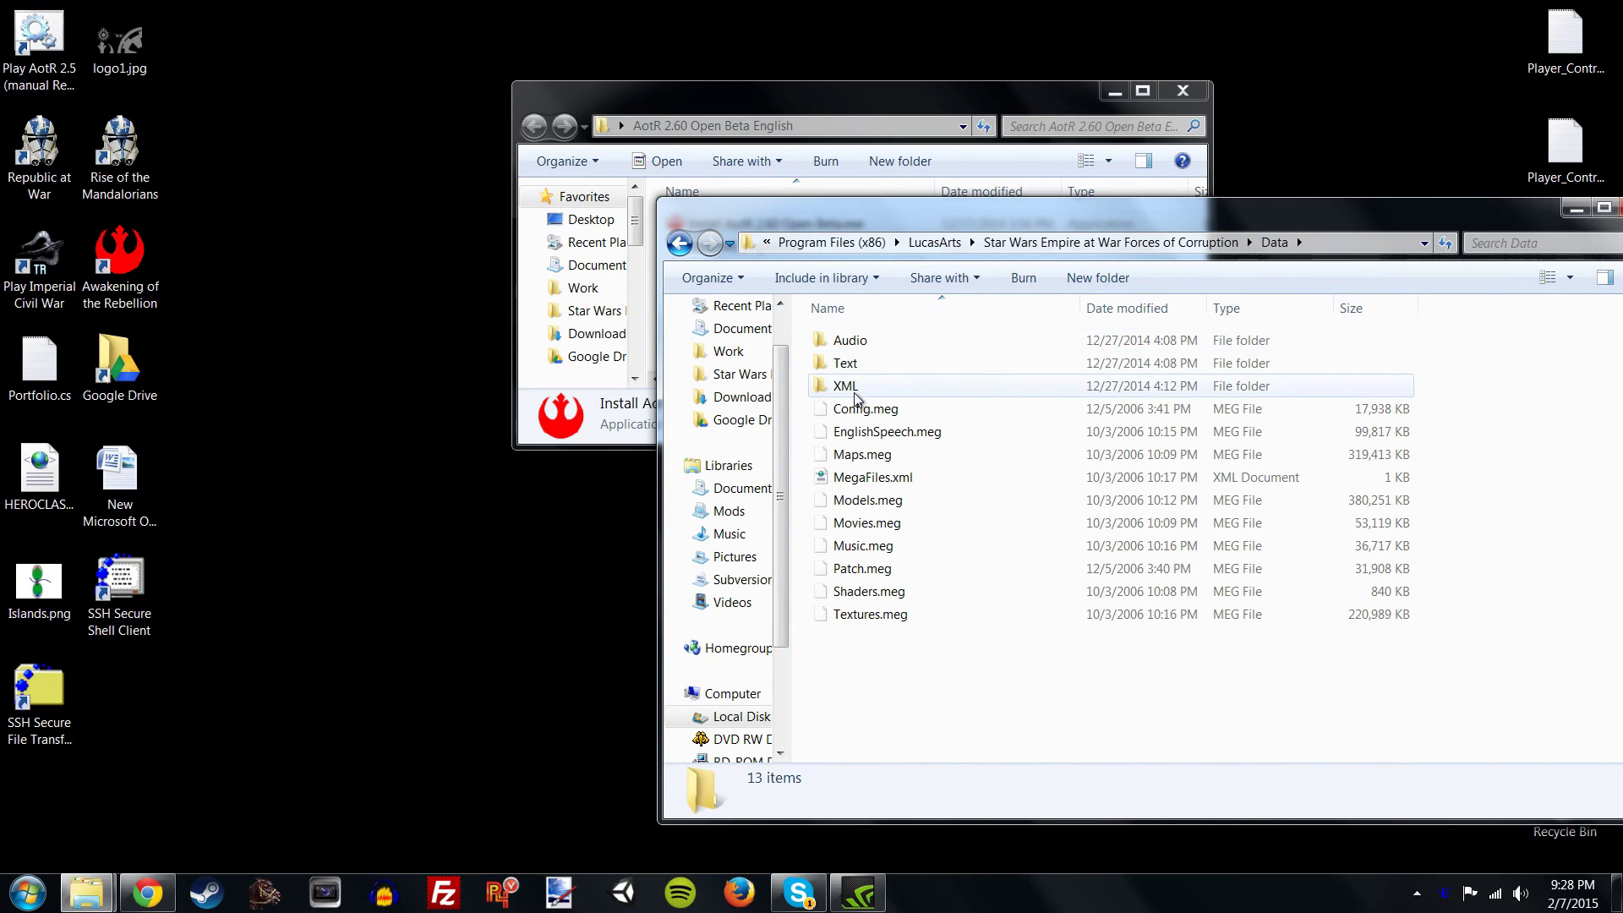
double_click(850, 389)
double_click(850, 339)
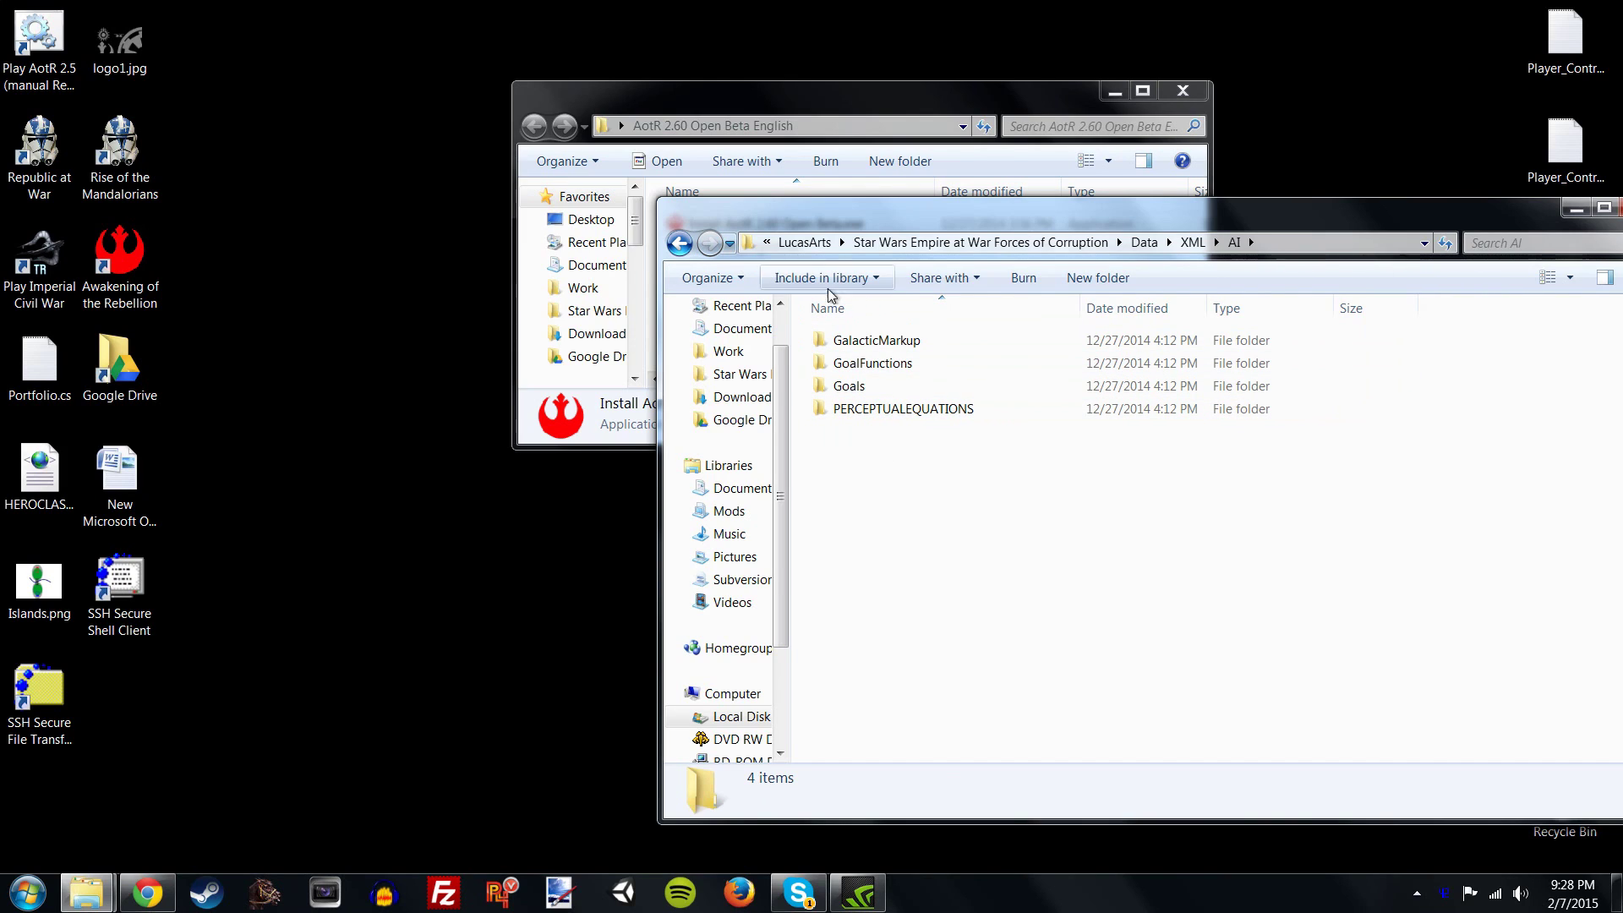
left_click(873, 363)
left_click(870, 489)
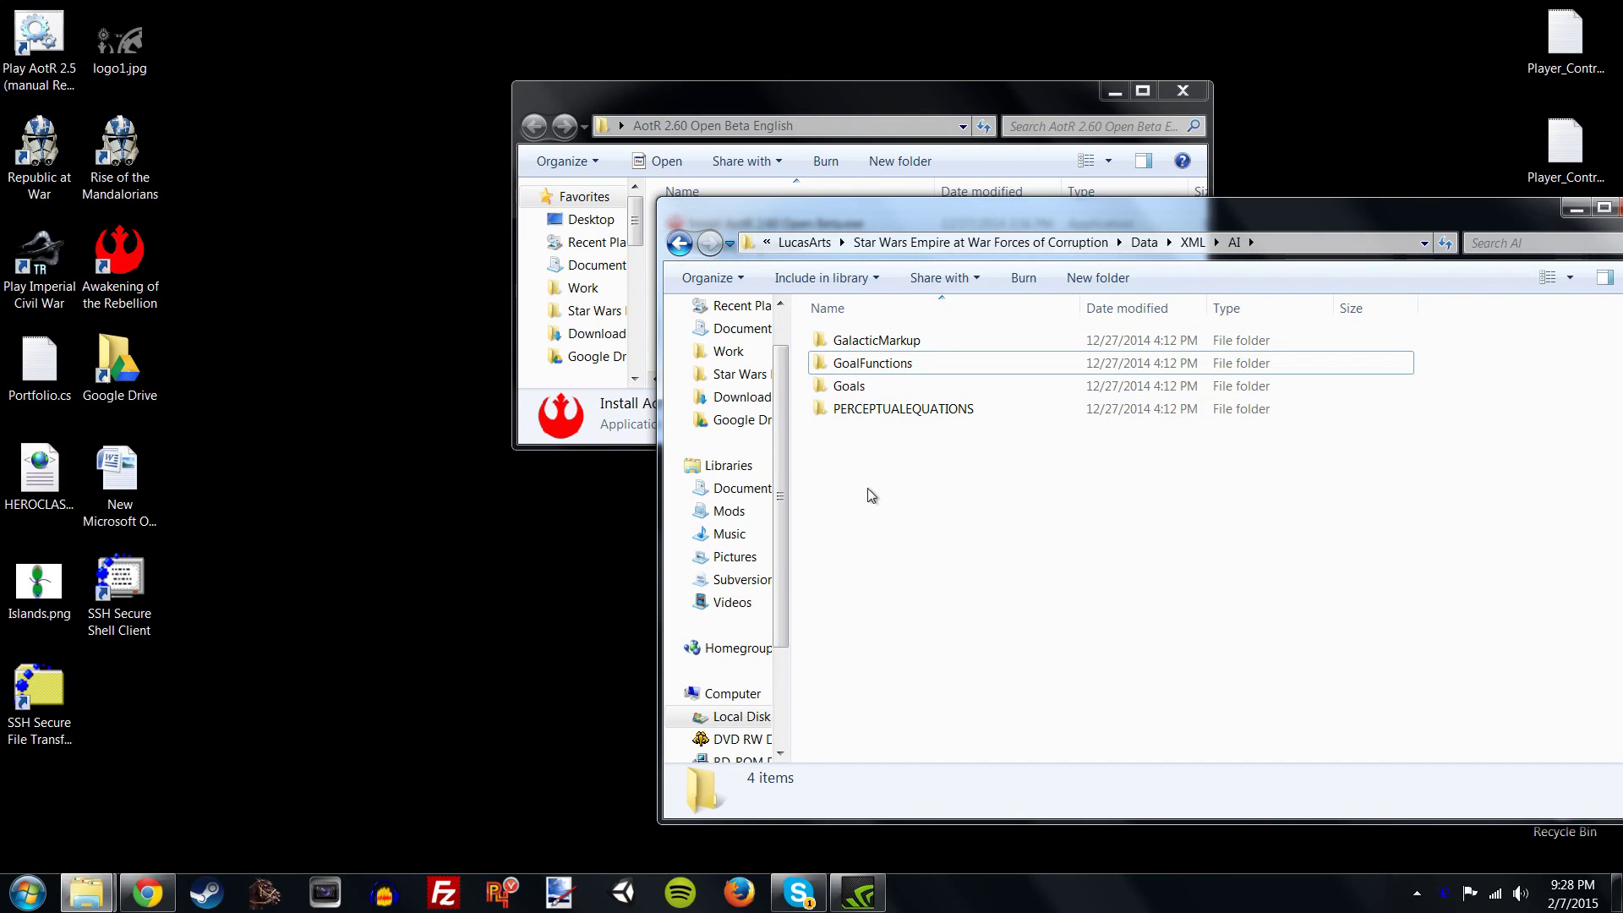
left_click(679, 246)
left_click(679, 245)
left_click(680, 245)
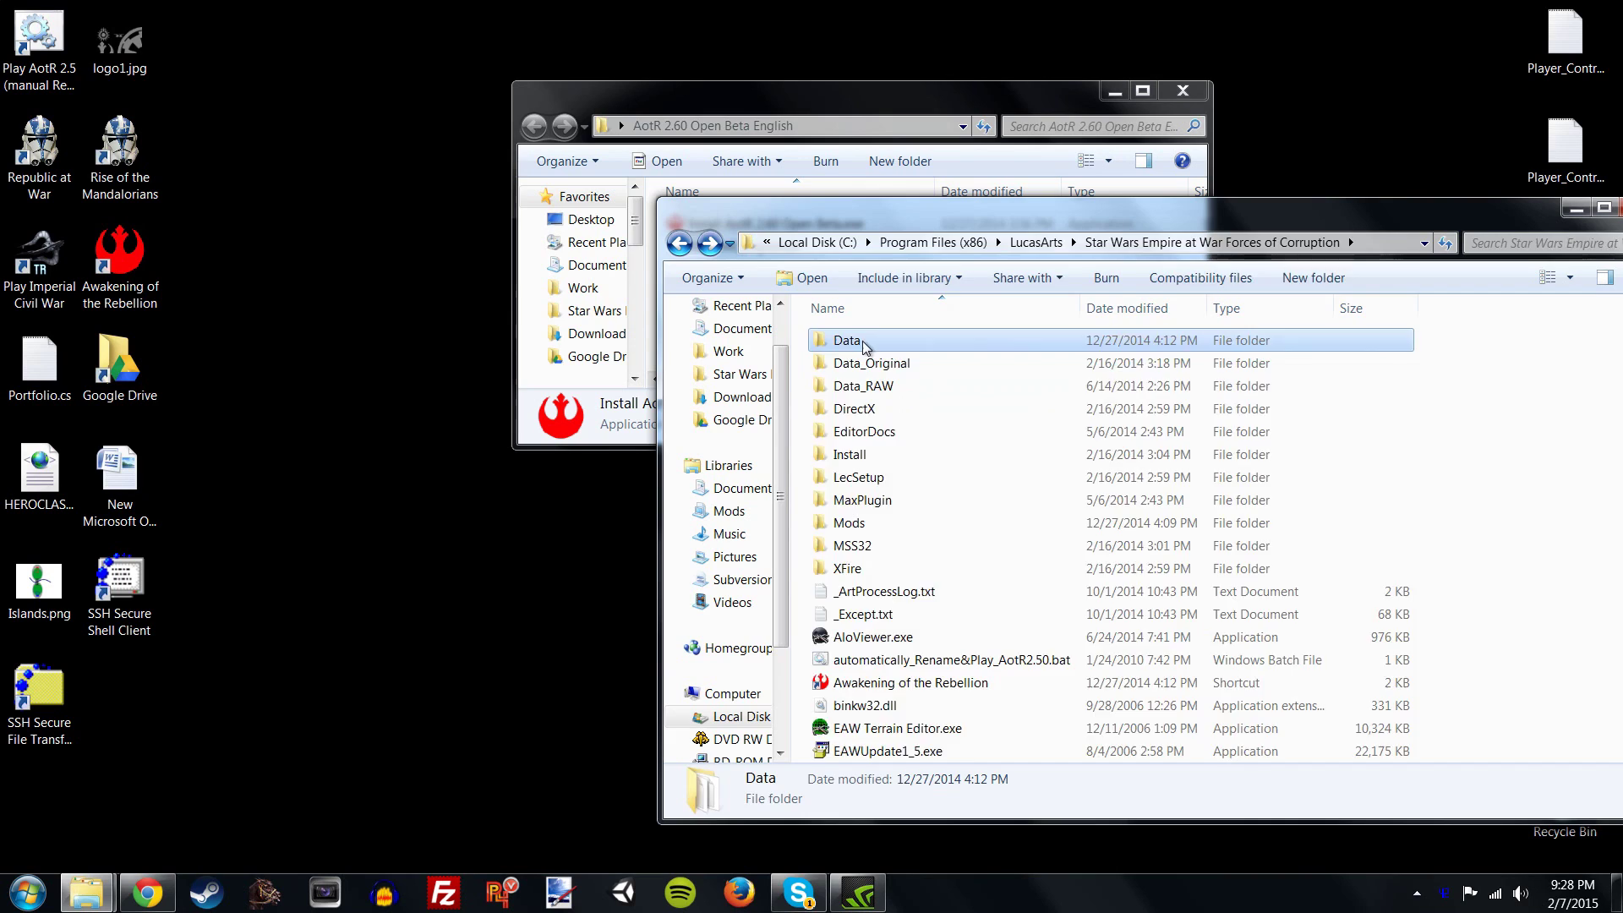
- Check the contents of Data and Data_RAW, then reselect the Data folder
double_click(862, 341)
left_click(680, 243)
double_click(854, 385)
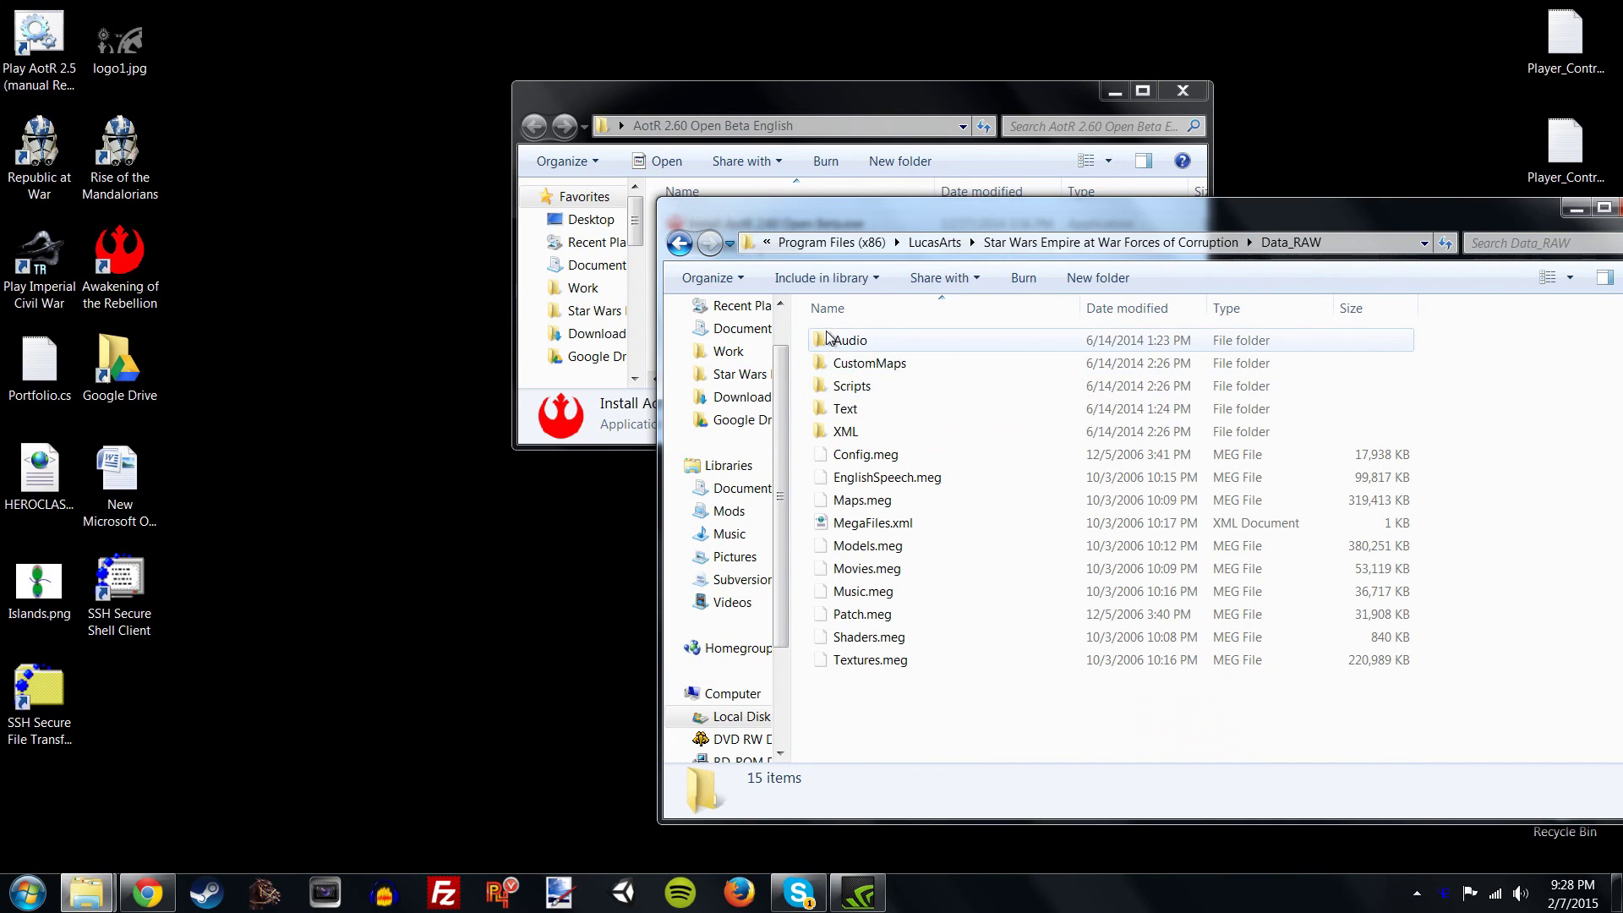
left_click(680, 244)
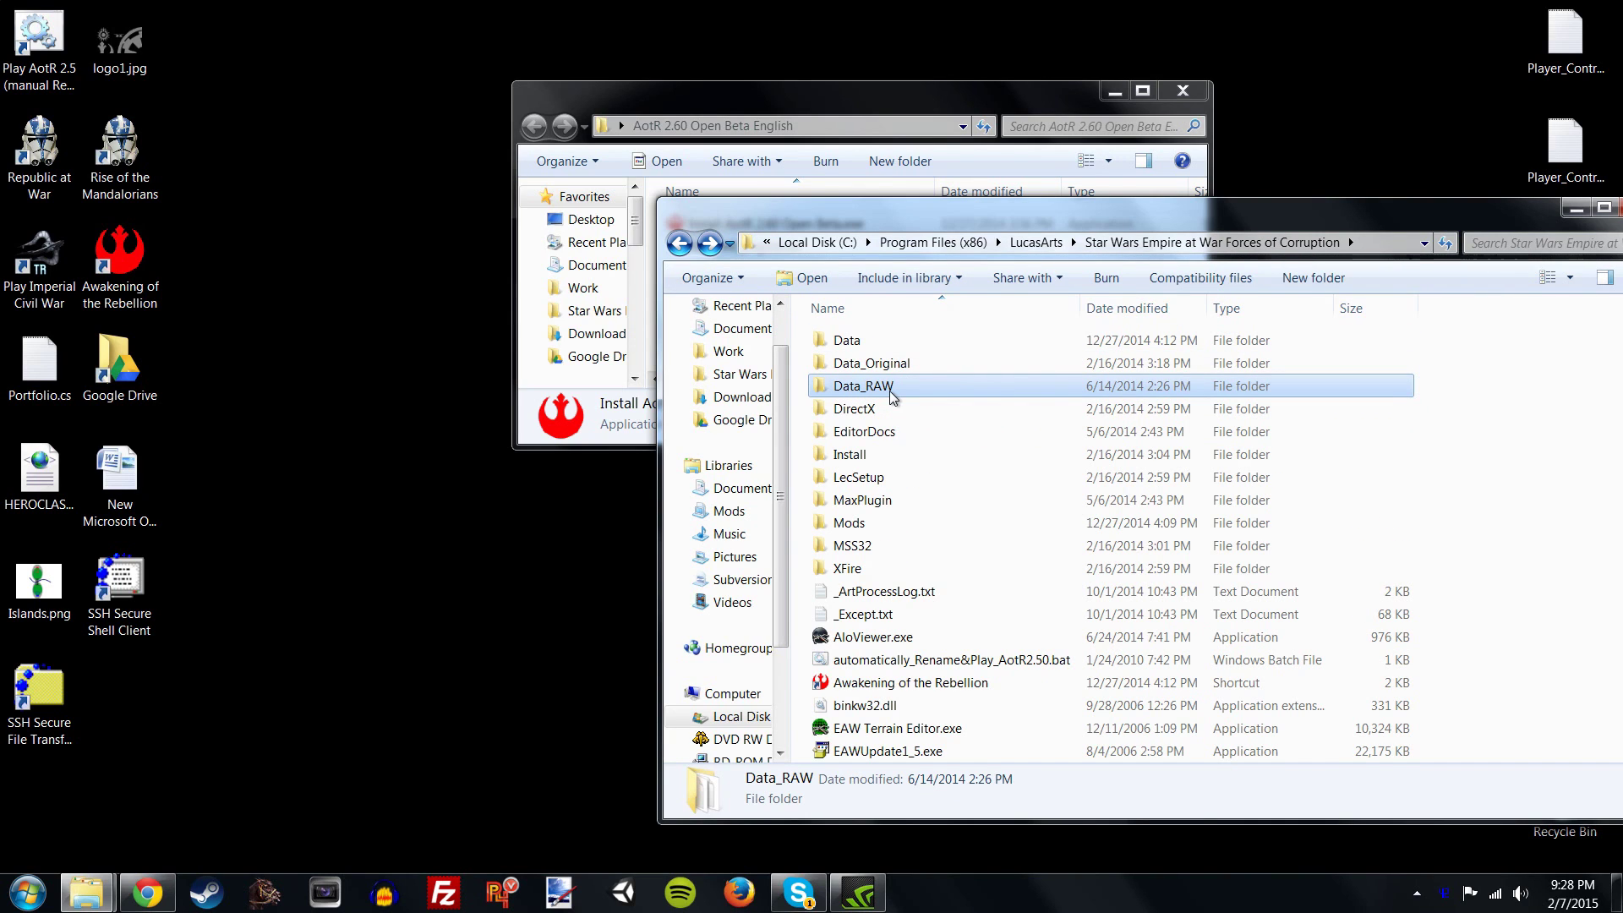
double_click(871, 387)
left_click(680, 243)
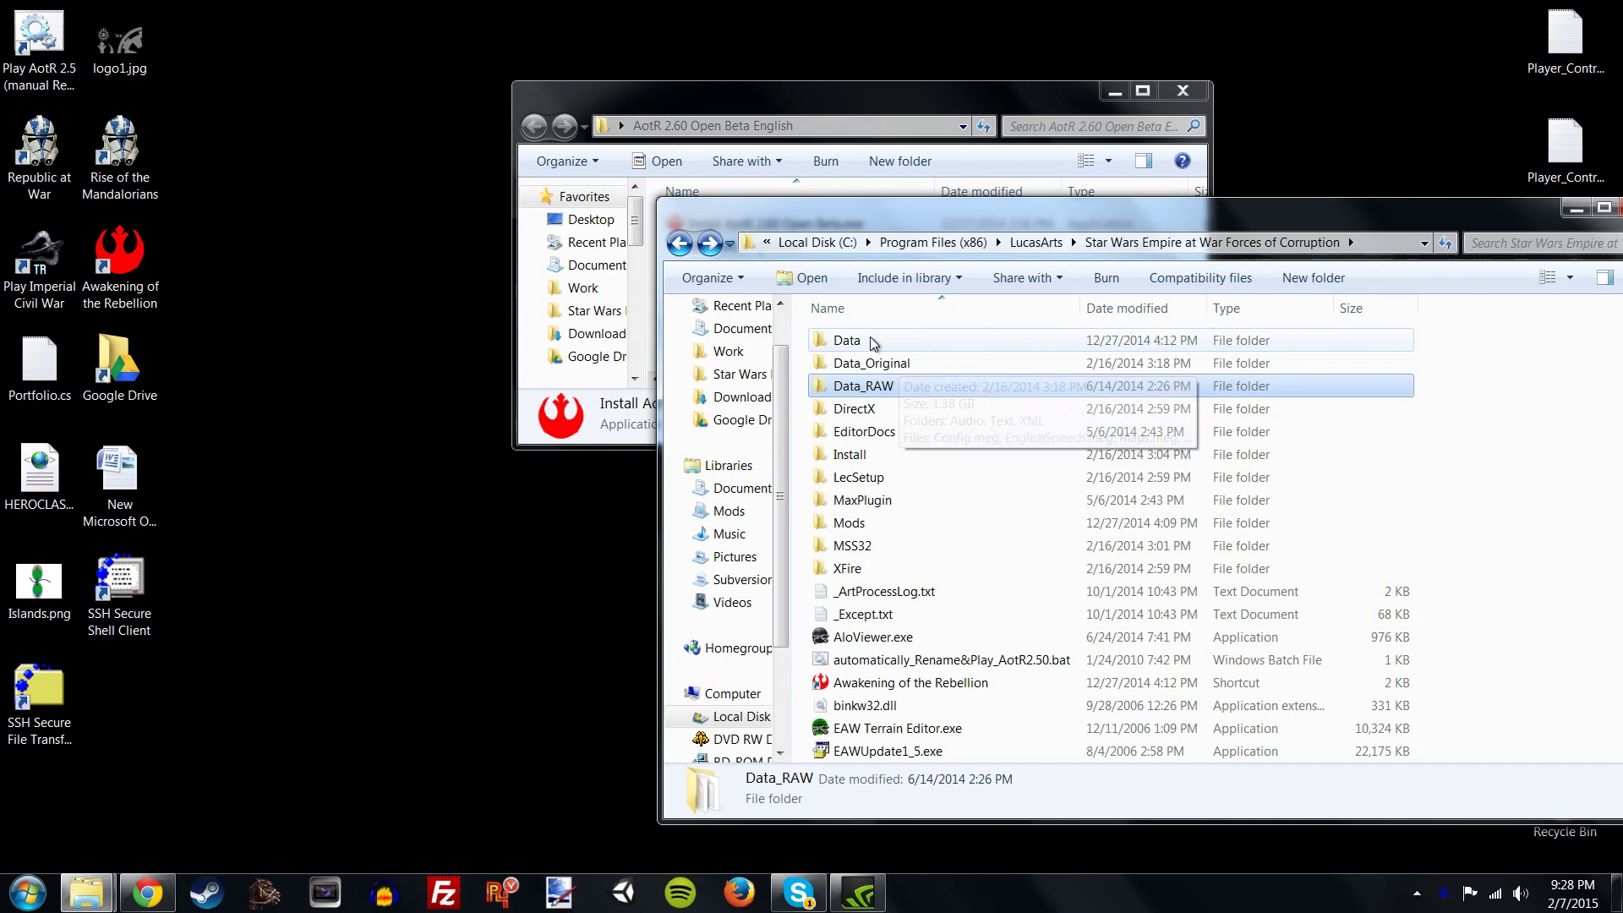
left_click(862, 340)
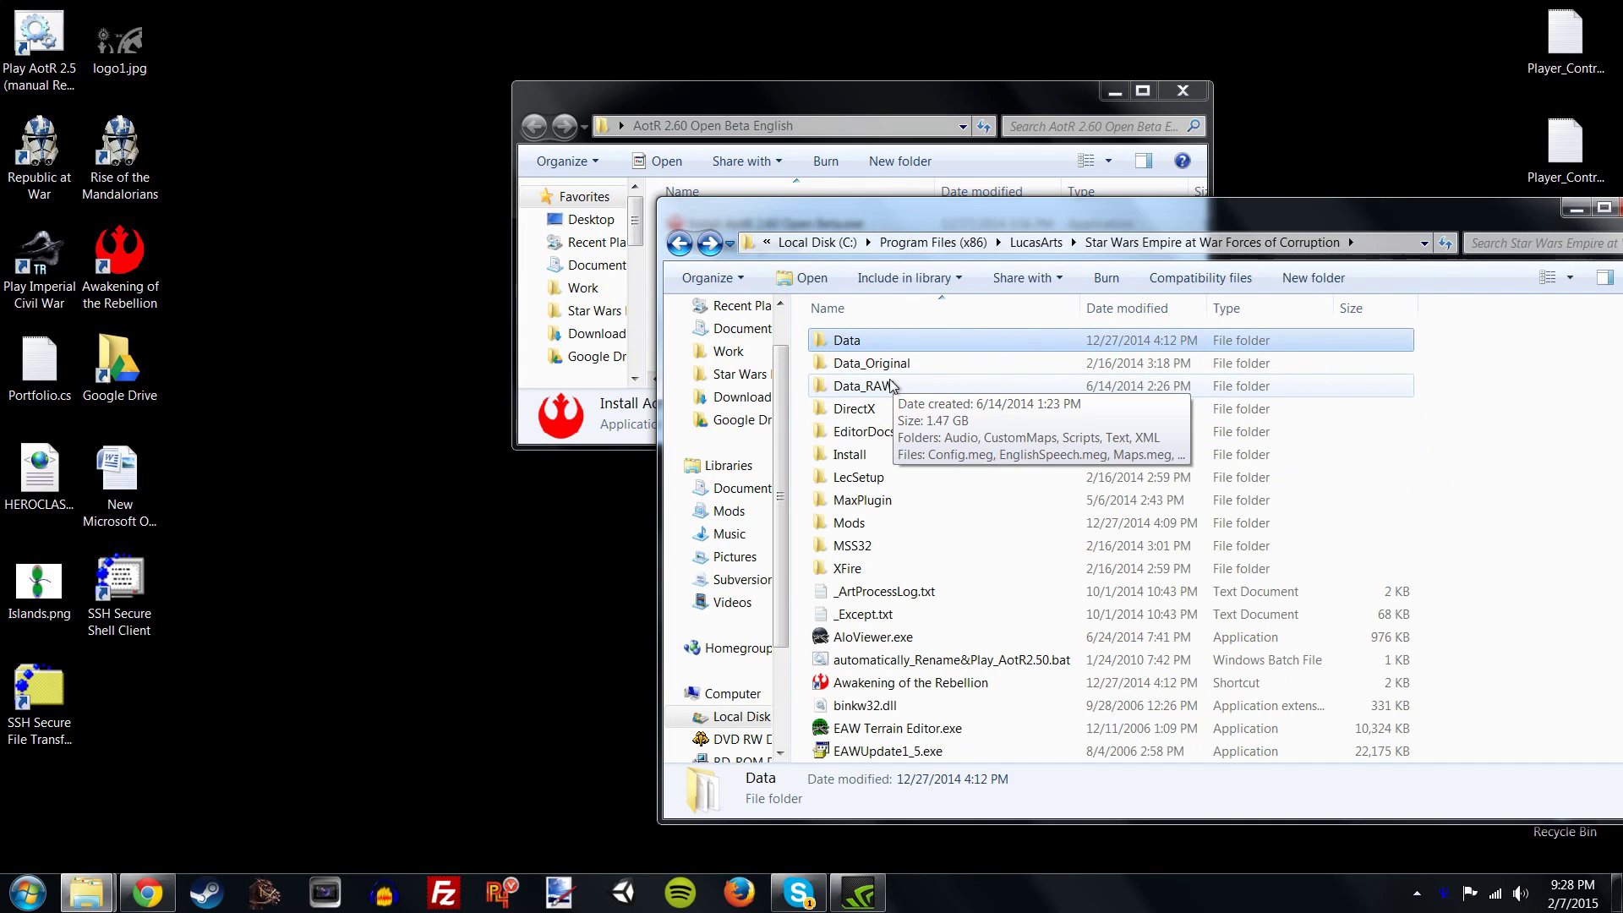
left_click(876, 363)
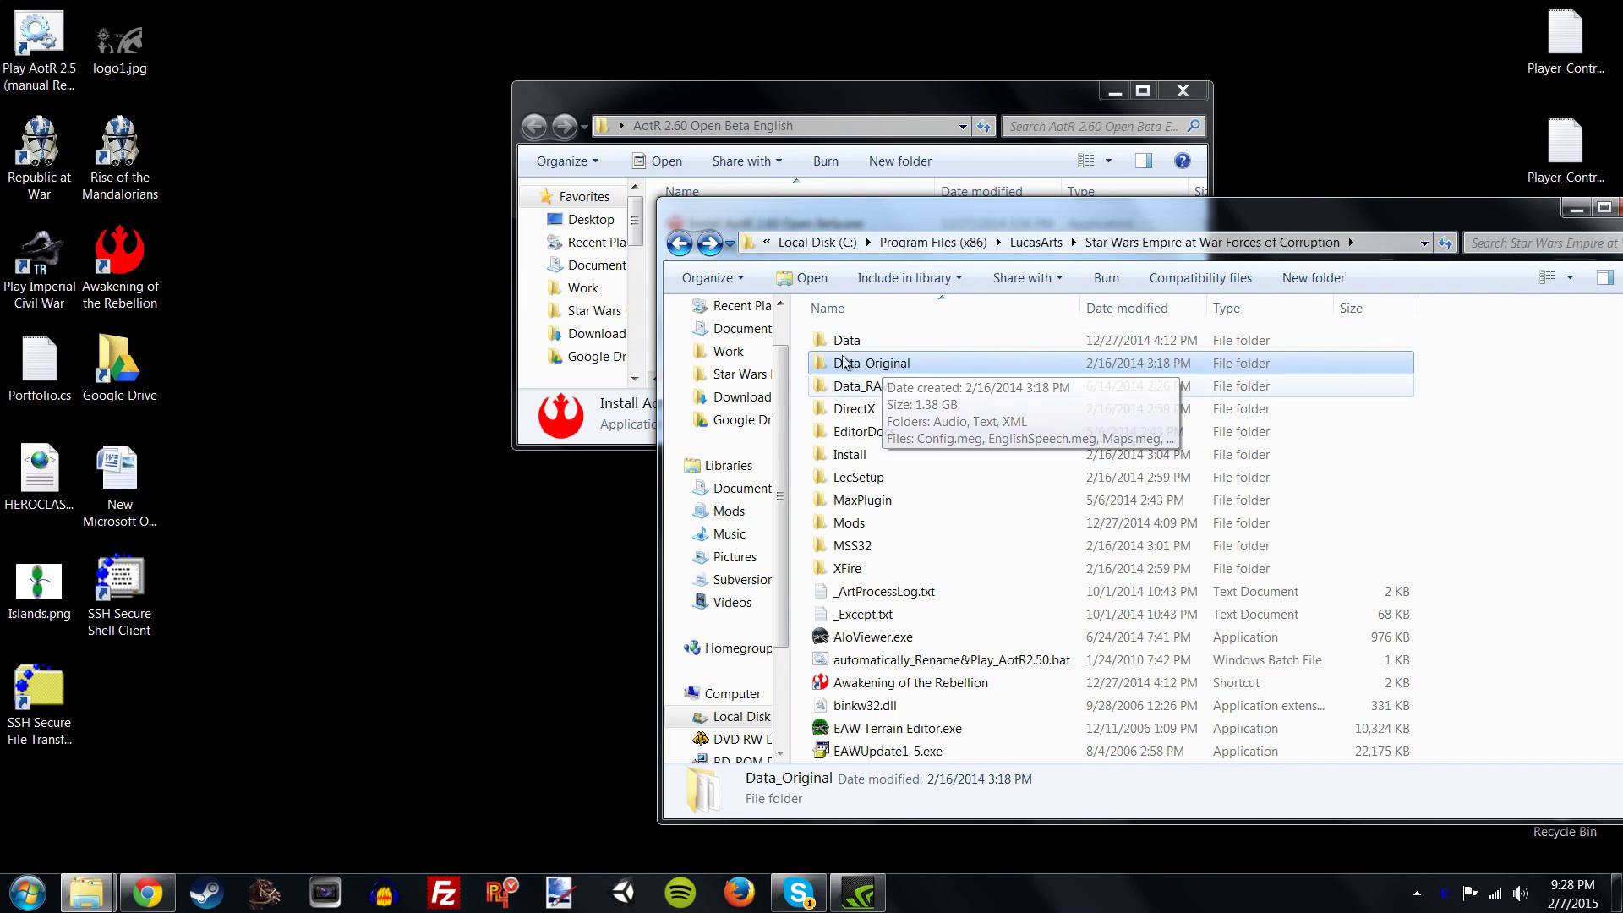
left_click(875, 386)
left_click(867, 341)
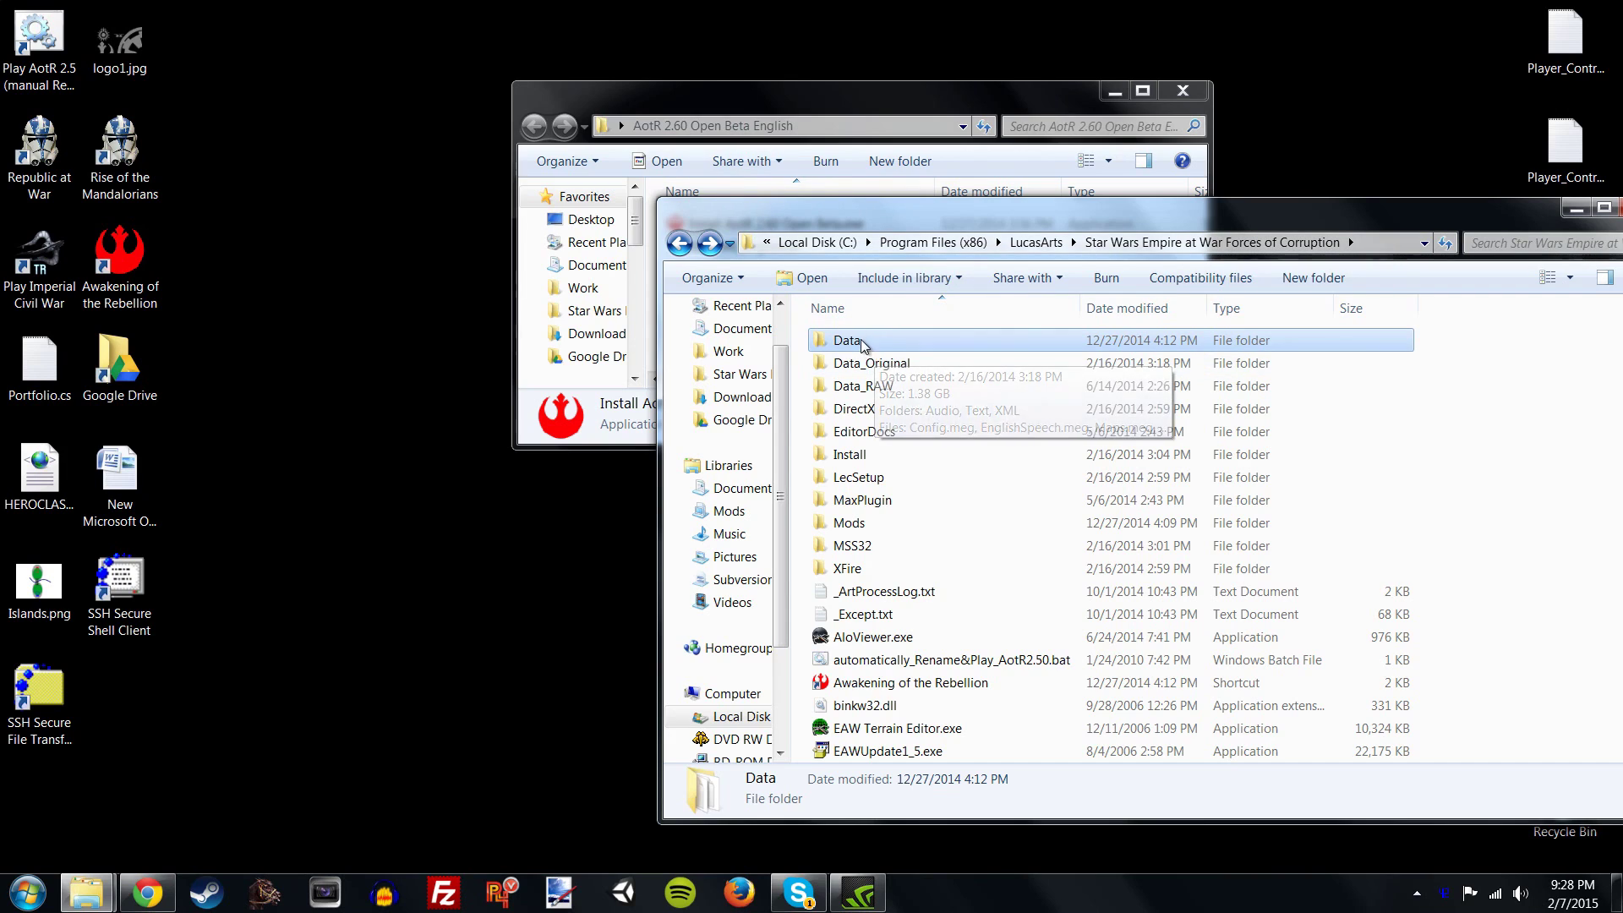
- Rename the AOTR Data folder to Data_AOTR
left_click_drag(876, 237, 755, 193)
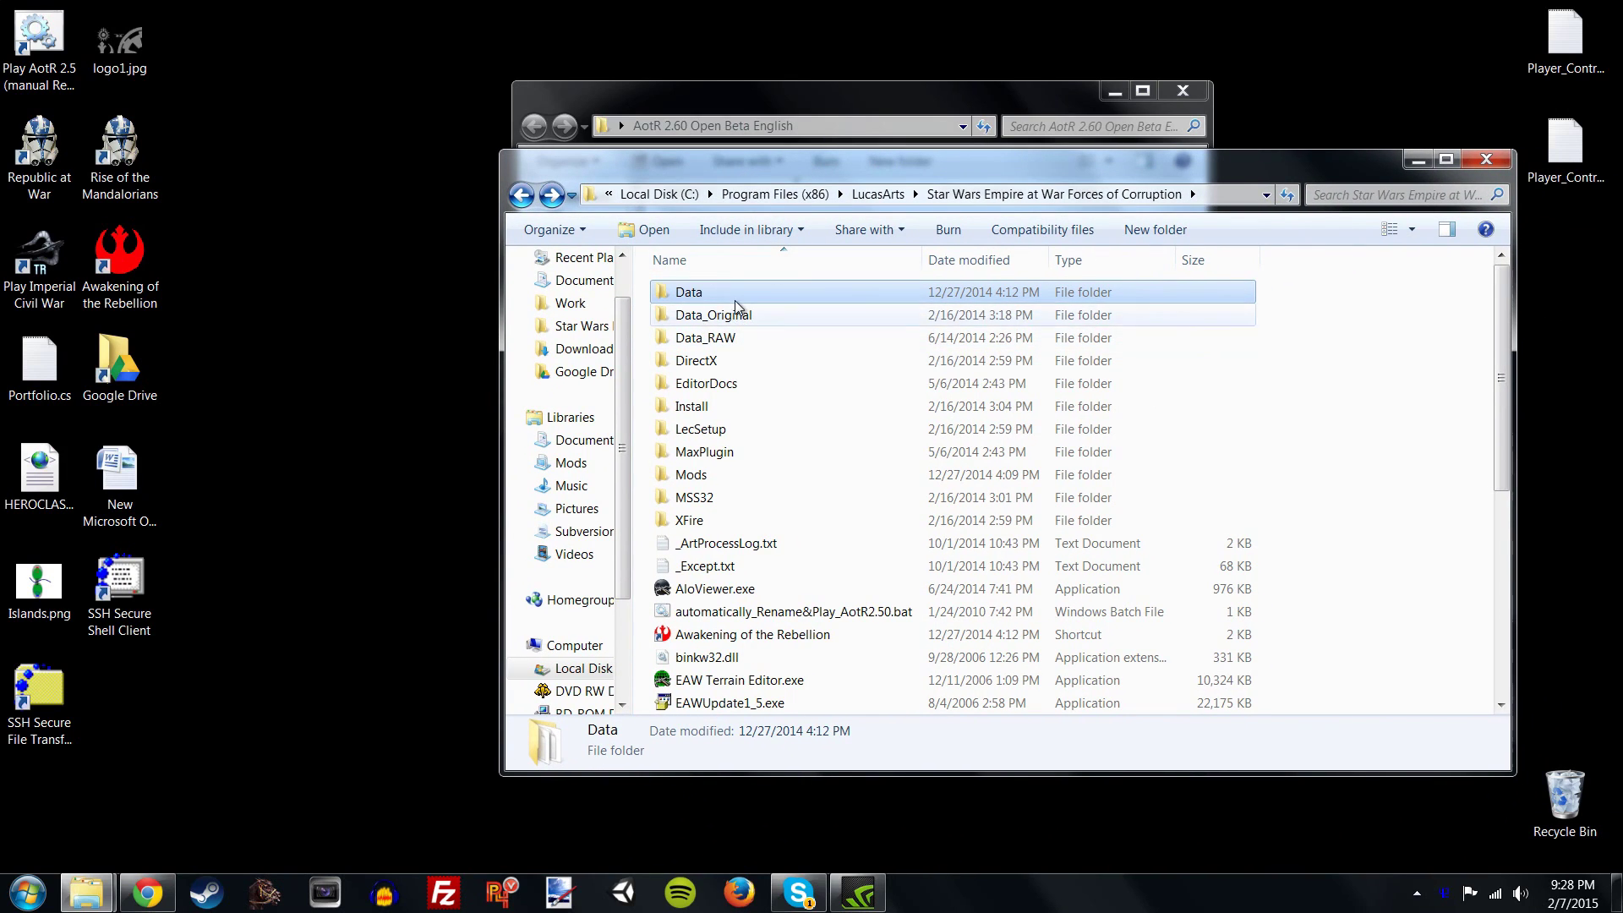
left_click(707, 292)
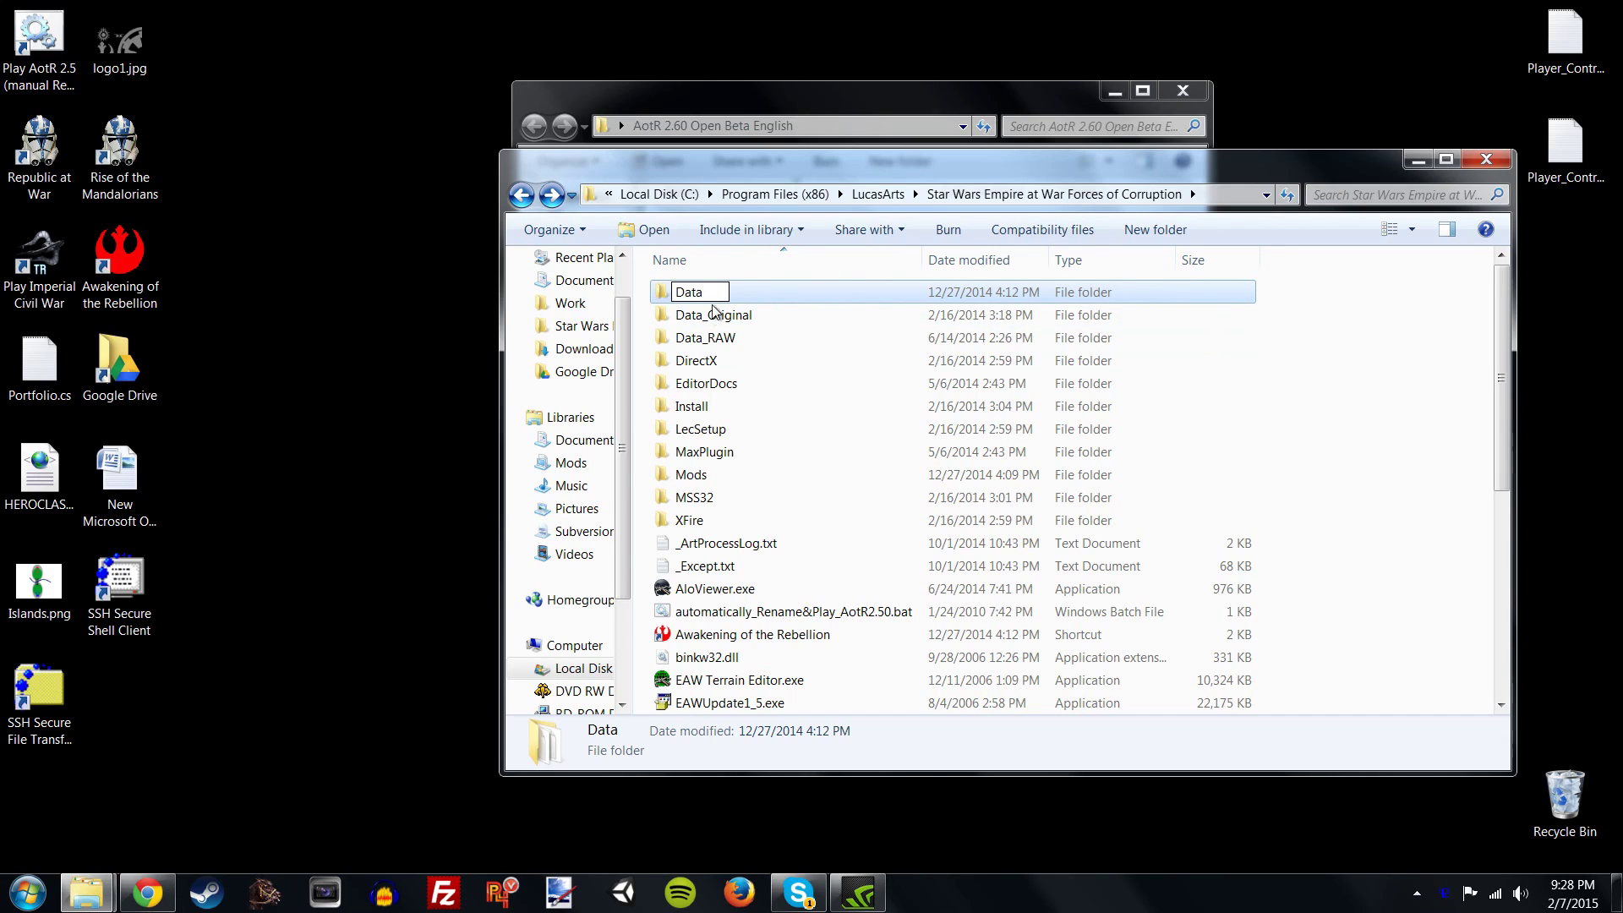
key("Escape")
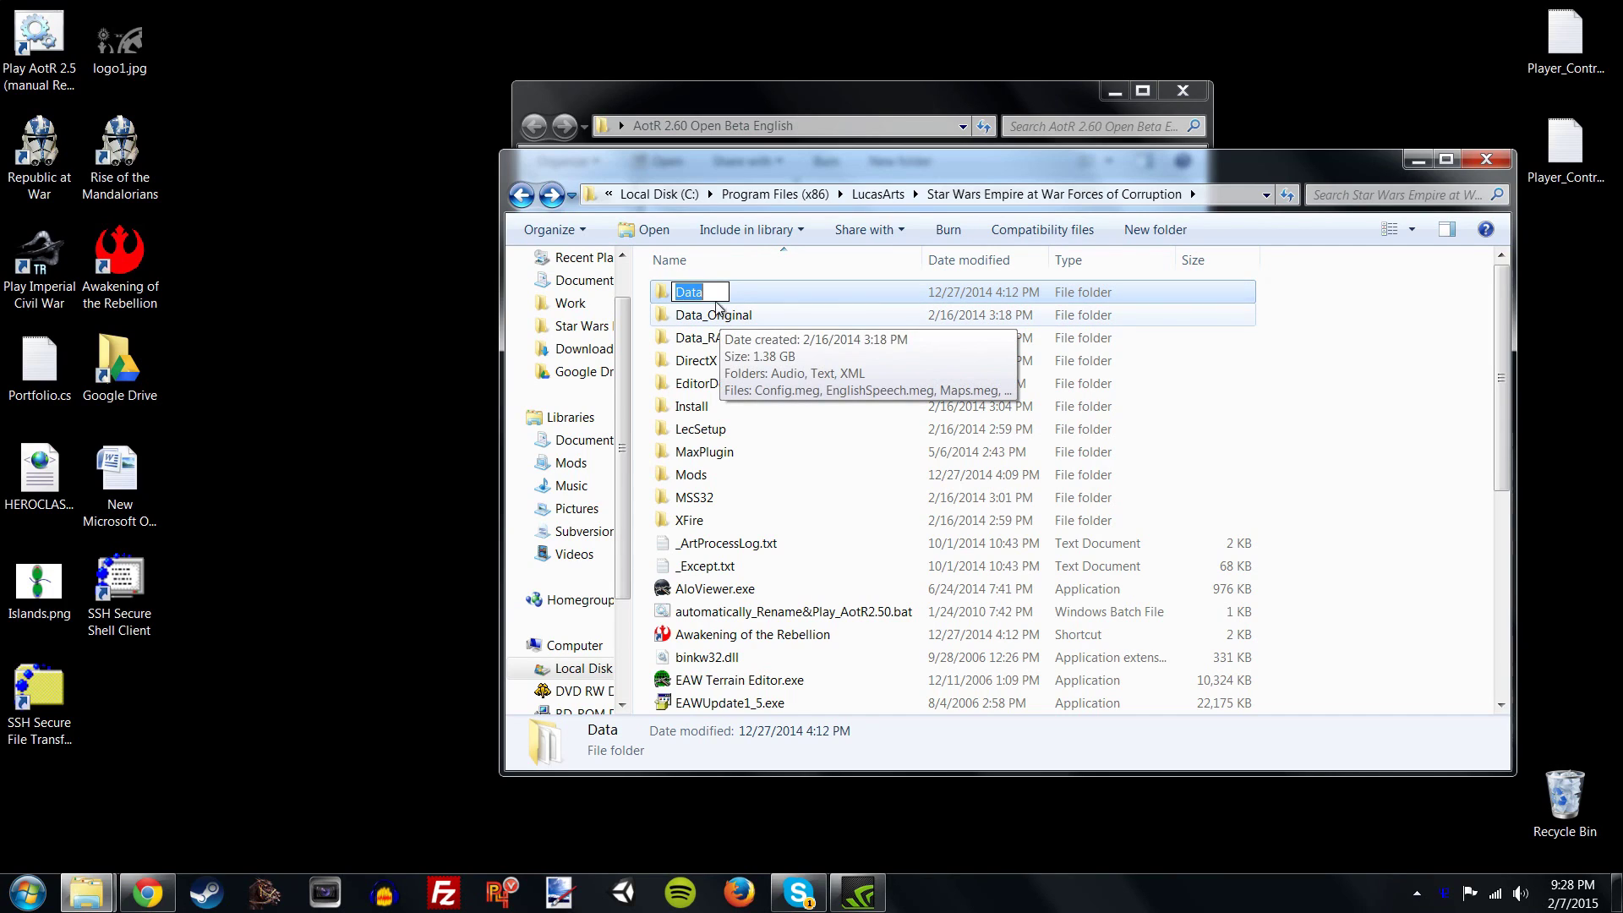
key("End")
type("_AOT")
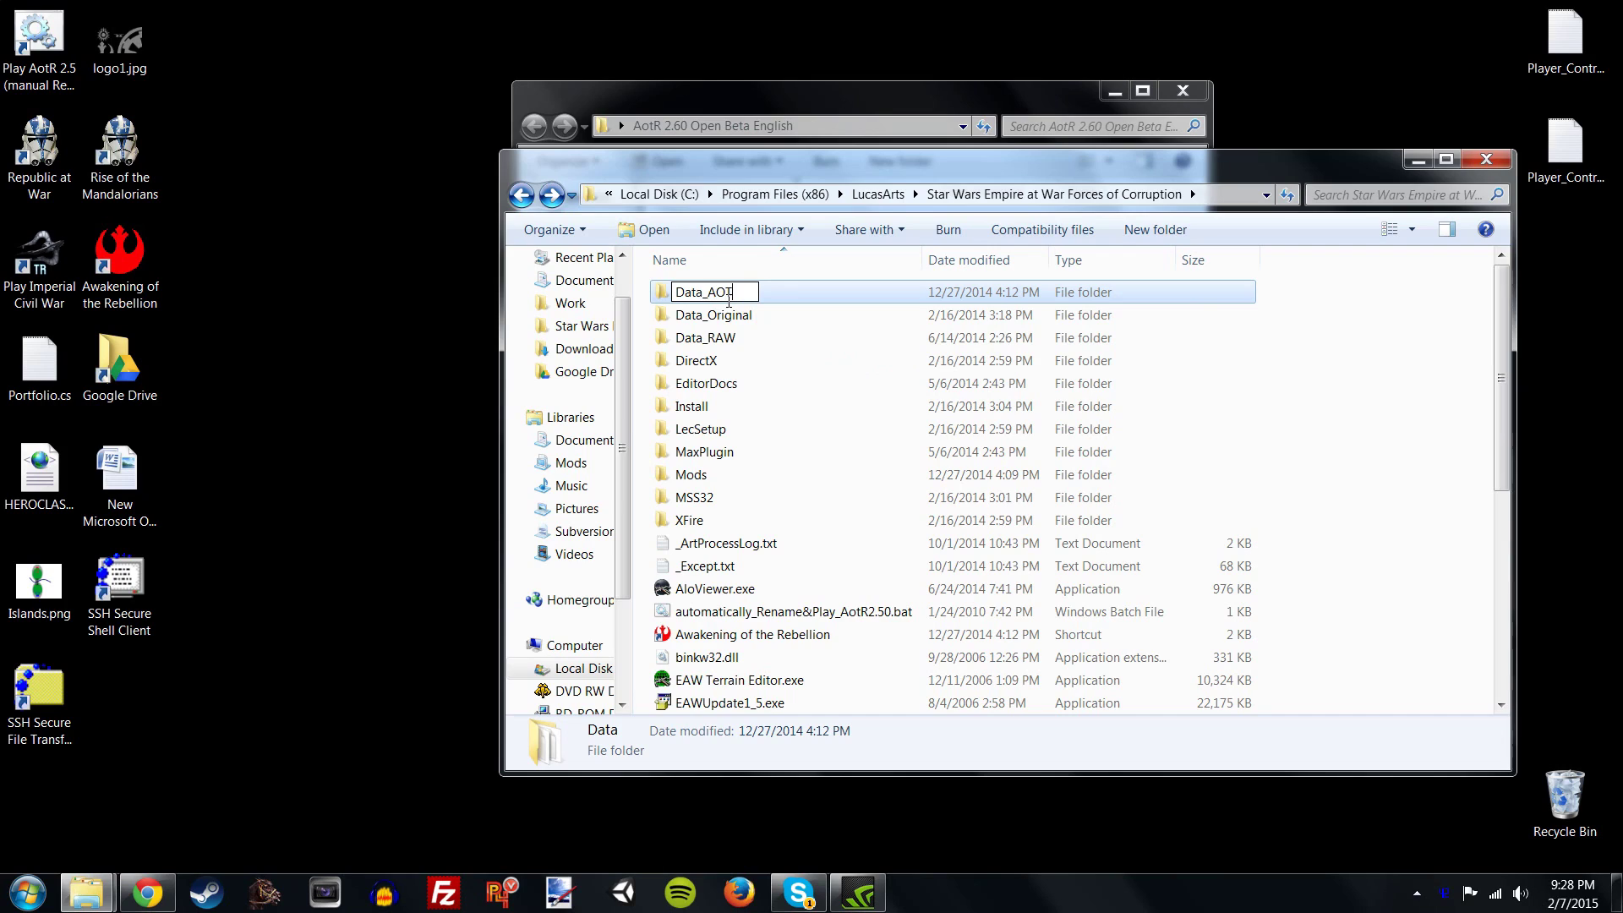
type("R")
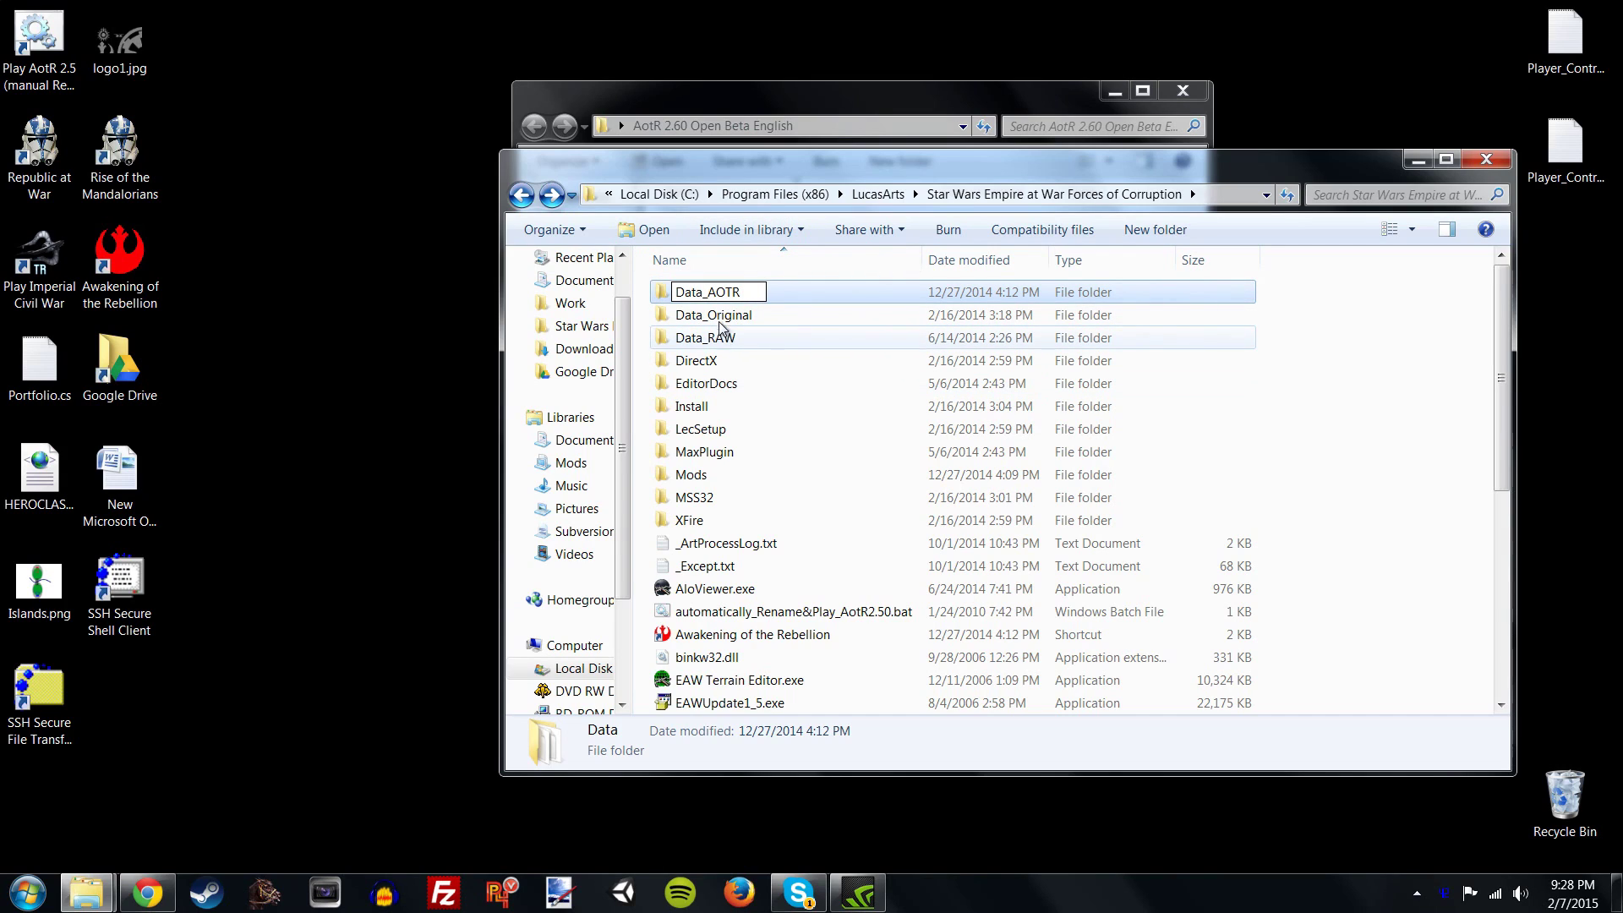
left_click(744, 383)
left_click(732, 292)
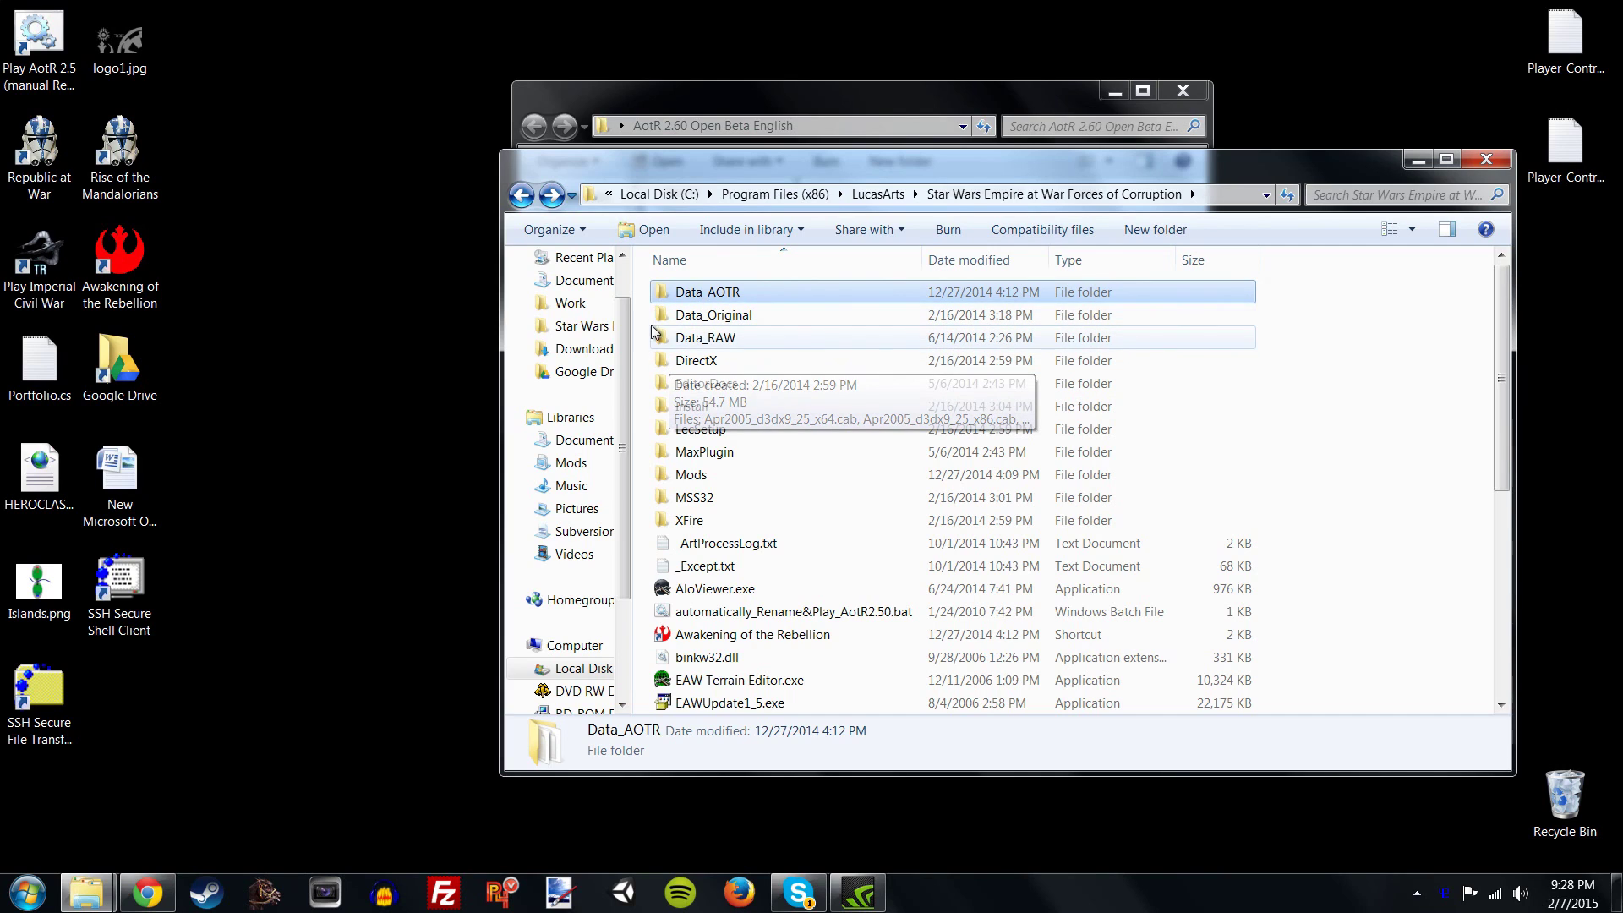
- Rename Data_Original to Data so it becomes the active game folder
left_click(737, 315)
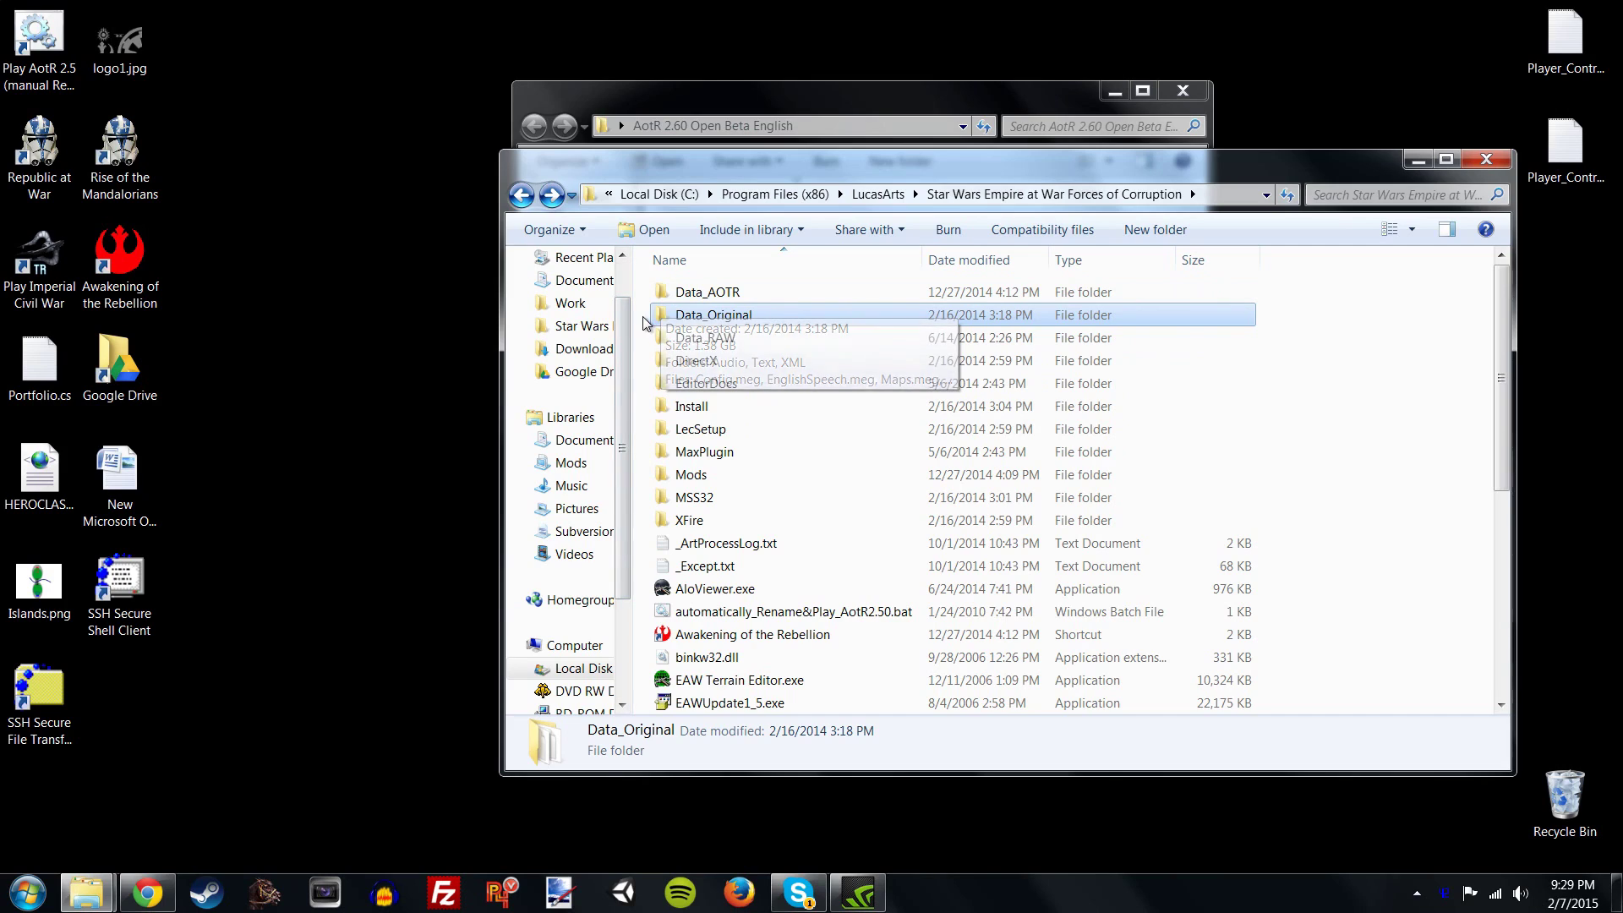
left_click(753, 320)
key("End")
key("BackSpace")
key("BackSpace")
key("BackSpace")
key("BackSpace")
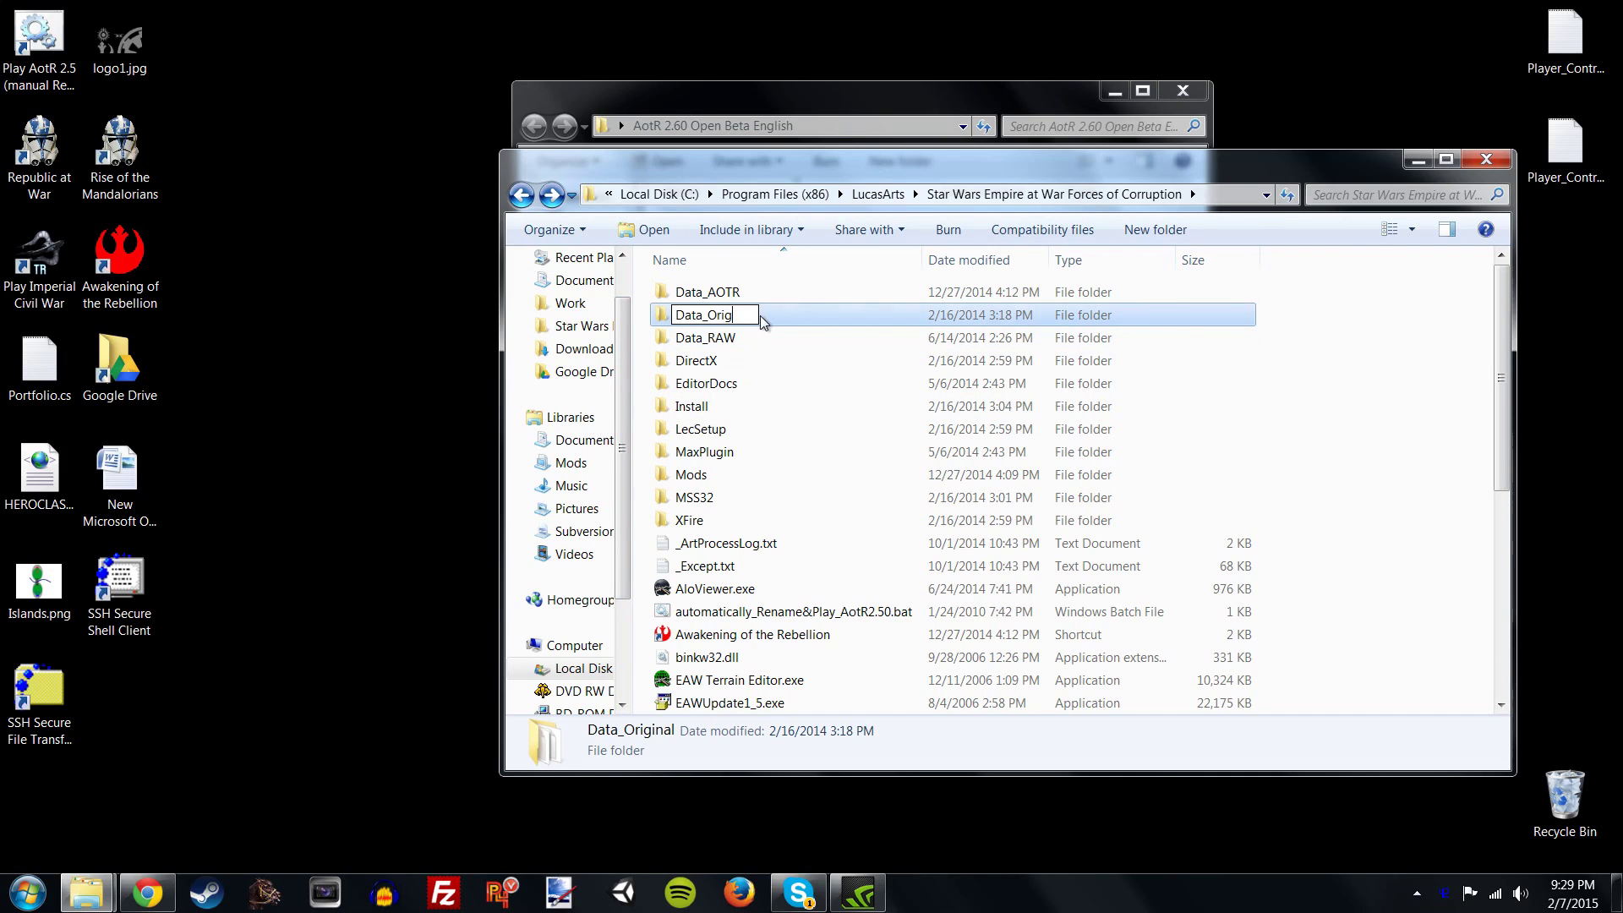
key("BackSpace")
key("BackSpace")
key("BackSpace")
key("BackSpace")
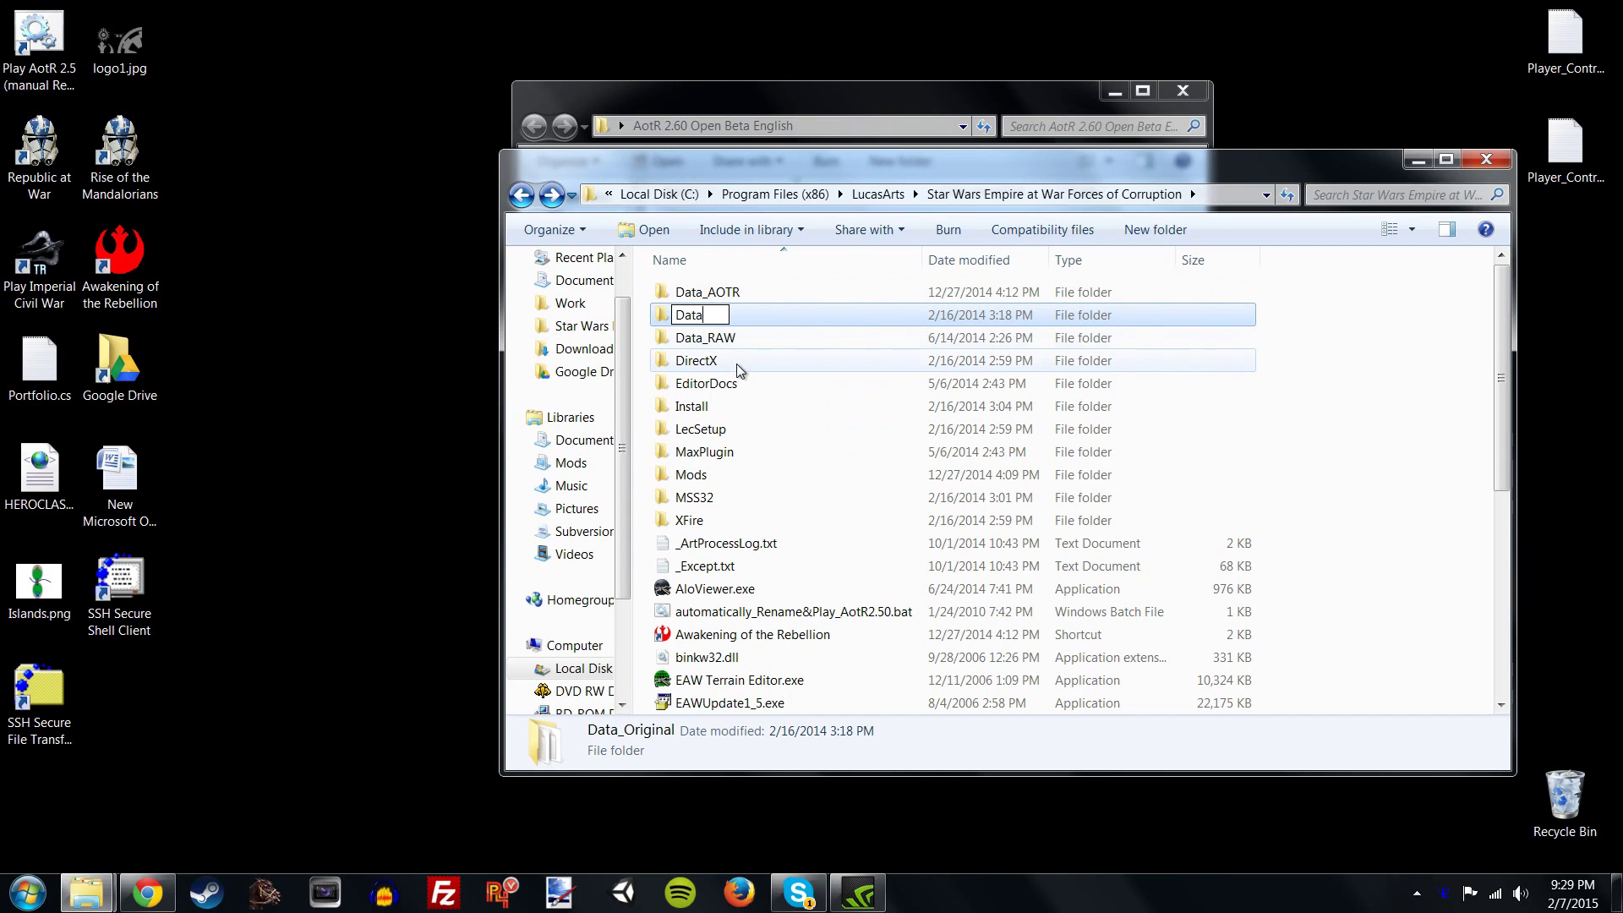
key("BackSpace")
left_click(719, 364)
left_click(735, 293)
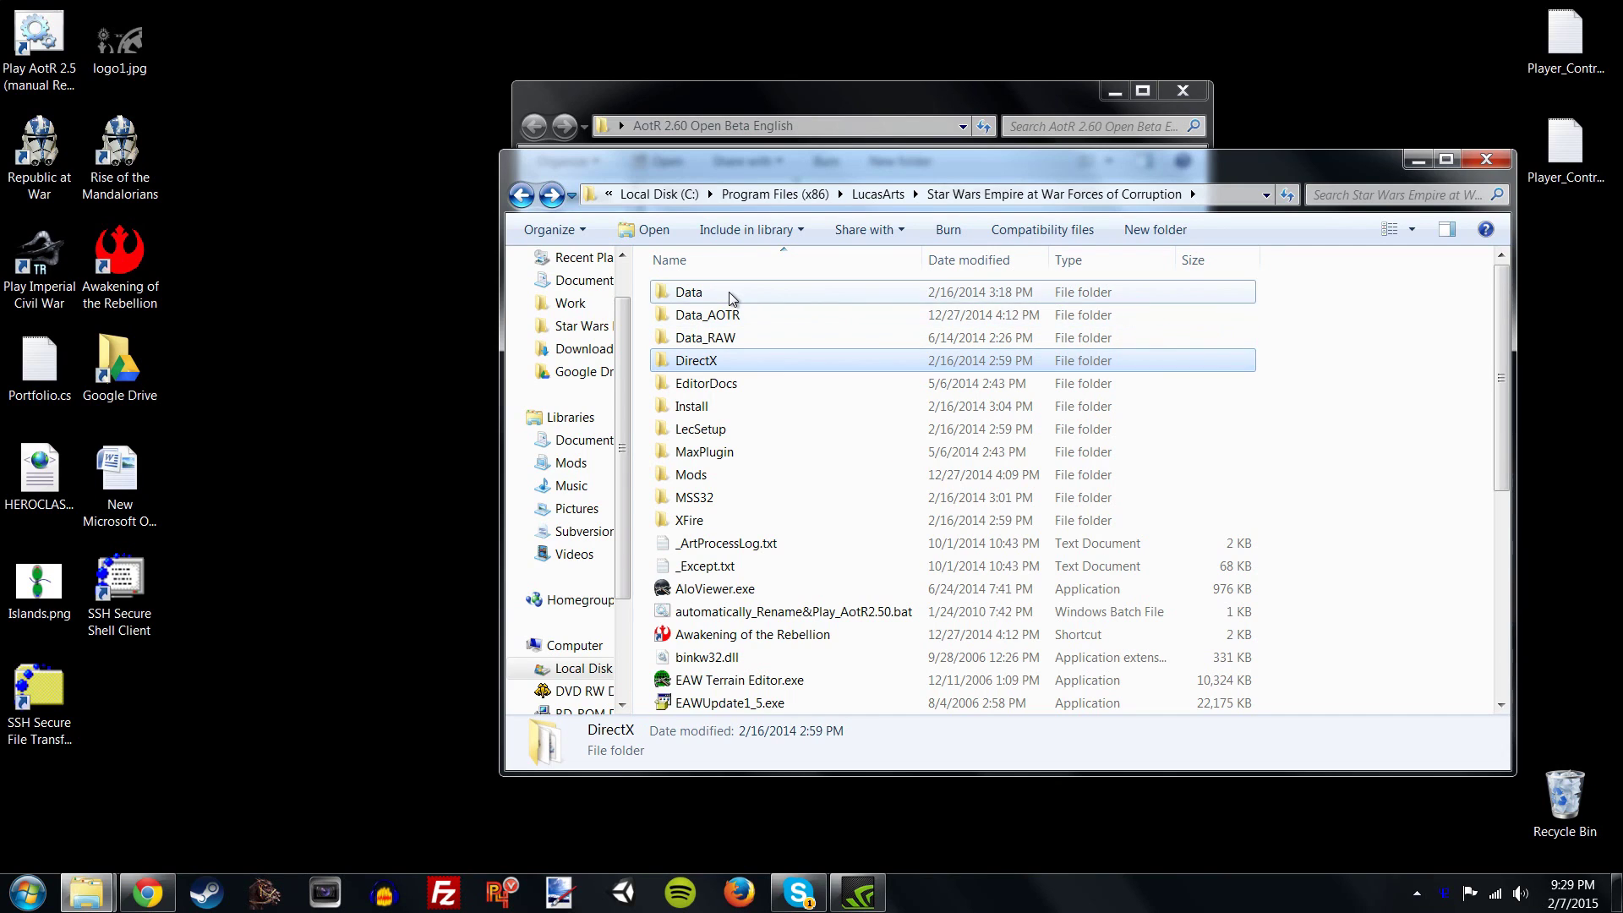
left_click_drag(749, 156, 816, 88)
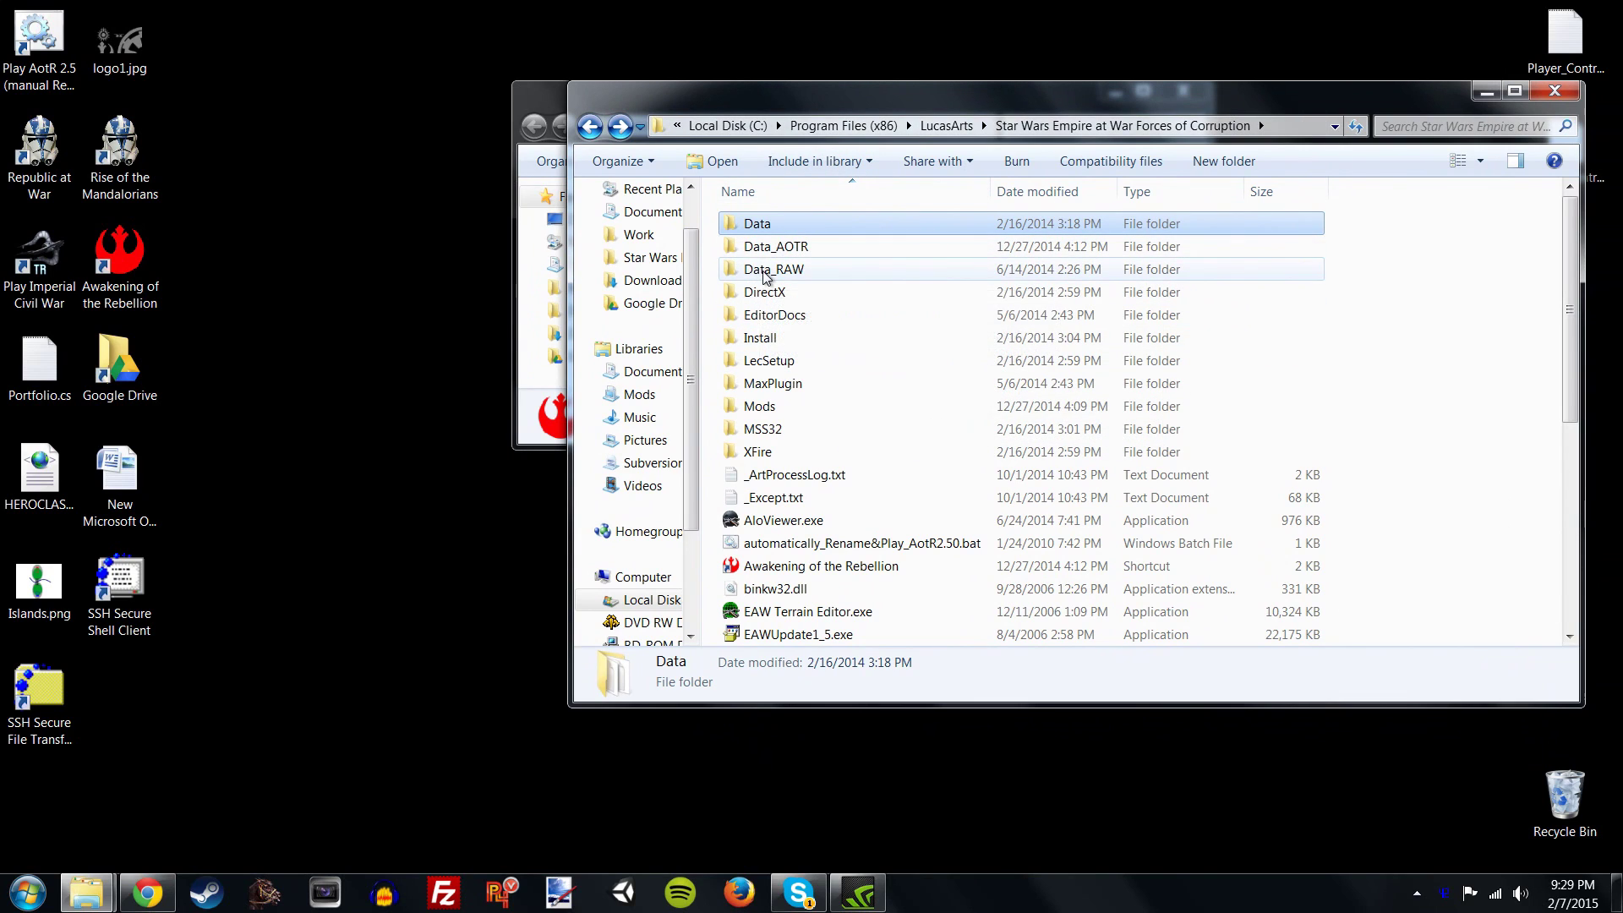
left_click(712, 235)
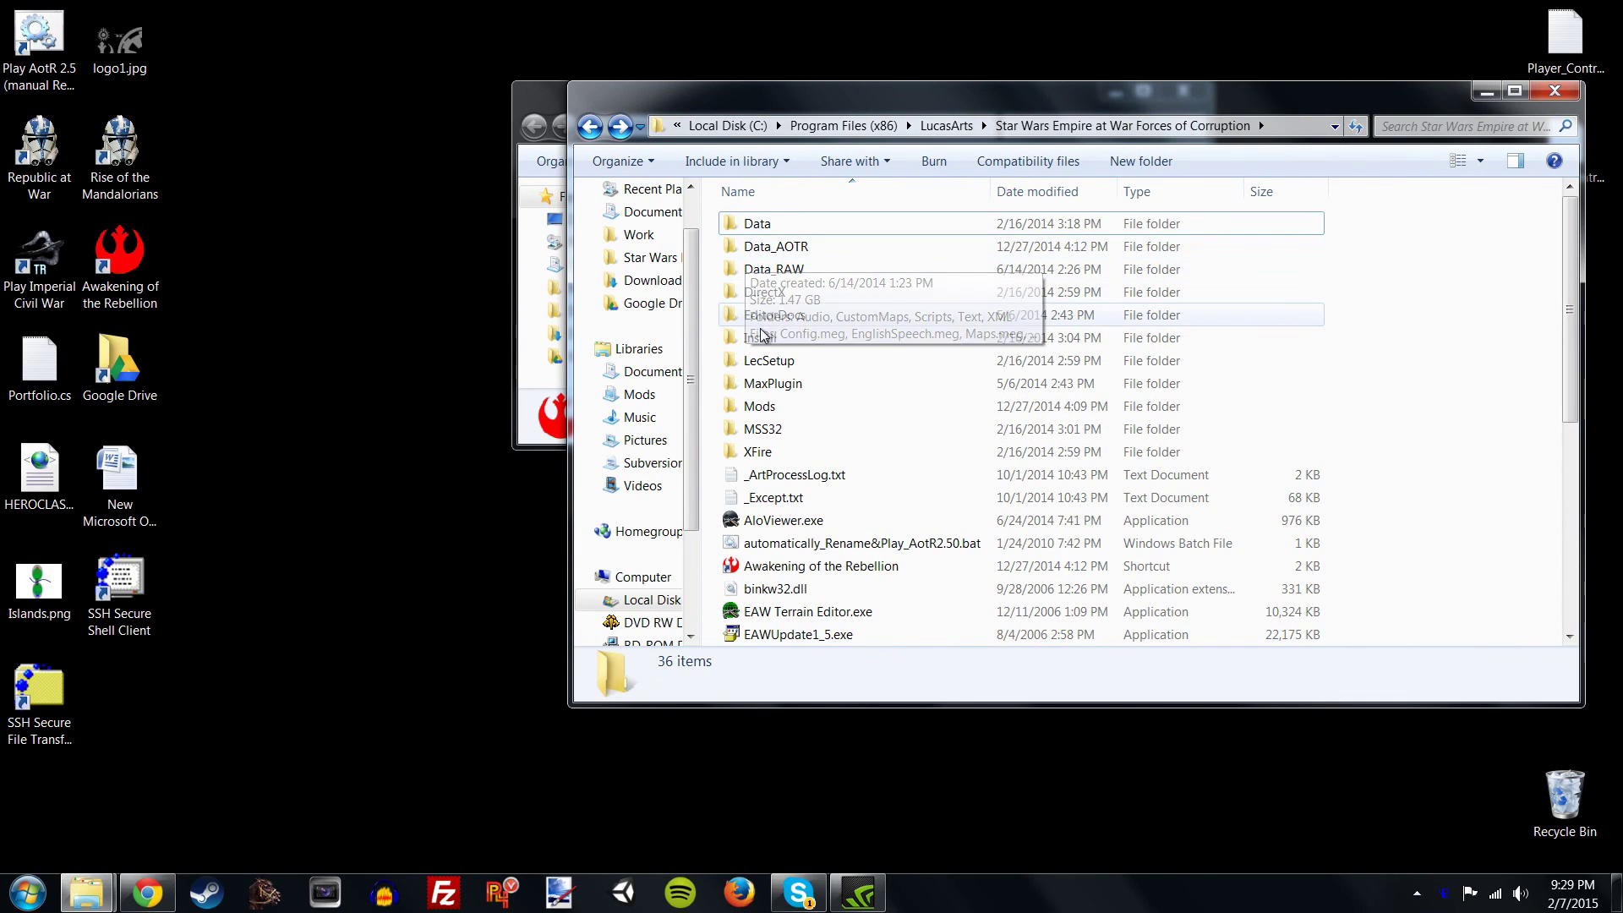
double_click(774, 408)
left_click(789, 225)
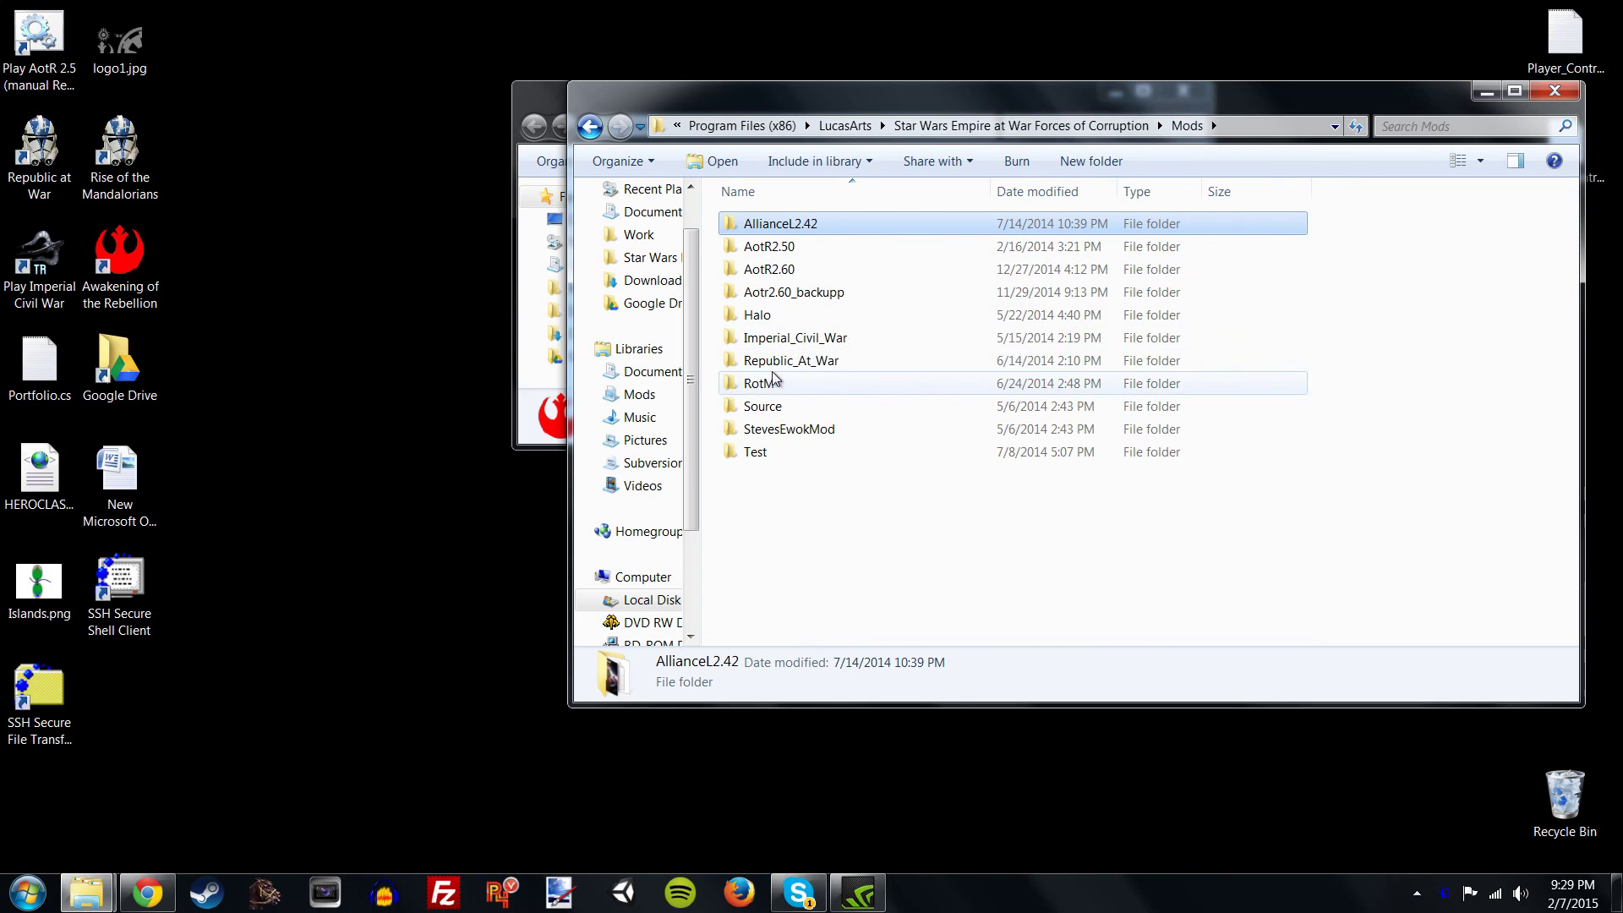
left_click(812, 341)
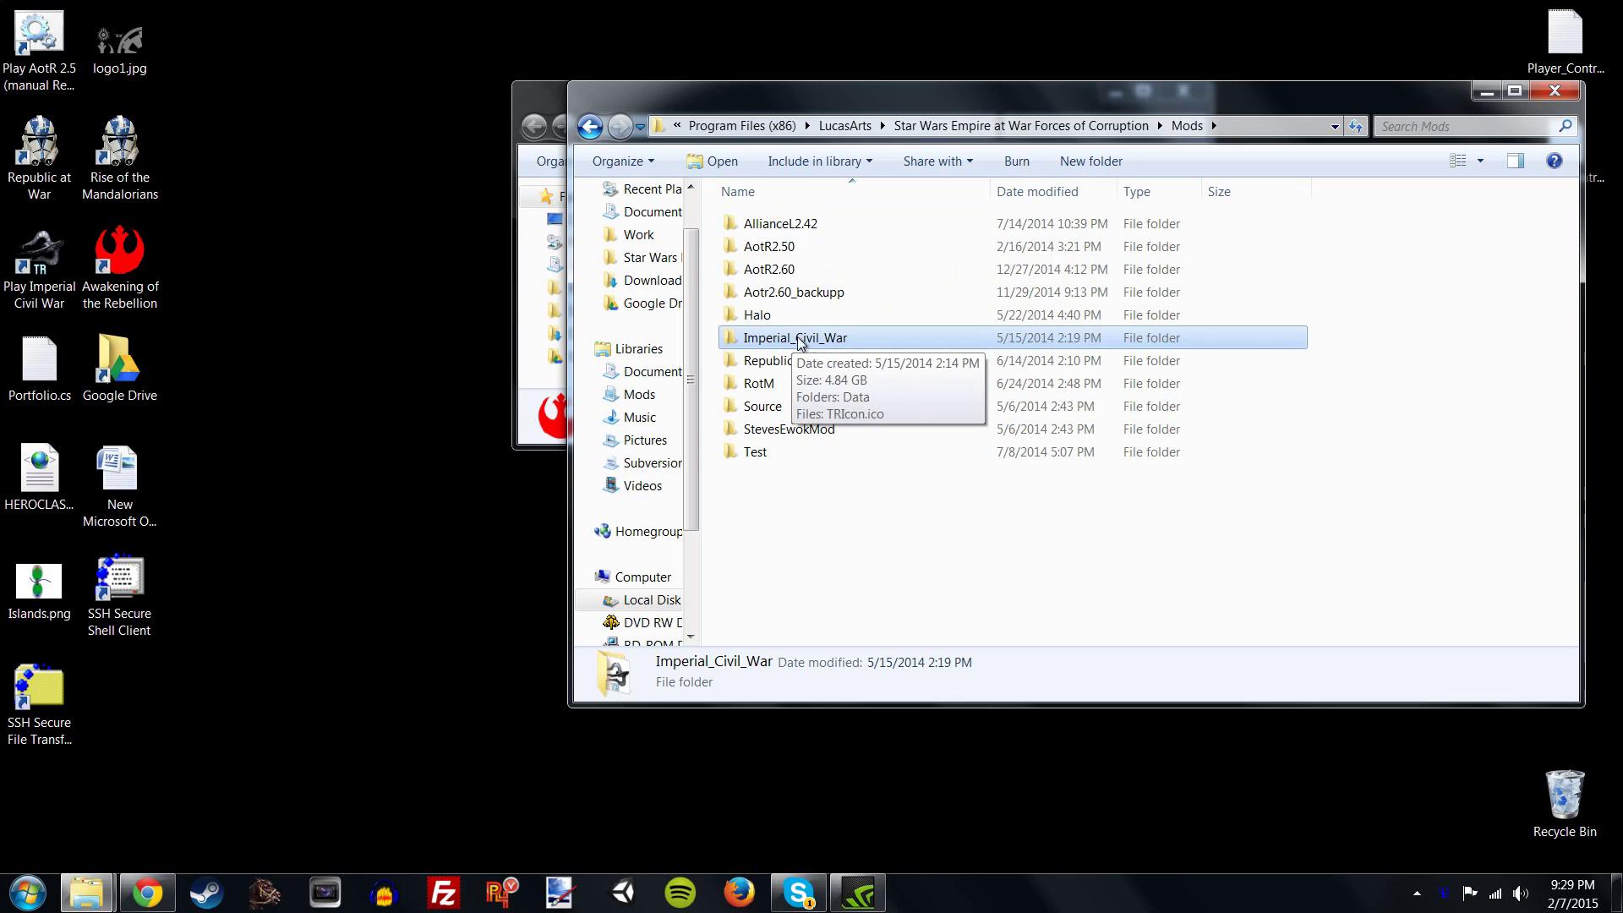
left_click(759, 386)
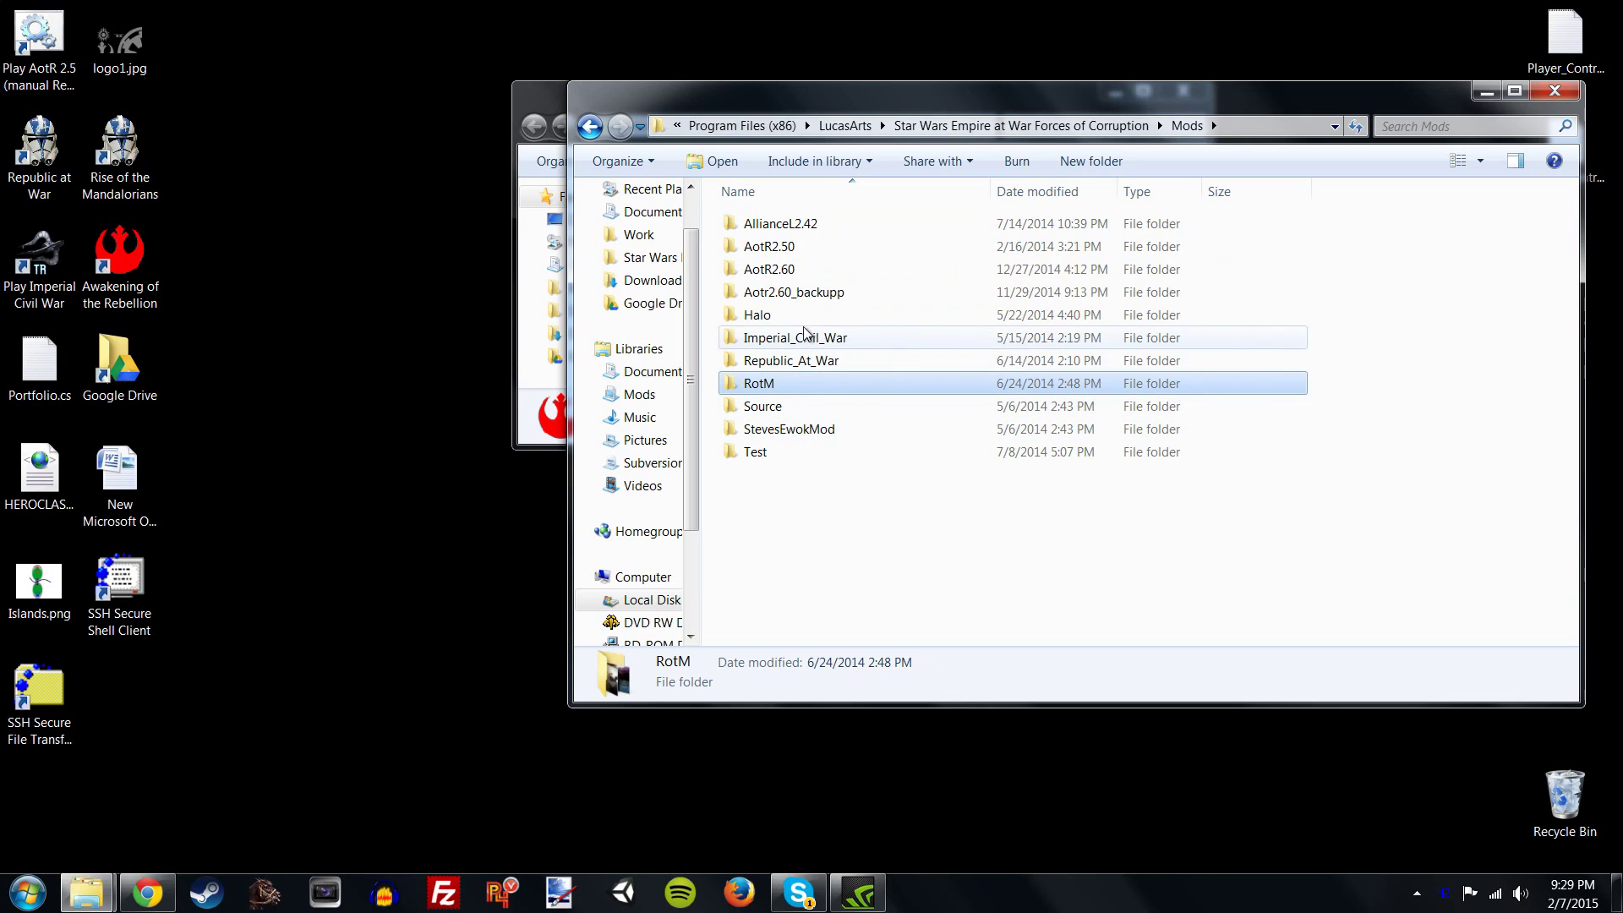
left_click(592, 128)
left_click(779, 227)
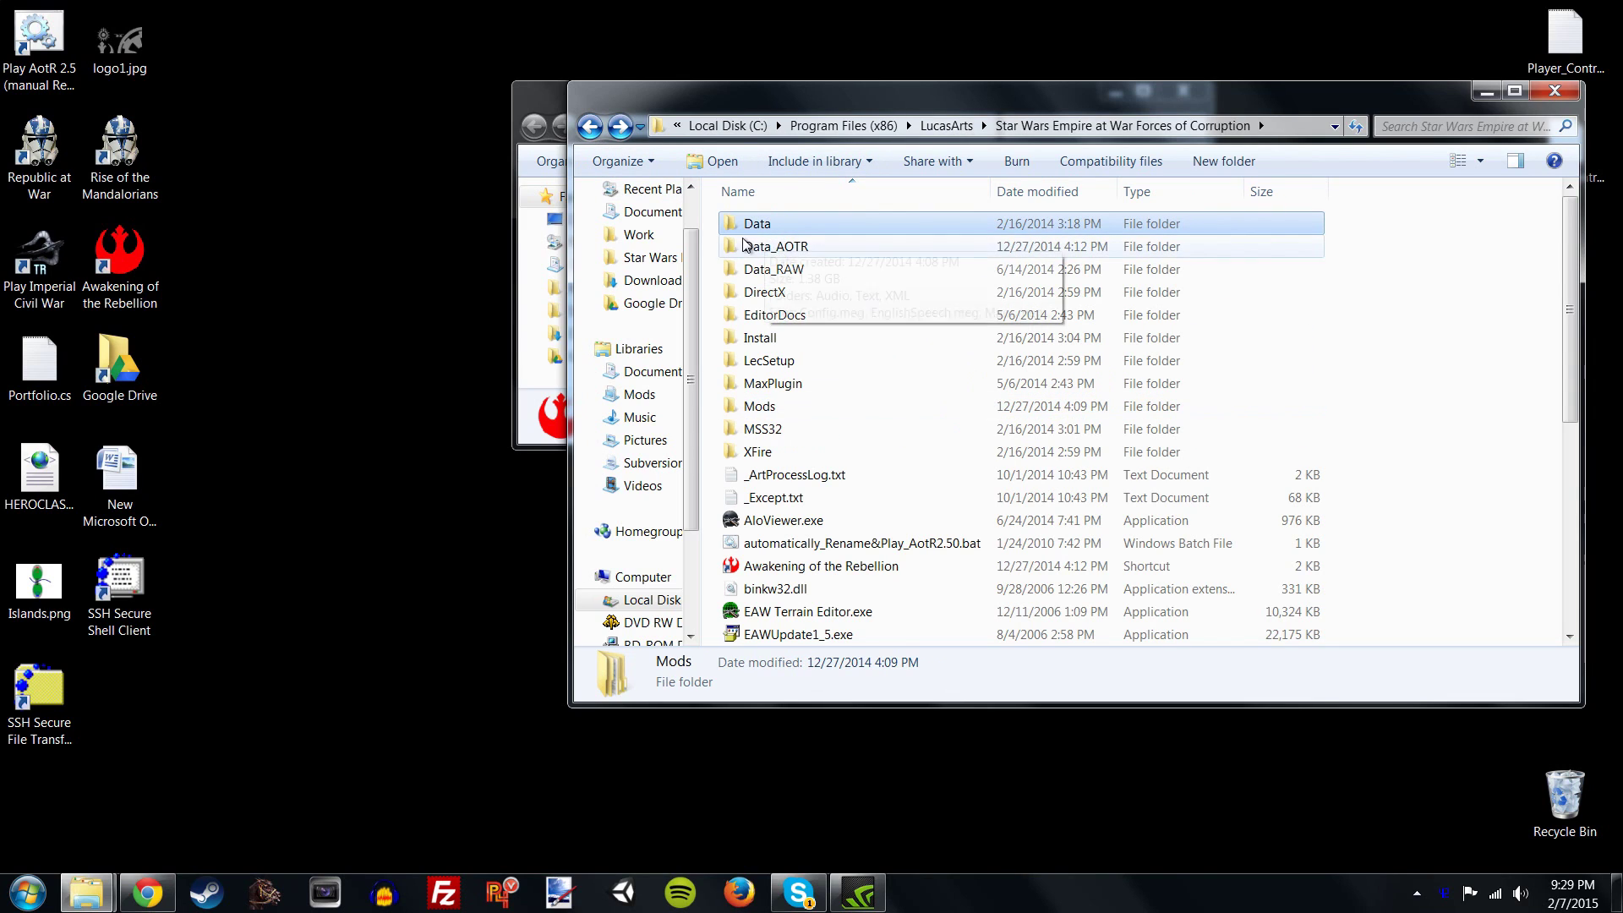
double_click(778, 226)
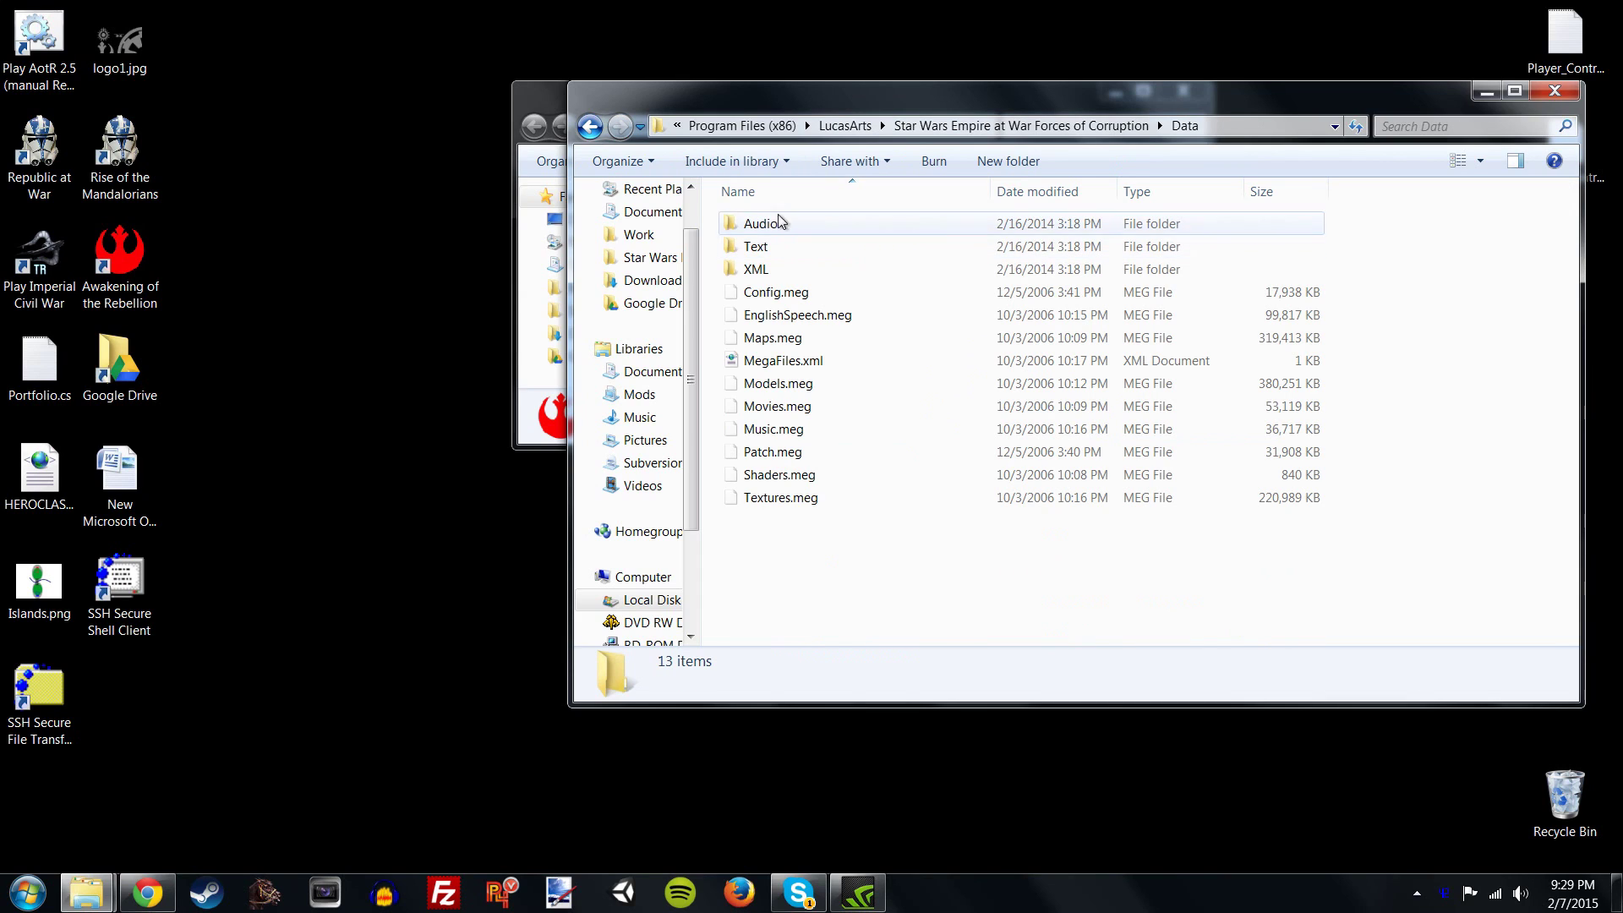
left_click(591, 126)
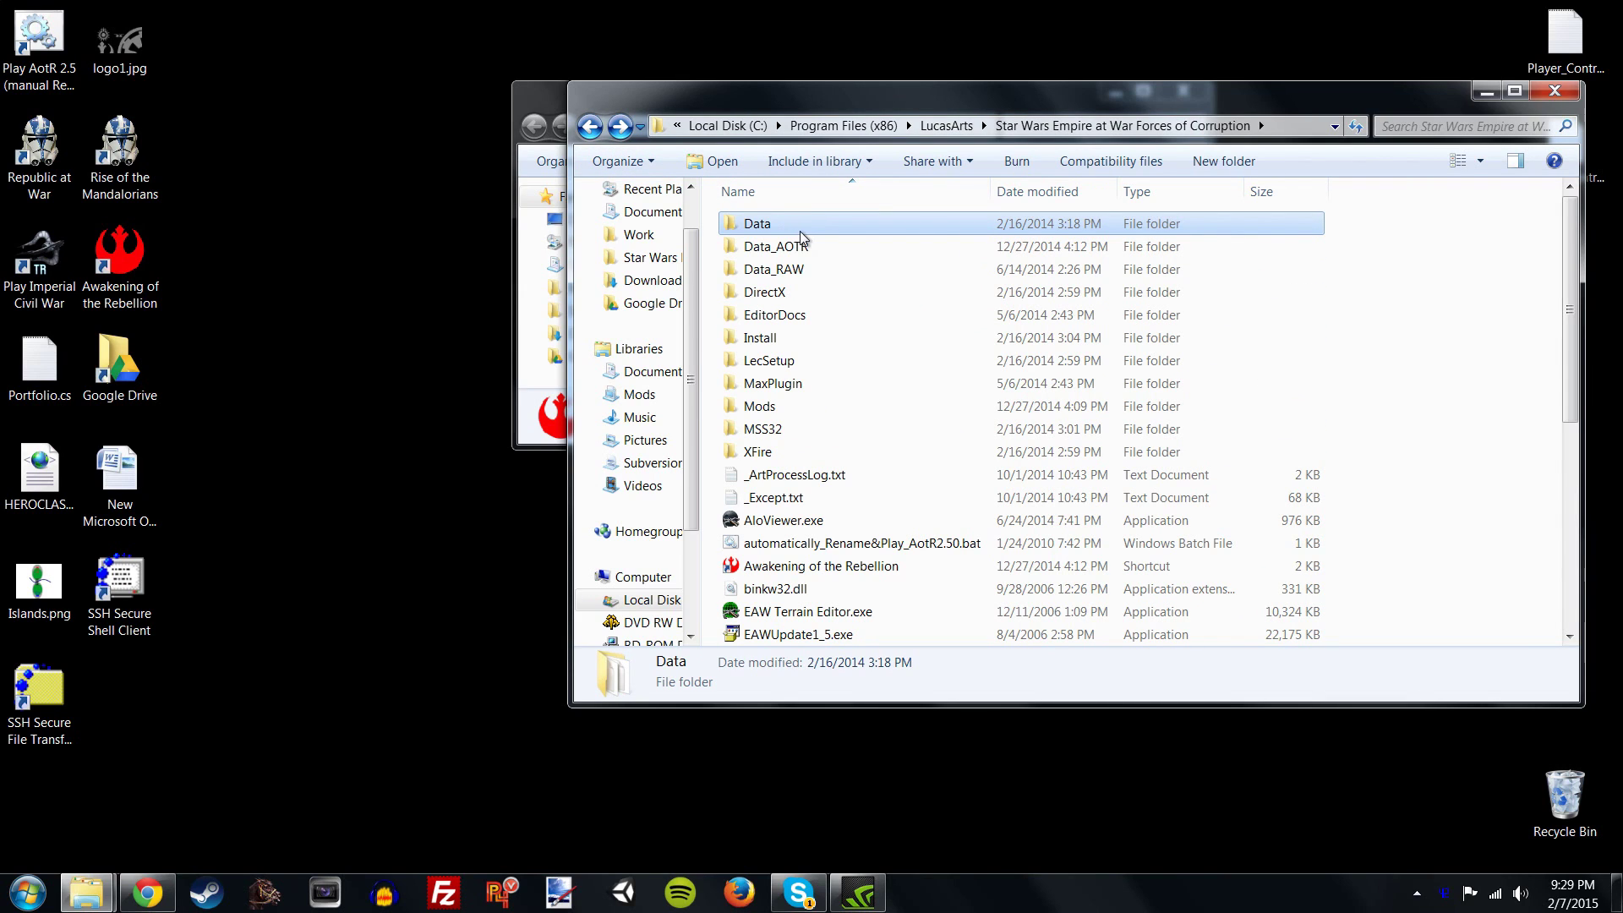
left_click(786, 225)
- Restore the Data_Original name, then rename Data_RAW to Data
type("_")
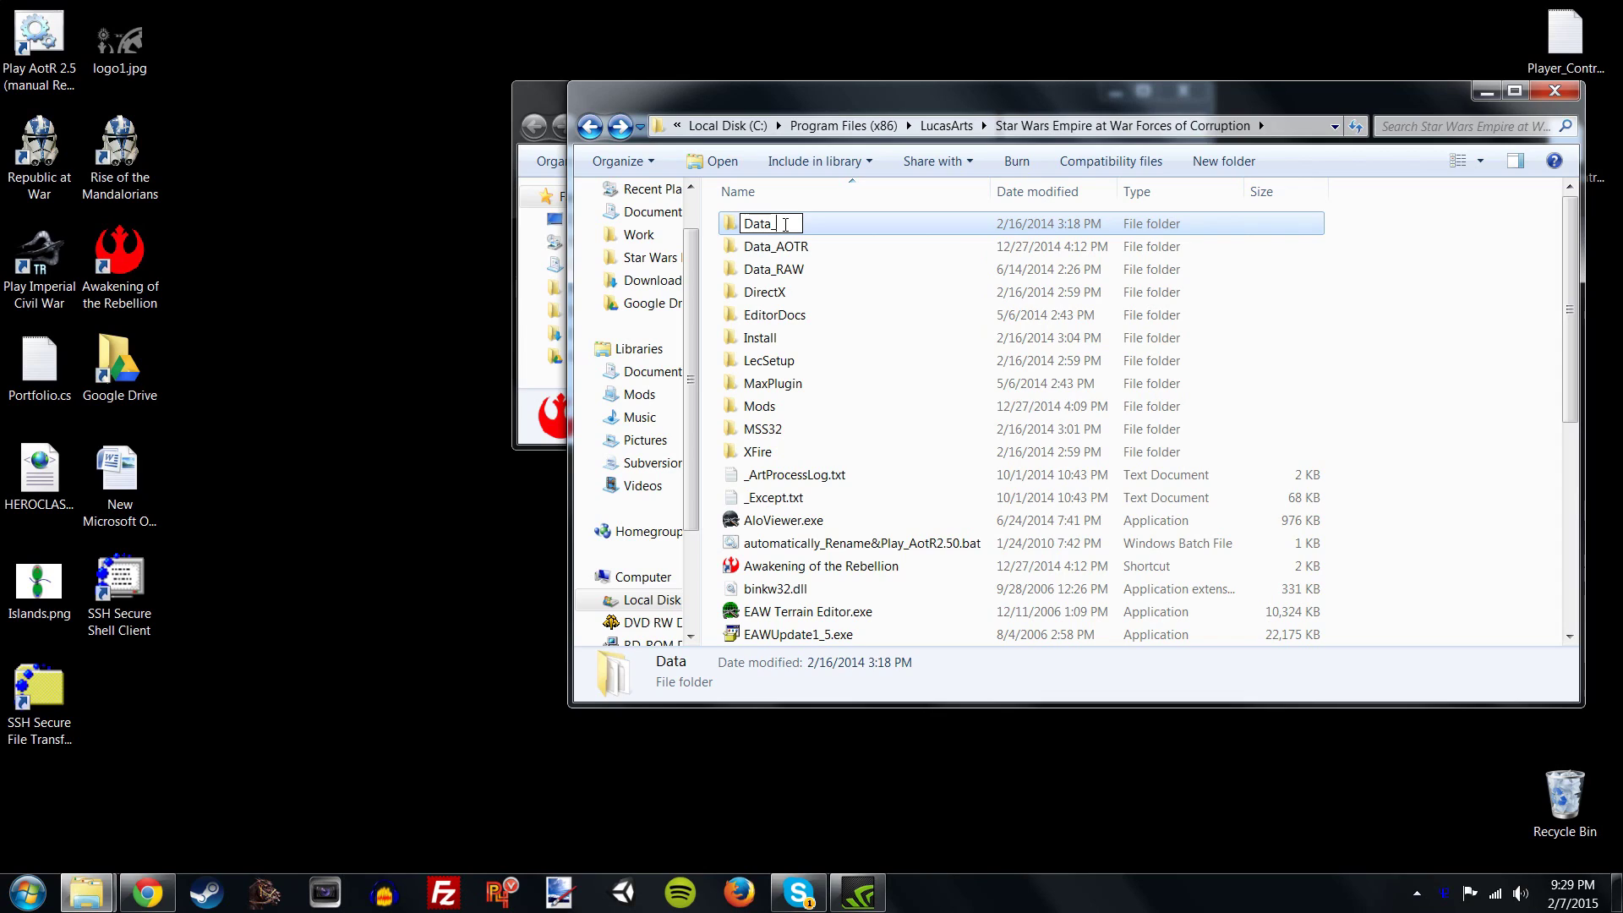
type("Original")
key("Return")
left_click(807, 270)
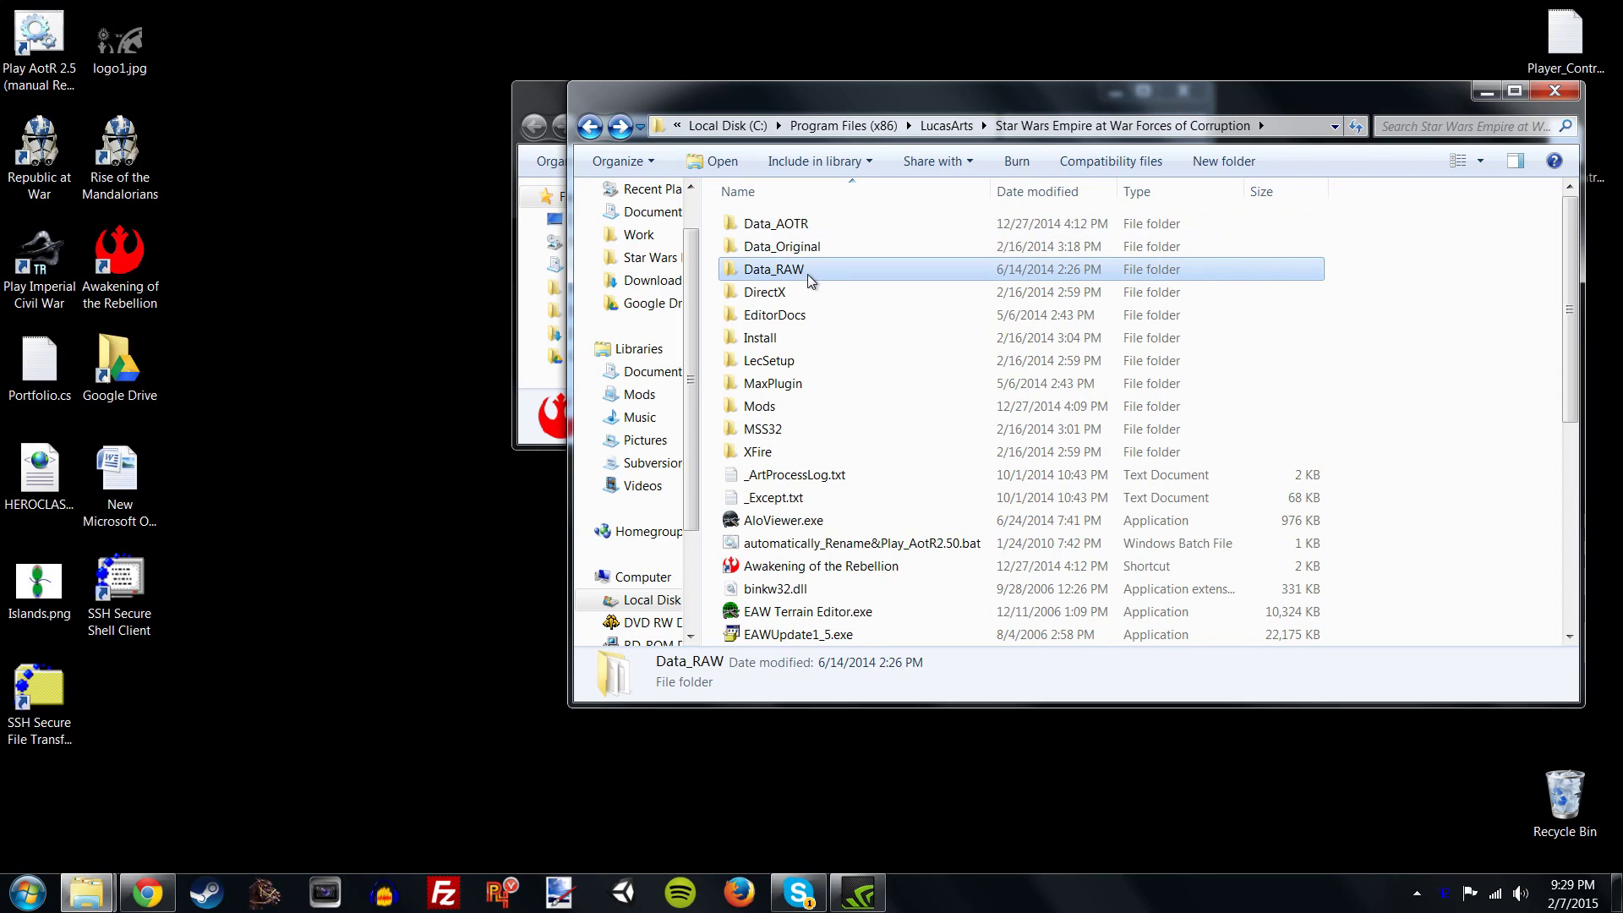
left_click(803, 271)
key("End")
key("BackSpace")
key("BackSpace")
key("BackSpace")
key("BackSpace")
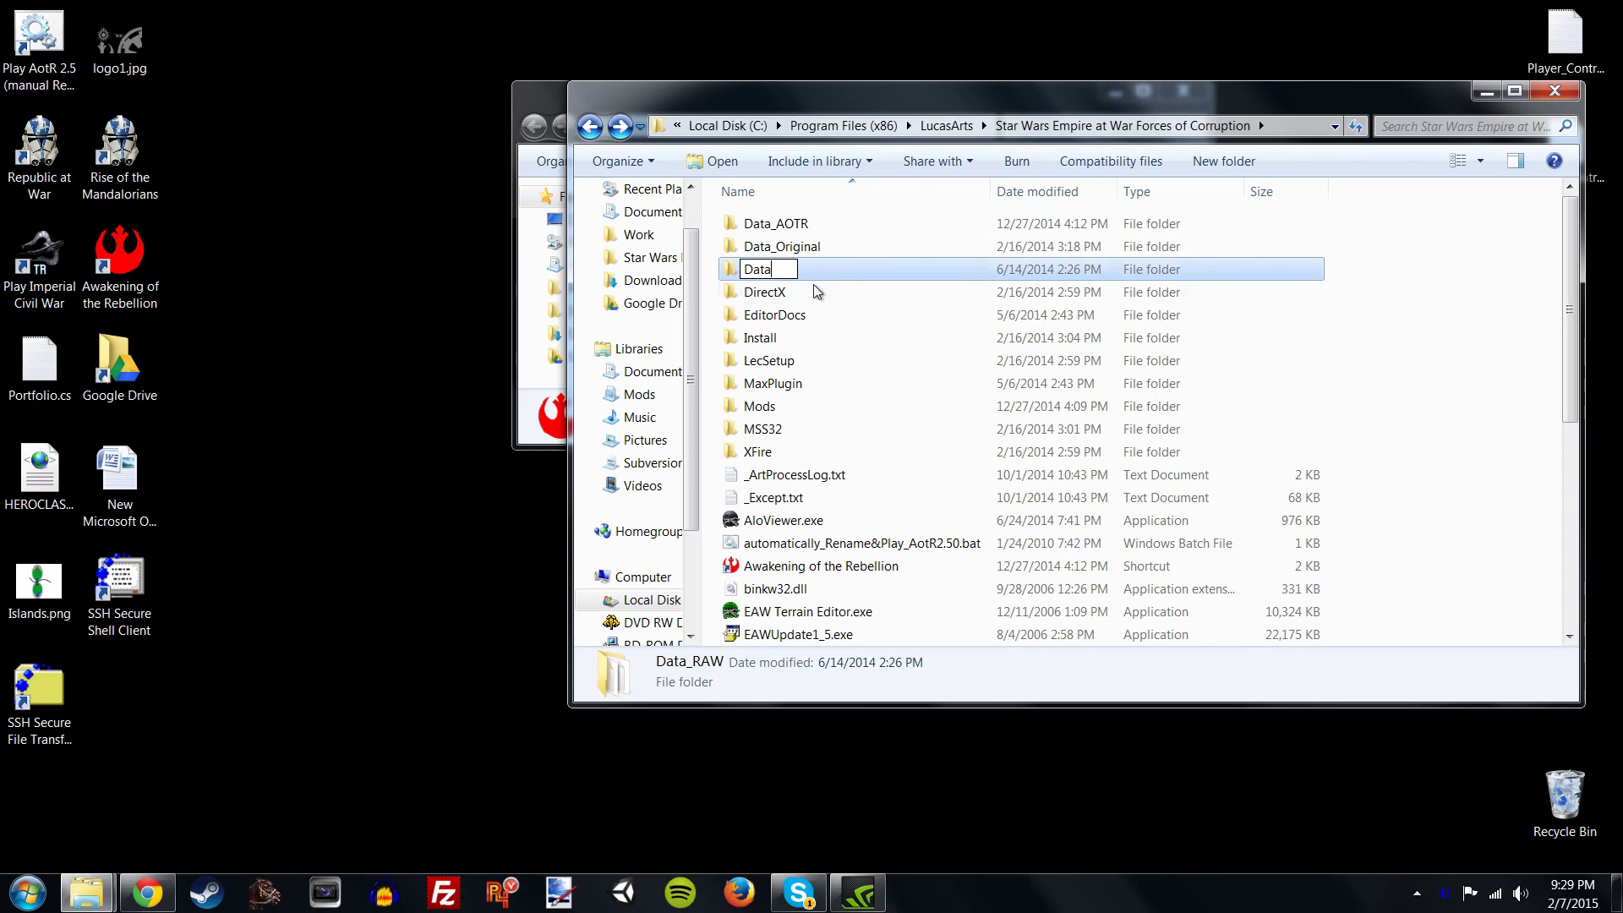
left_click(791, 343)
- Open the new Data folder to verify its contents, then return, leaving the name unchanged
double_click(761, 224)
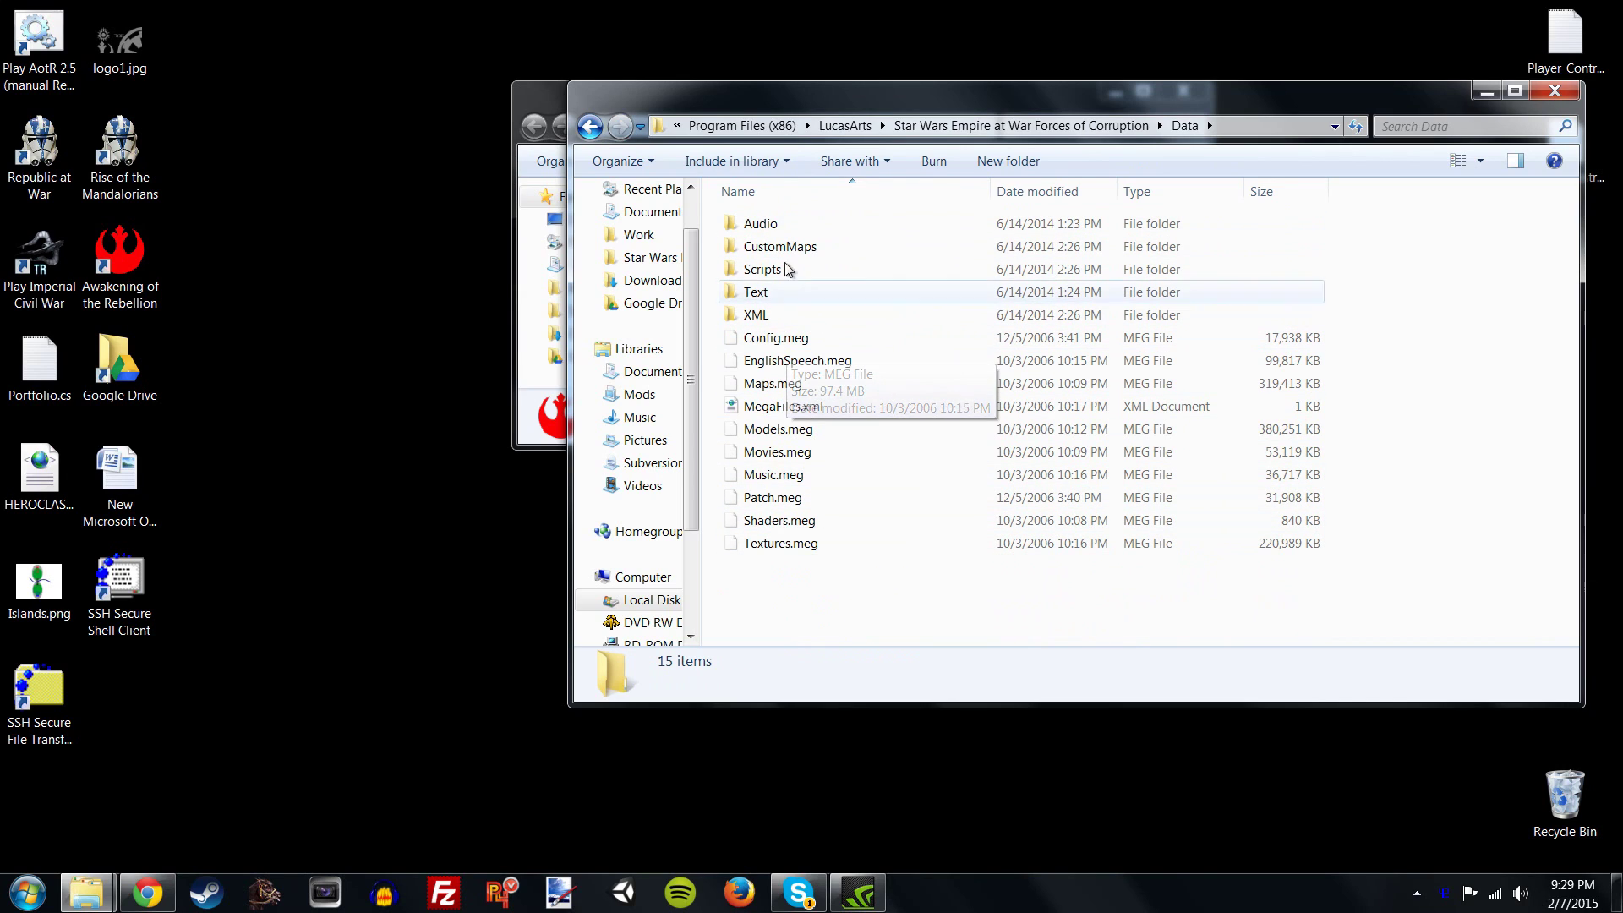
left_click(590, 127)
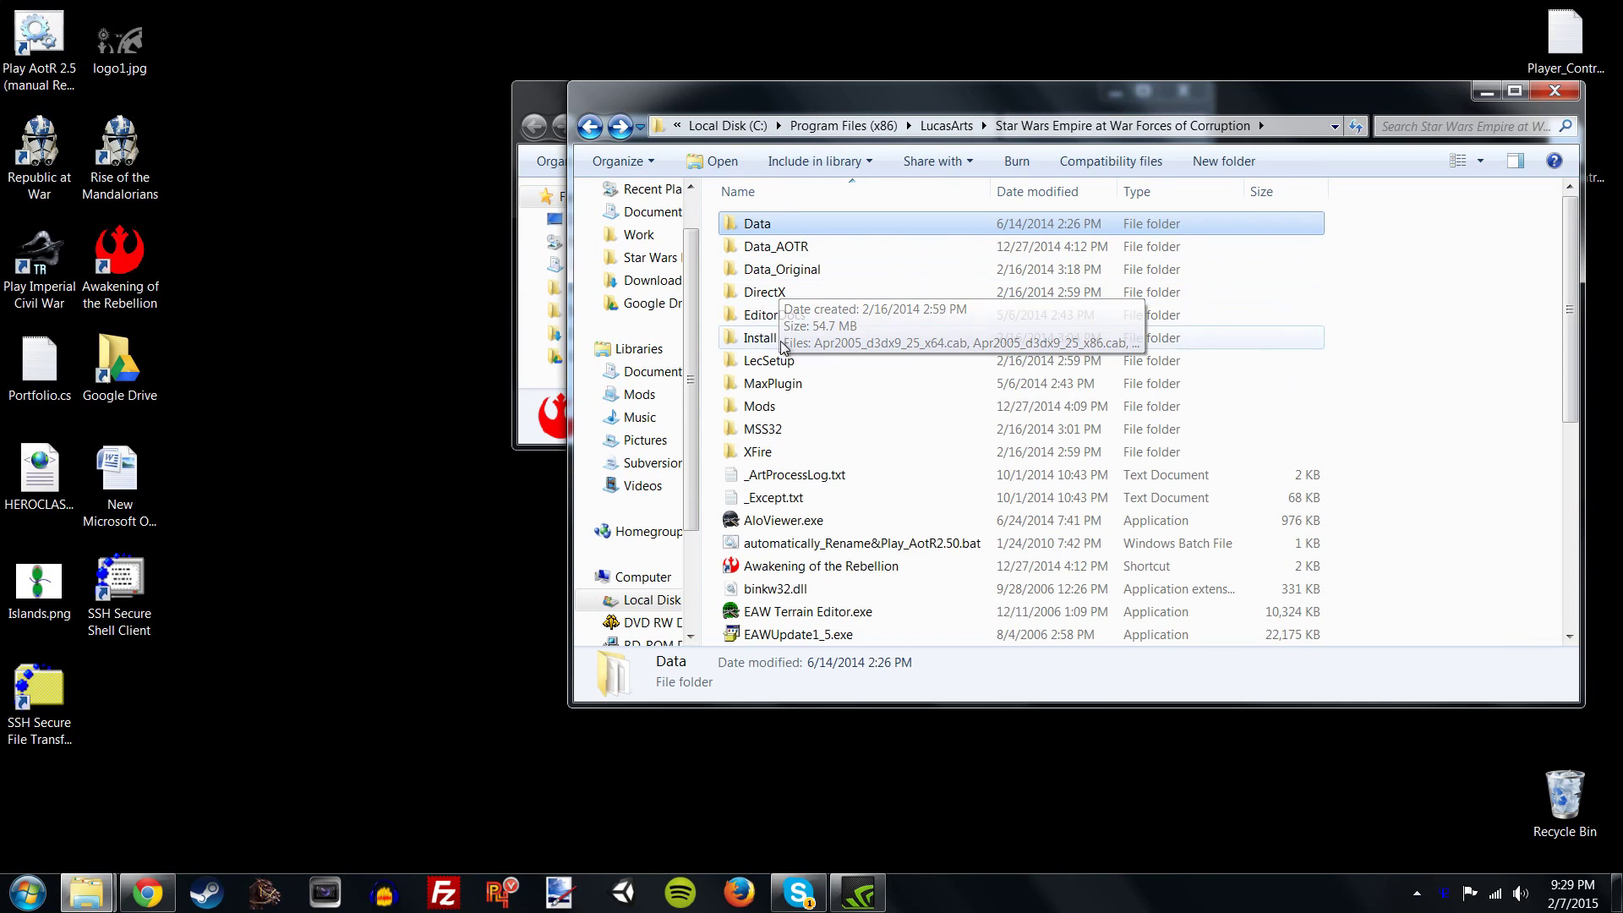
left_click(773, 226)
left_click(776, 223)
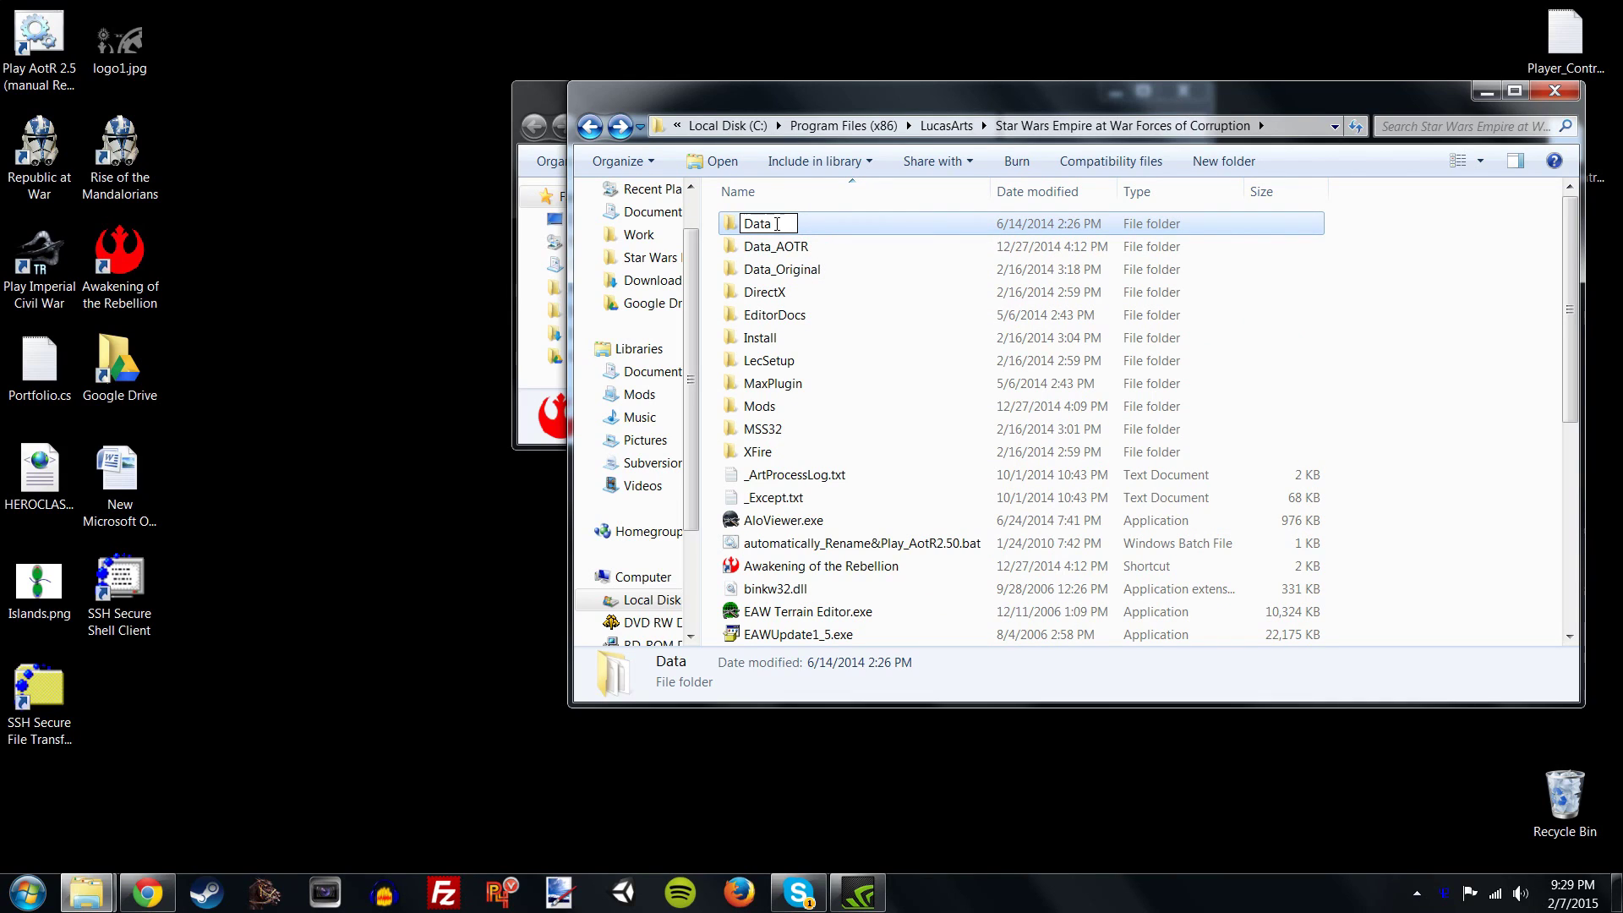
left_click(765, 292)
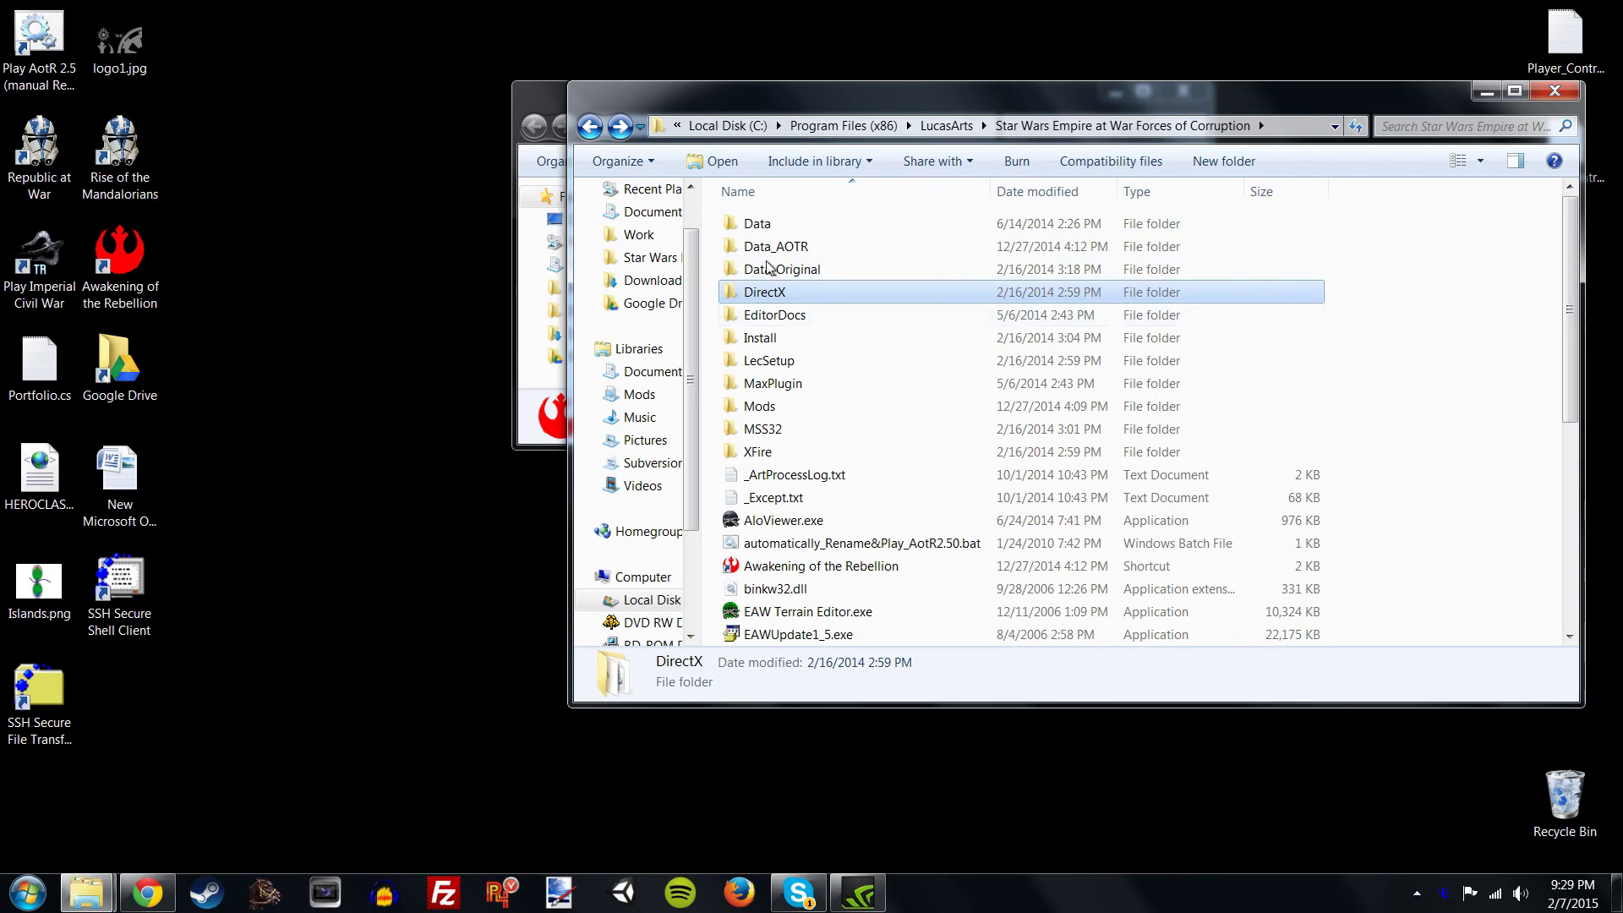
- Select the Data folder and check its details, dated 6/14/2014
left_click(788, 224)
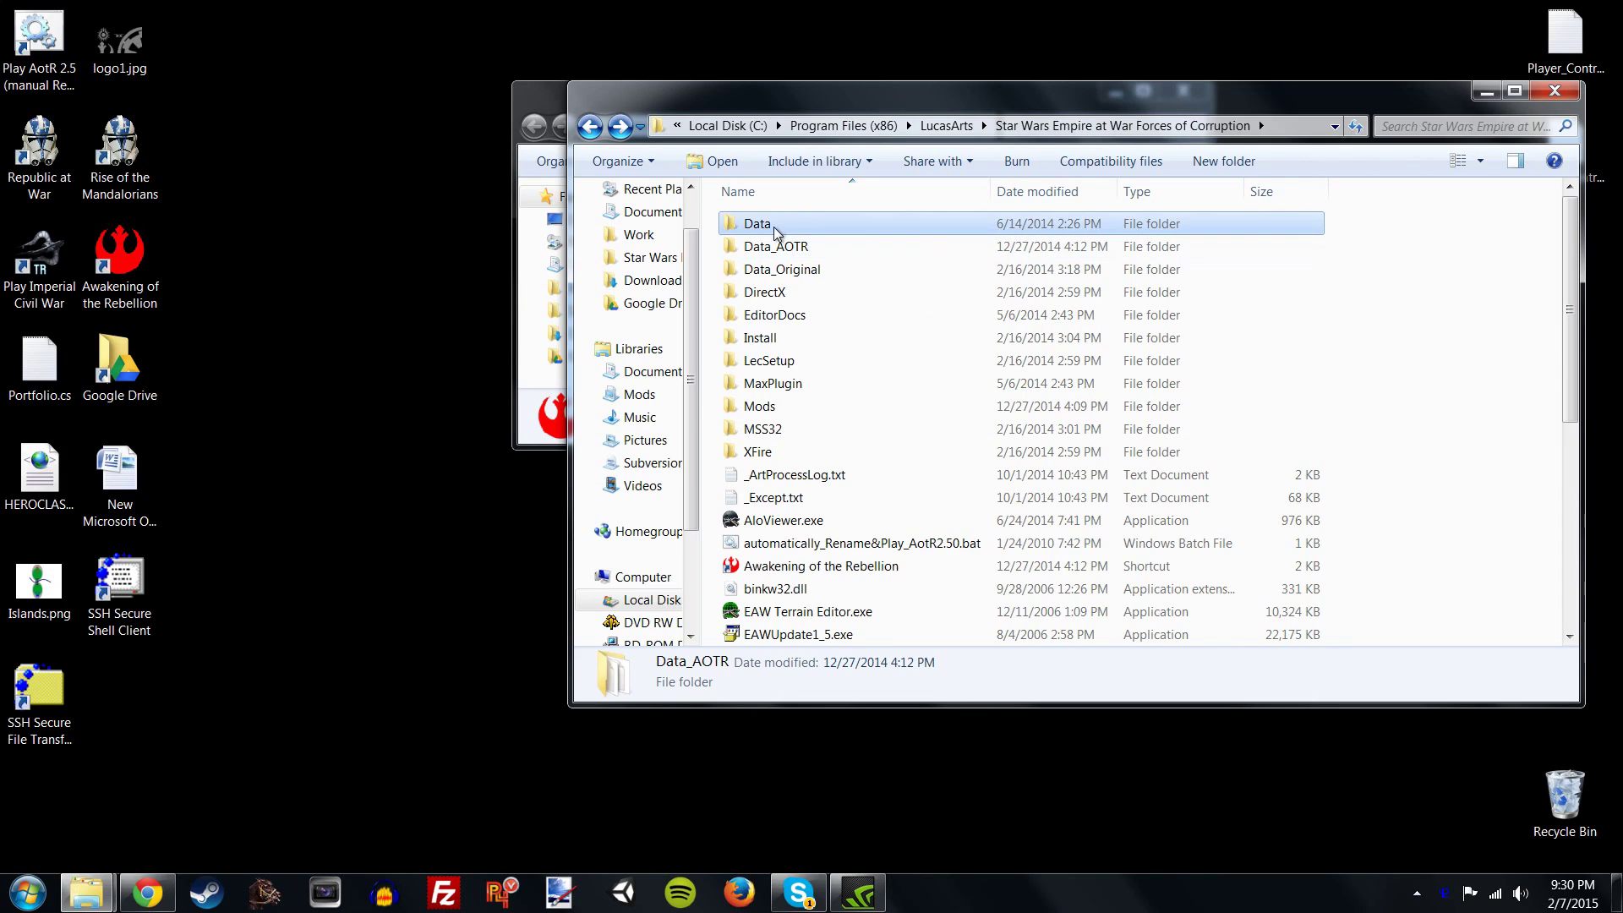
left_click(773, 224)
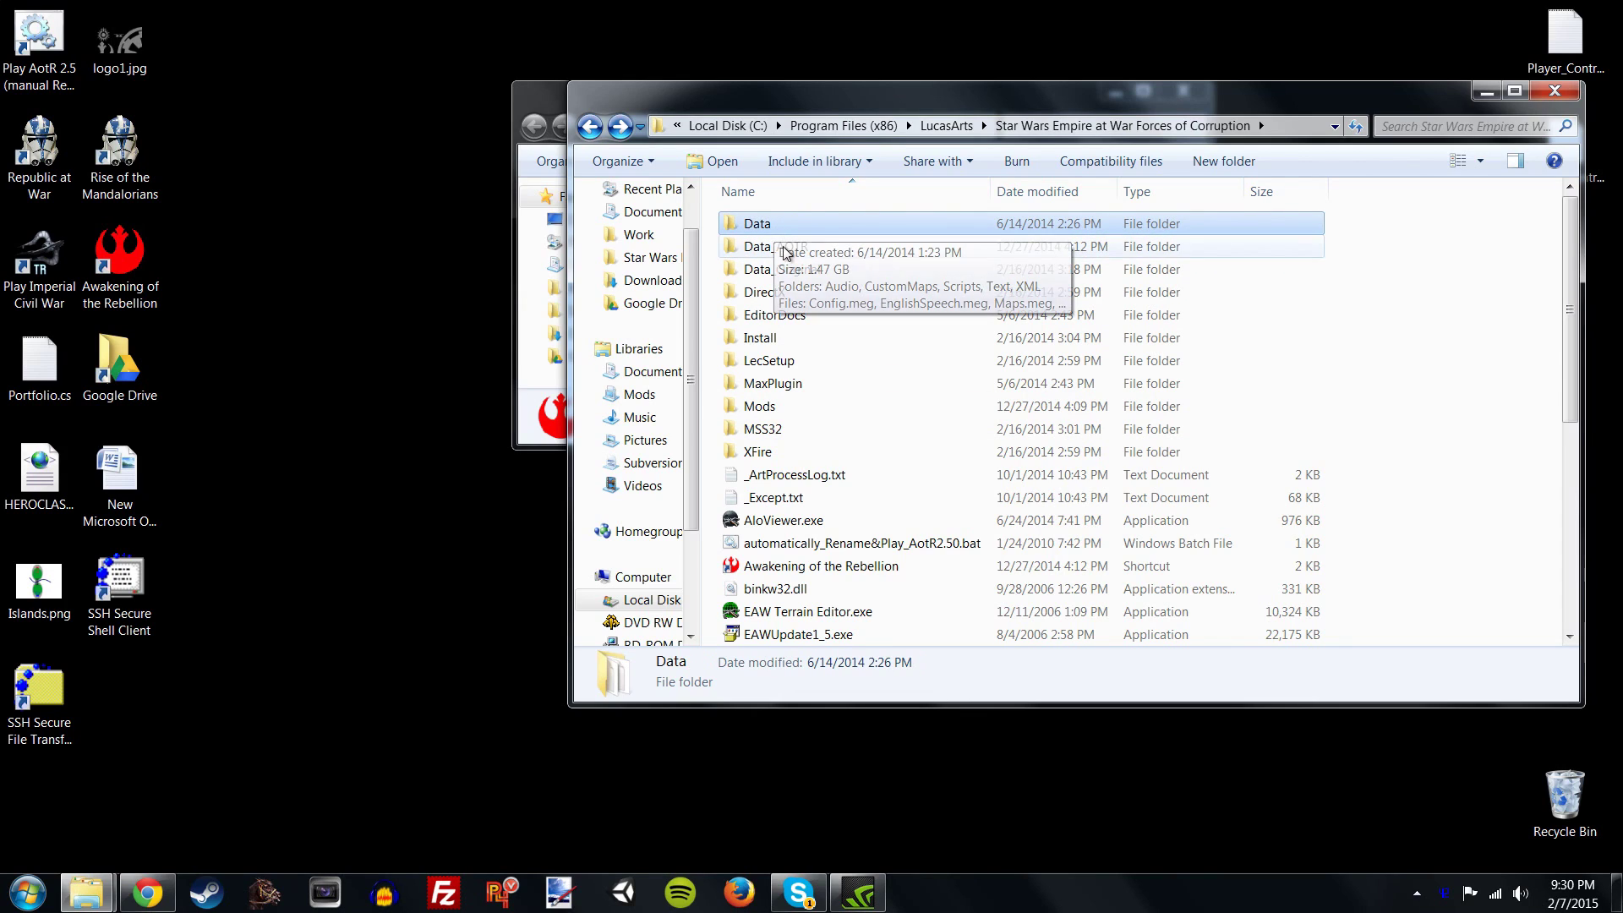